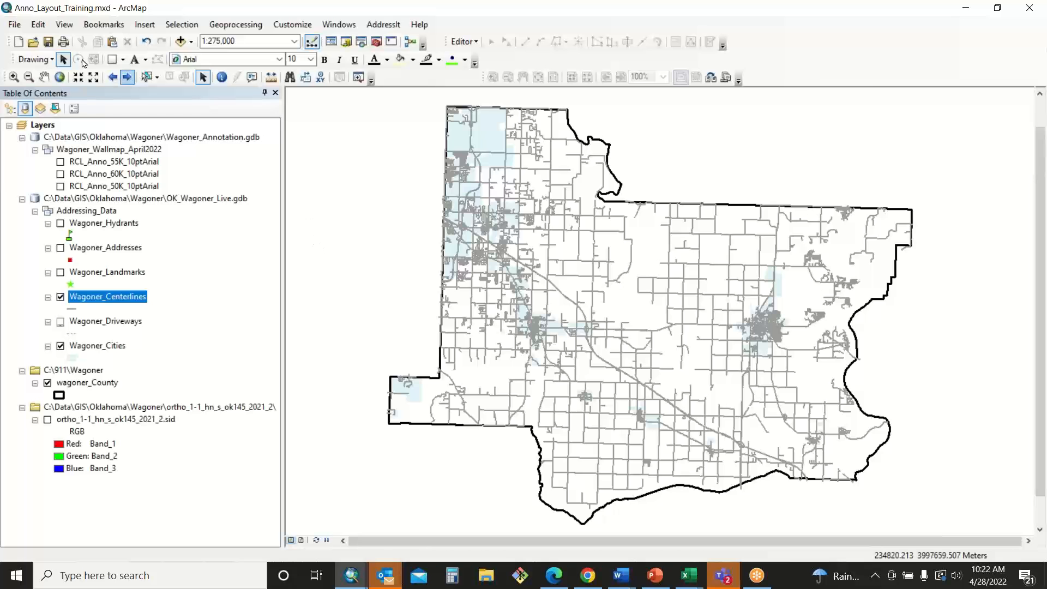
# Step: In the page and print setup, keep printer paper settings off and set the map page to ANSI E in landscape
pyautogui.click(15, 25)
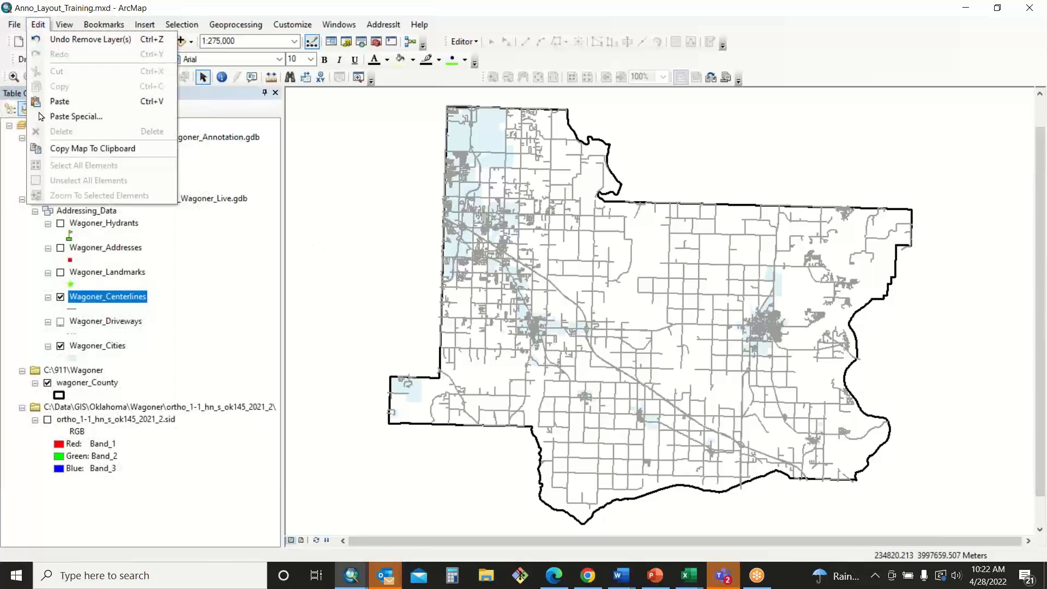
pyautogui.click(58, 186)
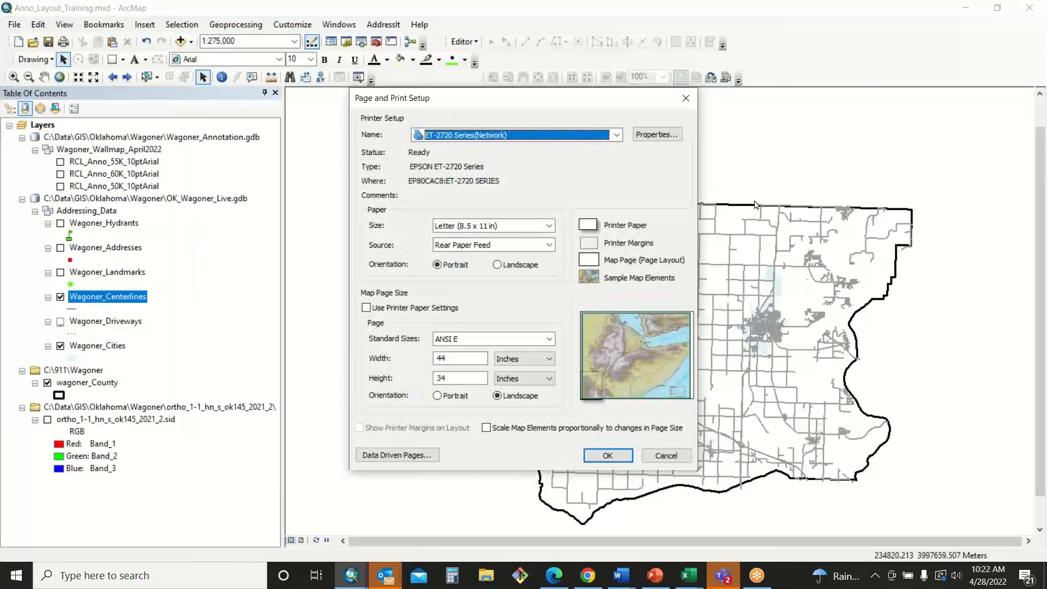
pyautogui.click(366, 308)
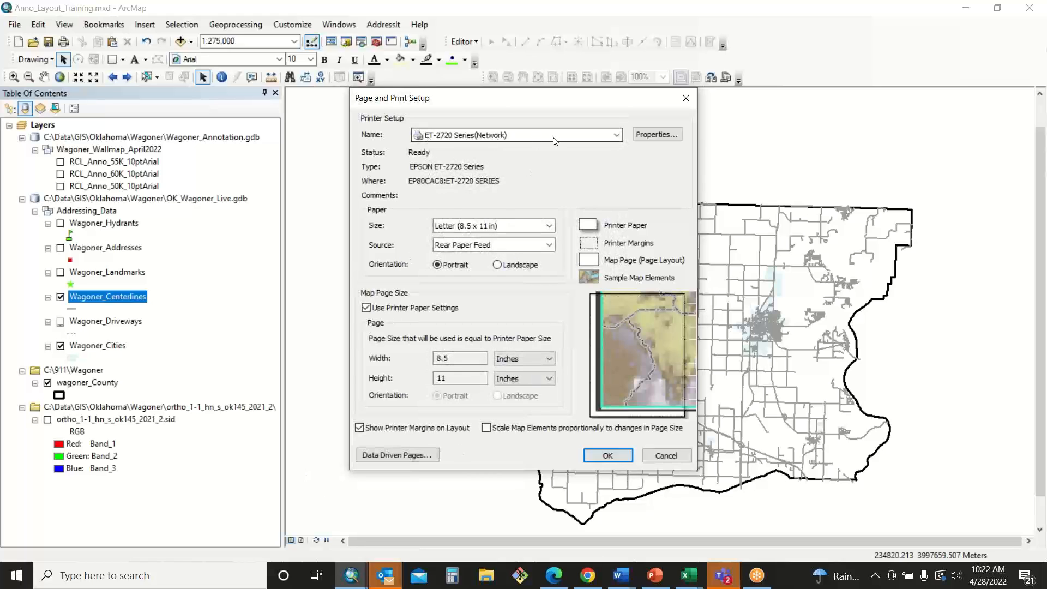
pyautogui.click(371, 311)
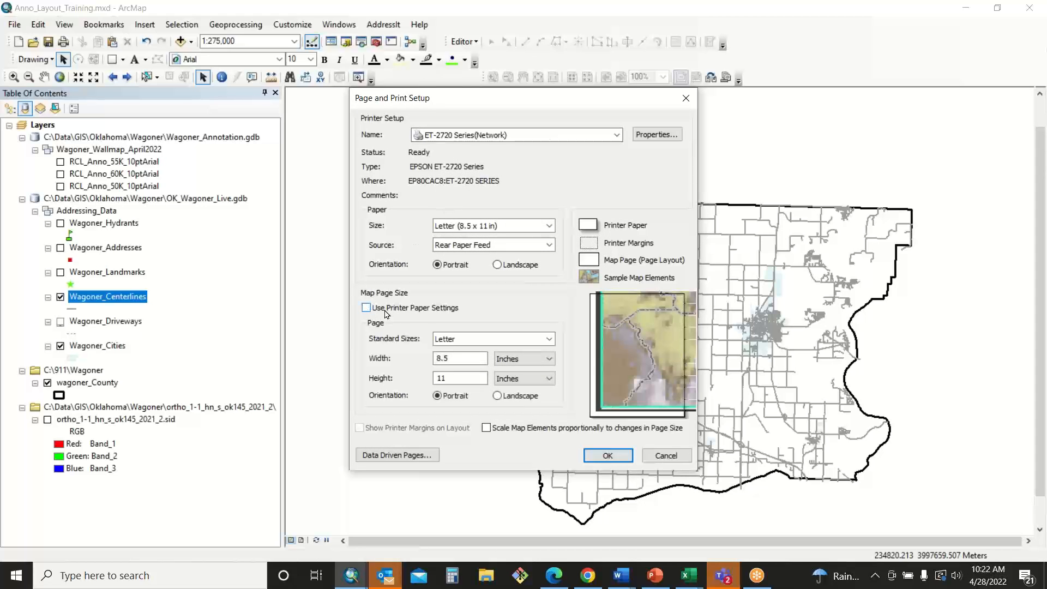
pyautogui.click(464, 343)
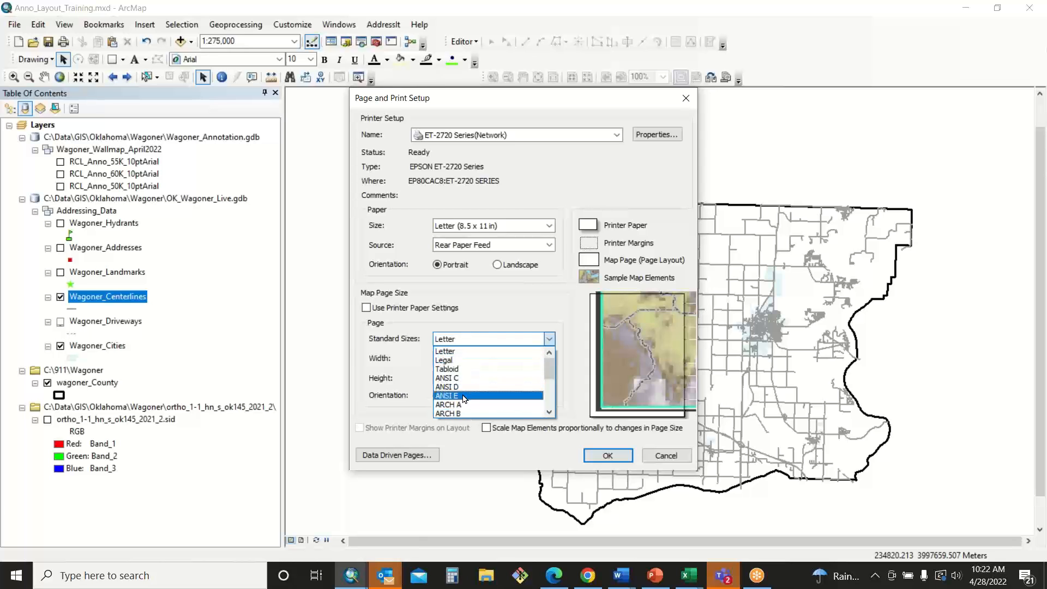
pyautogui.click(464, 396)
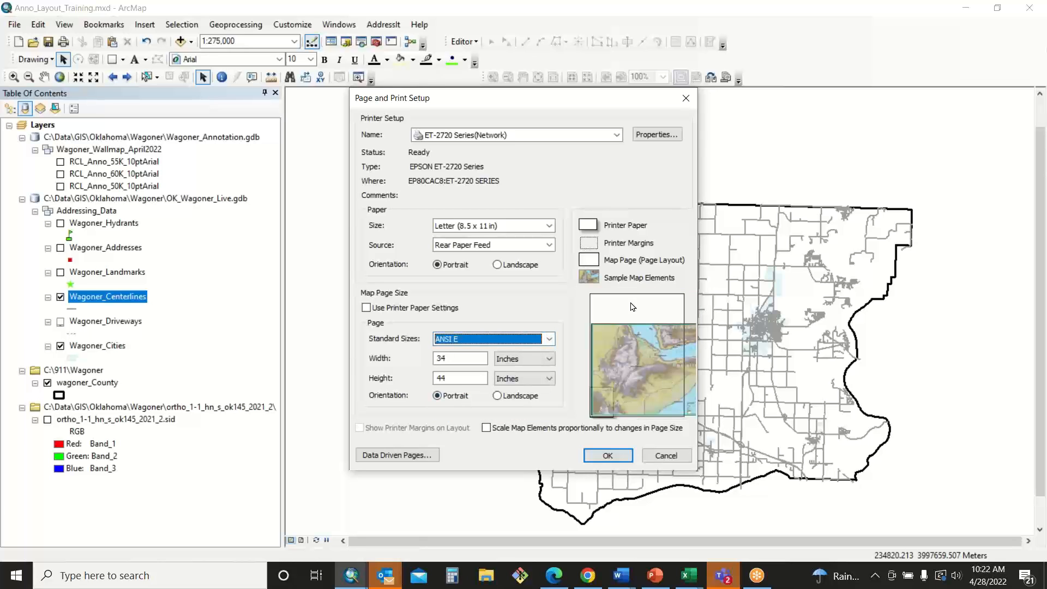
pyautogui.click(497, 395)
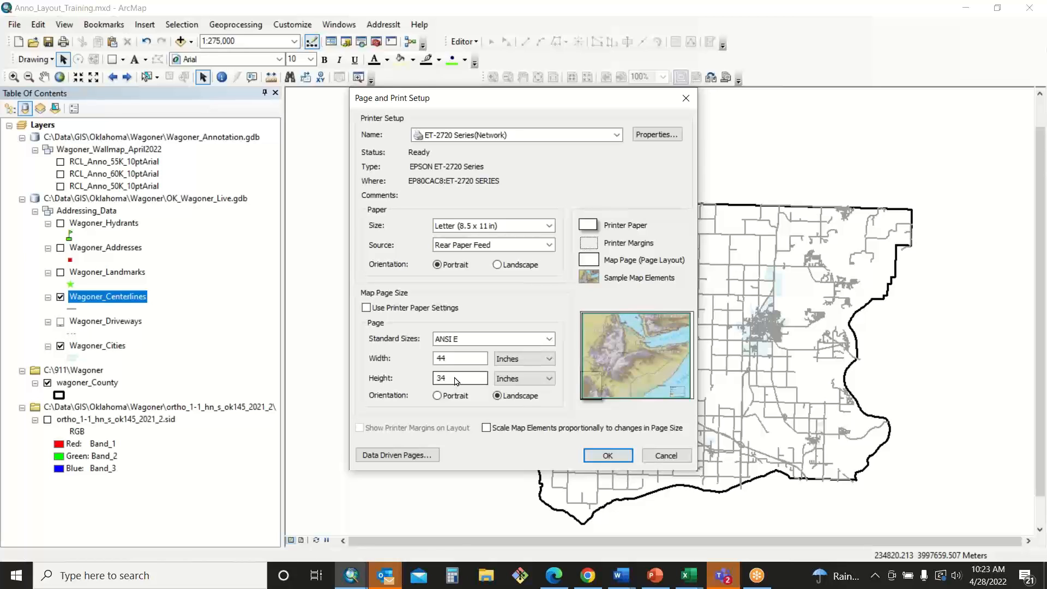
# Step: Set a custom map page width of 50 inches
pyautogui.click(458, 357)
pyautogui.press('BackSpace')
pyautogui.press('BackSpace')
pyautogui.write('50')
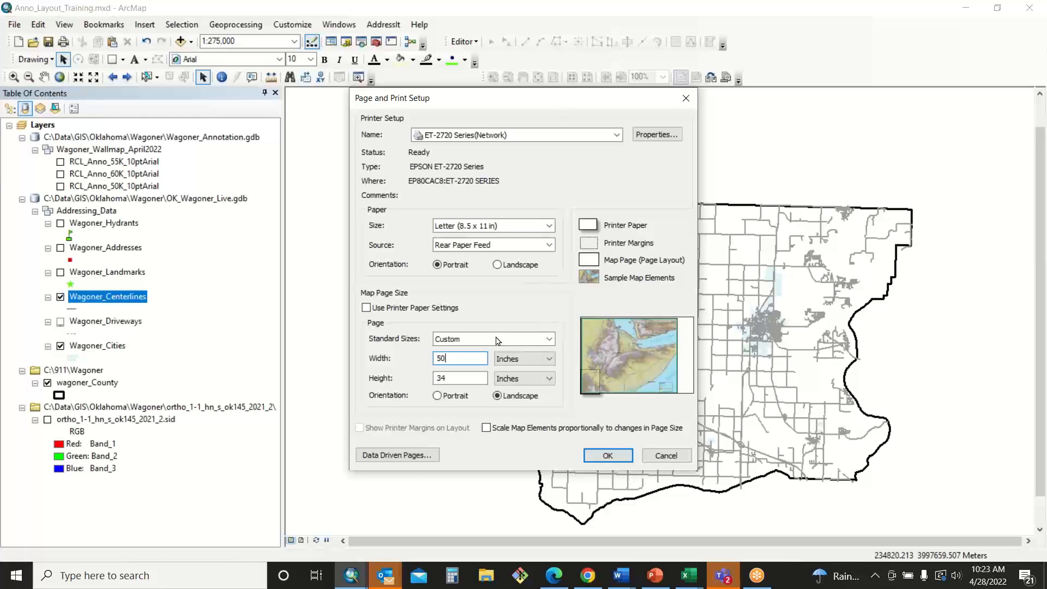
# Step: Set the map page width to 44 inches and apply the page setup
pyautogui.moveTo(461, 358); pyautogui.dragTo(408, 362)
pyautogui.write('44')
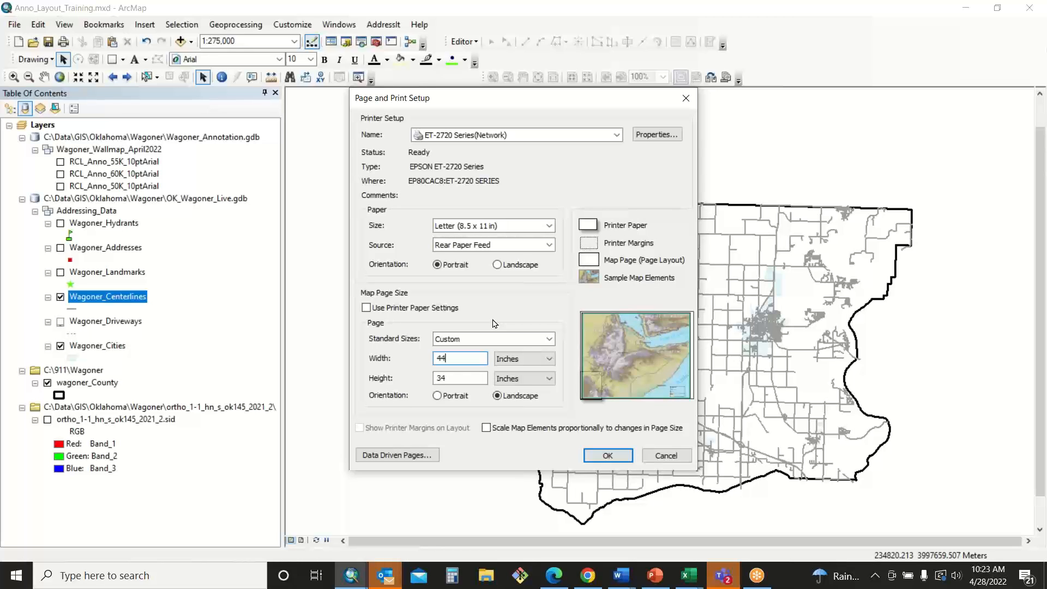
pyautogui.click(605, 459)
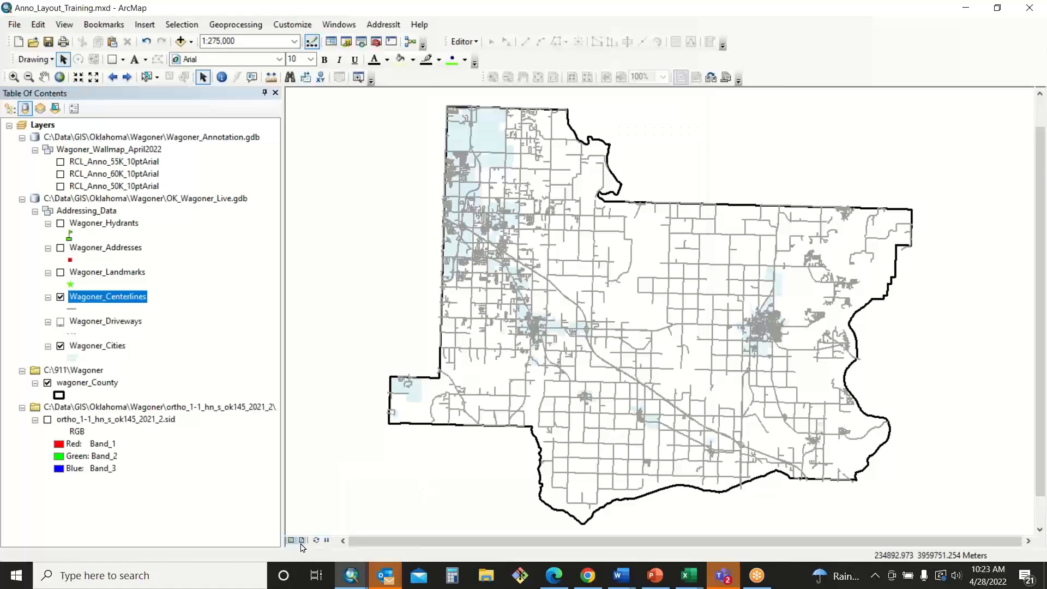
# Step: Show the map in layout view with the whole page visible
pyautogui.click(301, 540)
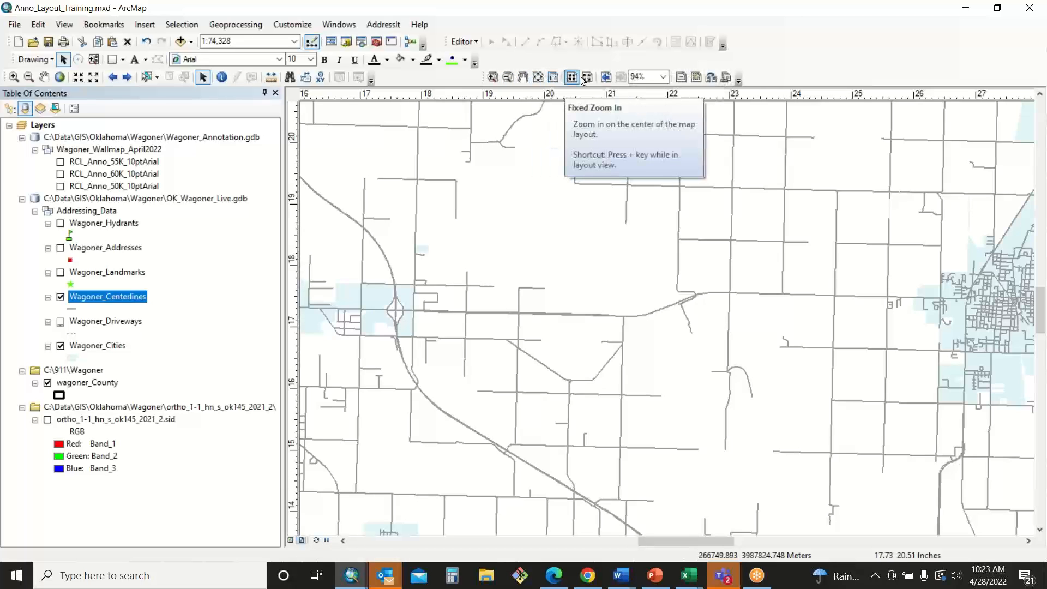
pyautogui.click(538, 77)
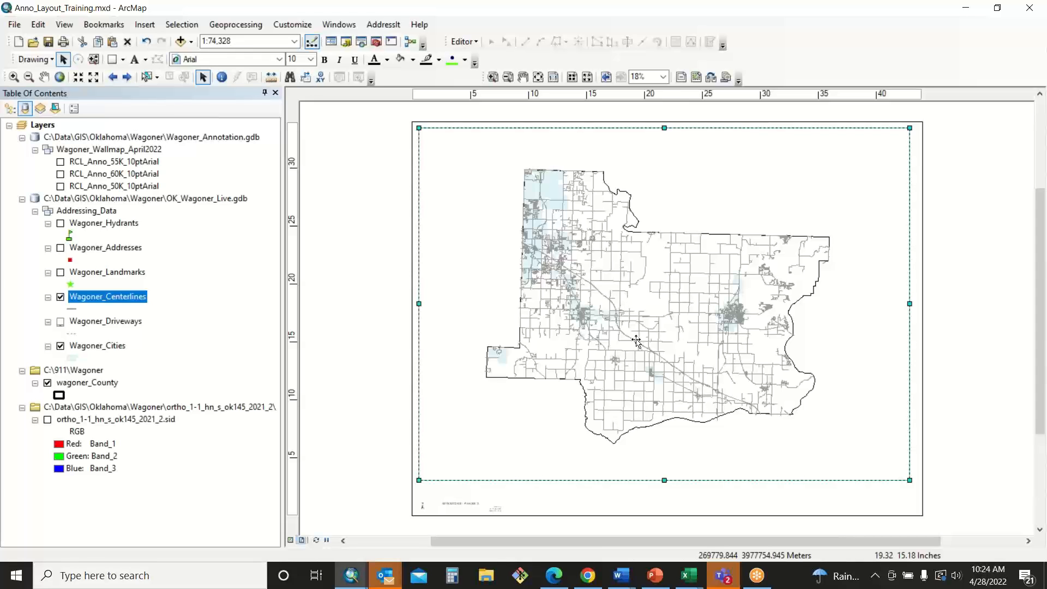
# Step: Check the Step 3 slide in the Annotation.pptx presentation in PowerPoint, and return to the Anno_Layout_Training map in ArcMap
pyautogui.click(663, 582)
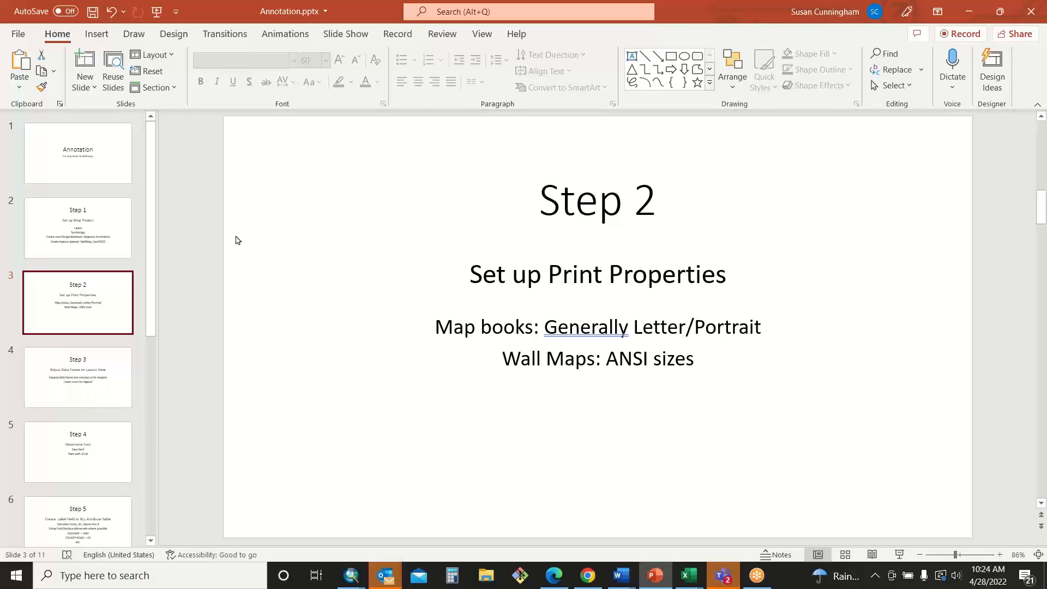
pyautogui.click(105, 383)
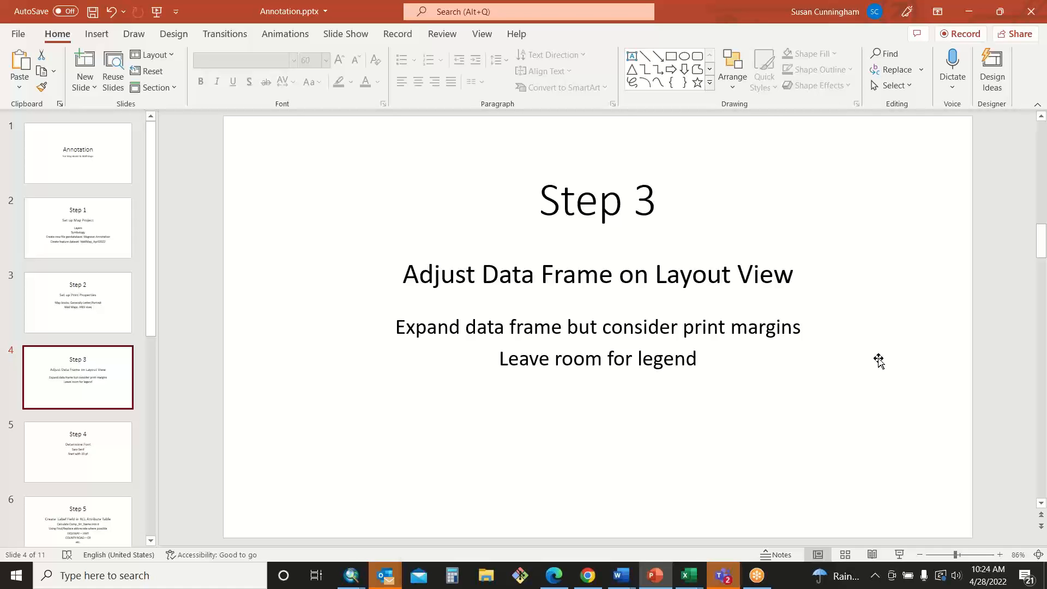
pyautogui.moveTo(351, 576)
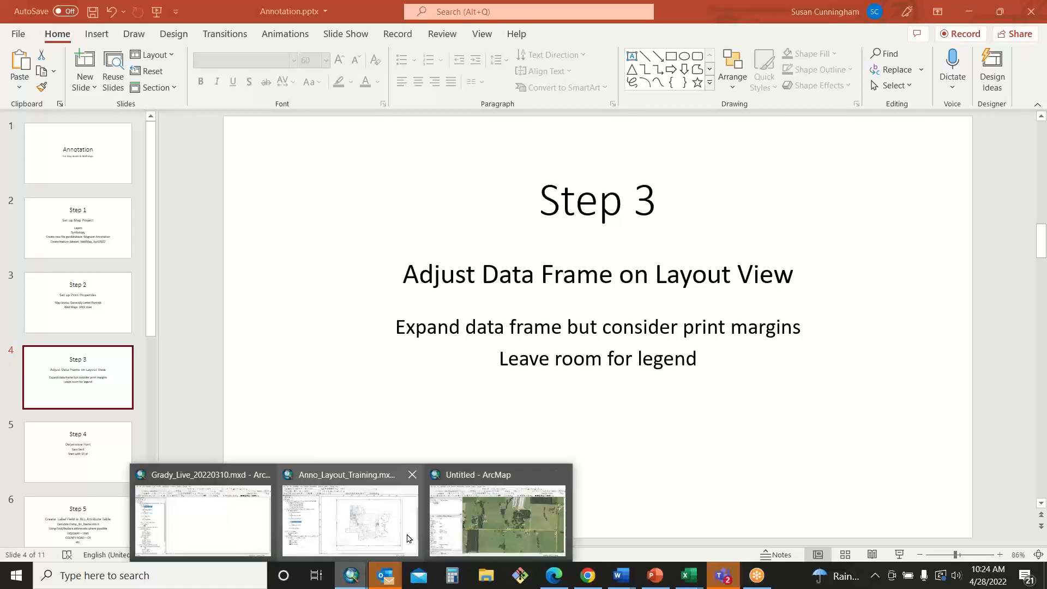
pyautogui.click(339, 537)
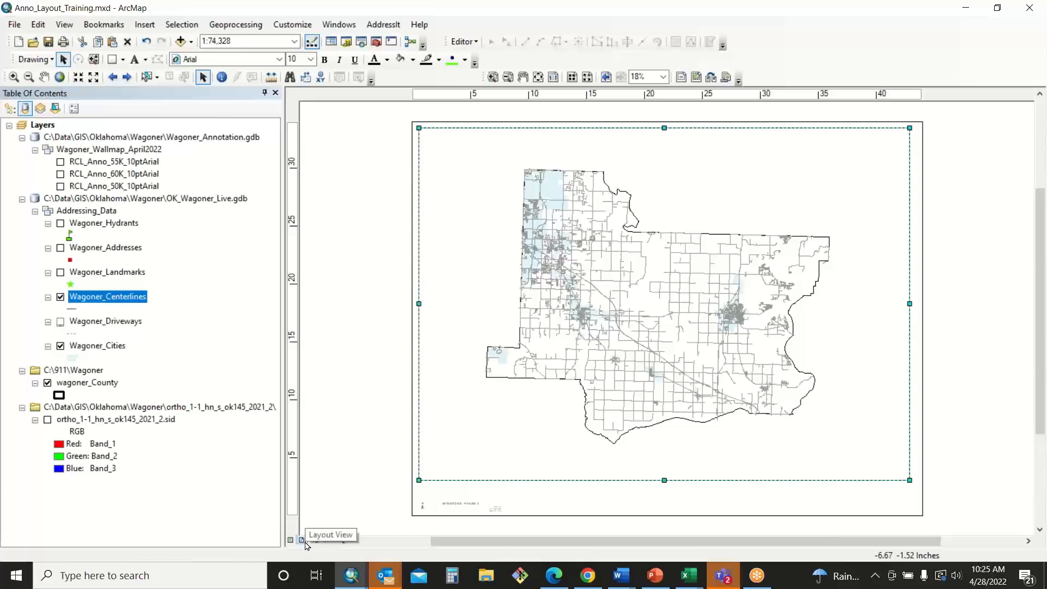
# Step: Shrink the data frame to about 4 by 5.5 inches near the page's lower-left corner and return to data view
pyautogui.moveTo(909, 129); pyautogui.dragTo(458, 418)
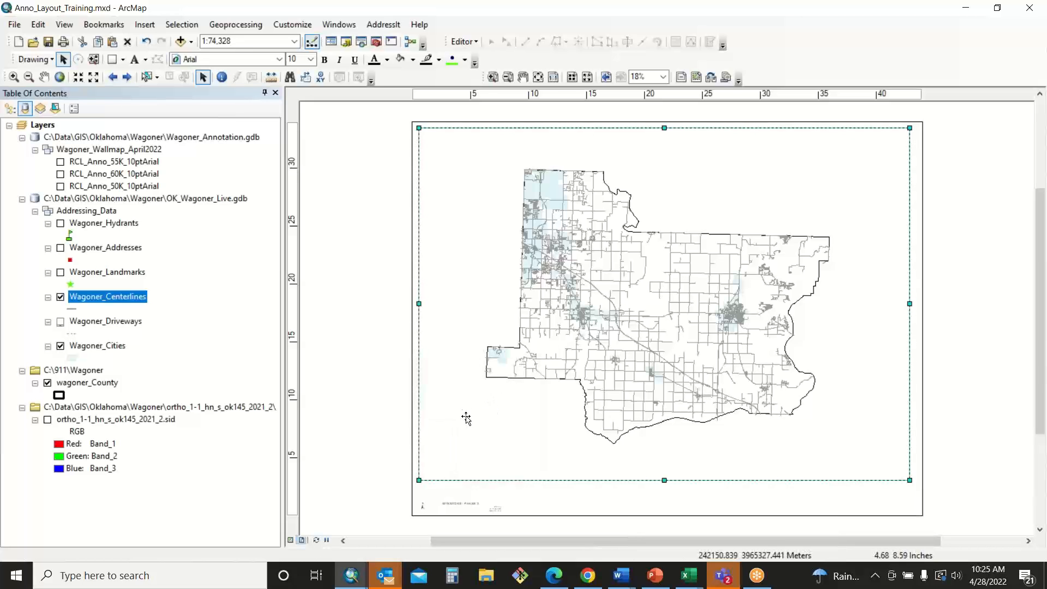
pyautogui.click(290, 541)
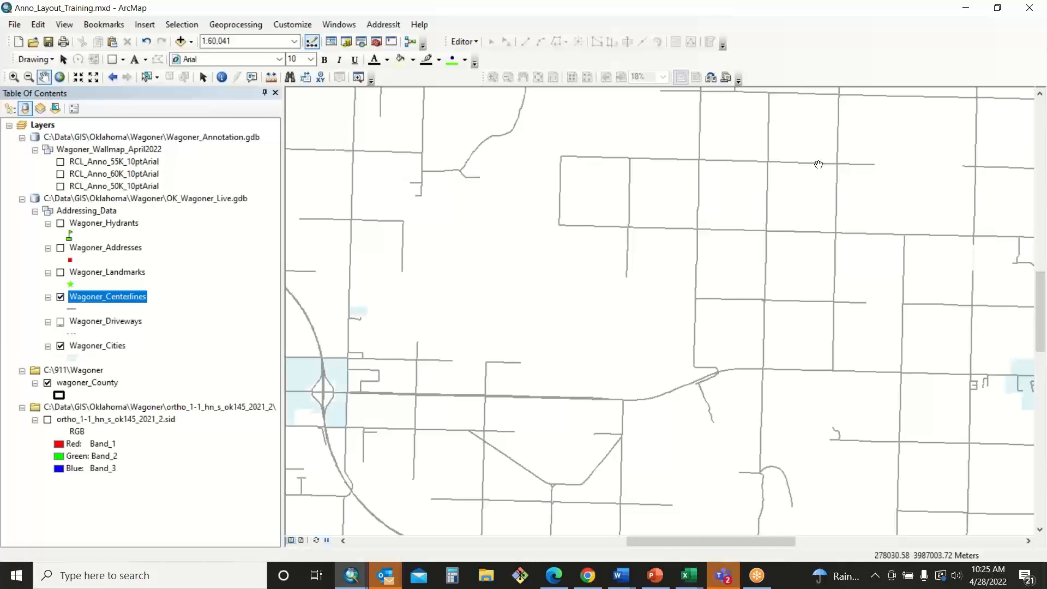
# Step: Set the map page's standard size to ANSI E, leaving proportional scaling of map elements off, and apply the page setup
pyautogui.click(14, 25)
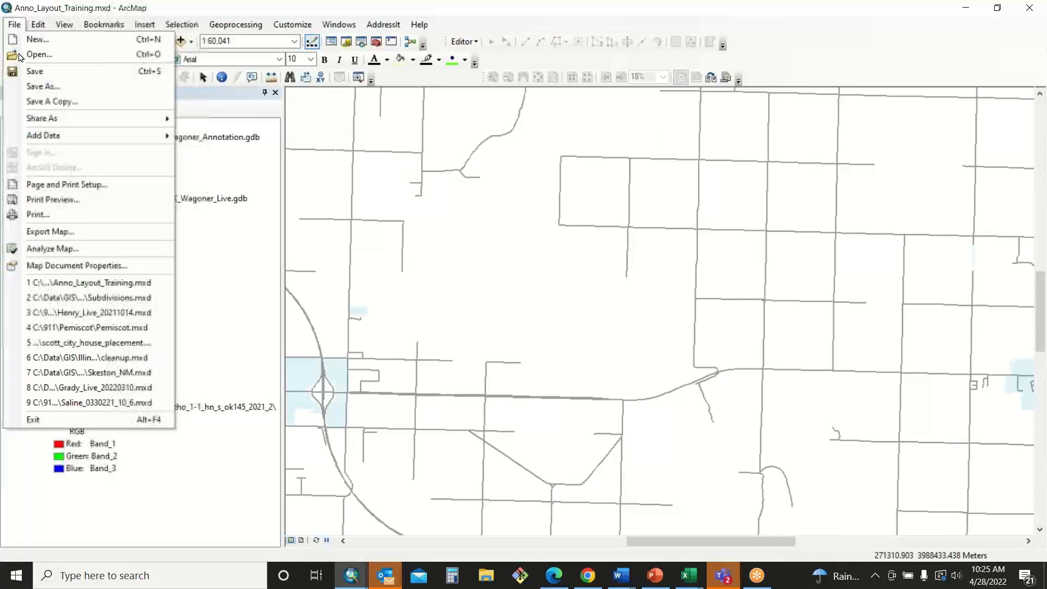
pyautogui.click(59, 187)
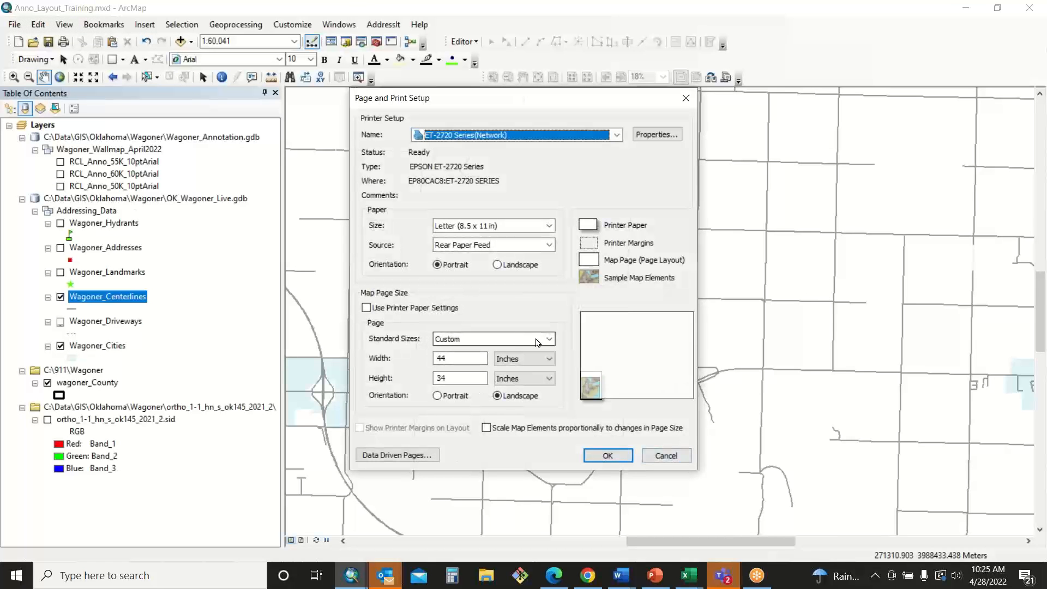
pyautogui.click(537, 340)
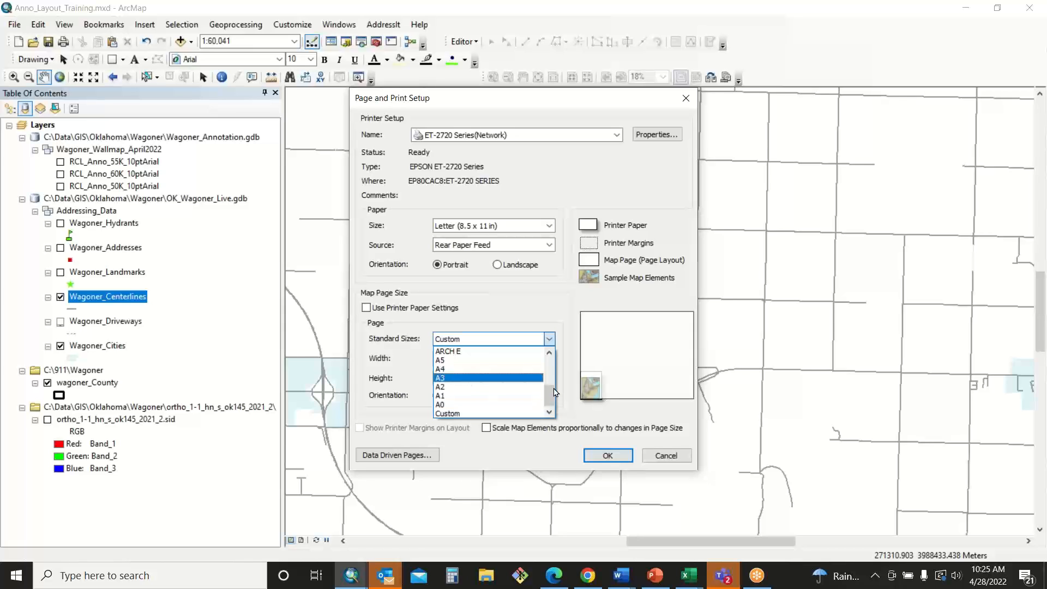
pyautogui.moveTo(551, 391); pyautogui.dragTo(552, 363)
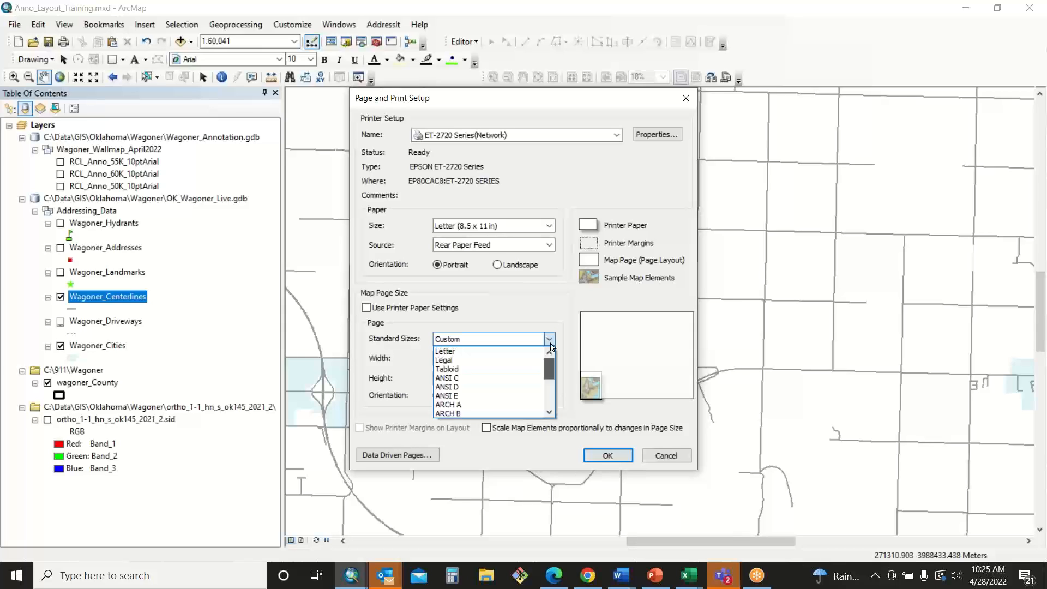
pyautogui.click(468, 396)
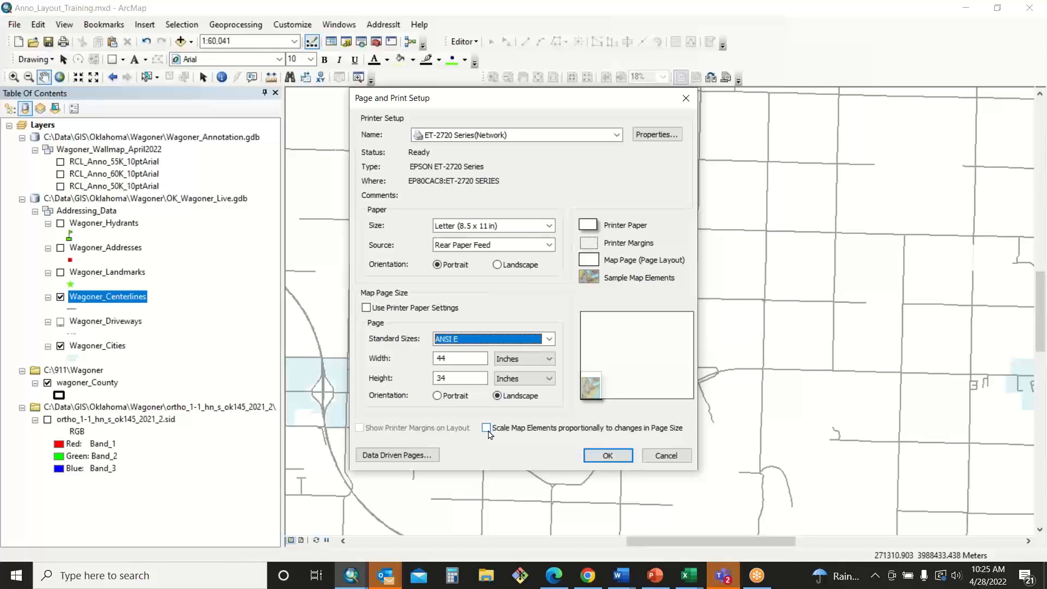
pyautogui.click(488, 430)
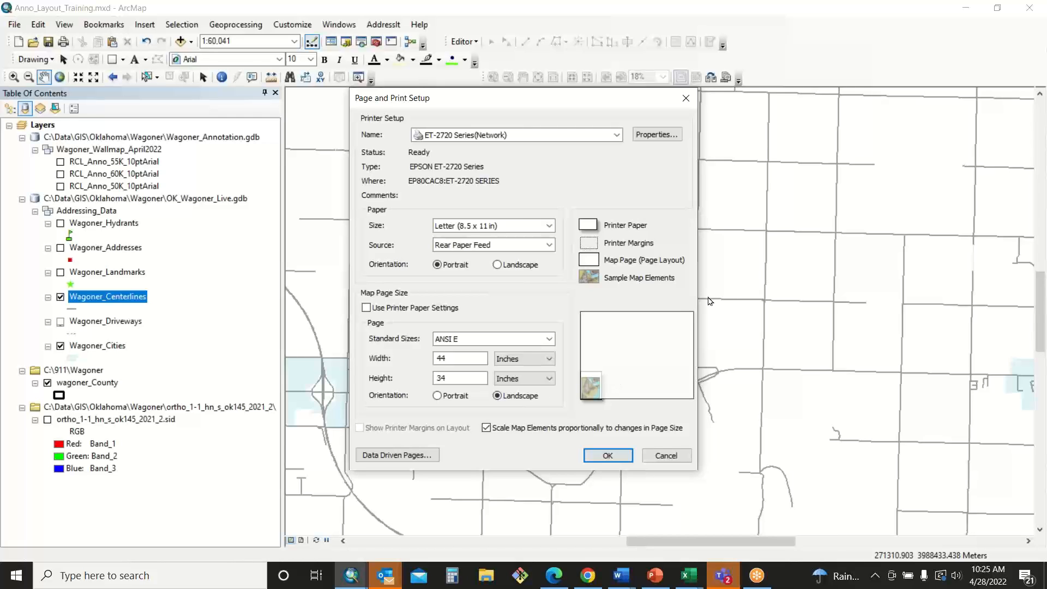
pyautogui.click(486, 428)
pyautogui.click(607, 455)
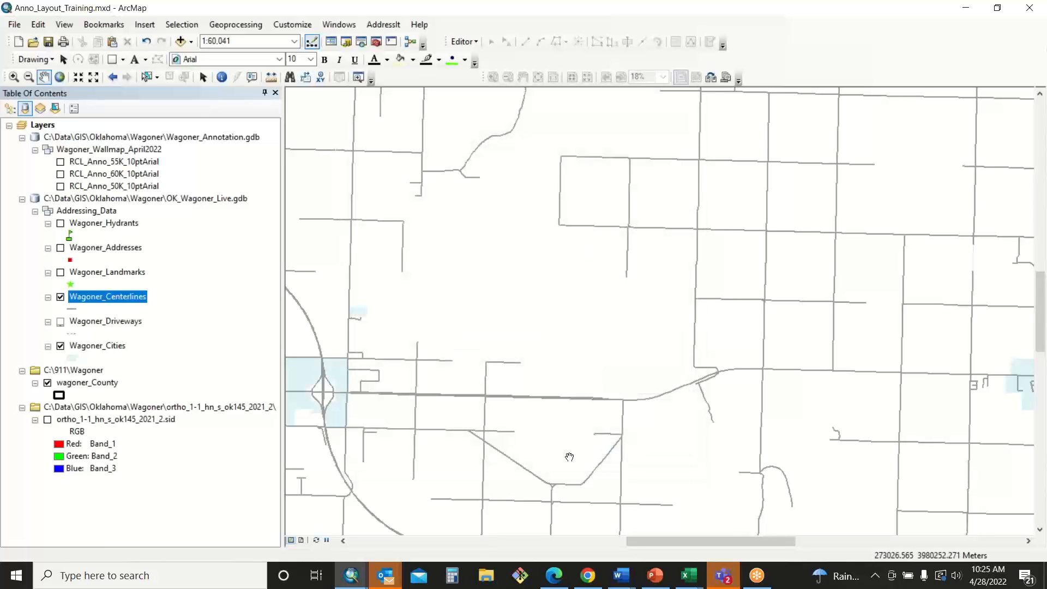
# Step: In layout view, slightly resize the small data frame from its upper-right corner
pyautogui.click(301, 540)
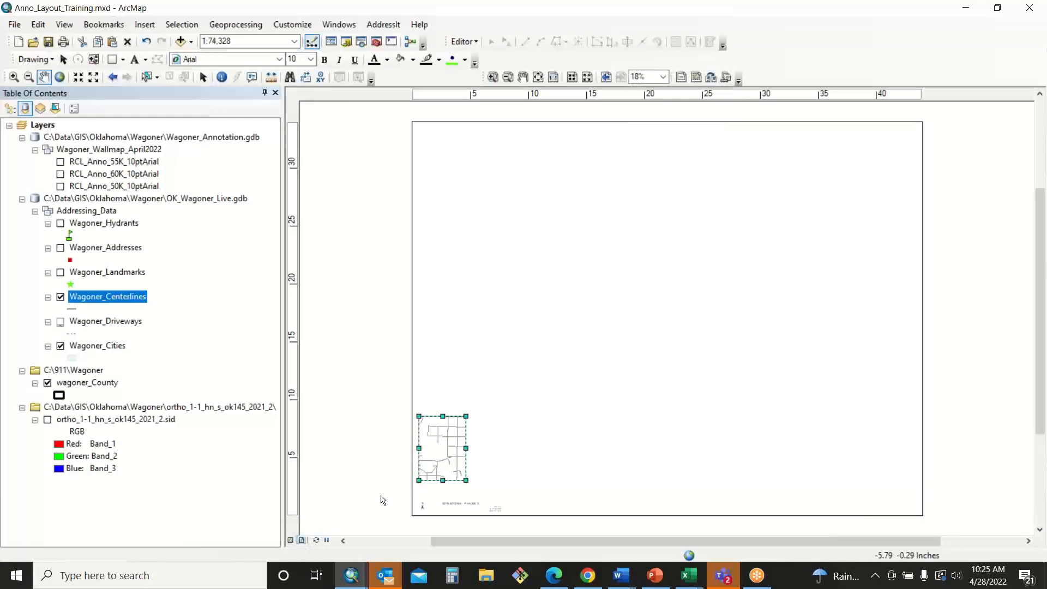
pyautogui.moveTo(465, 416)
pyautogui.mouseDown()
pyautogui.moveTo(855, 187)
pyautogui.moveTo(861, 165)
pyautogui.moveTo(514, 379)
pyautogui.moveTo(468, 421)
pyautogui.mouseUp()
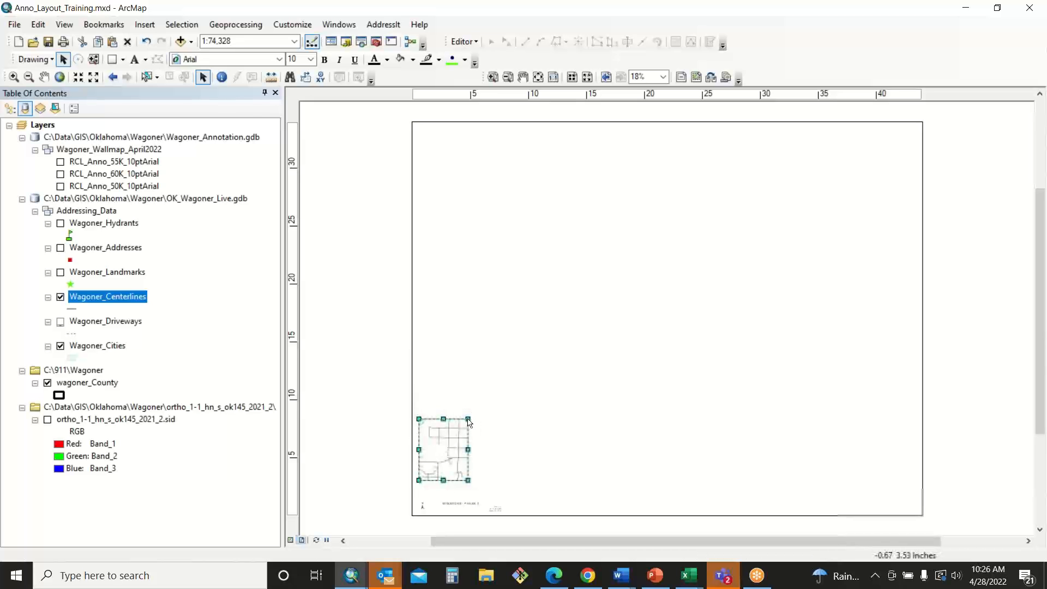
# Step: Enable scaling map elements proportionally to changes in page size in the page and print setup, and apply it
pyautogui.click(291, 540)
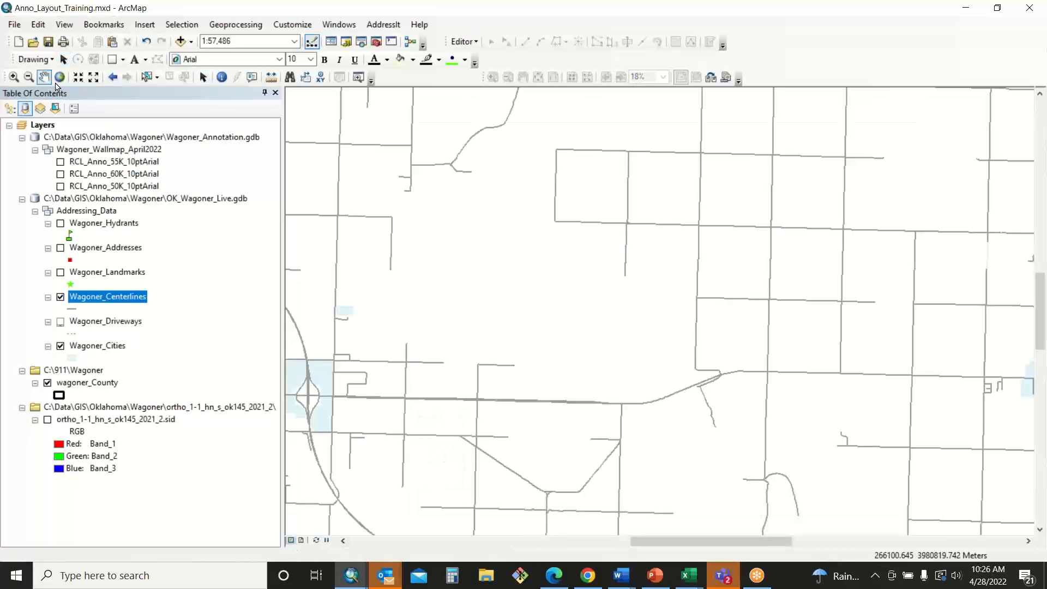
pyautogui.click(15, 25)
pyautogui.click(54, 186)
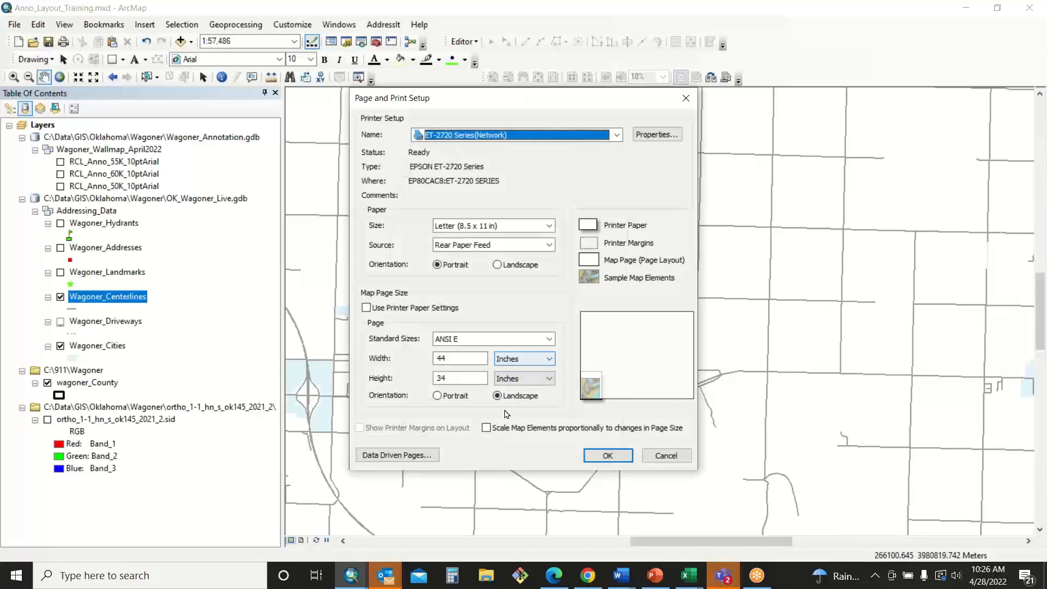
pyautogui.click(485, 427)
pyautogui.click(608, 456)
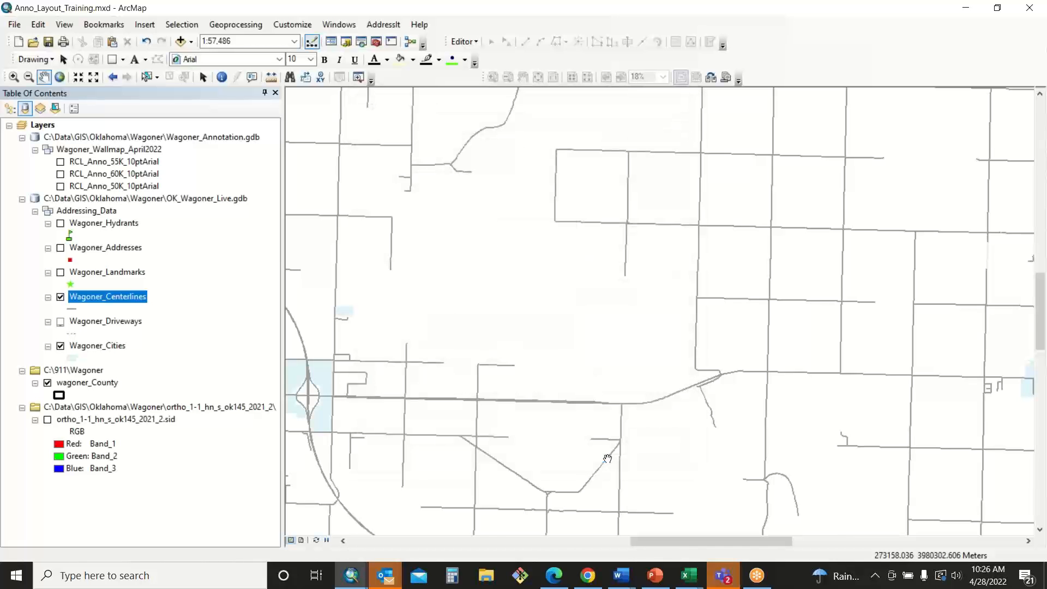
# Step: In layout view, enlarge the data frame to about 42 by 30 inches inside the page margins, leaving room for a legend below
pyautogui.click(301, 540)
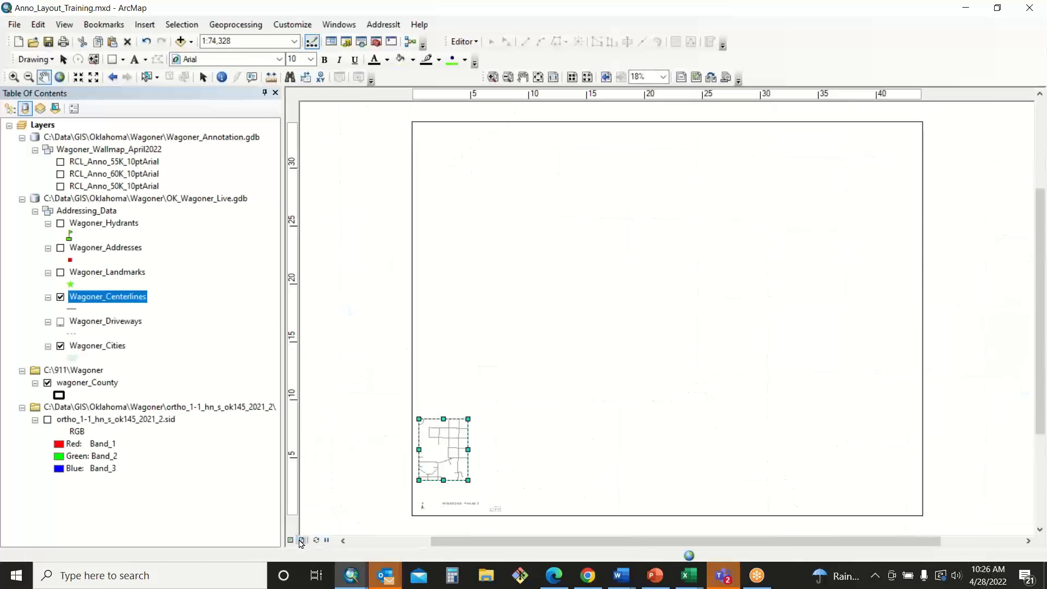
pyautogui.moveTo(469, 419); pyautogui.dragTo(912, 127)
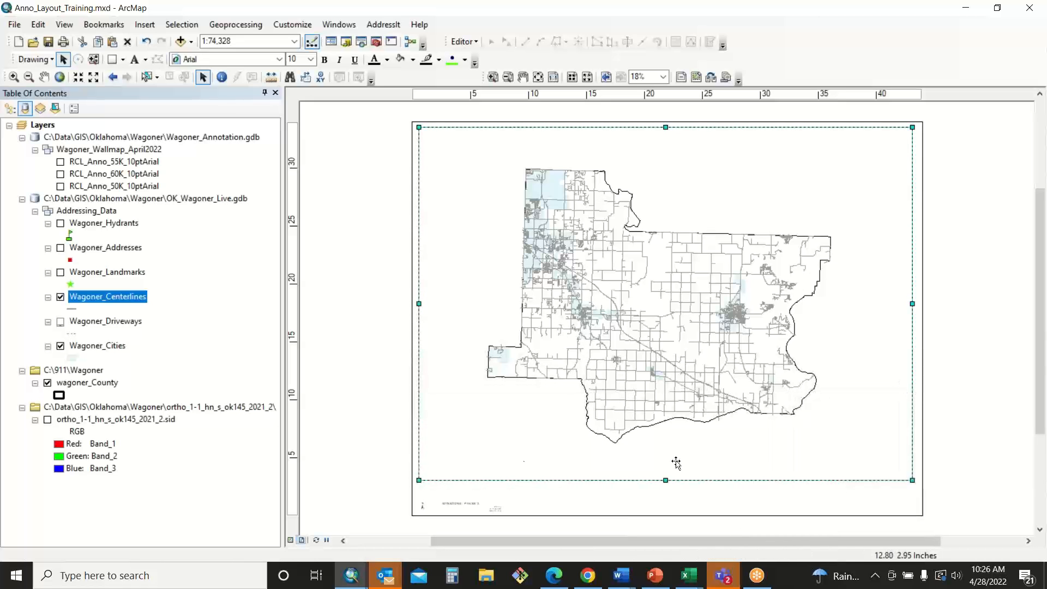
pyautogui.moveTo(912, 127); pyautogui.dragTo(912, 129)
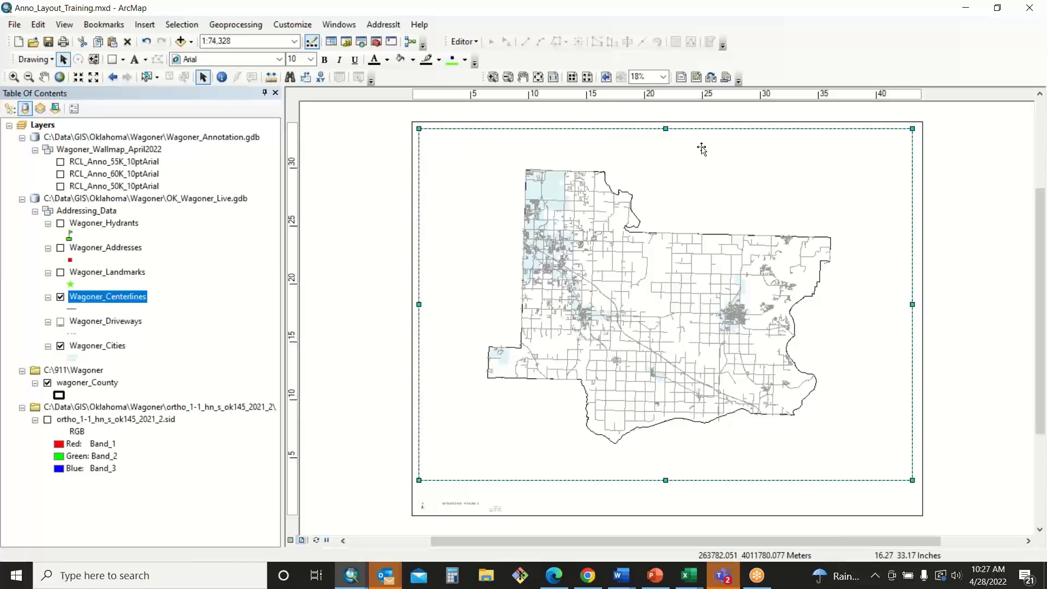
pyautogui.moveTo(418, 306); pyautogui.dragTo(422, 305)
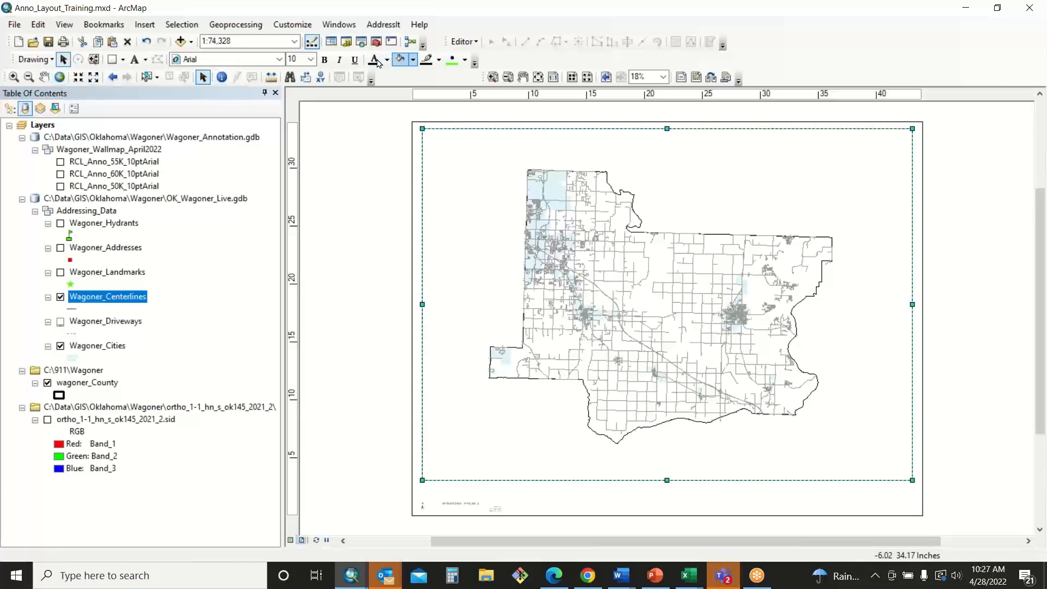
# Step: Zoom in on the county within the data frame to a map scale of 1:60,000
pyautogui.click(14, 76)
pyautogui.moveTo(475, 161)
pyautogui.mouseDown()
pyautogui.moveTo(693, 325)
pyautogui.moveTo(784, 419)
pyautogui.moveTo(834, 448)
pyautogui.mouseUp()
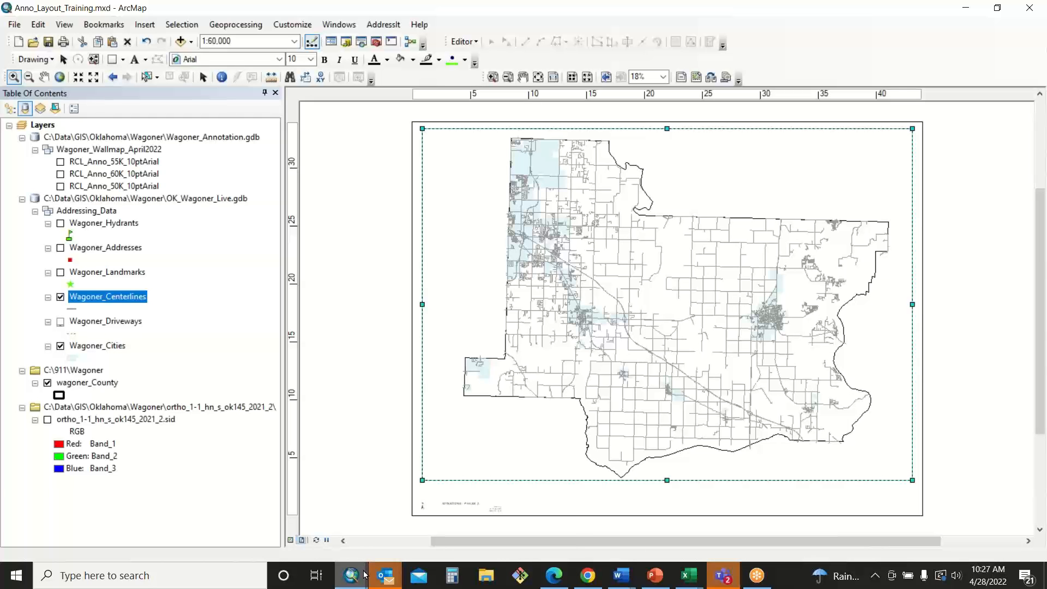
# Step: Switch to the Annotation.pptx presentation in PowerPoint and show the Step 4 slide on determining the font
pyautogui.moveTo(365, 575)
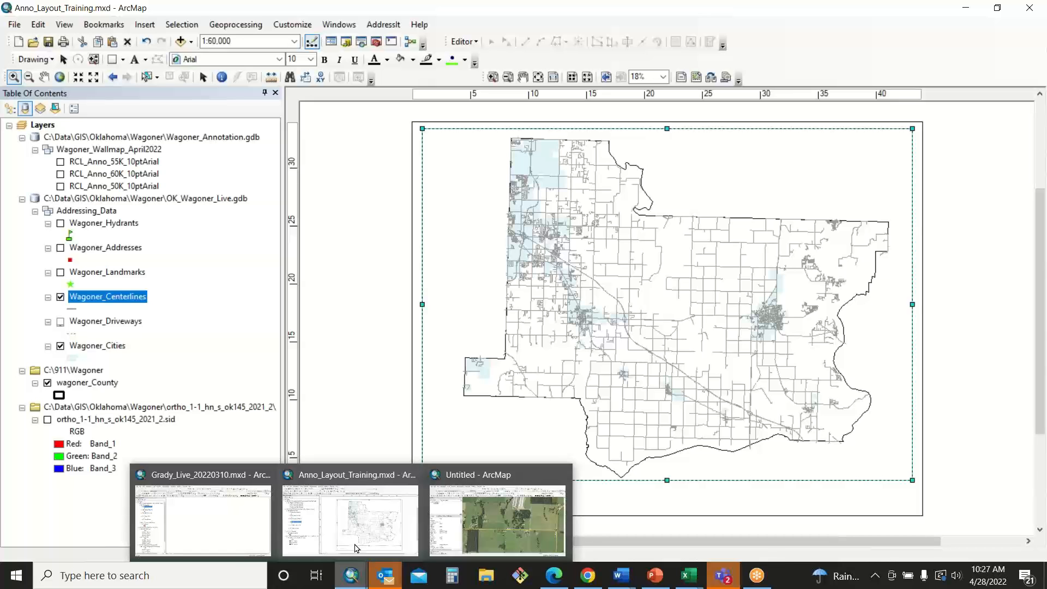
pyautogui.click(659, 577)
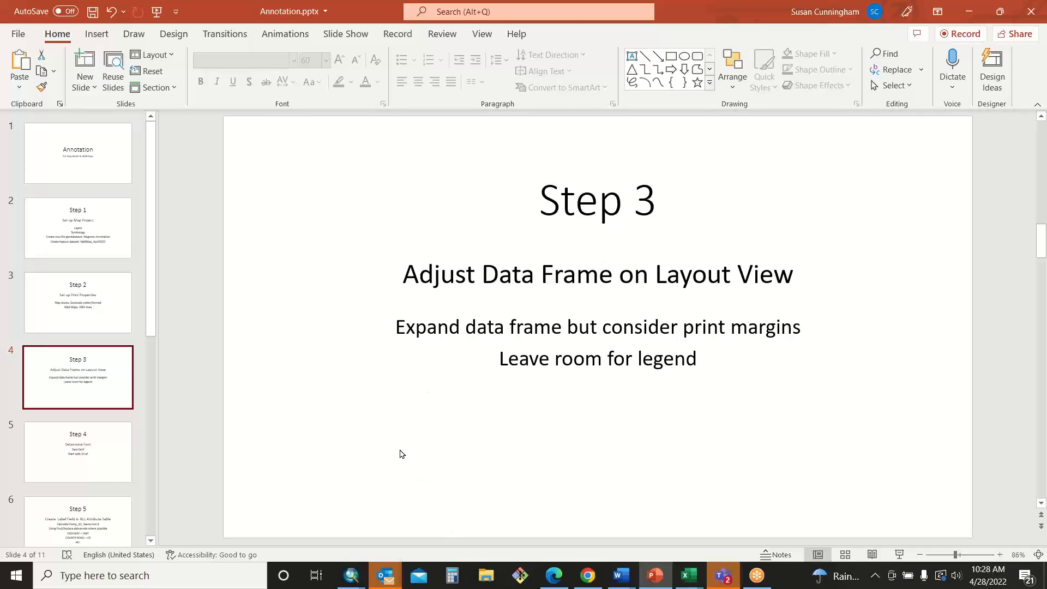
pyautogui.click(113, 460)
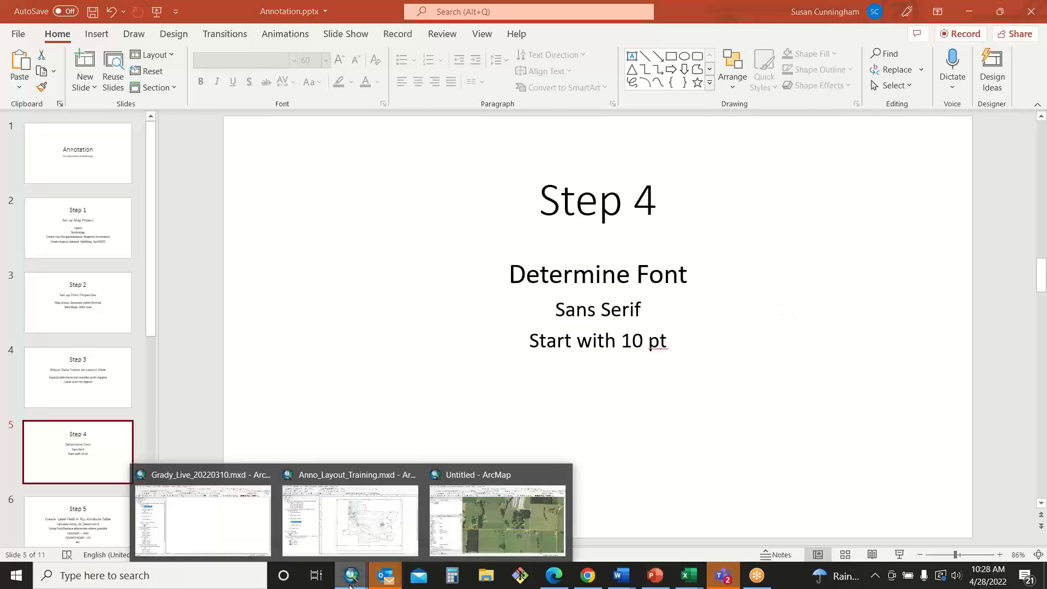
# Step: Return to the Anno_Layout_Training map in ArcMap, change from layout view to data view and activate the Pan tool
pyautogui.click(347, 546)
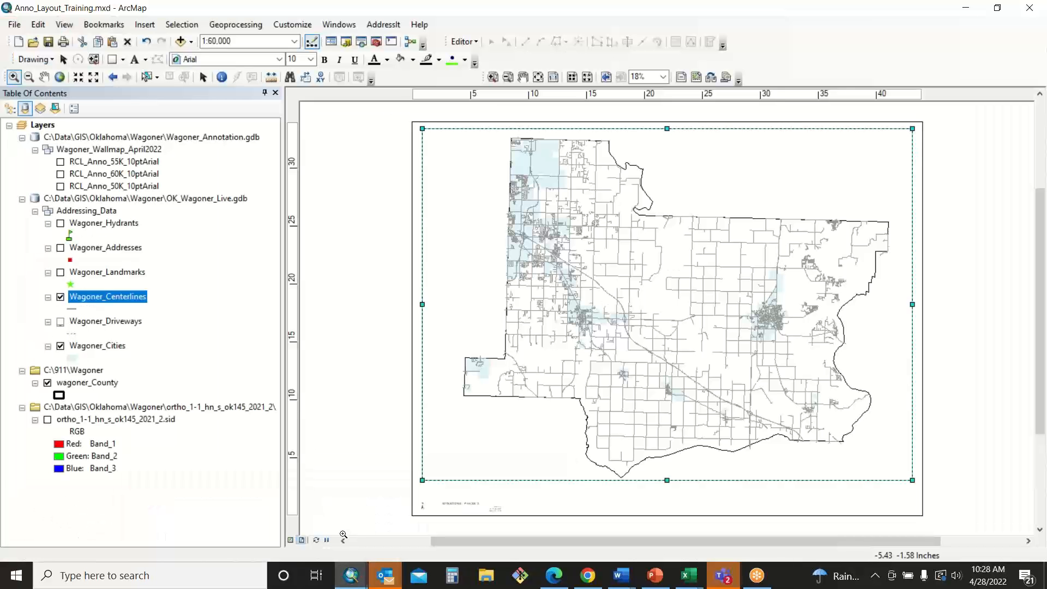
pyautogui.click(290, 542)
pyautogui.click(45, 77)
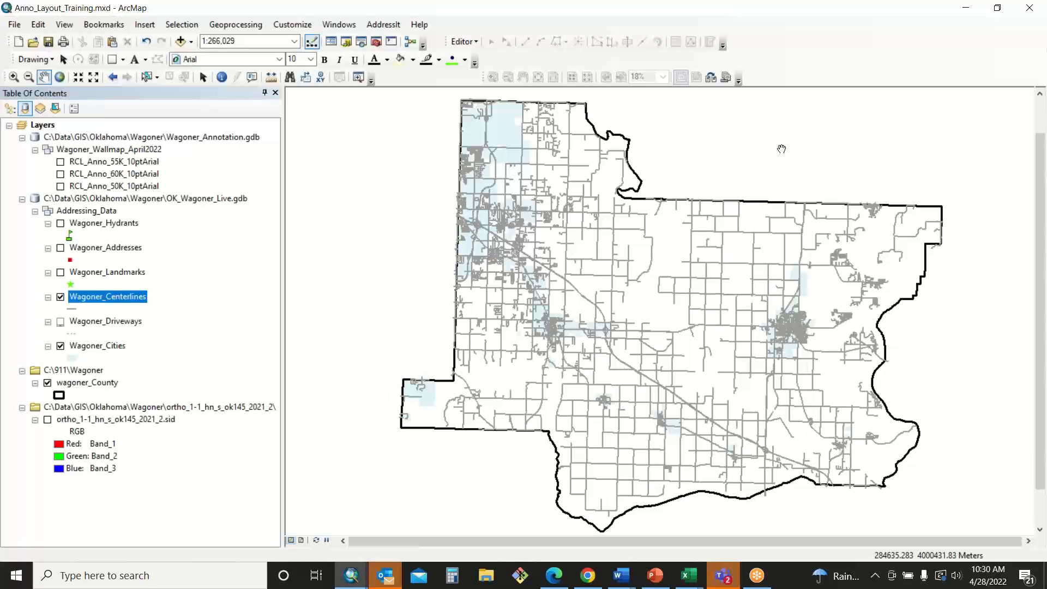
# Step: Switch to PowerPoint and show the Step 5 slide on creating a label field in the RCL attribute table
pyautogui.click(657, 581)
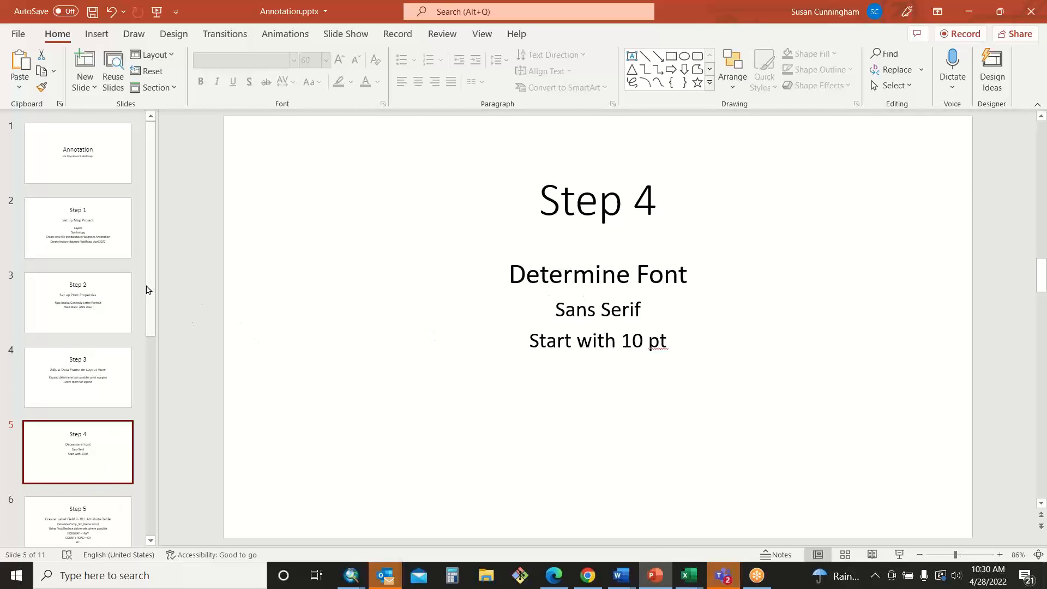
pyautogui.moveTo(152, 299); pyautogui.dragTo(154, 400)
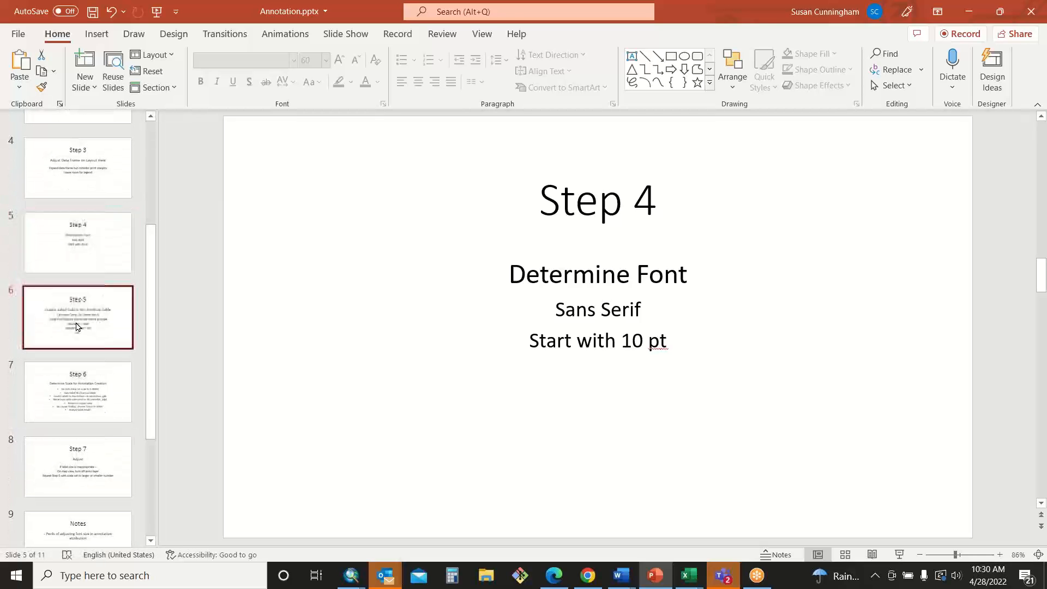
pyautogui.click(76, 326)
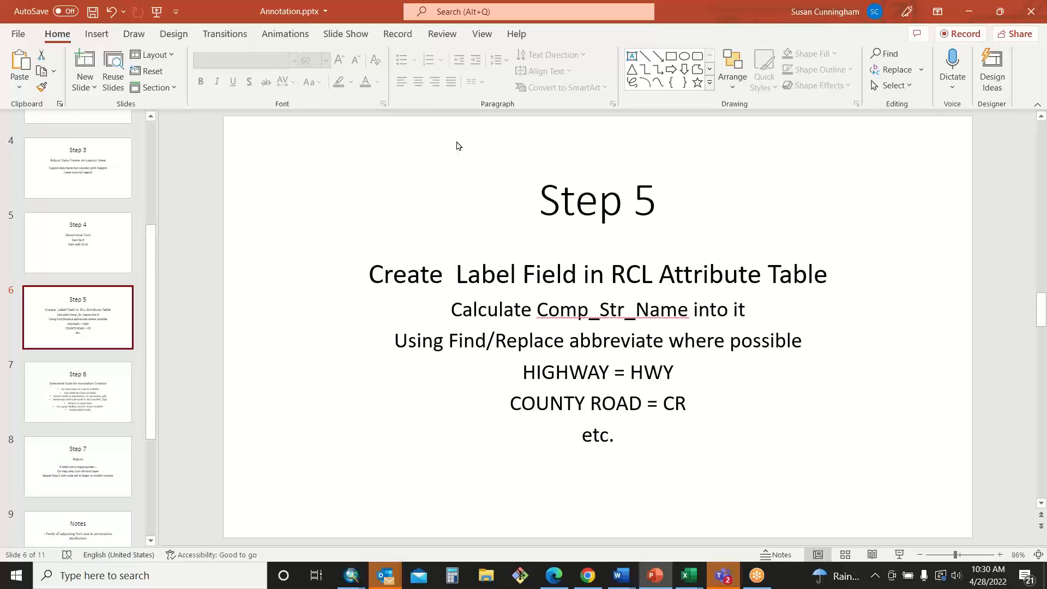
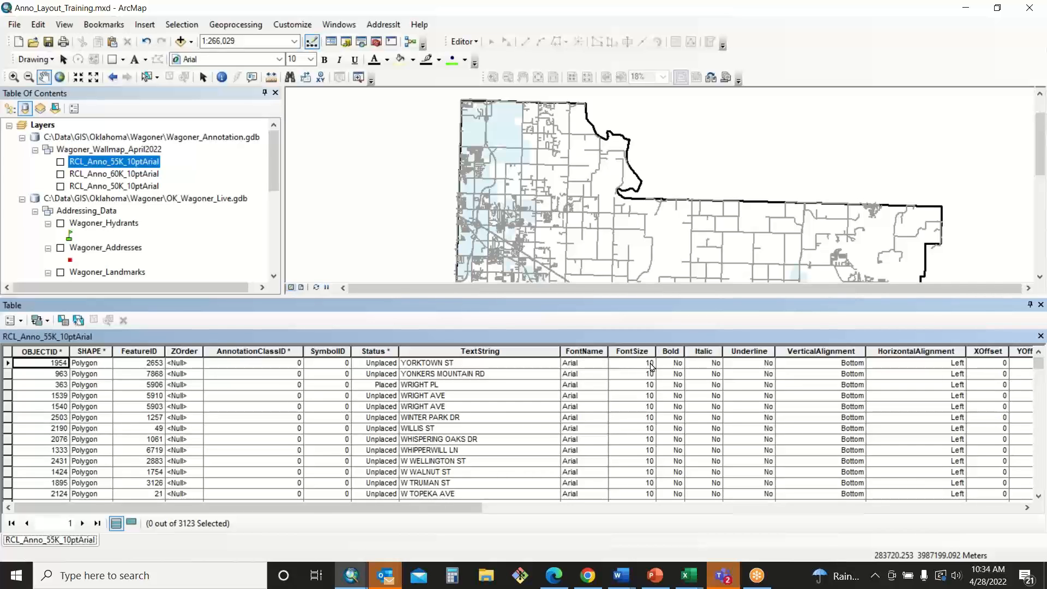
# Step: Close the RCL_Anno_55K_10ptArial attribute table and show the Step 6 slide on annotation scale in PowerPoint
pyautogui.click(1041, 305)
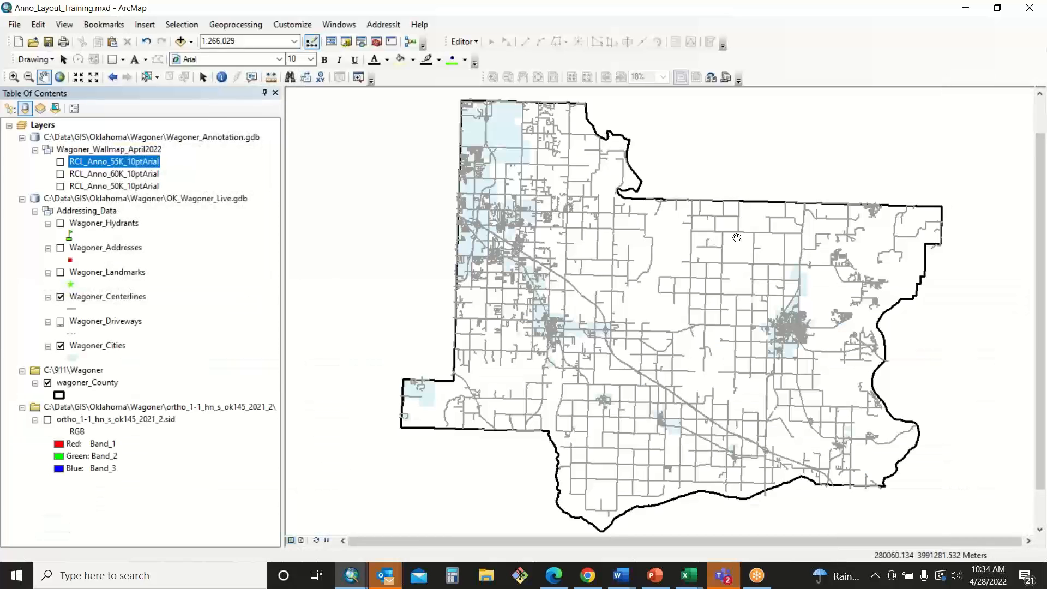
pyautogui.click(655, 575)
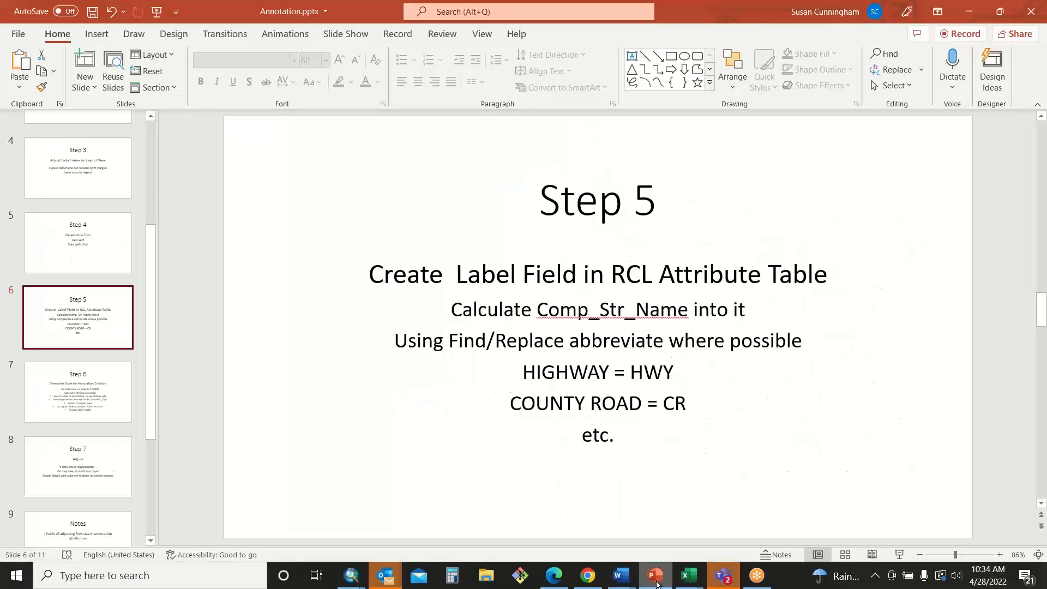
pyautogui.click(83, 398)
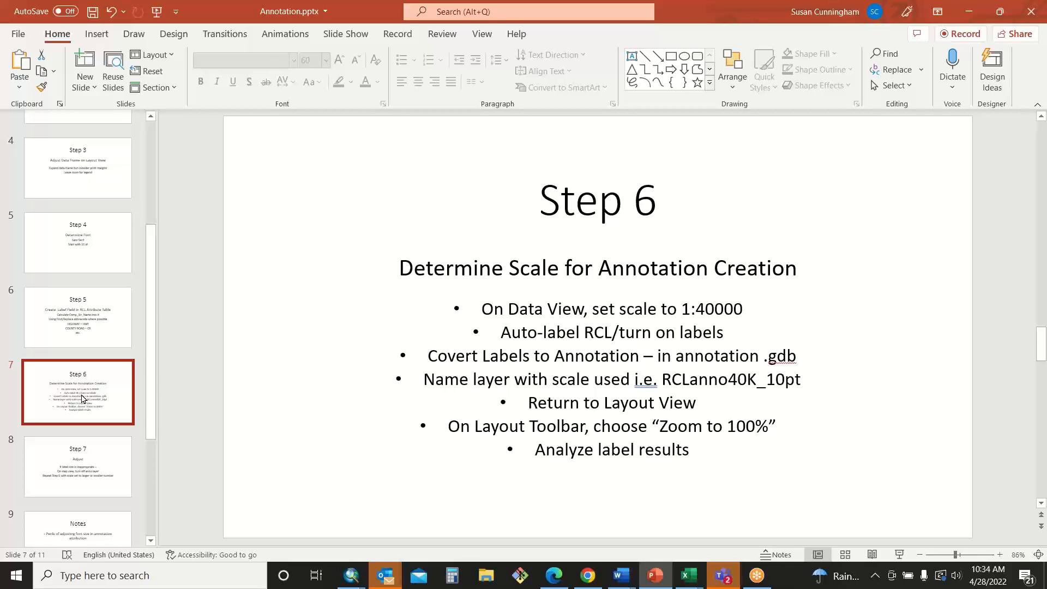
# Step: Change the data view scale written in the first bullet of the Step 6 slide to 1:50000
pyautogui.click(701, 309)
pyautogui.moveTo(701, 308); pyautogui.dragTo(693, 309)
pyautogui.write('5')
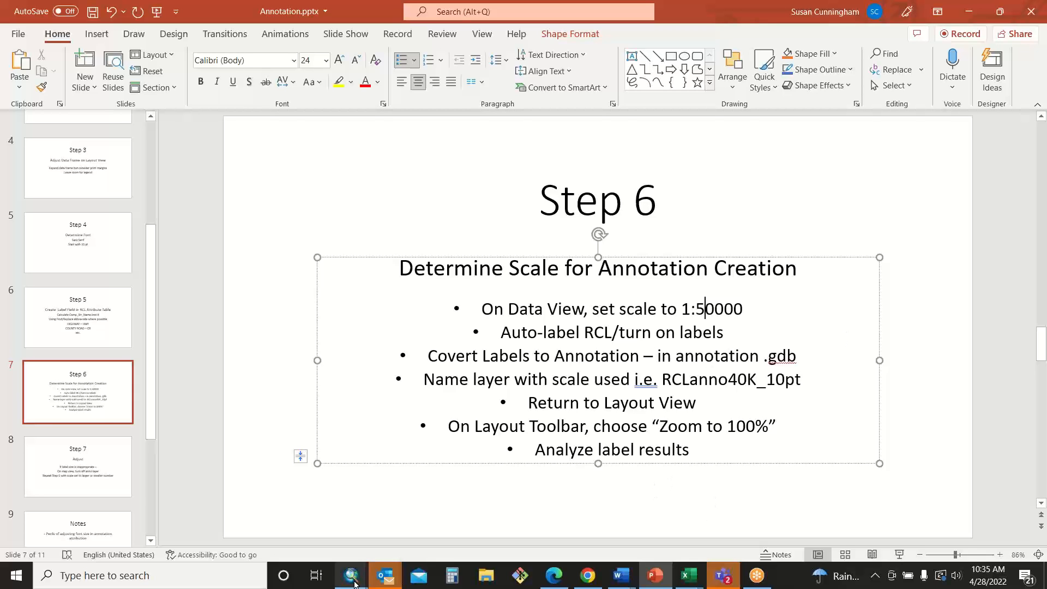
# Step: Return to the Anno_Layout_Training map in ArcMap and set the data view's map scale to 1:50,000
pyautogui.moveTo(353, 583)
pyautogui.click(349, 512)
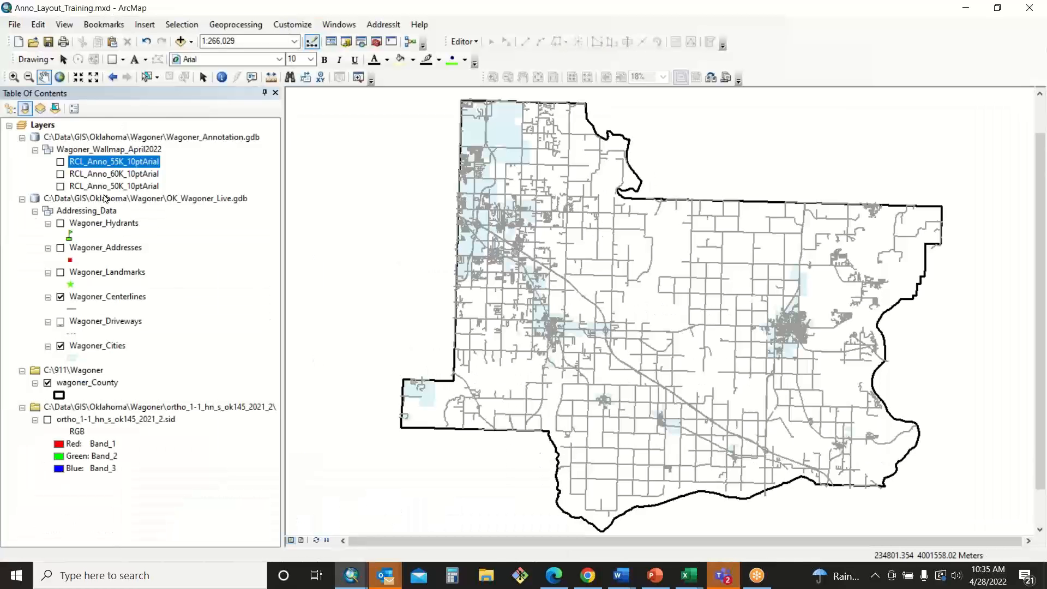
pyautogui.click(14, 76)
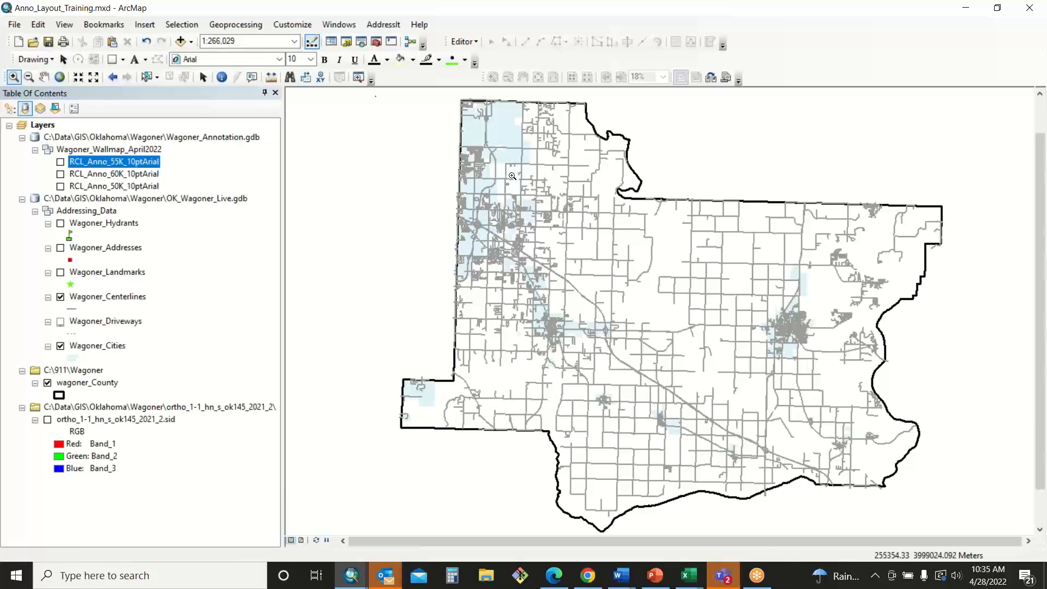
pyautogui.click(246, 42)
pyautogui.write('5')
pyautogui.write('0')
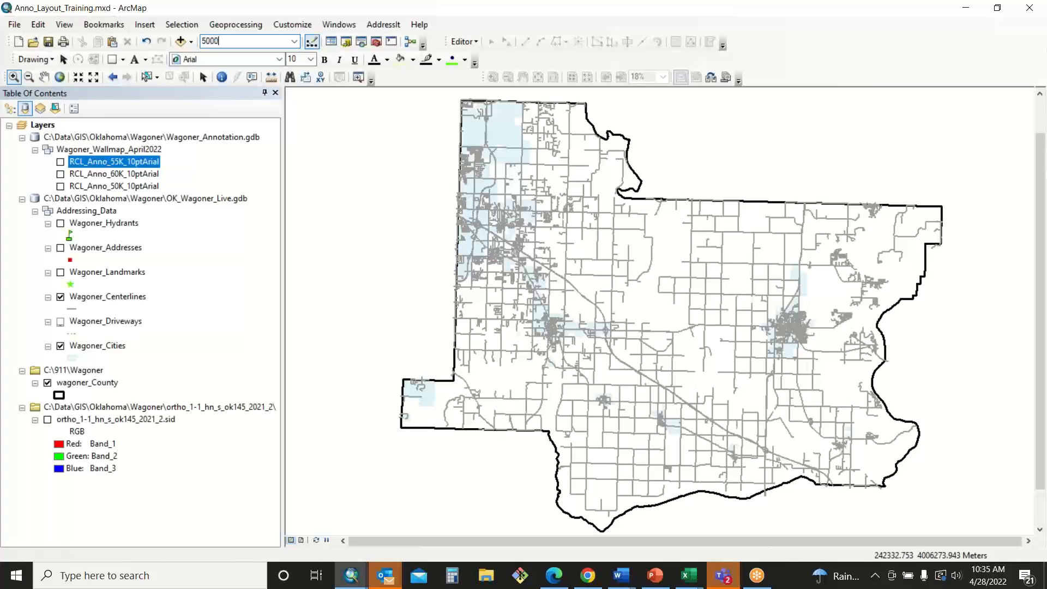
pyautogui.write(',000')
pyautogui.press('Return')
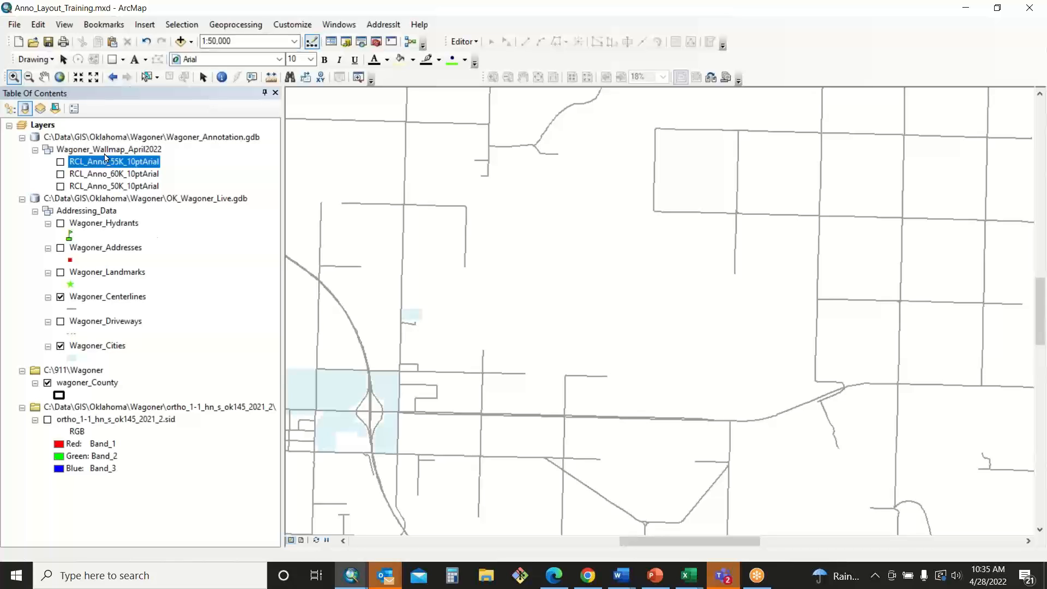
# Step: Turn on feature labels for the Wagoner_Centerlines layer
pyautogui.click(108, 296)
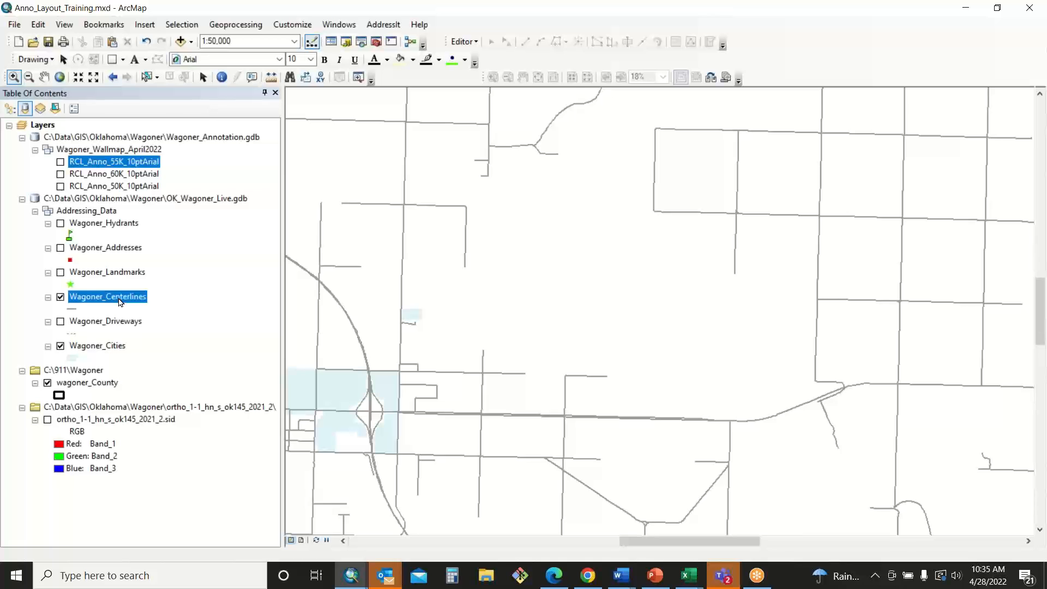
pyautogui.rightClick(120, 302)
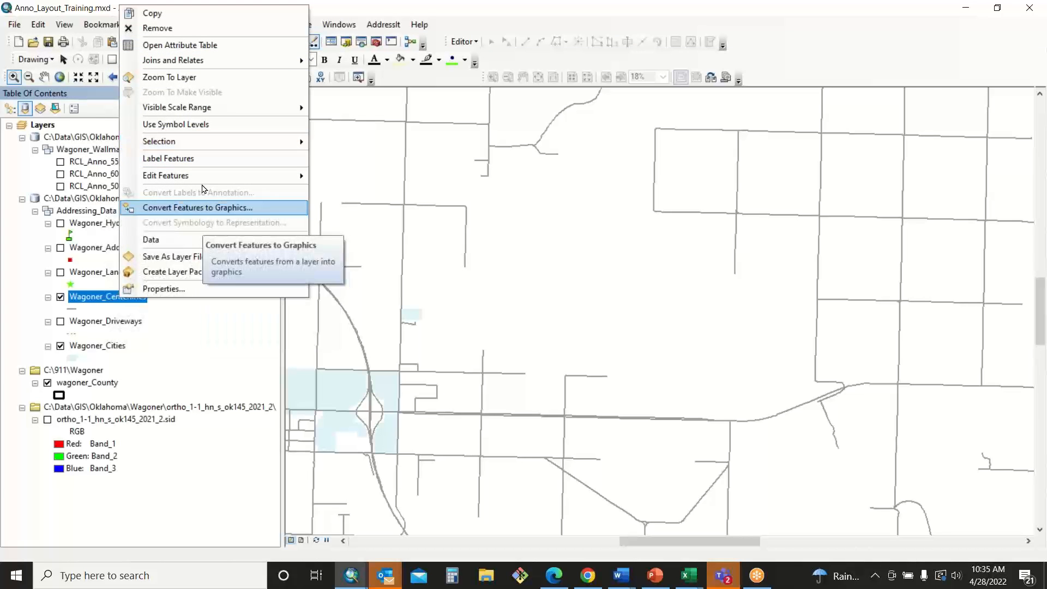
pyautogui.click(170, 158)
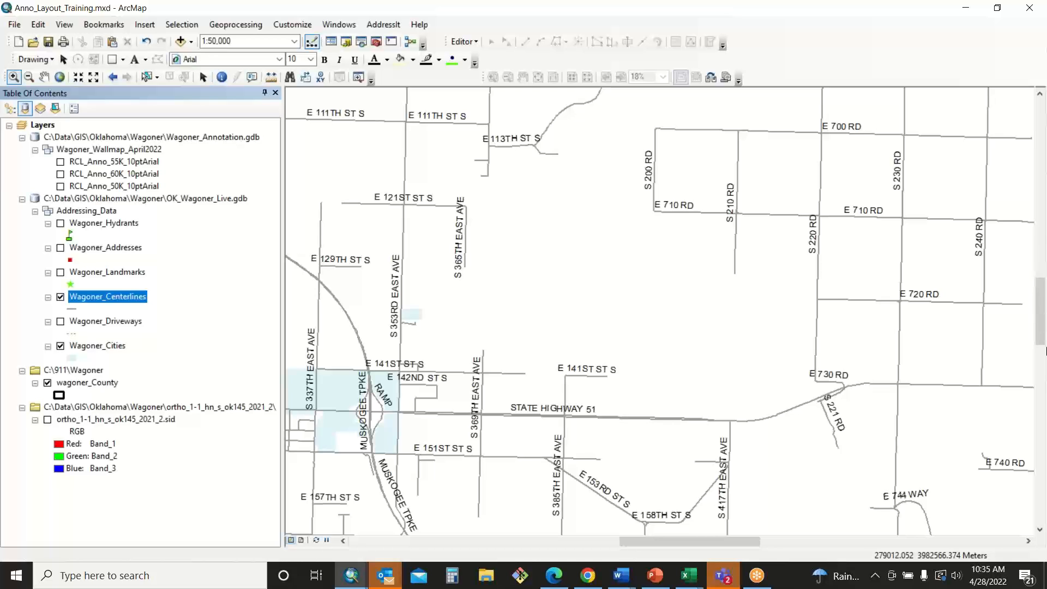
# Step: Compare the live centerline labels with the existing 10 pt Arial annotation layers by toggling layer visibility, then leave only the annotation layers hidden
pyautogui.scroll(-1, 450, 172)
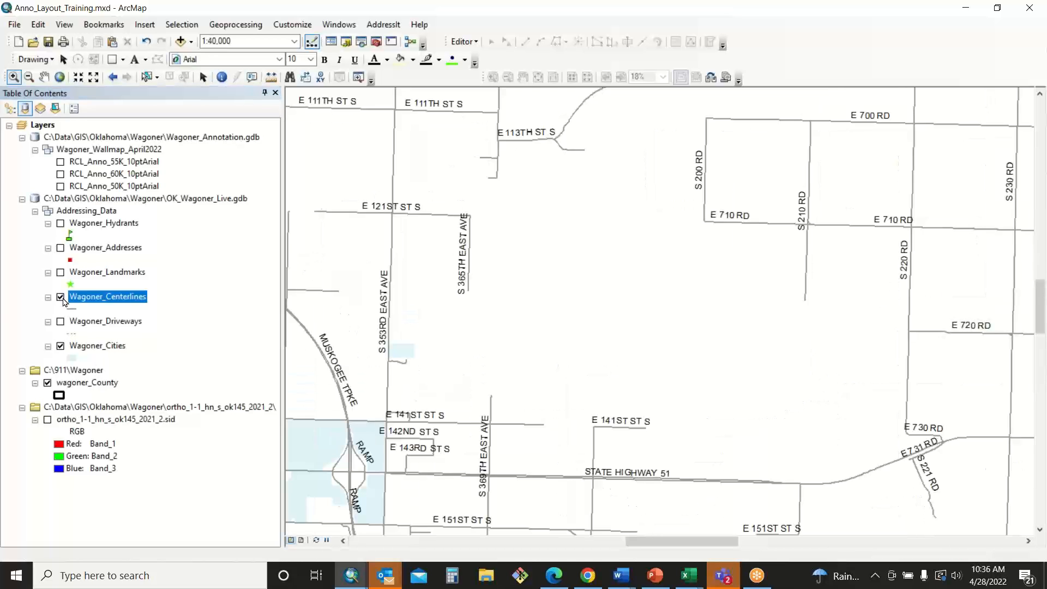
pyautogui.click(61, 298)
pyautogui.click(61, 186)
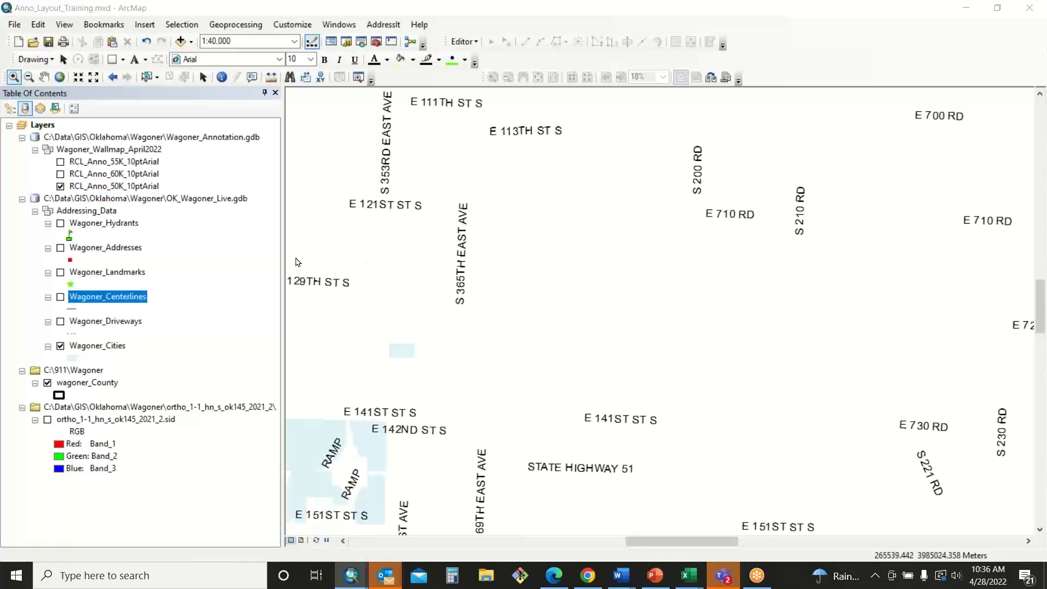
pyautogui.click(61, 298)
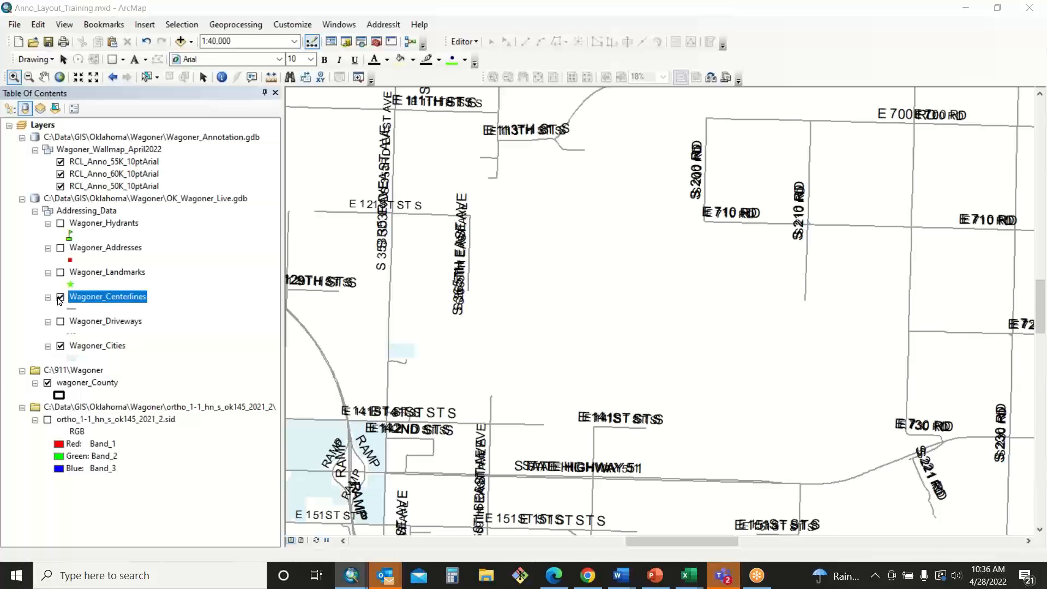
pyautogui.click(61, 187)
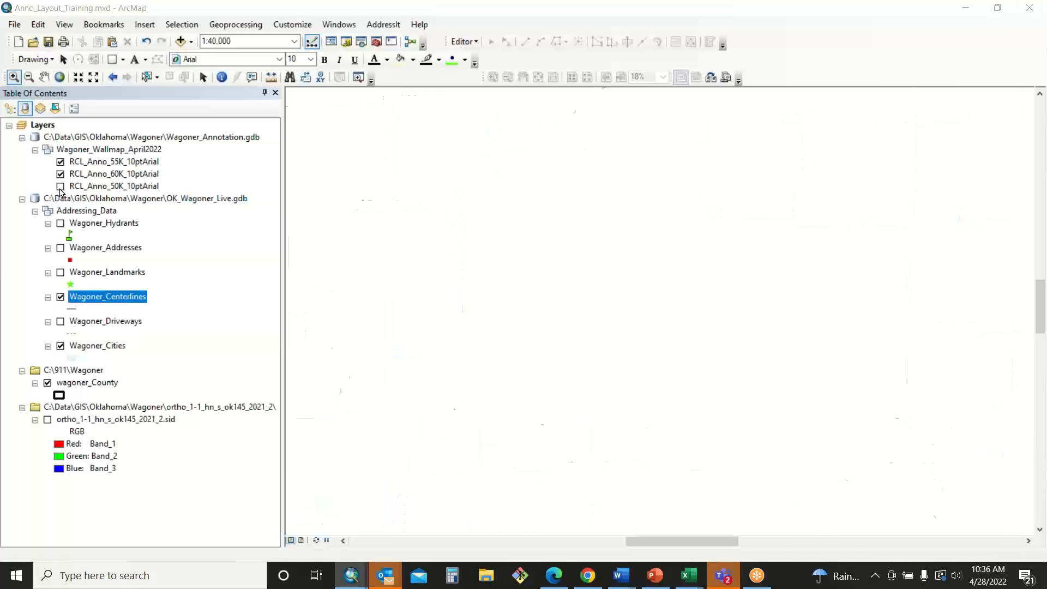
pyautogui.click(61, 174)
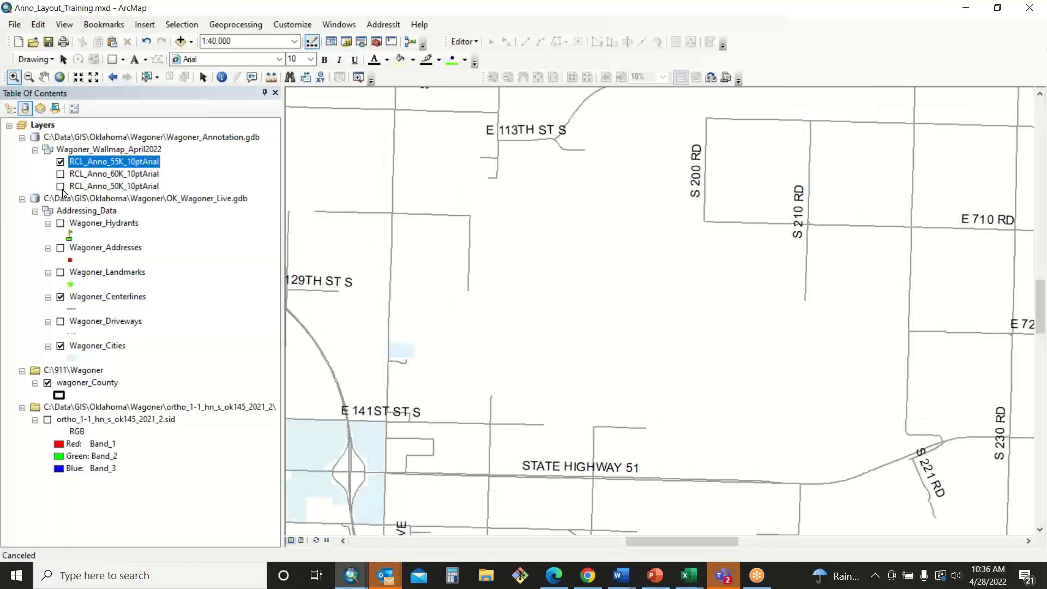
pyautogui.click(60, 162)
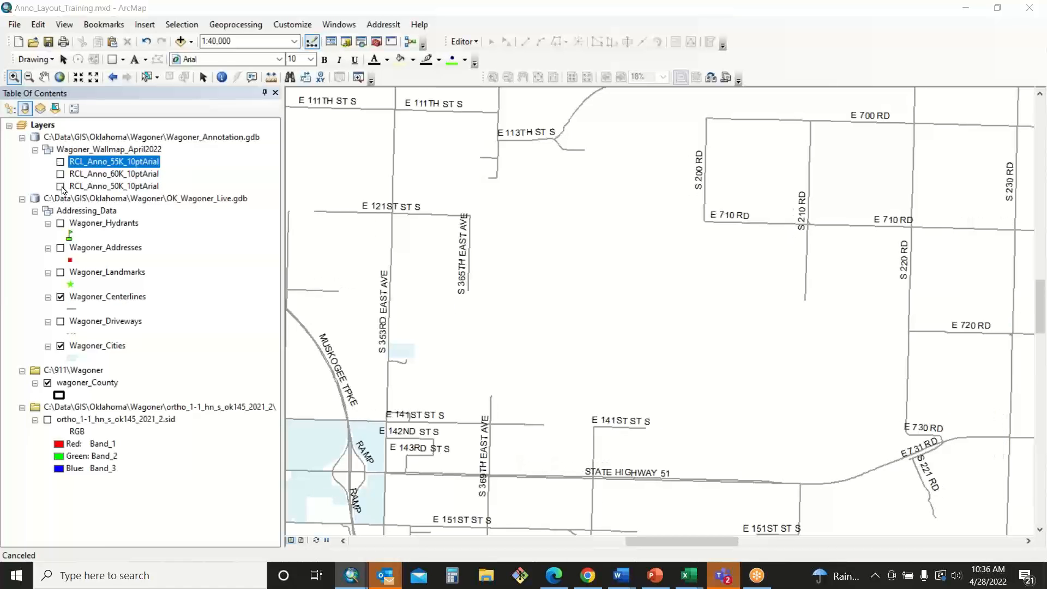
pyautogui.click(60, 186)
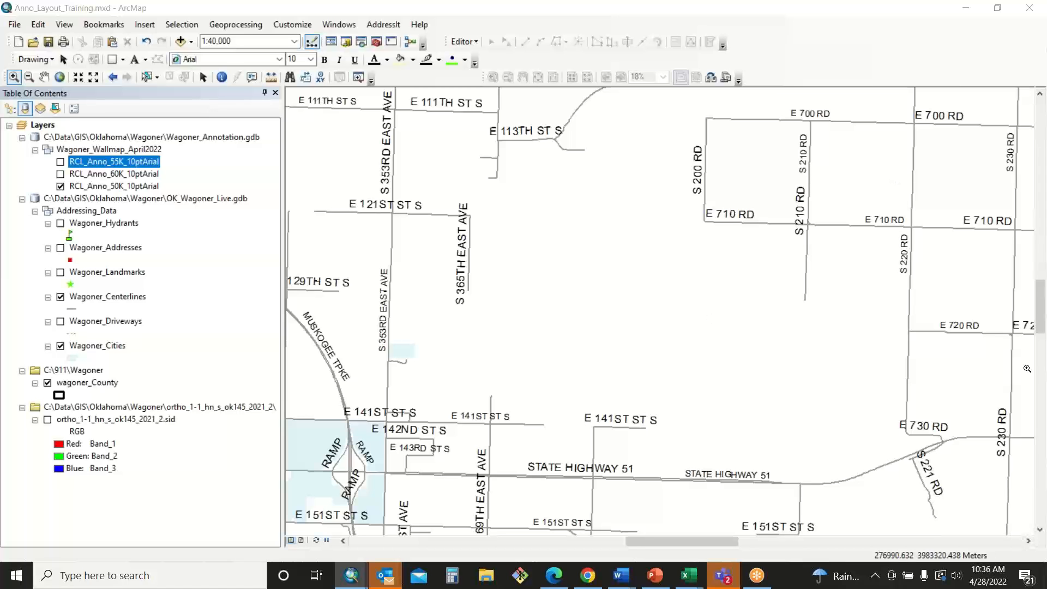
pyautogui.click(61, 187)
pyautogui.rightClick(101, 297)
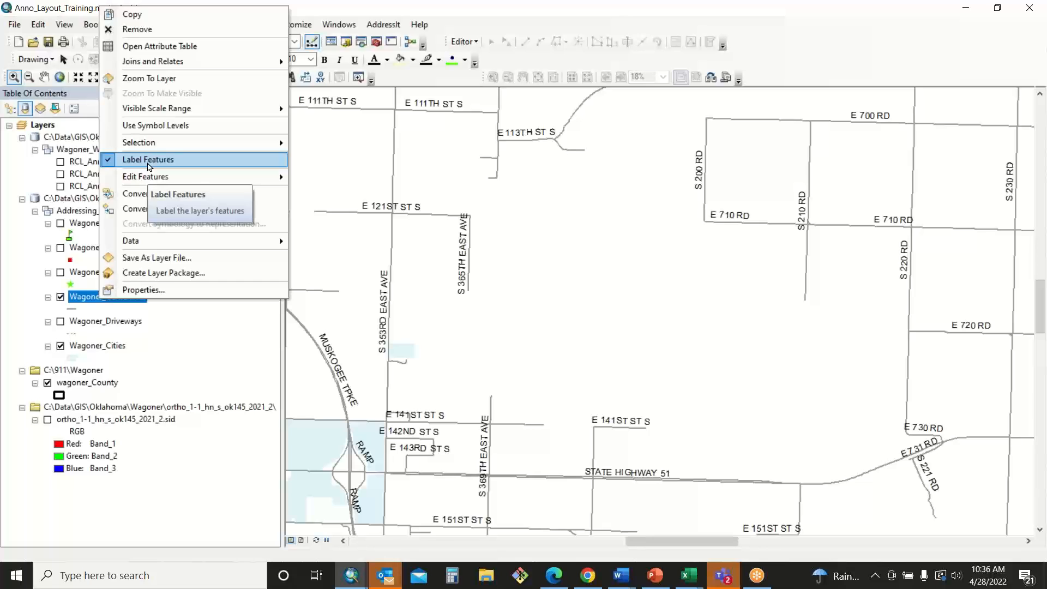
pyautogui.click(280, 17)
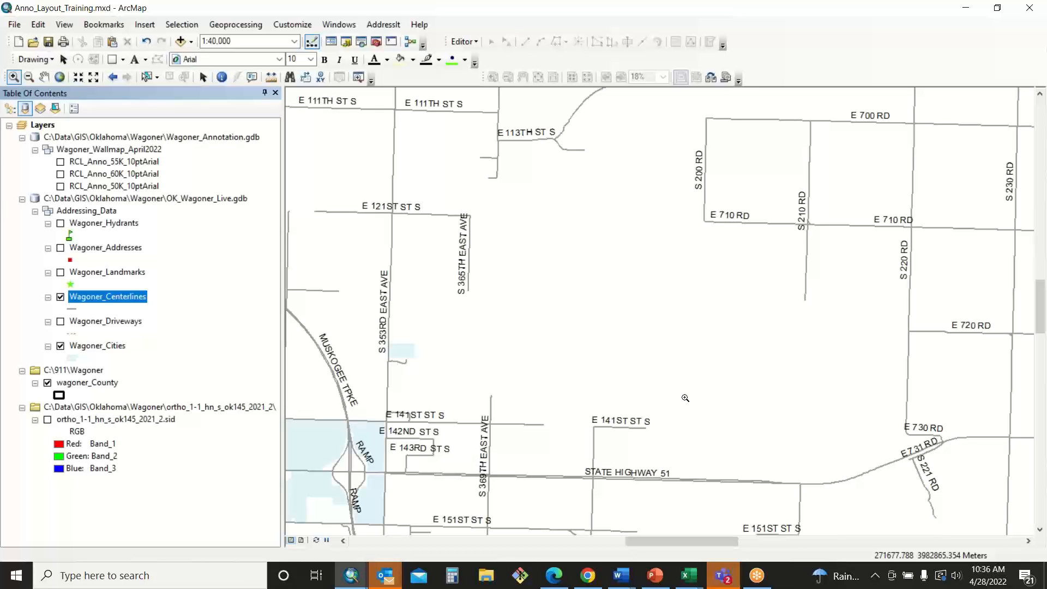
pyautogui.rightClick(119, 301)
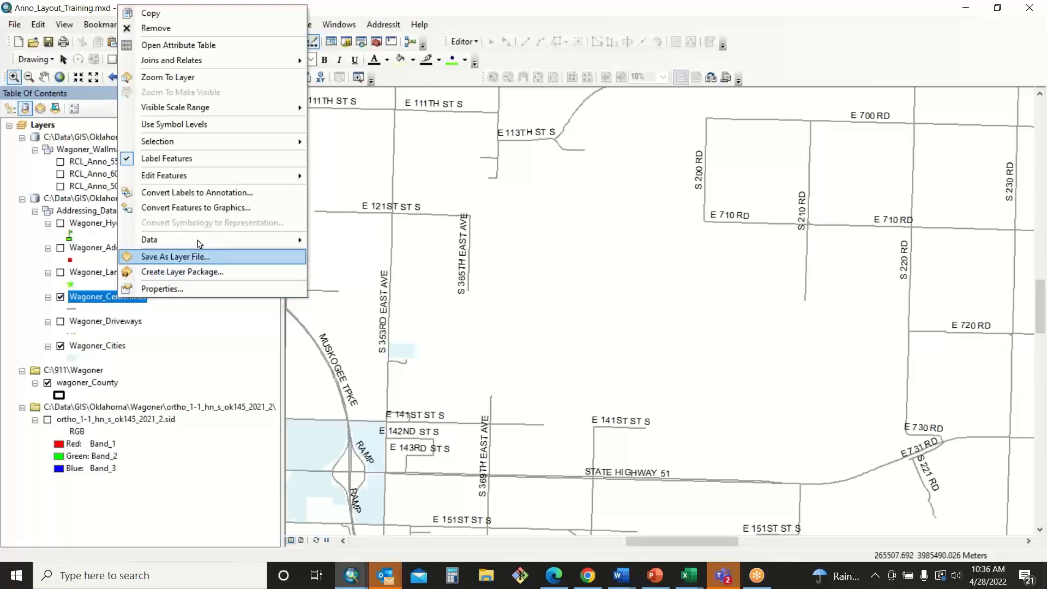
pyautogui.click(195, 194)
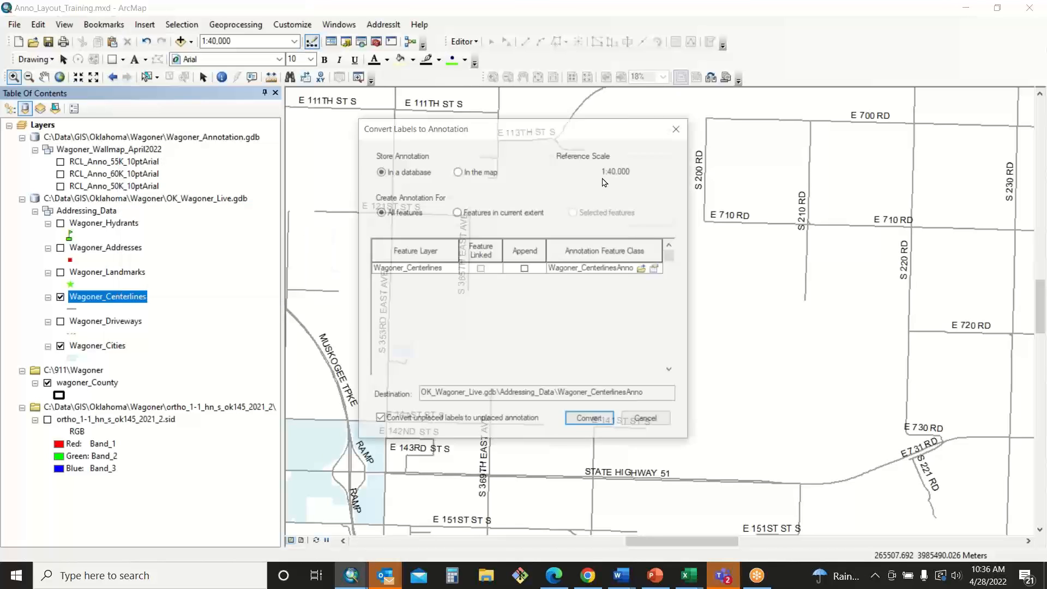
pyautogui.moveTo(582, 134); pyautogui.dragTo(693, 85)
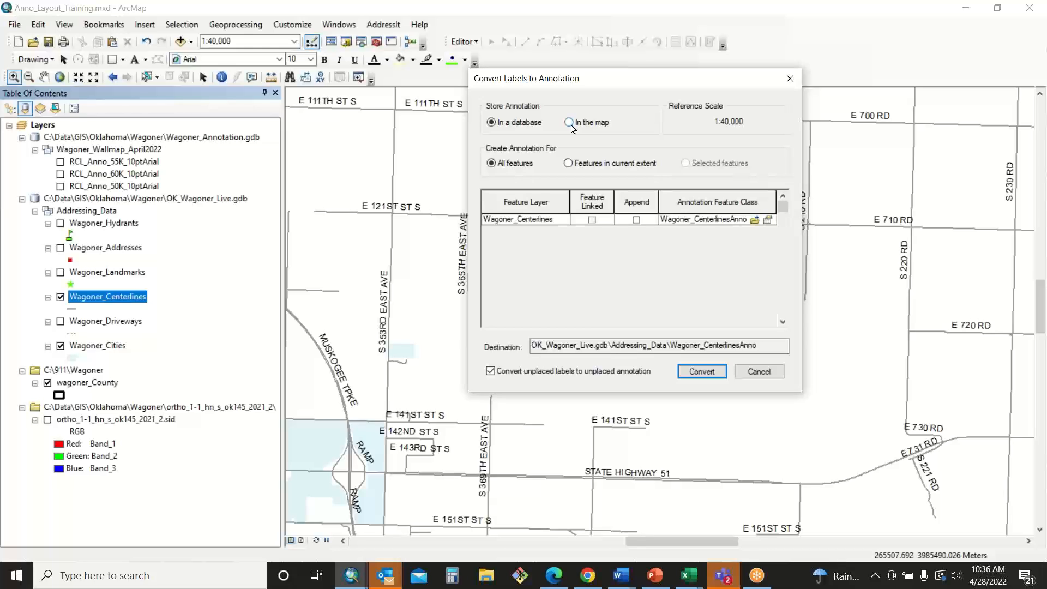
pyautogui.click(789, 86)
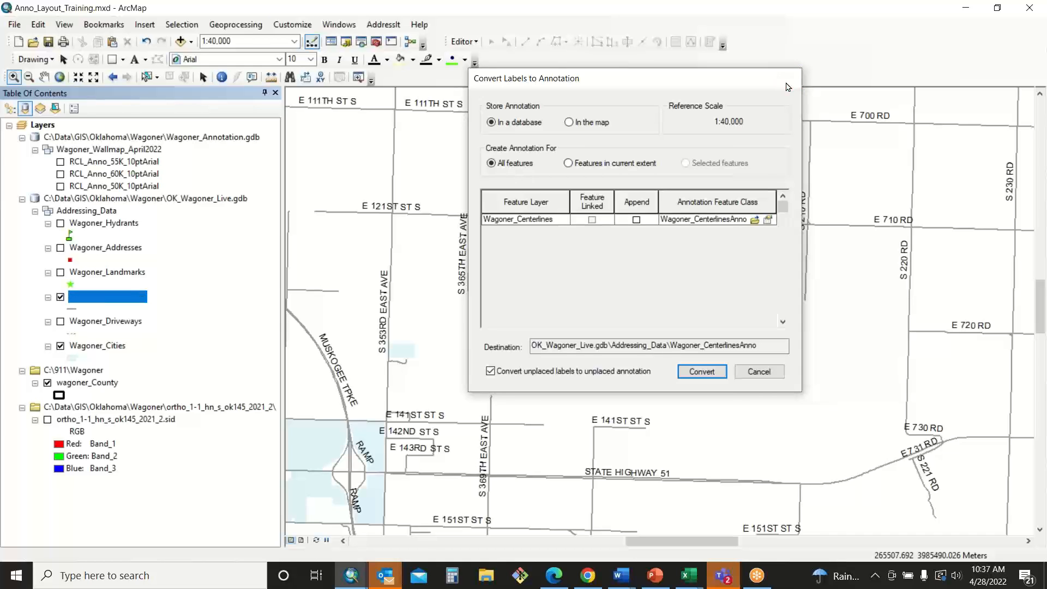
# Step: Reset the map scale to 1:50,000 for converting the centerline labels to annotation
pyautogui.click(243, 41)
pyautogui.write('50,000')
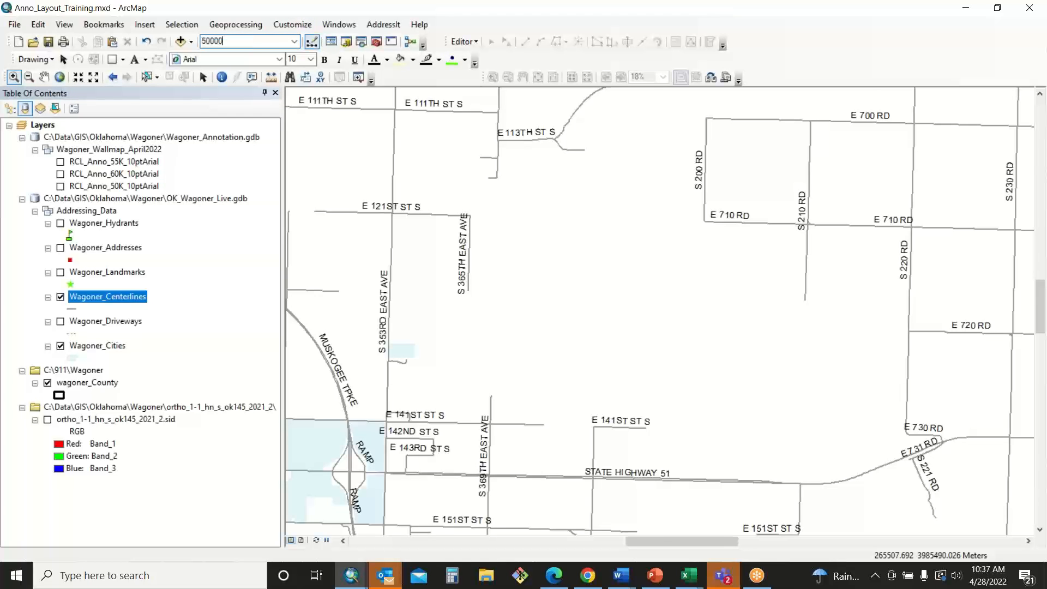
pyautogui.press('Return')
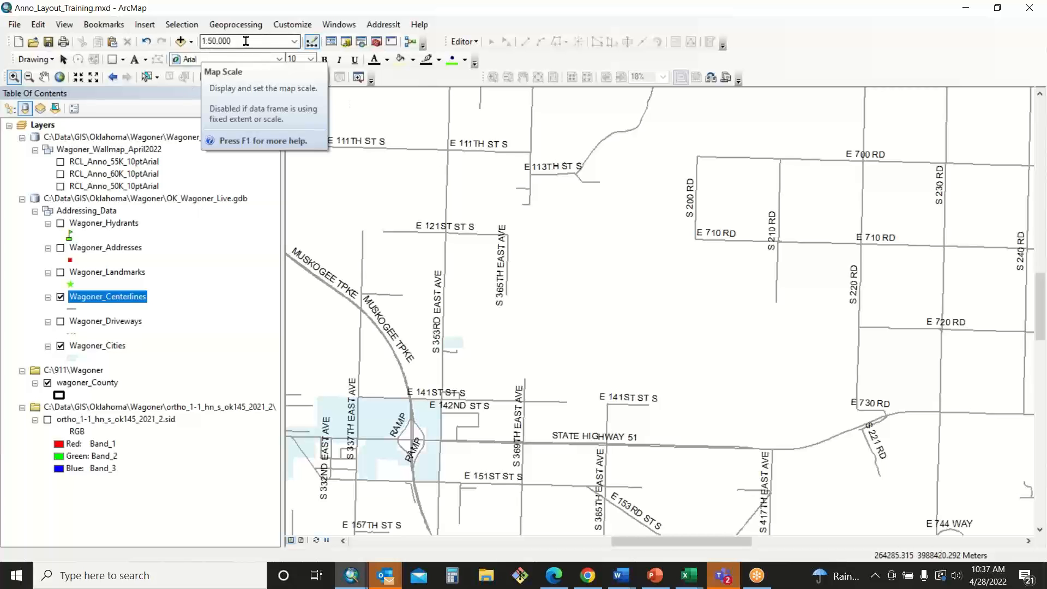
# Step: Start converting the Wagoner_Centerlines labels to annotation, browse to the Wagoner_Wallmap_April2022 dataset as the destination, and cancel without converting
pyautogui.rightClick(121, 300)
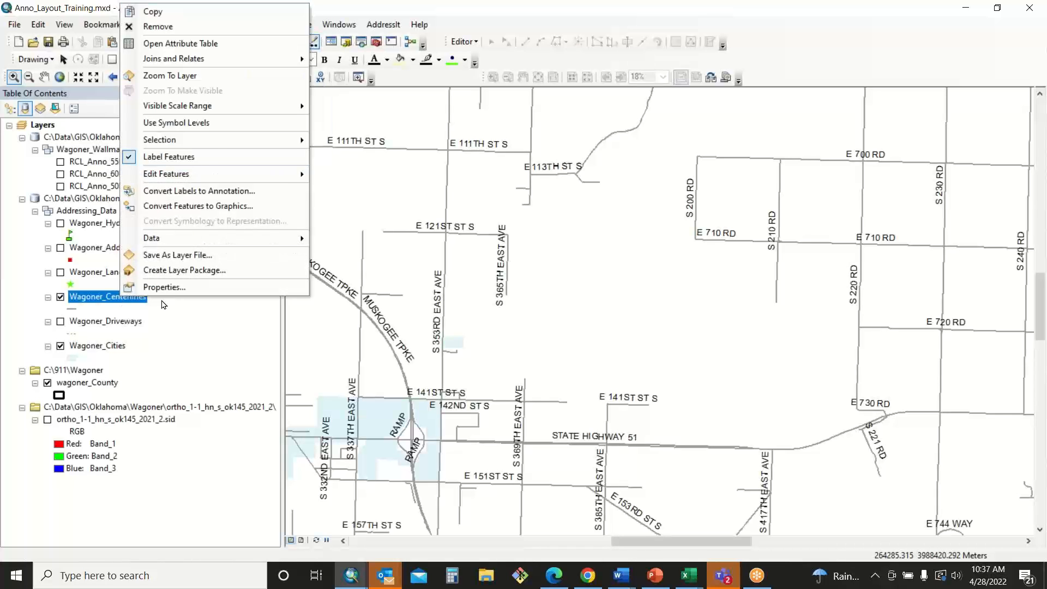
pyautogui.click(204, 190)
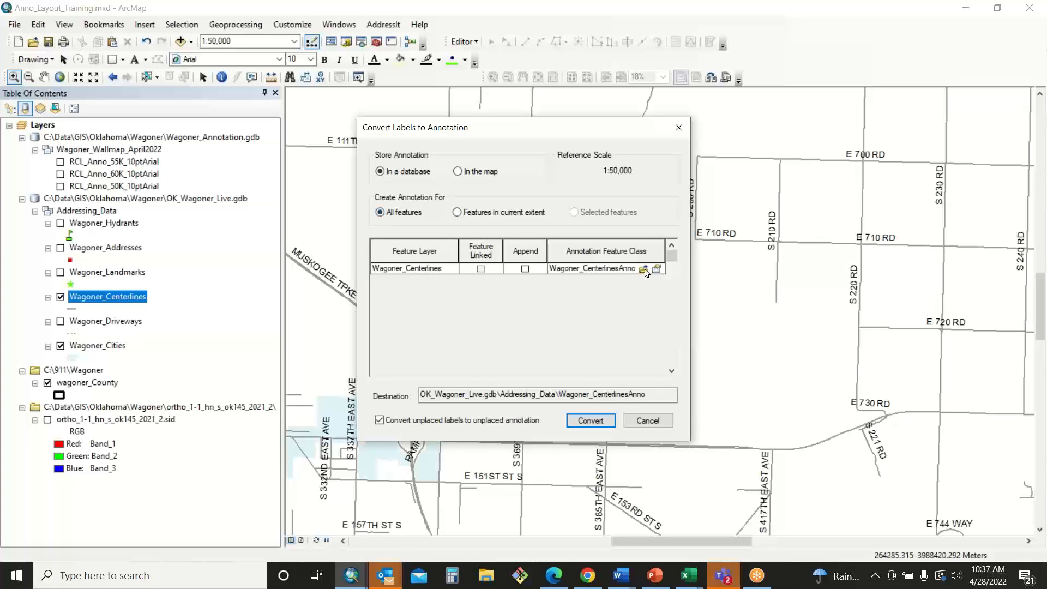
pyautogui.click(644, 270)
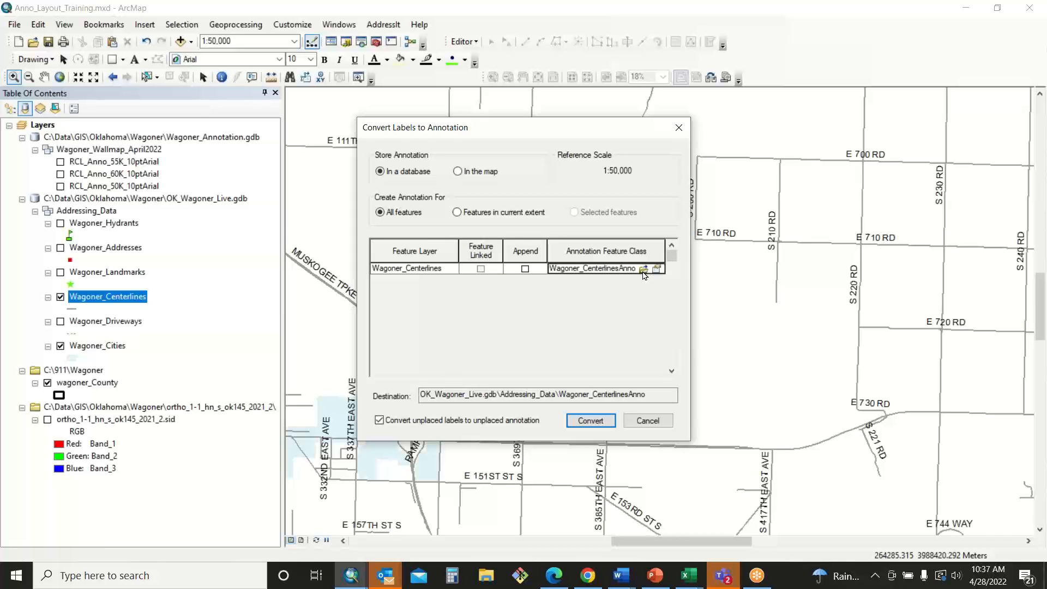
pyautogui.click(500, 206)
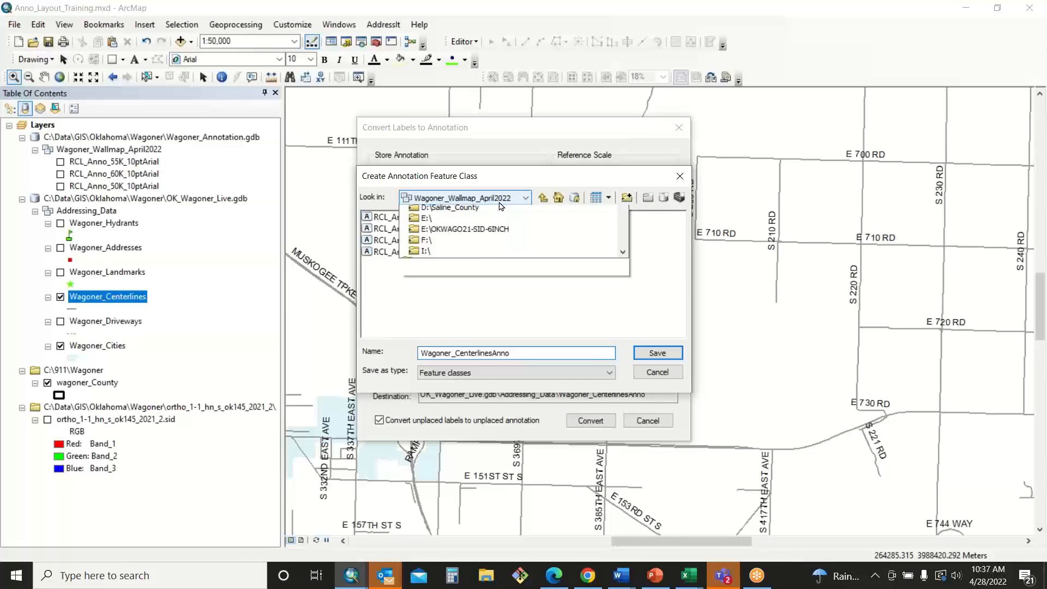
pyautogui.scroll(1, 627, 254)
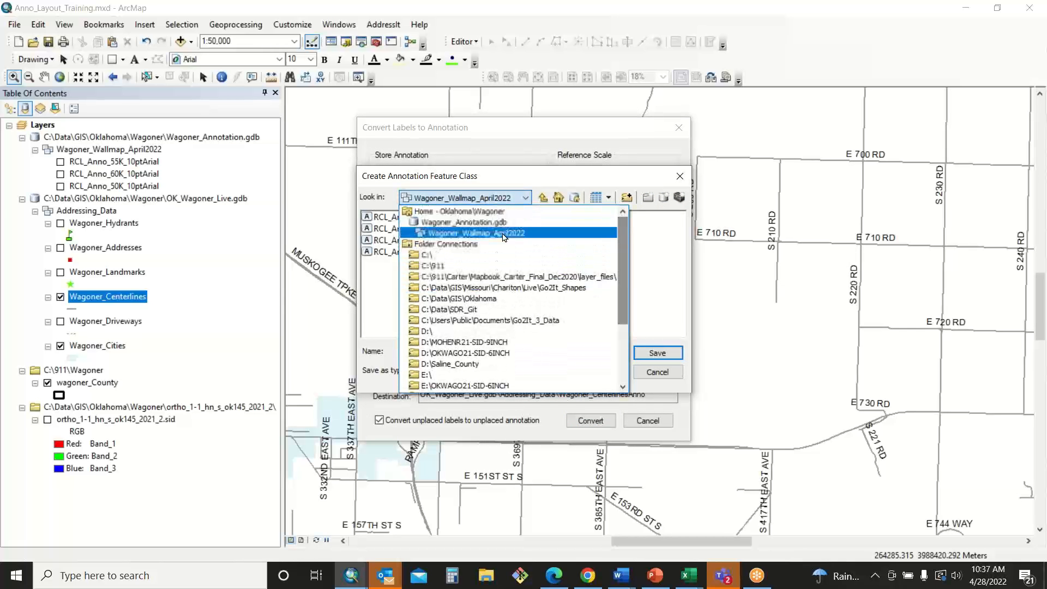
pyautogui.click(485, 223)
pyautogui.doubleClick(435, 220)
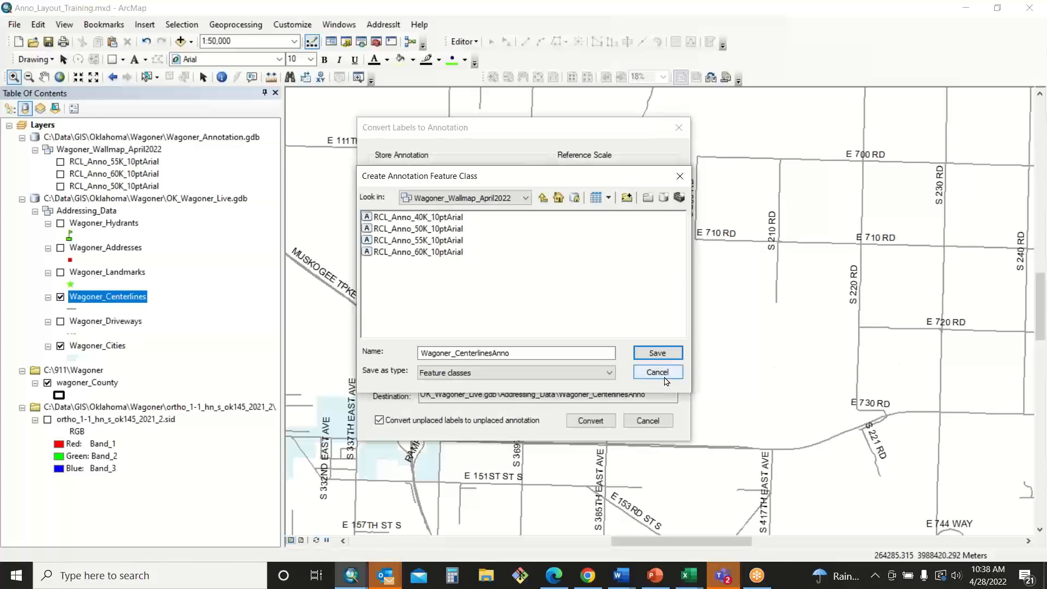
pyautogui.click(664, 377)
pyautogui.click(649, 421)
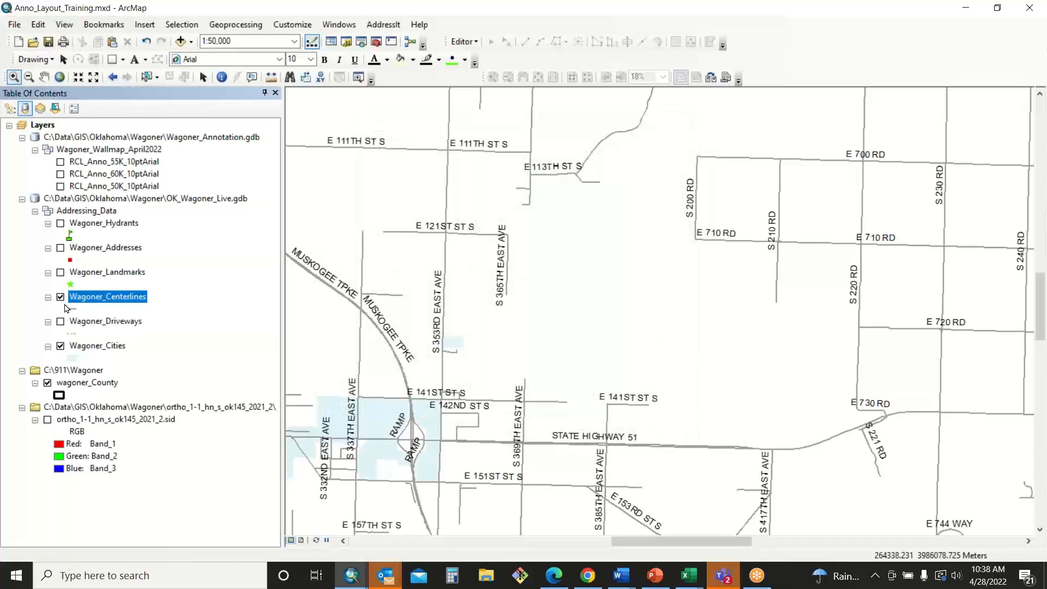
# Step: Turn off the Wagoner_Centerlines feature labels and show only the RCL_Anno_50K_10ptArial annotation over the visible centerlines
pyautogui.click(61, 297)
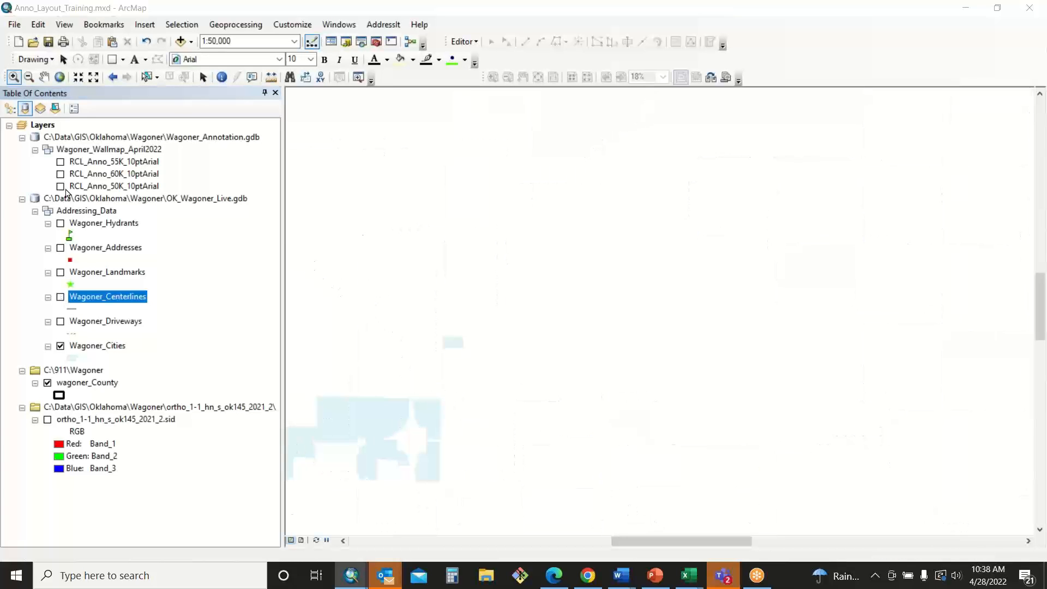
pyautogui.click(60, 187)
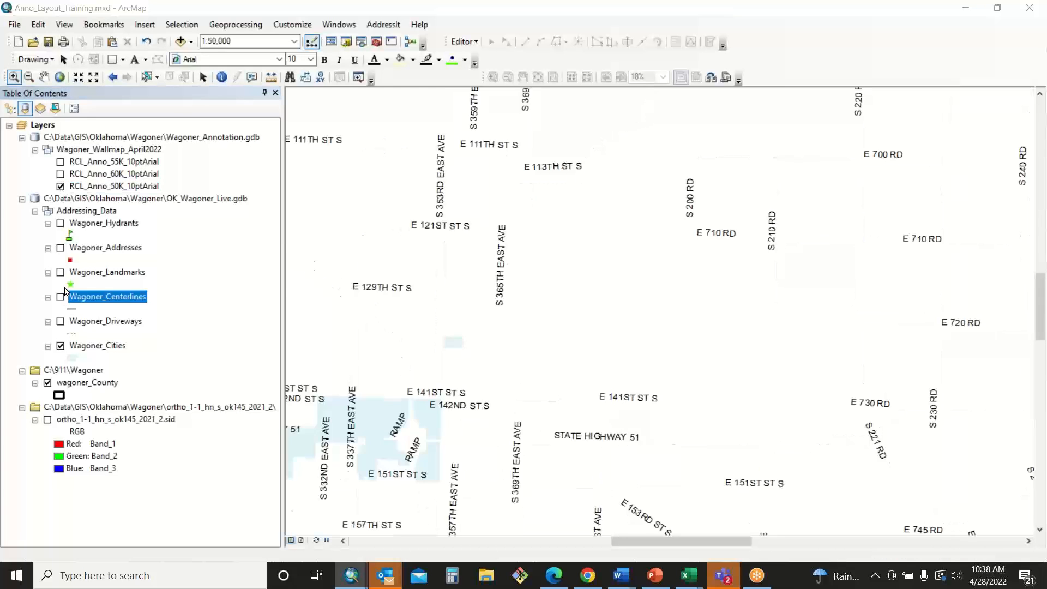
pyautogui.click(60, 297)
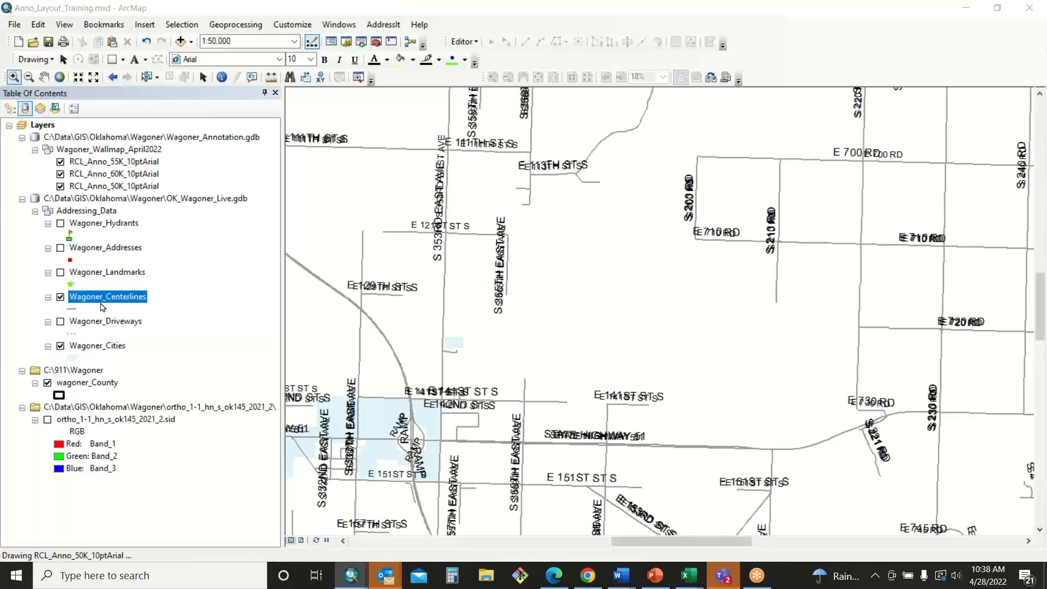
pyautogui.rightClick(102, 297)
pyautogui.click(148, 166)
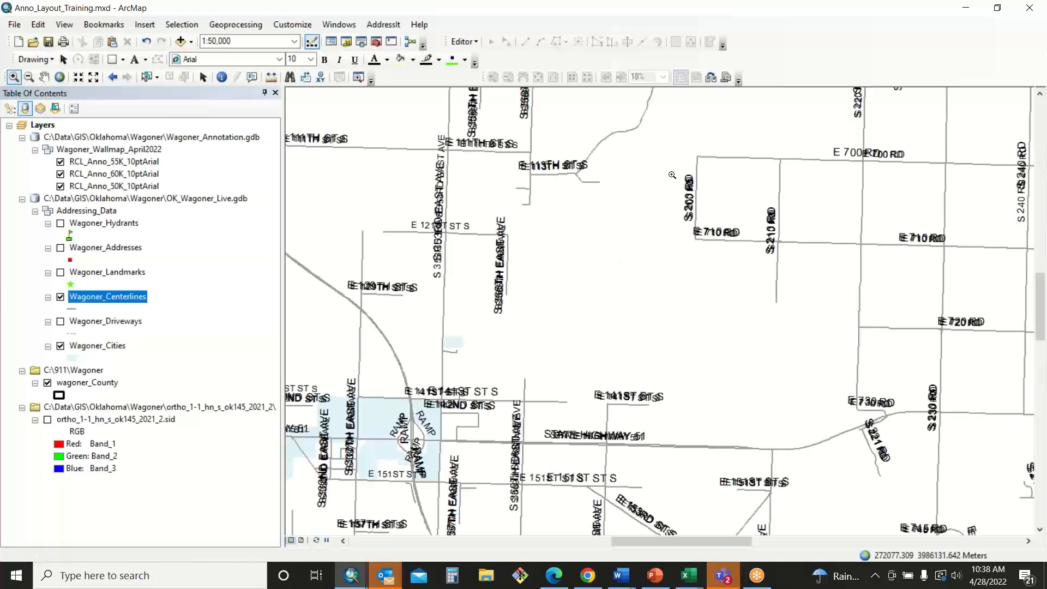
pyautogui.click(61, 161)
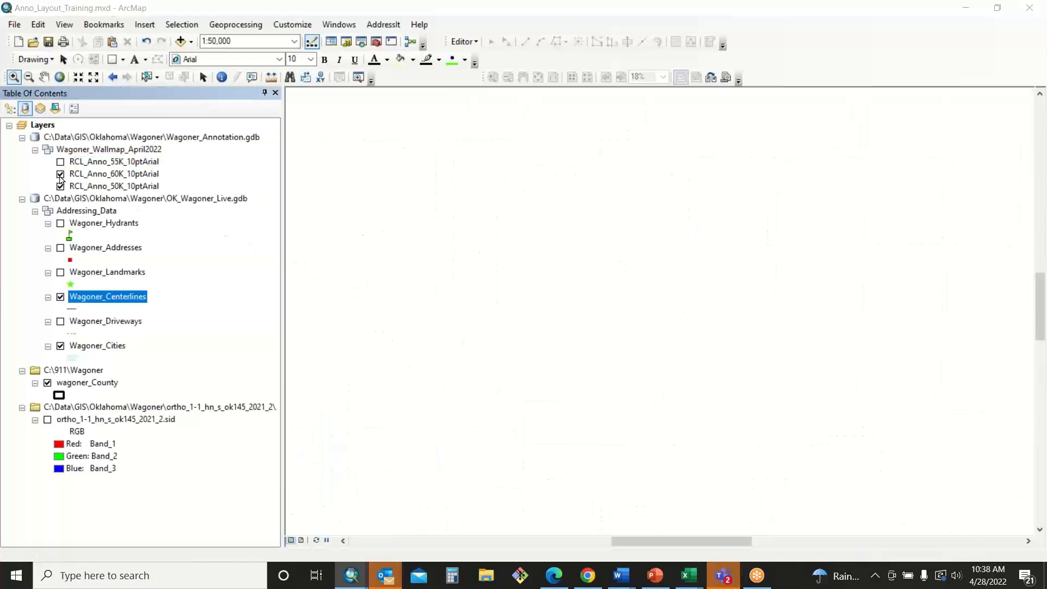
pyautogui.click(61, 174)
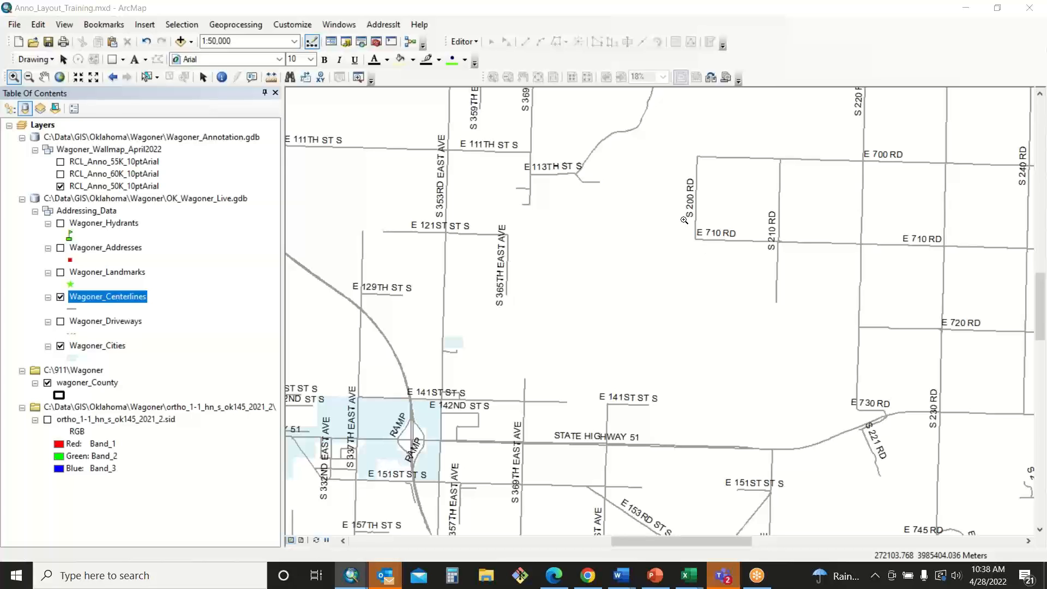
# Step: Go back through the previous map extents to the view of the whole county
pyautogui.click(113, 77)
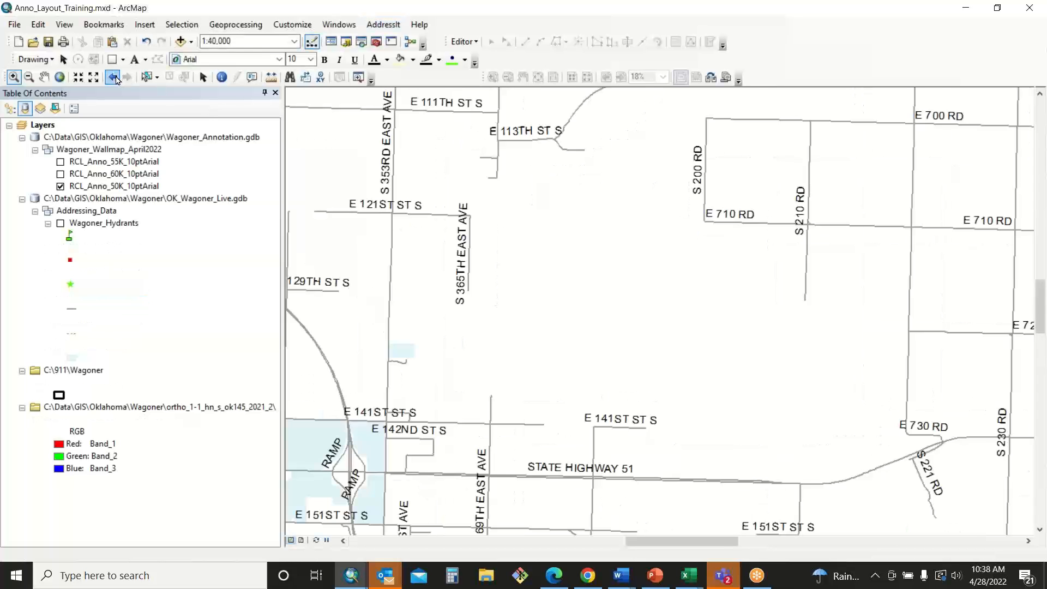
pyautogui.click(113, 77)
pyautogui.click(113, 77)
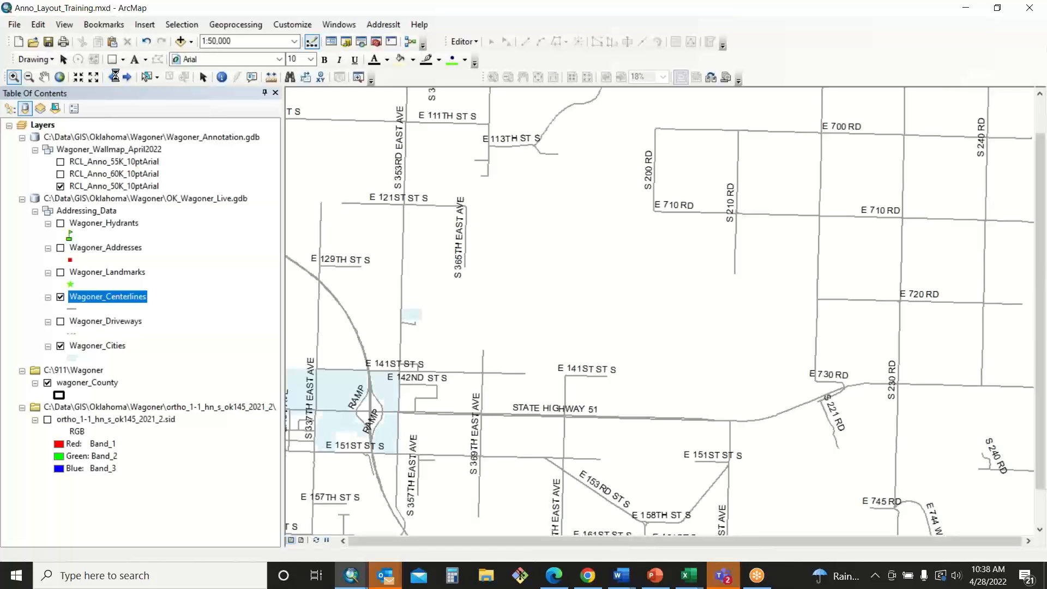
pyautogui.click(115, 78)
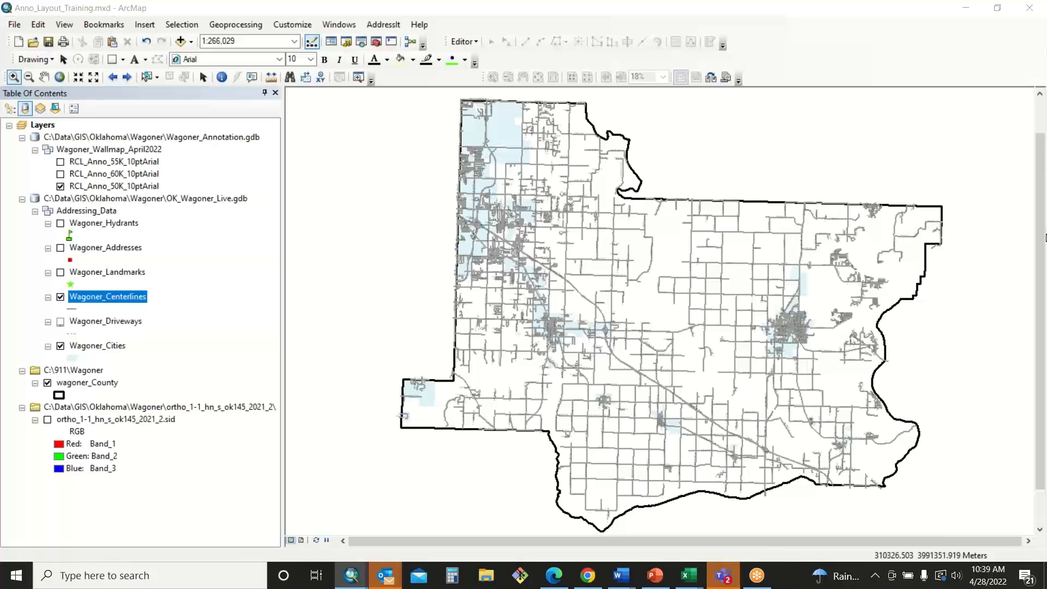
# Step: Switch to the layout view and zoom the page to 100%
pyautogui.click(302, 540)
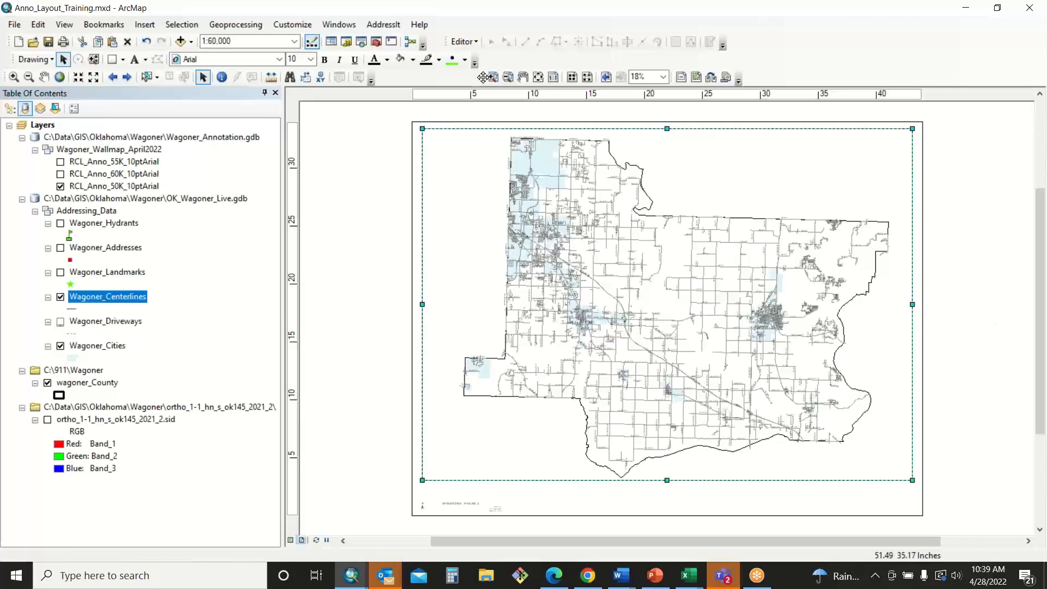
pyautogui.rightClick(413, 79)
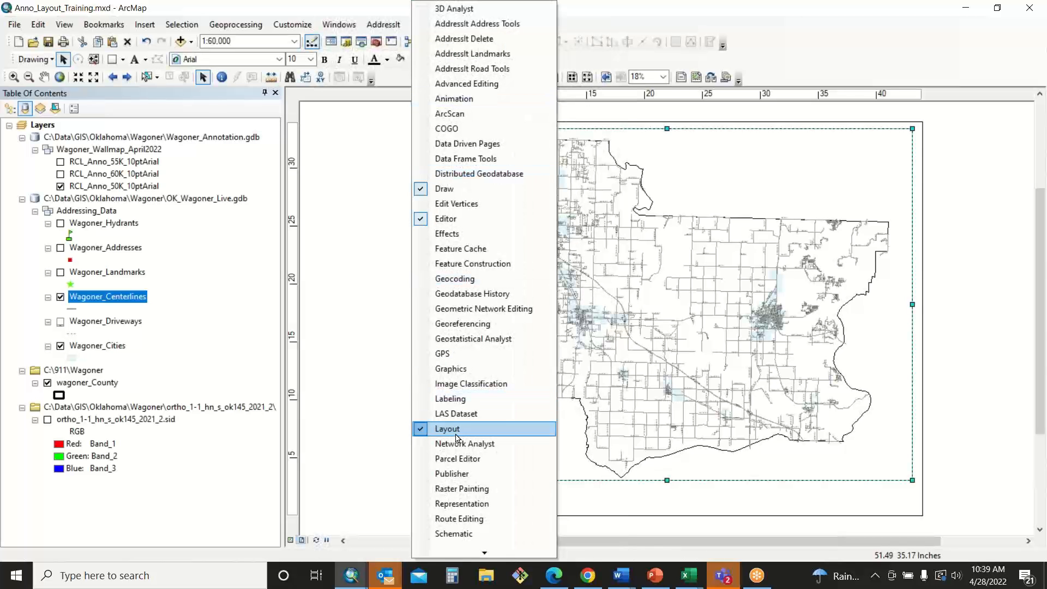
pyautogui.click(766, 72)
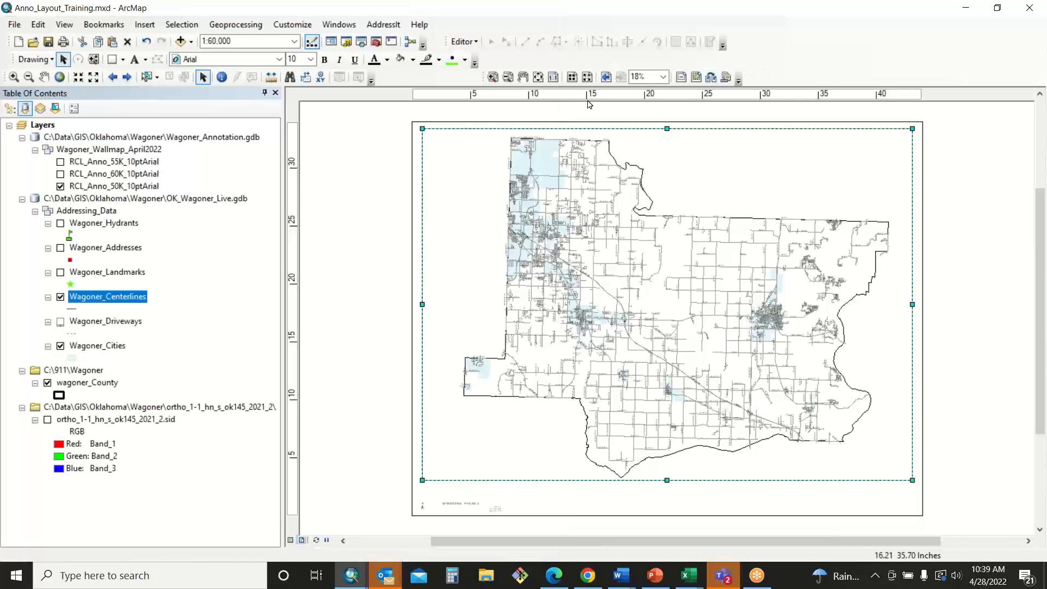
pyautogui.click(553, 78)
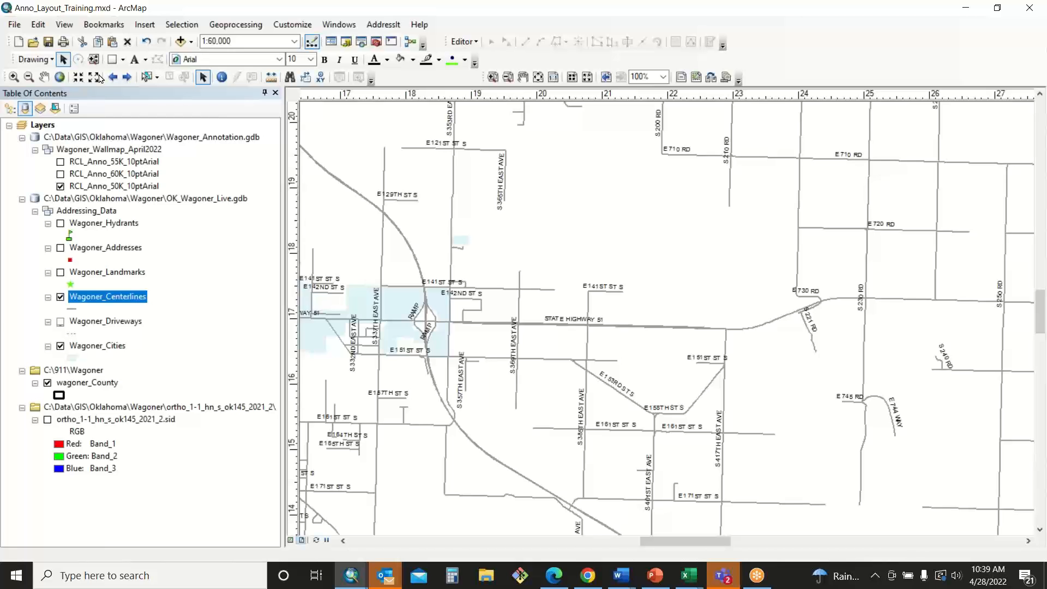
# Step: Compare the 60K and 55K annotation layers on the layout by toggling their visibility, leaving only RCL_Anno_60K_10ptArial shown
pyautogui.click(60, 186)
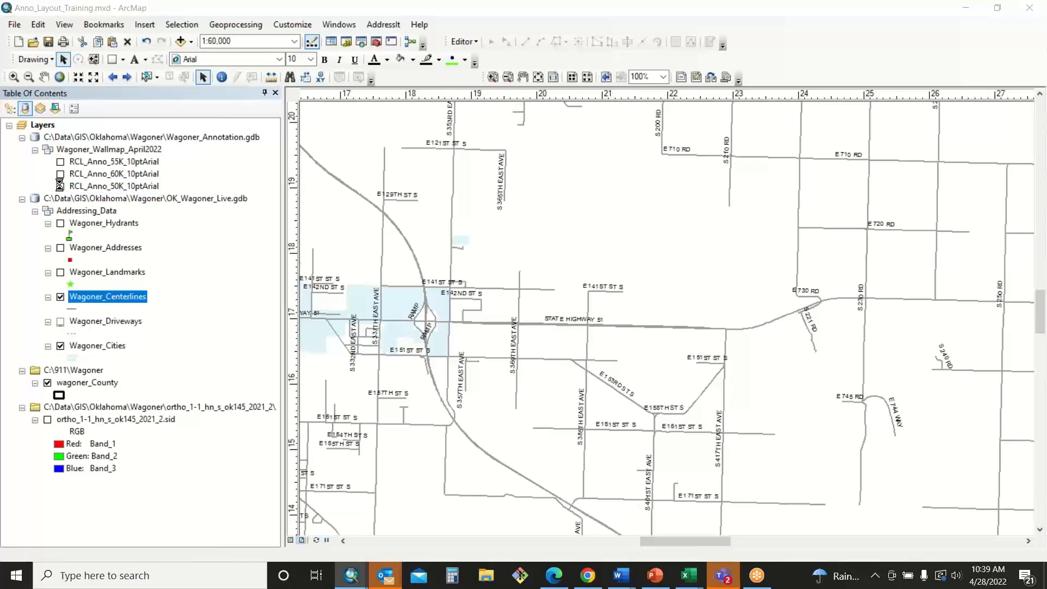
pyautogui.click(61, 163)
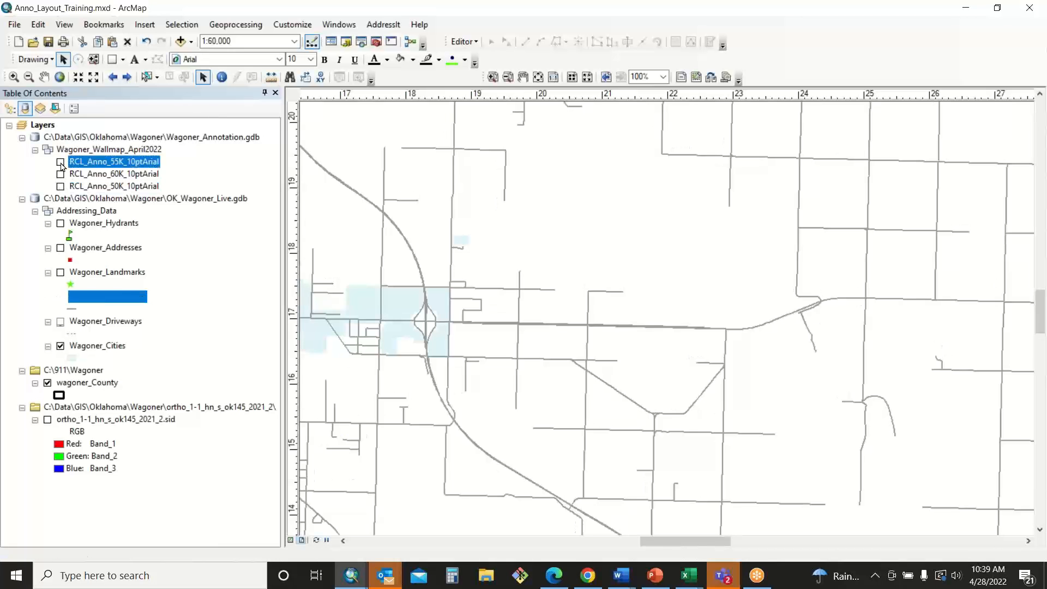
pyautogui.click(61, 164)
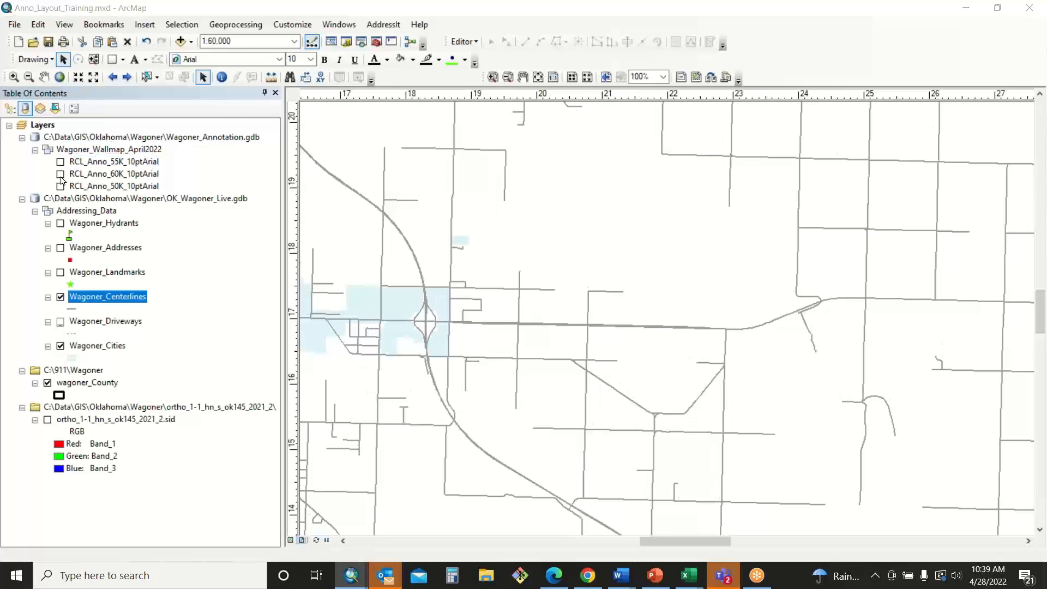
pyautogui.click(61, 174)
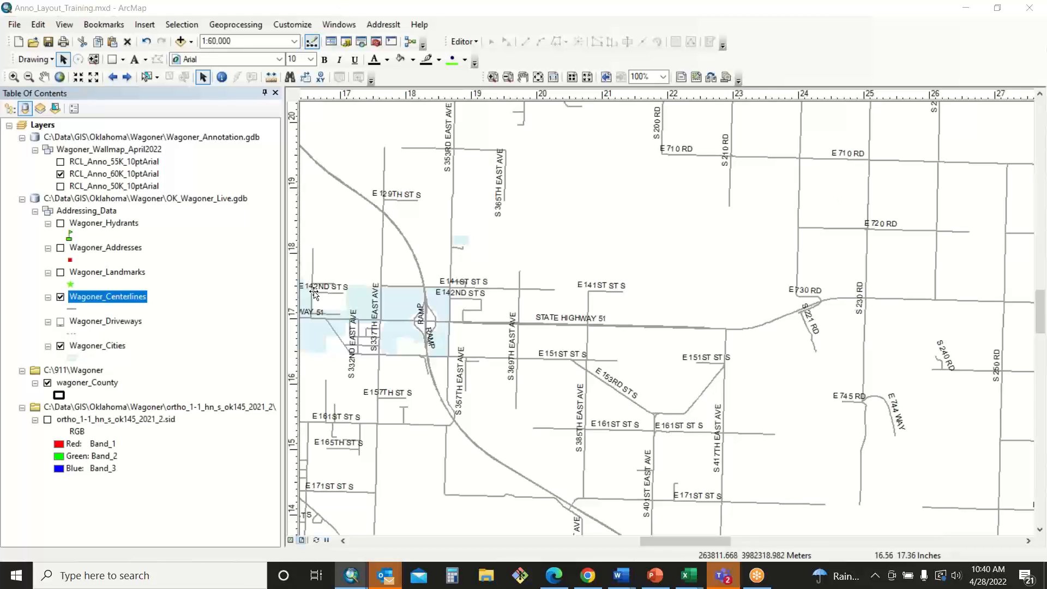
pyautogui.click(61, 174)
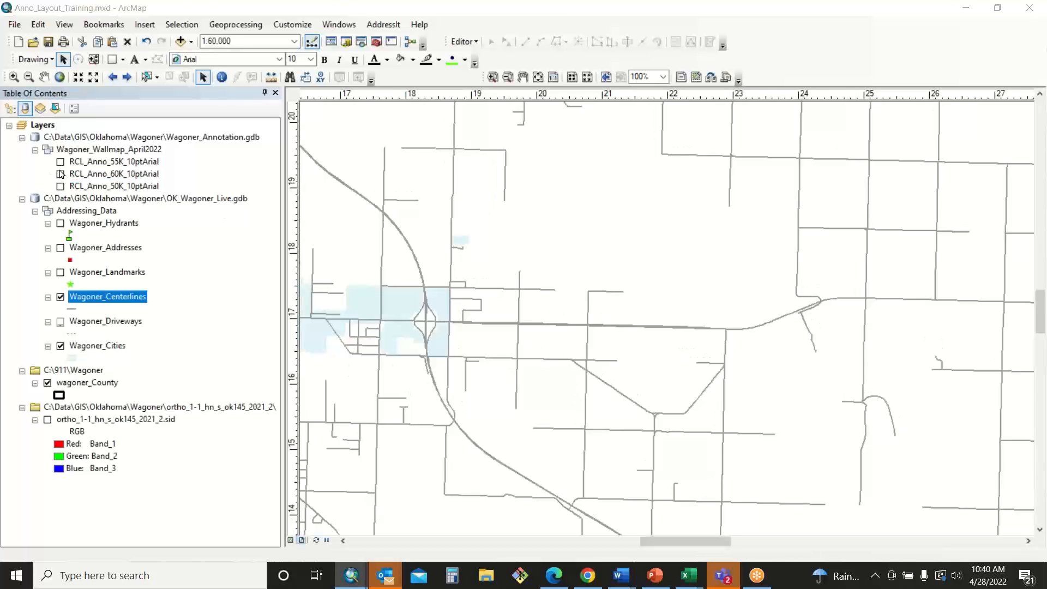
pyautogui.click(60, 163)
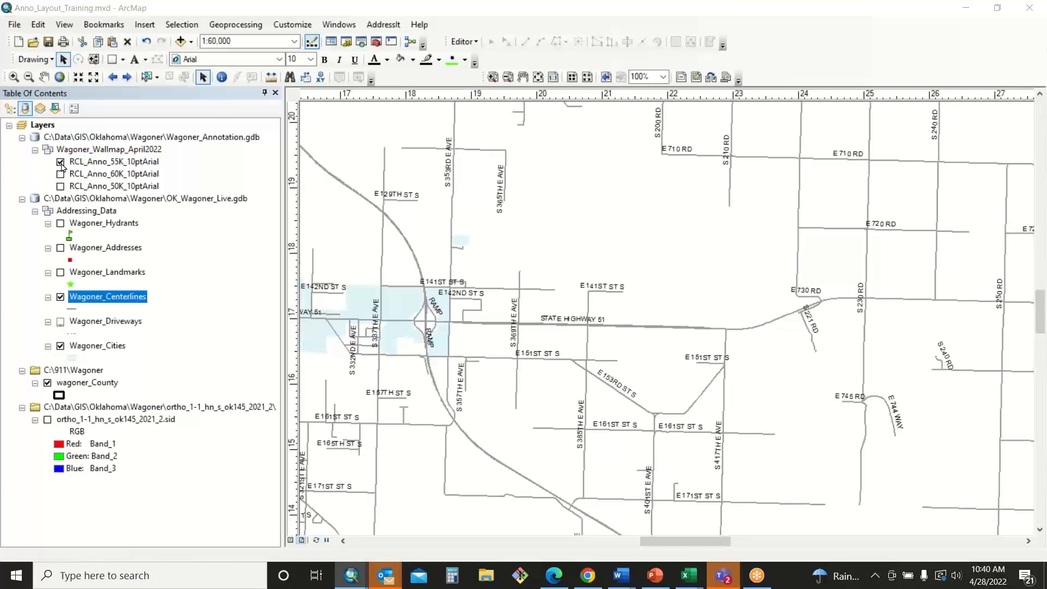
pyautogui.click(63, 164)
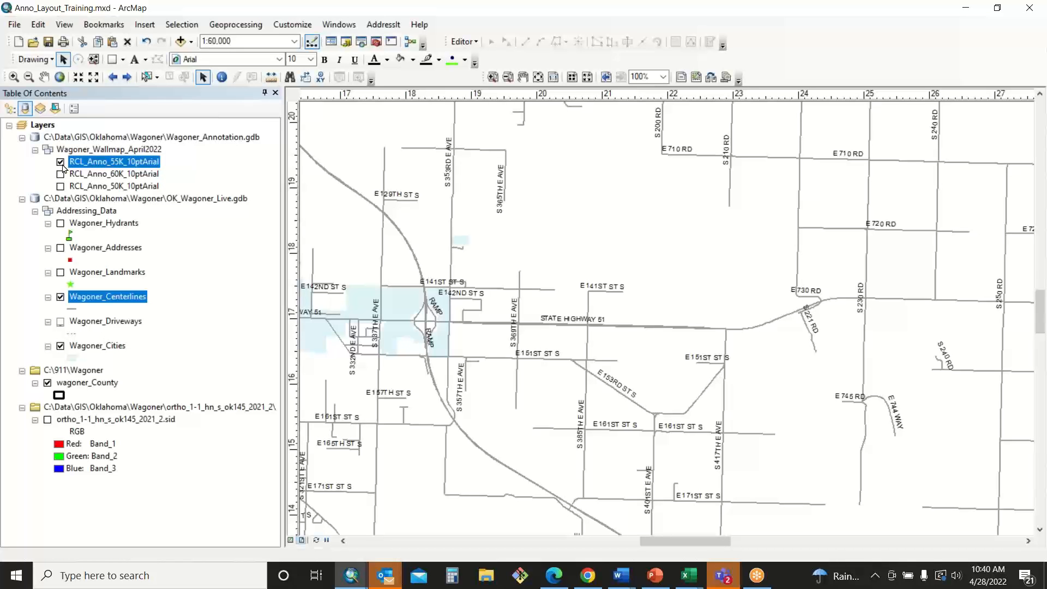
pyautogui.click(60, 162)
pyautogui.click(61, 174)
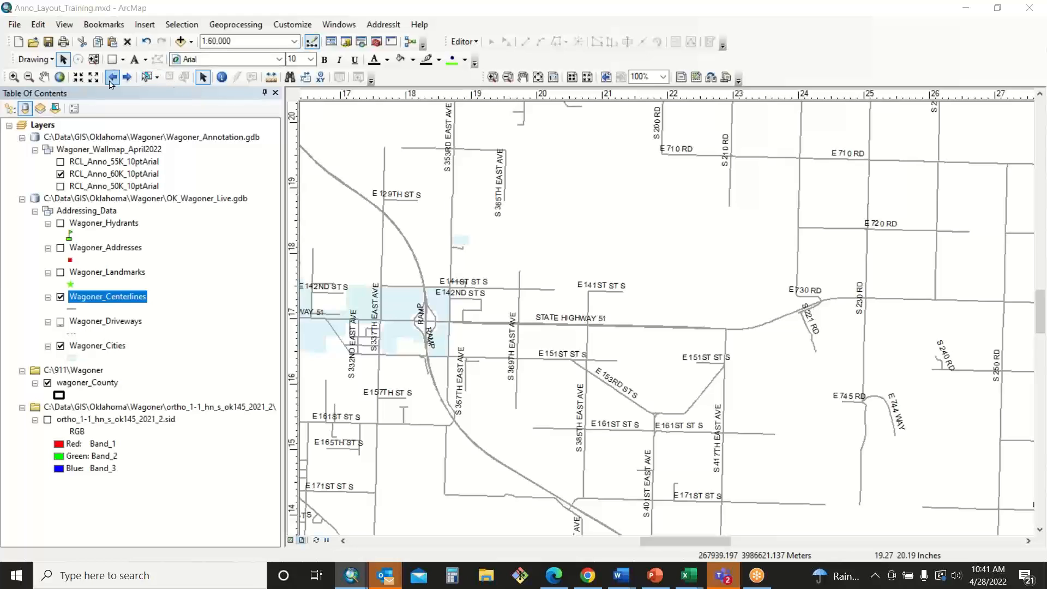
# Step: Zoom the layout to the whole page and export it to the Desktop as Anno_Layout_Training.pdf at 200 dpi
pyautogui.click(538, 80)
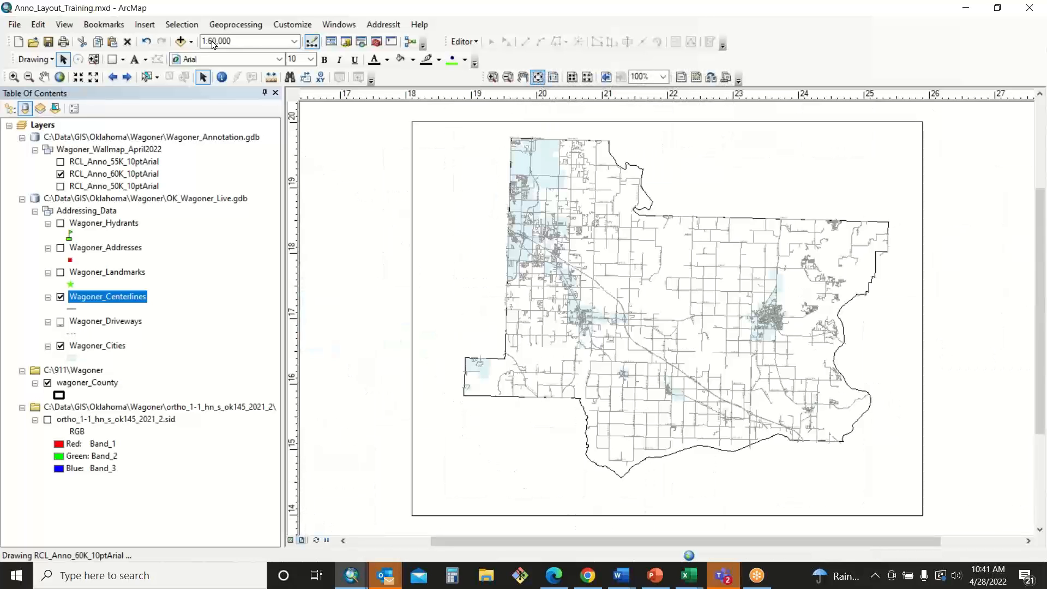
pyautogui.click(592, 386)
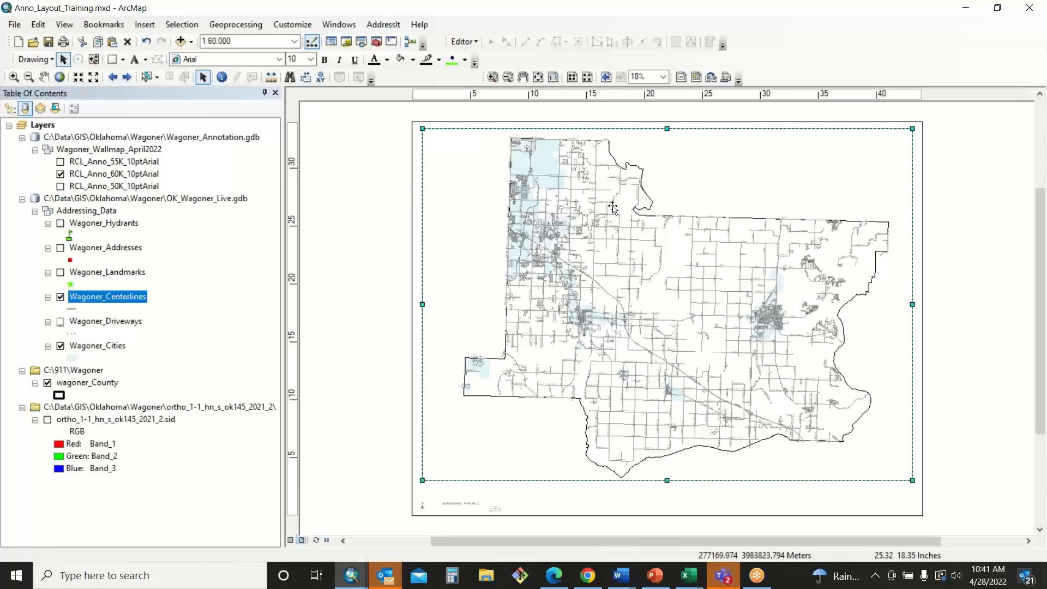
pyautogui.click(13, 28)
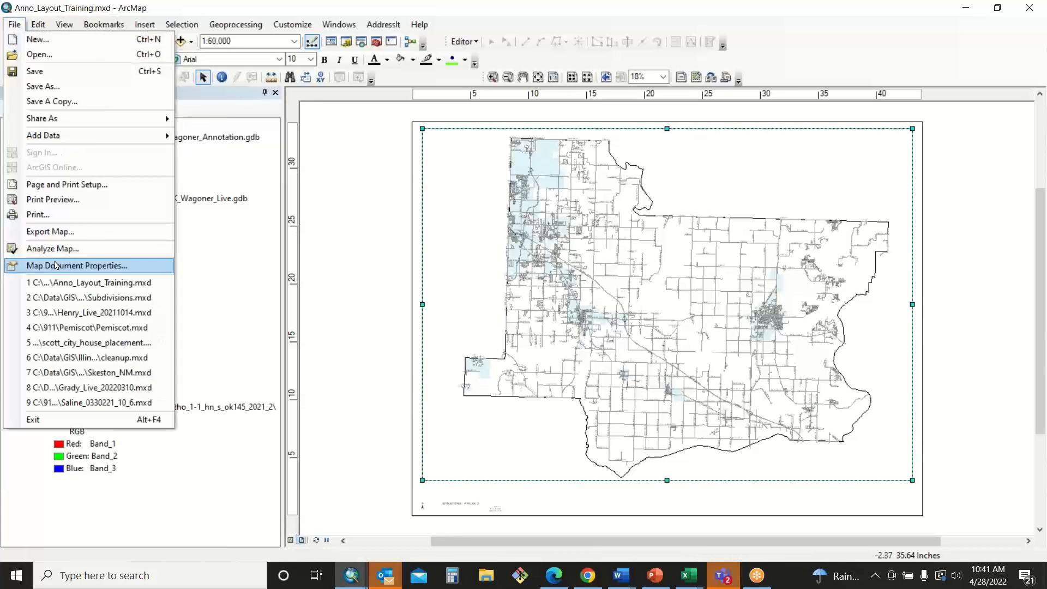
pyautogui.click(49, 233)
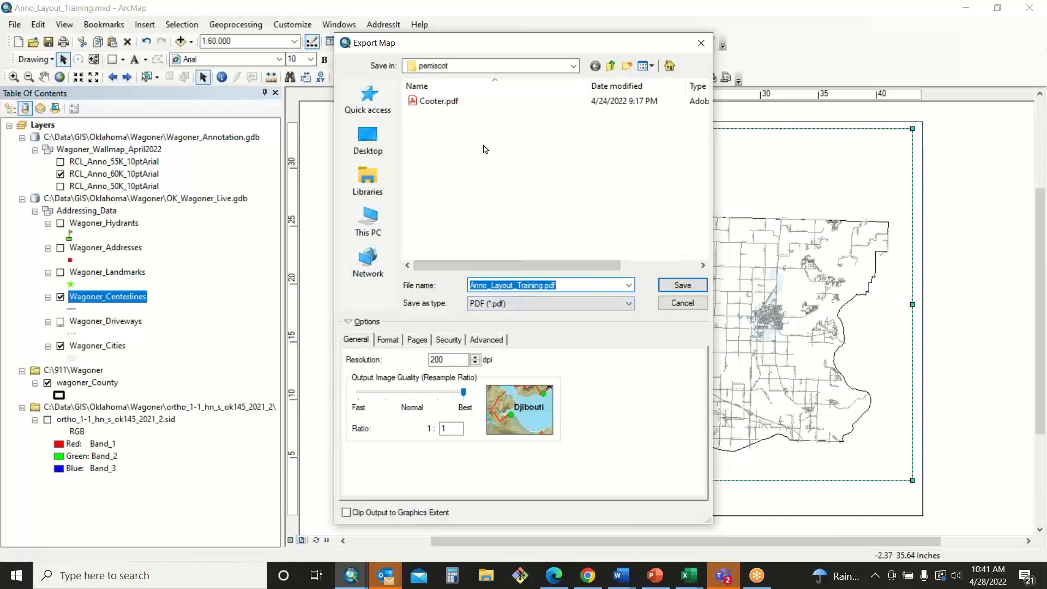
pyautogui.click(433, 65)
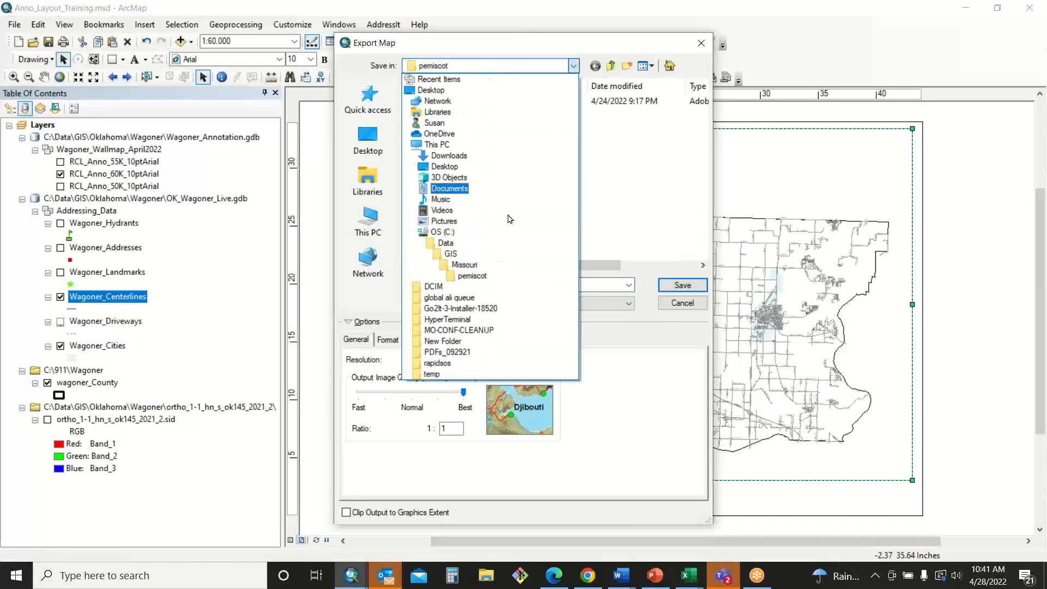
pyautogui.click(430, 90)
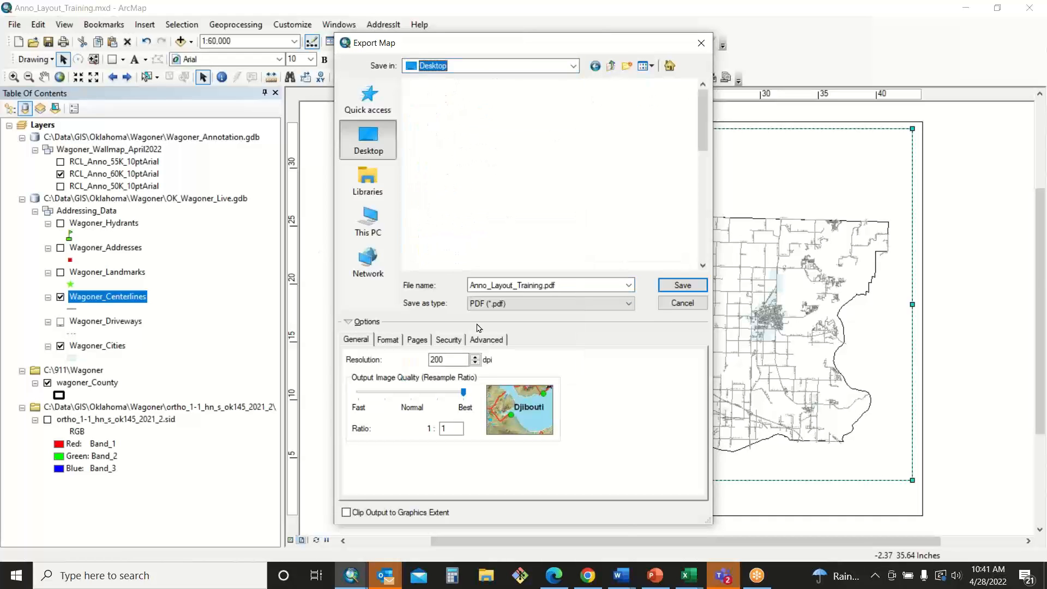
pyautogui.click(676, 290)
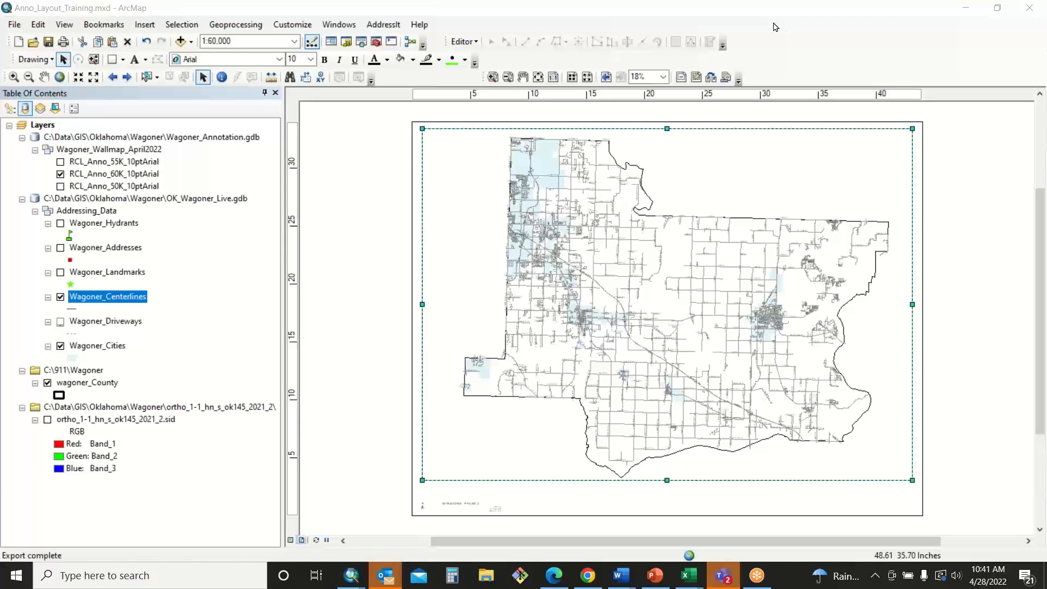
# Step: Minimize all open windows to reach the desktop and dismiss the overdue training session reminder
pyautogui.click(965, 10)
pyautogui.click(966, 10)
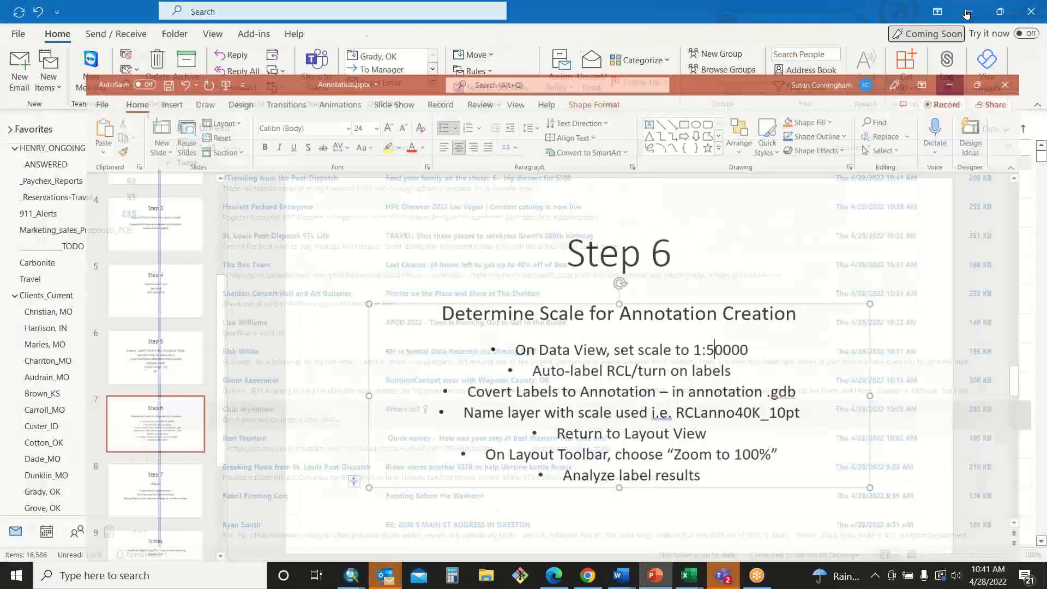
pyautogui.click(966, 10)
pyautogui.click(967, 10)
pyautogui.click(967, 12)
pyautogui.click(967, 12)
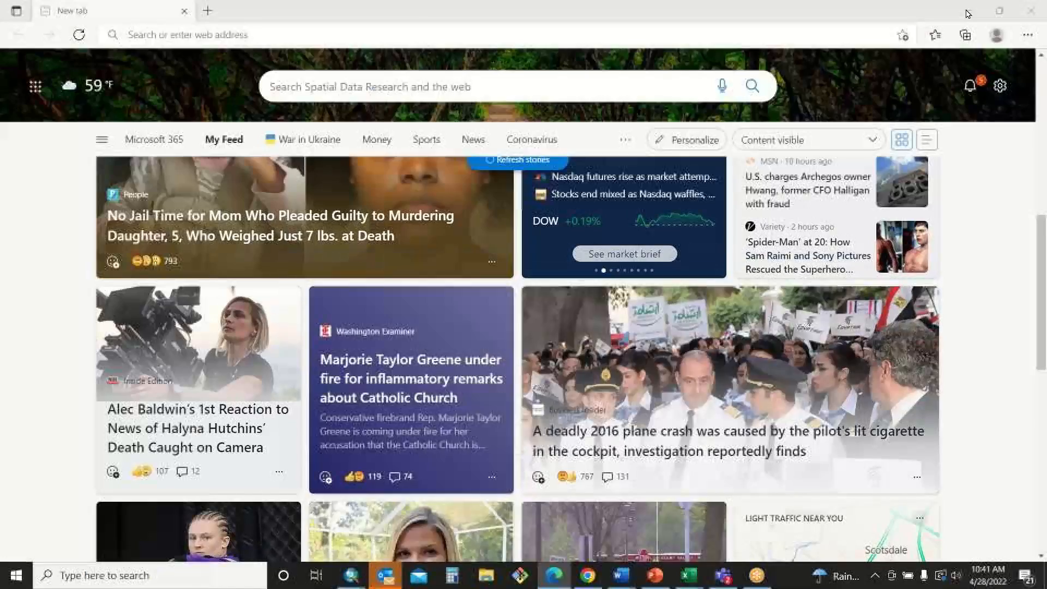
pyautogui.click(968, 12)
pyautogui.click(967, 12)
pyautogui.click(967, 12)
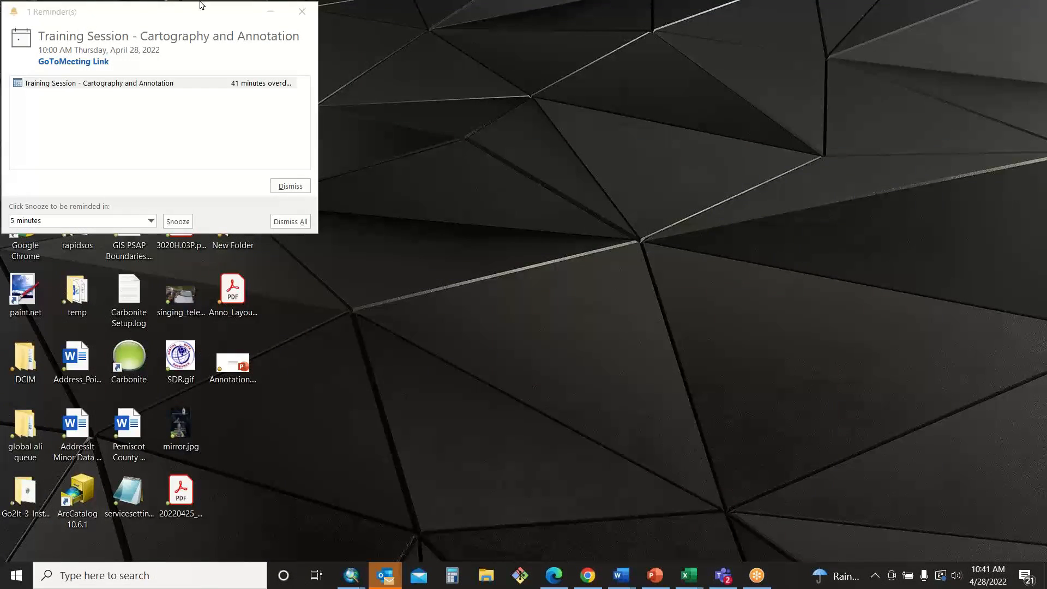
pyautogui.click(298, 187)
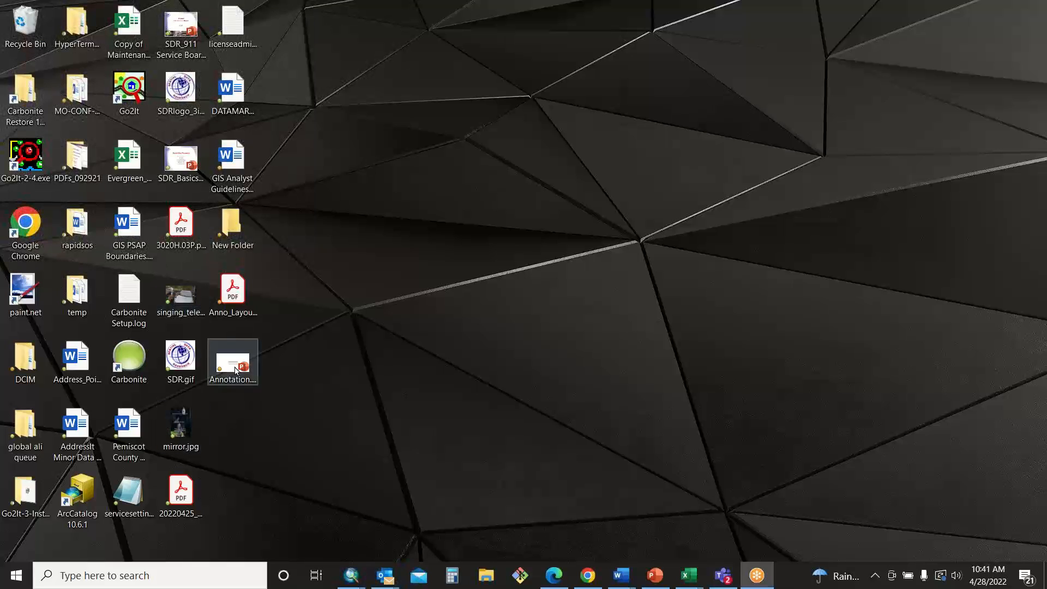
# Step: Open the exported Anno_Layout_Training.pdf from the desktop in Acrobat Reader and view it at 100%
pyautogui.doubleClick(232, 295)
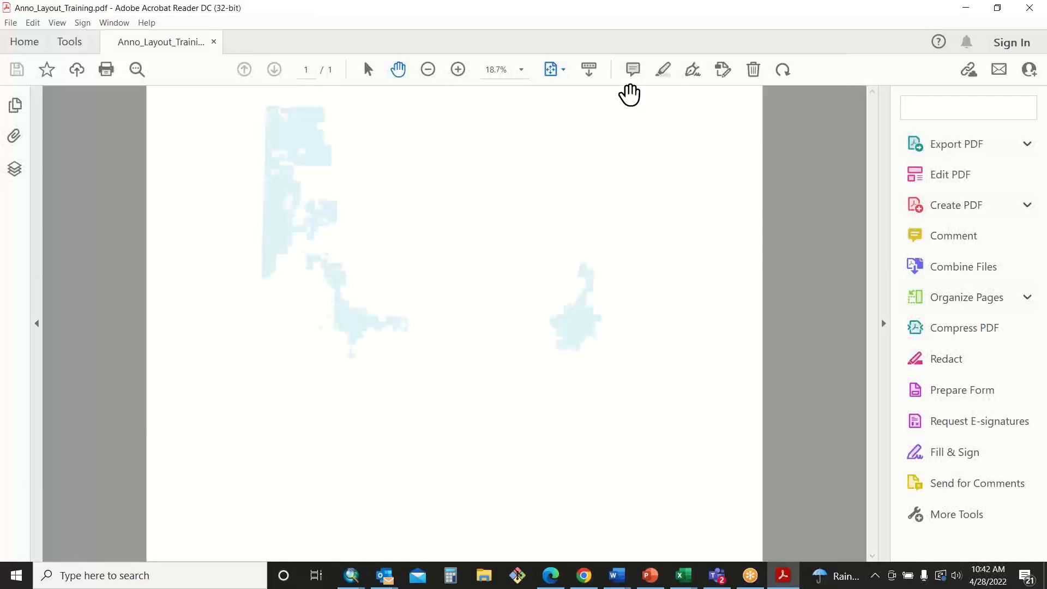
pyautogui.click(515, 71)
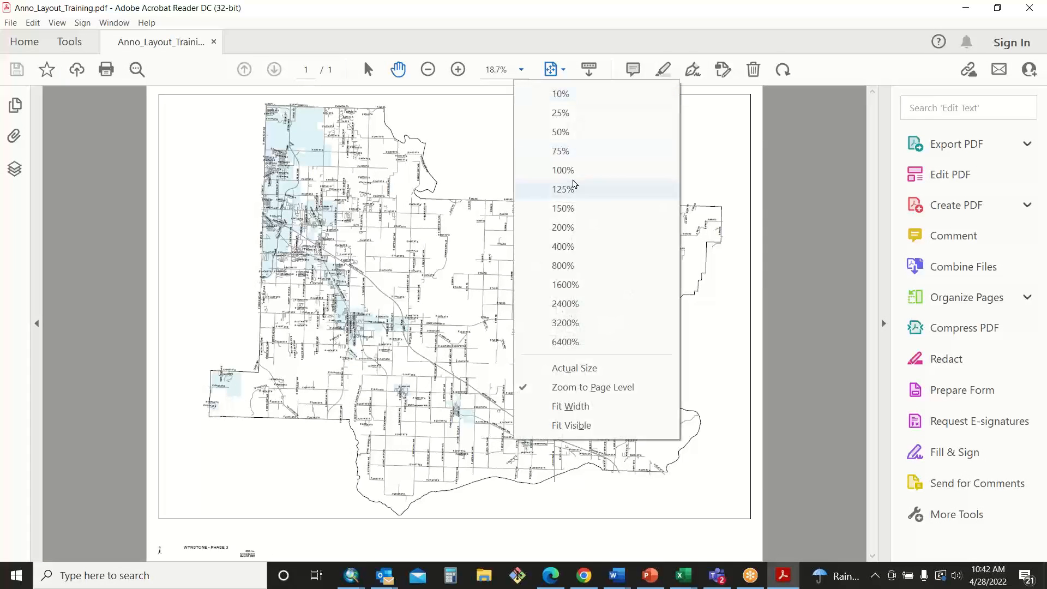
pyautogui.click(572, 170)
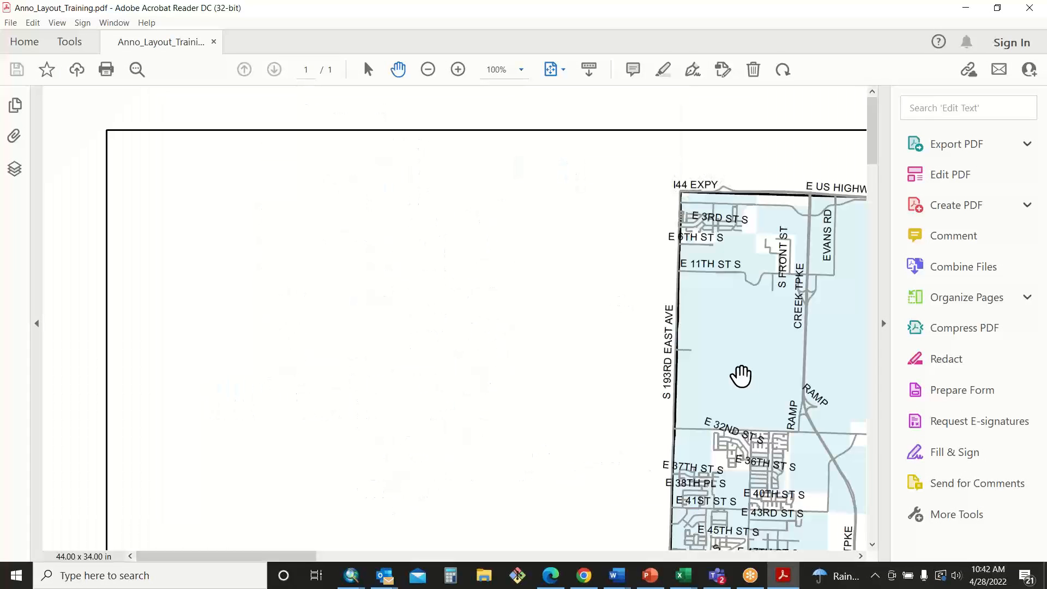
# Step: Examine the road annotation's legibility and placement across the county in the exported PDF
pyautogui.moveTo(753, 387); pyautogui.dragTo(241, 221)
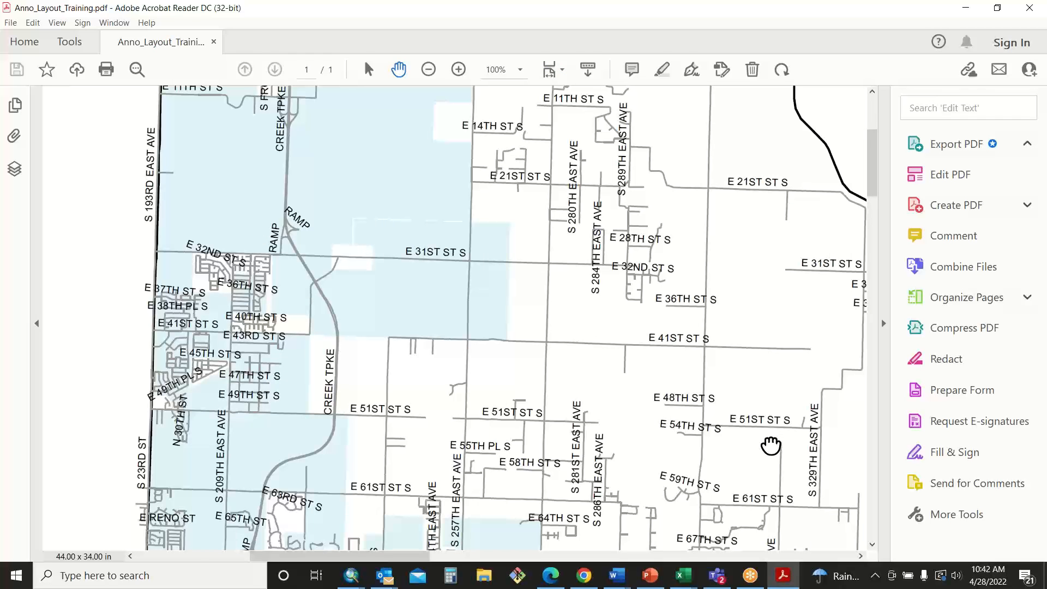
pyautogui.moveTo(770, 445); pyautogui.dragTo(437, 253)
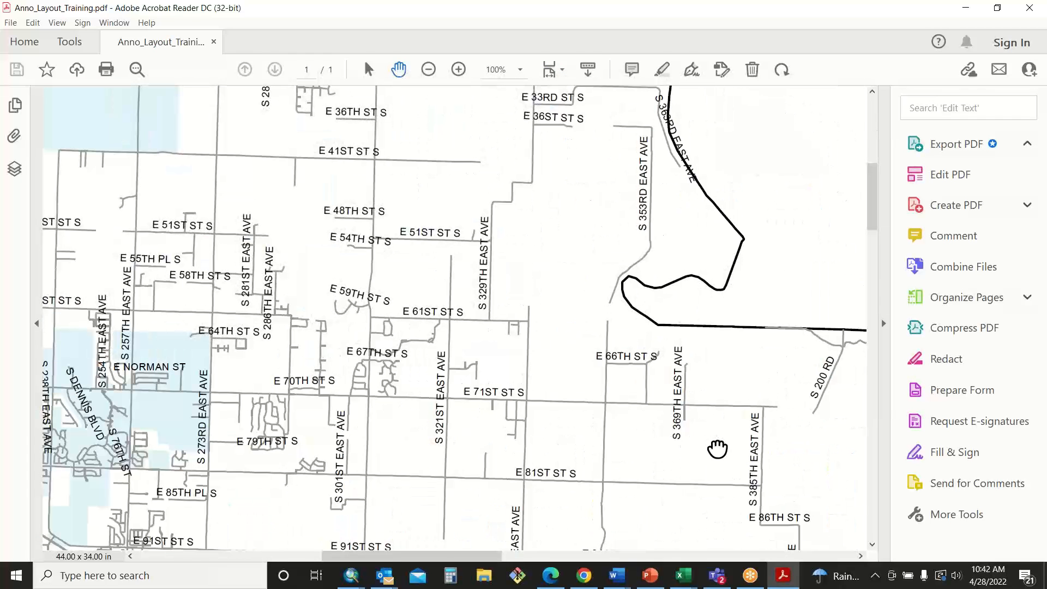
pyautogui.moveTo(718, 447); pyautogui.dragTo(338, 195)
pyautogui.moveTo(714, 402); pyautogui.dragTo(316, 116)
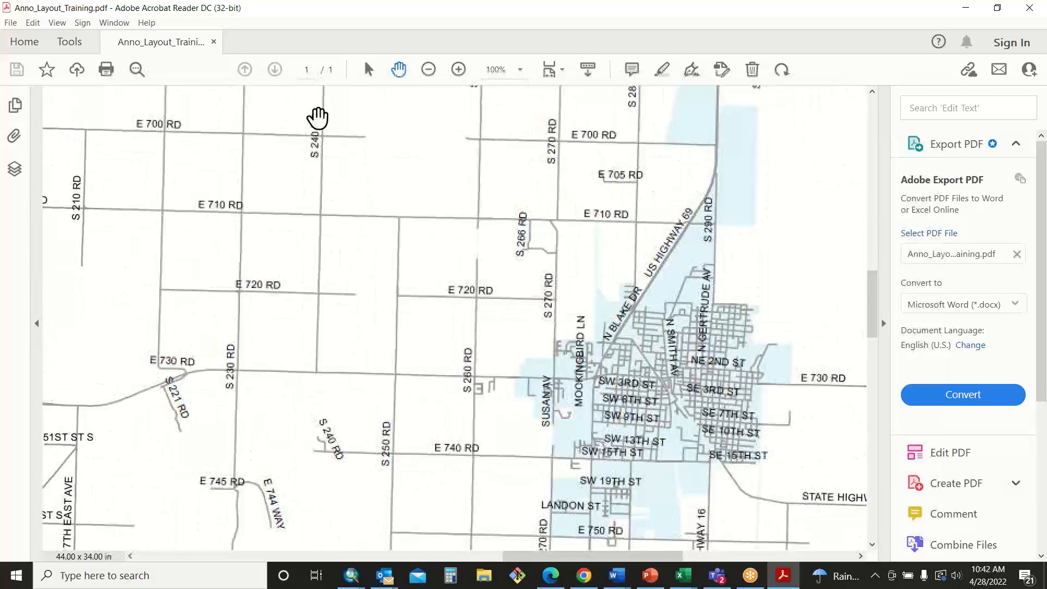
pyautogui.moveTo(621, 420); pyautogui.dragTo(425, 77)
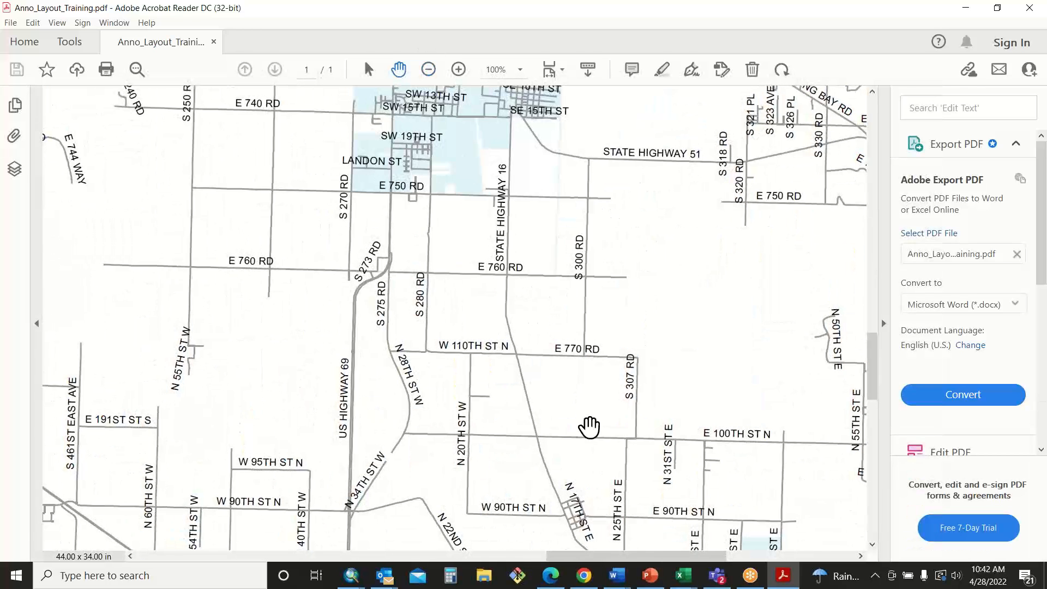
pyautogui.moveTo(627, 361); pyautogui.dragTo(453, 92)
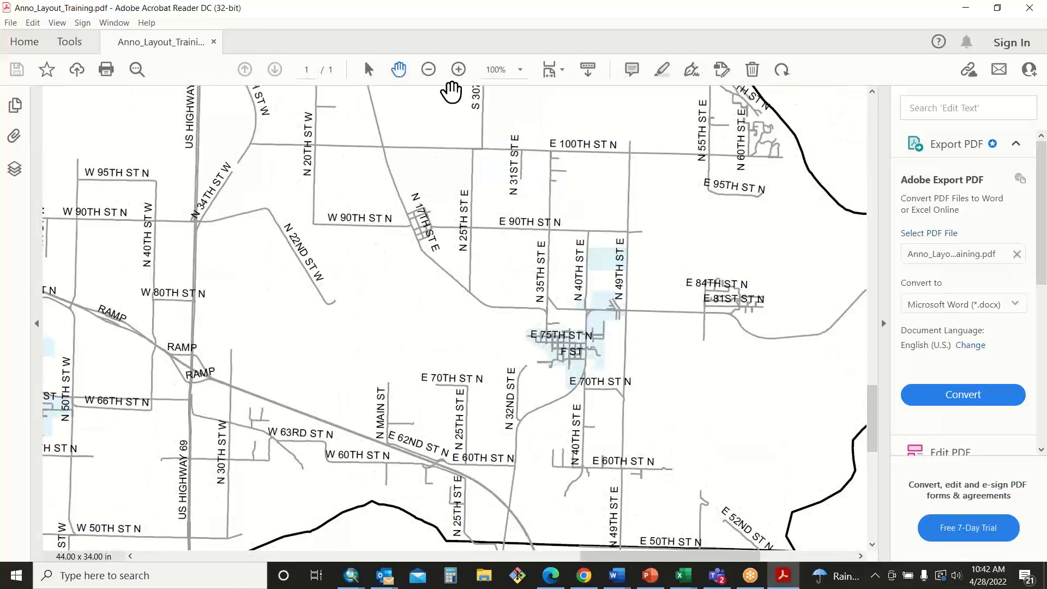
pyautogui.moveTo(506, 220); pyautogui.dragTo(665, 407)
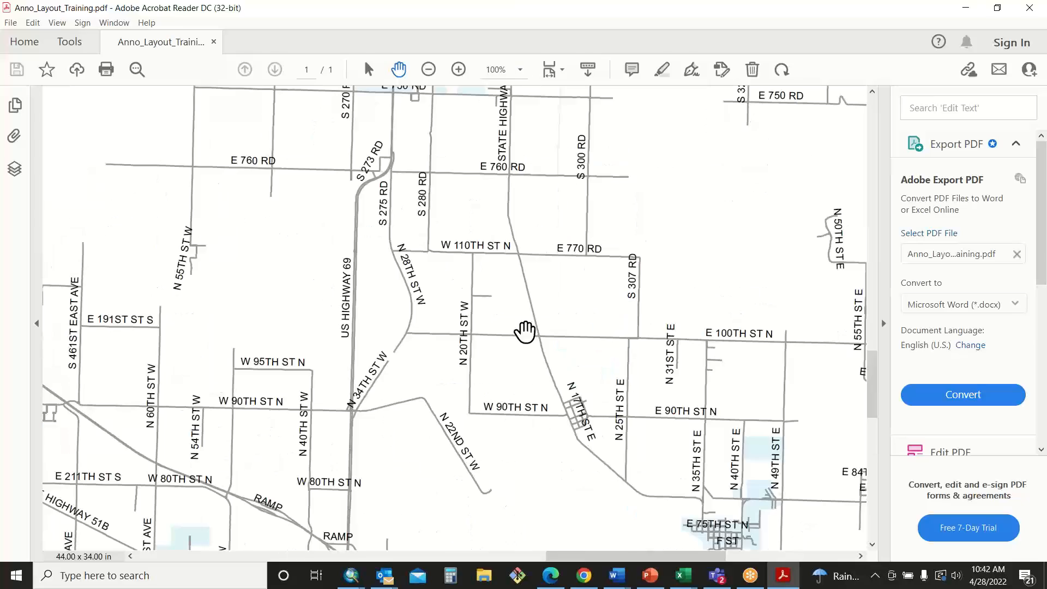
pyautogui.moveTo(497, 296); pyautogui.dragTo(791, 545)
pyautogui.moveTo(285, 216); pyautogui.dragTo(848, 546)
pyautogui.moveTo(437, 330); pyautogui.dragTo(774, 561)
pyautogui.moveTo(529, 219); pyautogui.dragTo(693, 351)
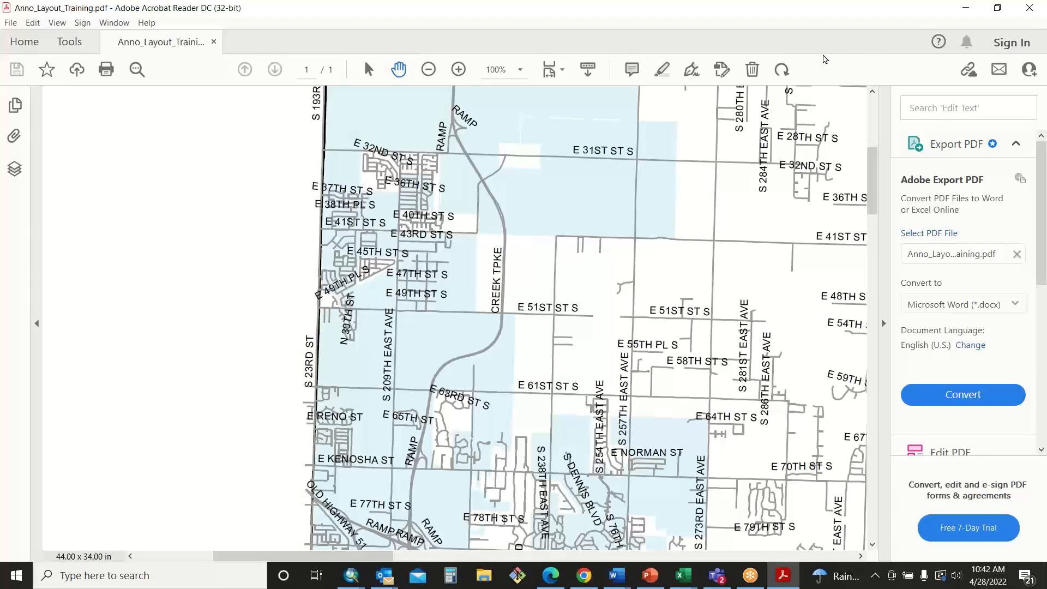
pyautogui.click(809, 59)
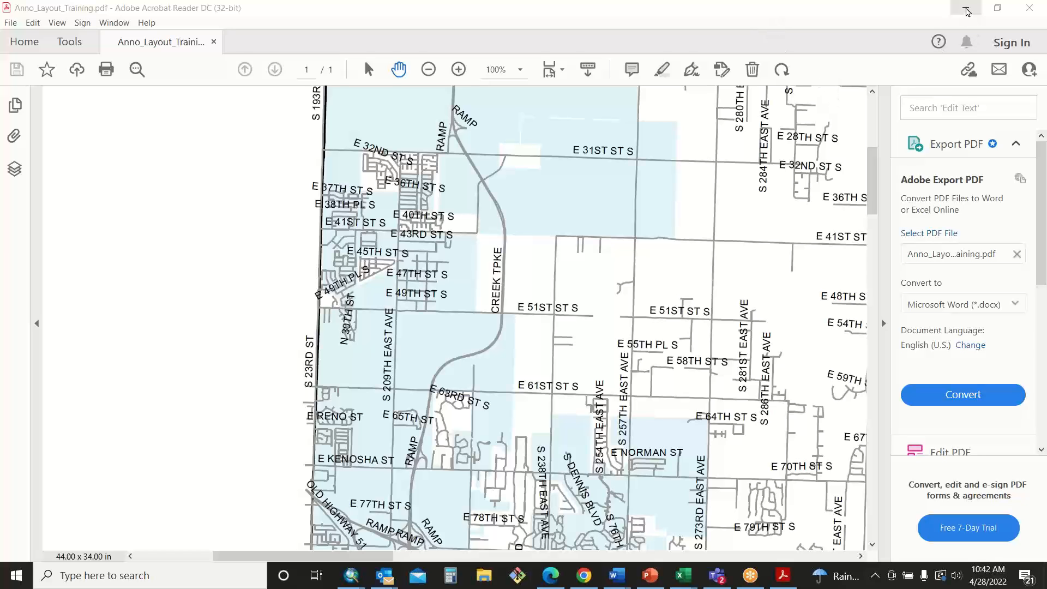
# Step: Minimize the PDF, return to Anno_Layout_Training.mxd in ArcMap and change the map to data view
pyautogui.click(967, 11)
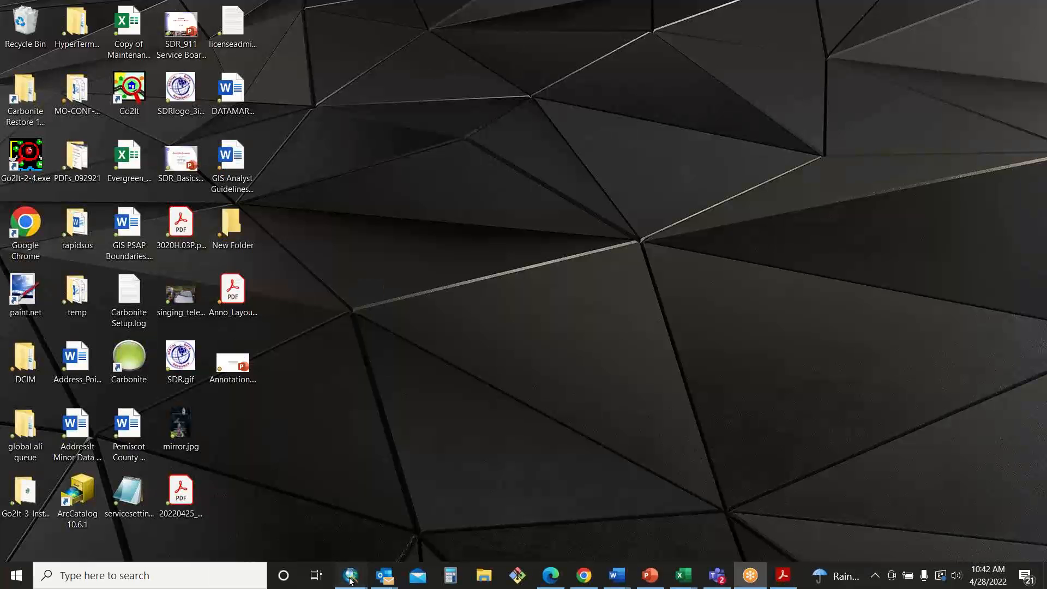
pyautogui.moveTo(351, 579)
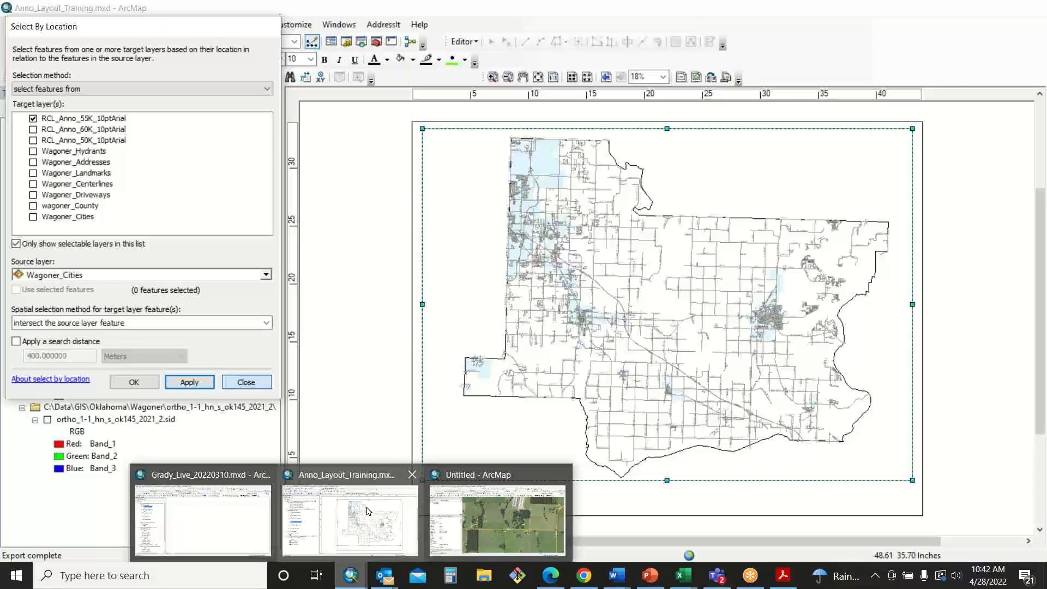
pyautogui.click(369, 512)
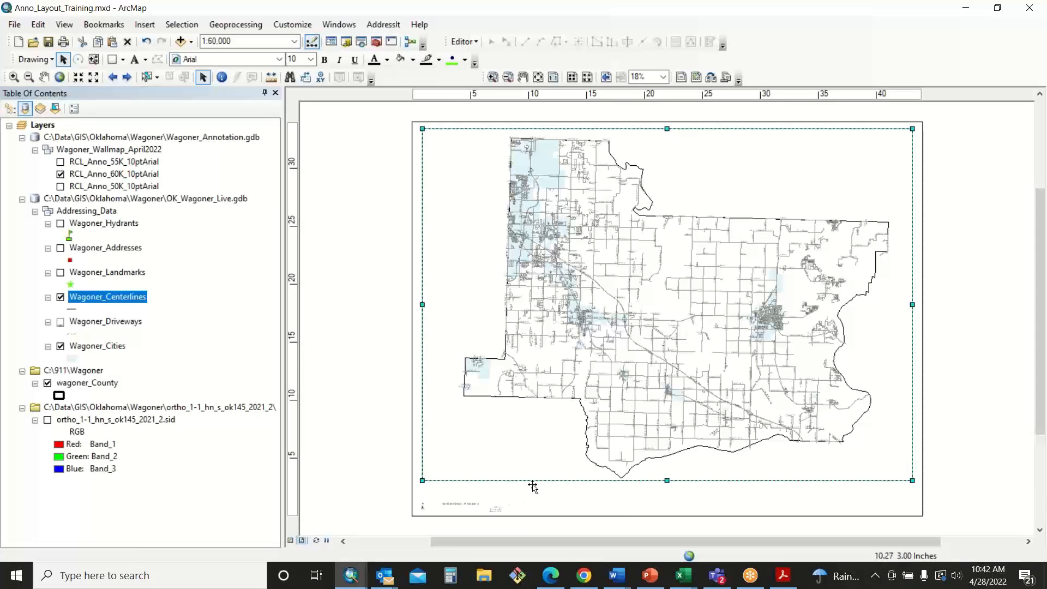
pyautogui.click(291, 541)
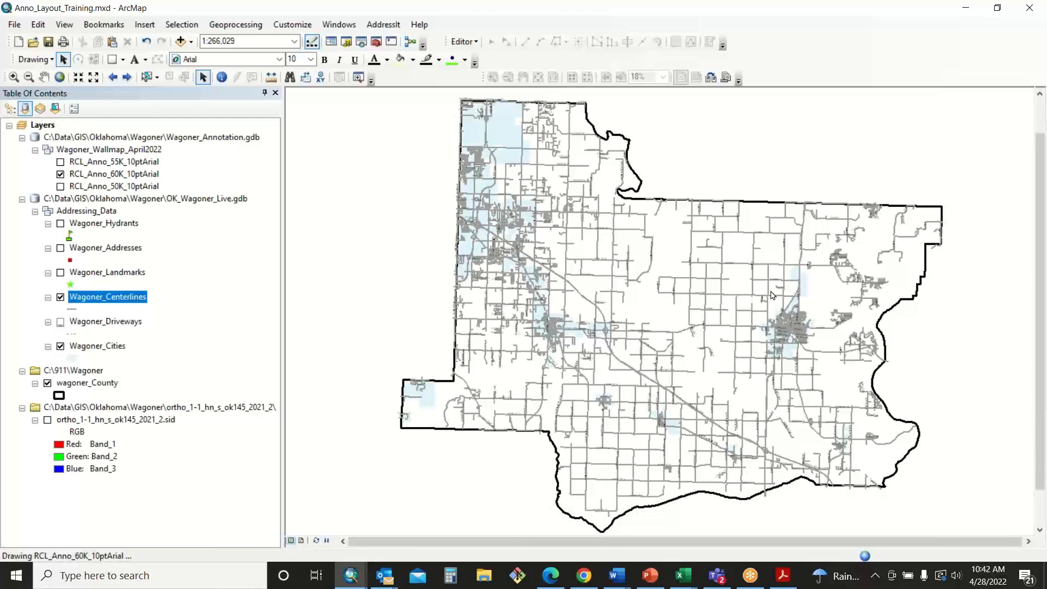
# Step: Inspect the 60K road annotation up close in the rural area between E 61st St S and E 129th St S
pyautogui.click(13, 77)
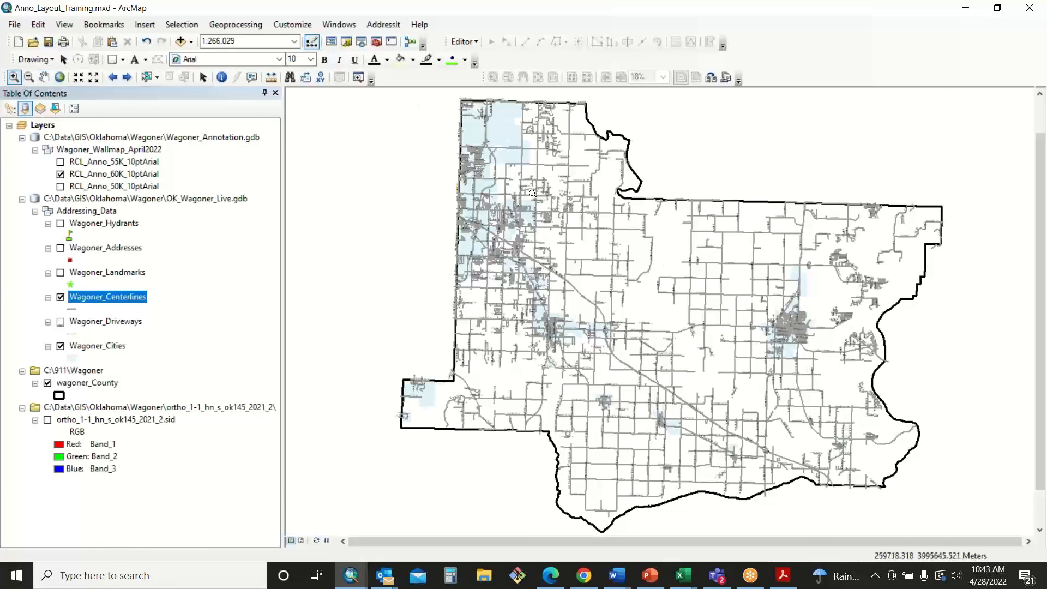
pyautogui.moveTo(532, 193); pyautogui.dragTo(623, 255)
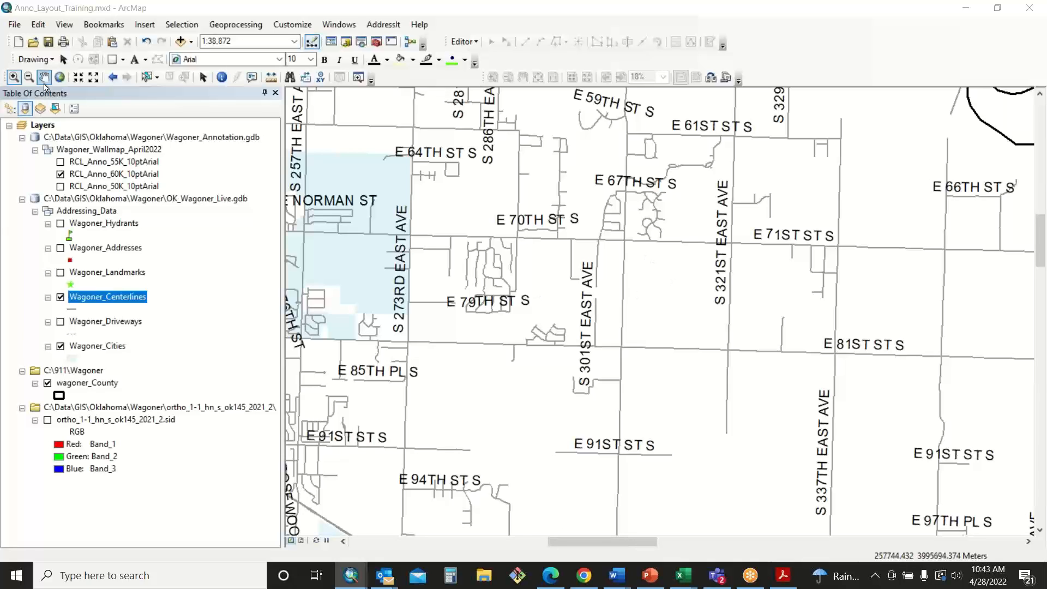
pyautogui.click(43, 80)
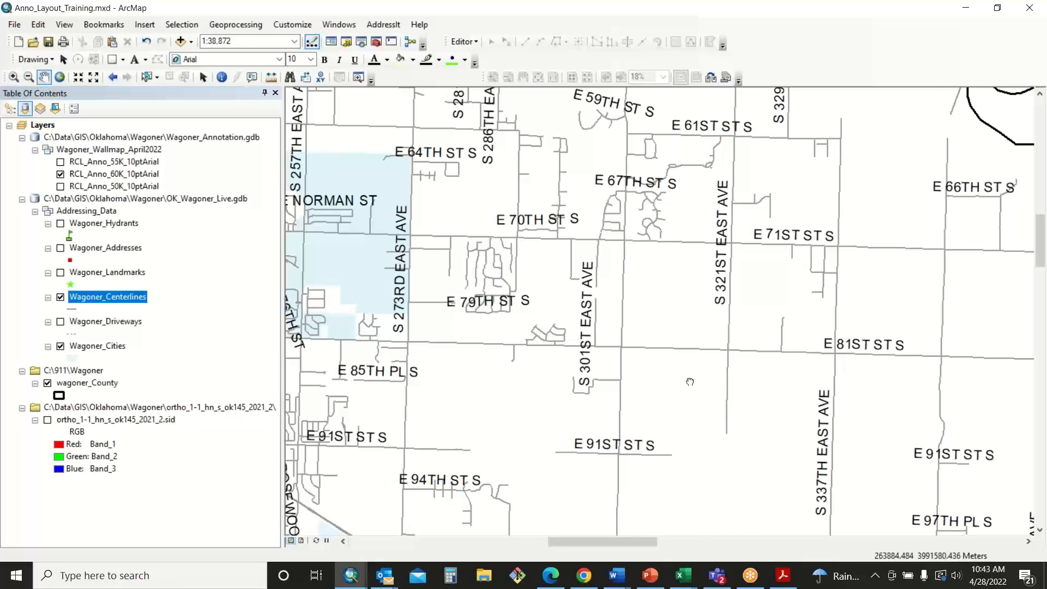
pyautogui.moveTo(704, 327); pyautogui.dragTo(411, 230)
pyautogui.moveTo(703, 354); pyautogui.dragTo(418, 229)
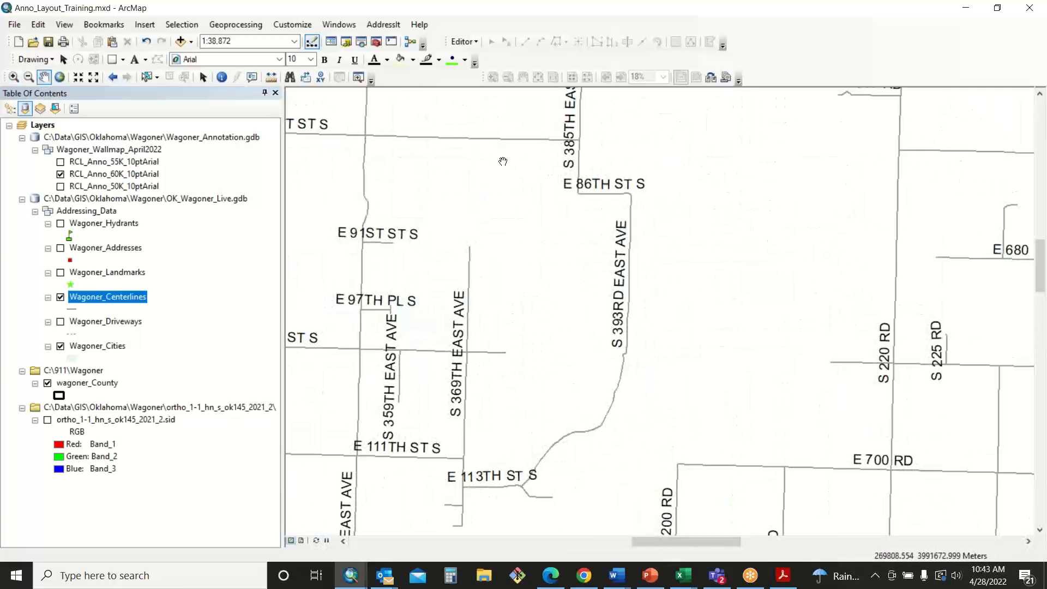
pyautogui.moveTo(478, 152); pyautogui.dragTo(531, 120)
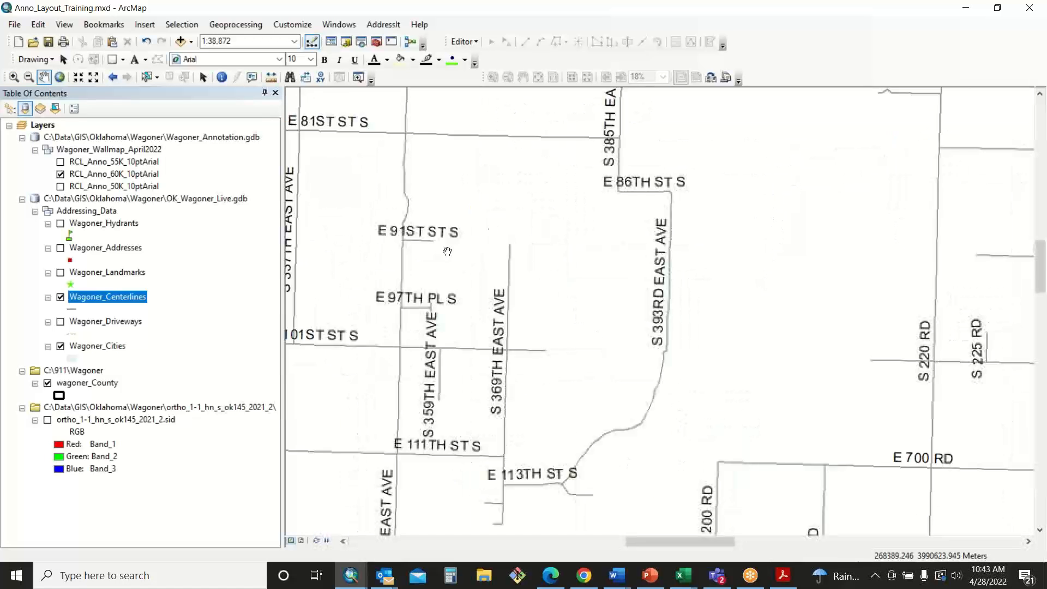
pyautogui.moveTo(464, 387); pyautogui.dragTo(691, 255)
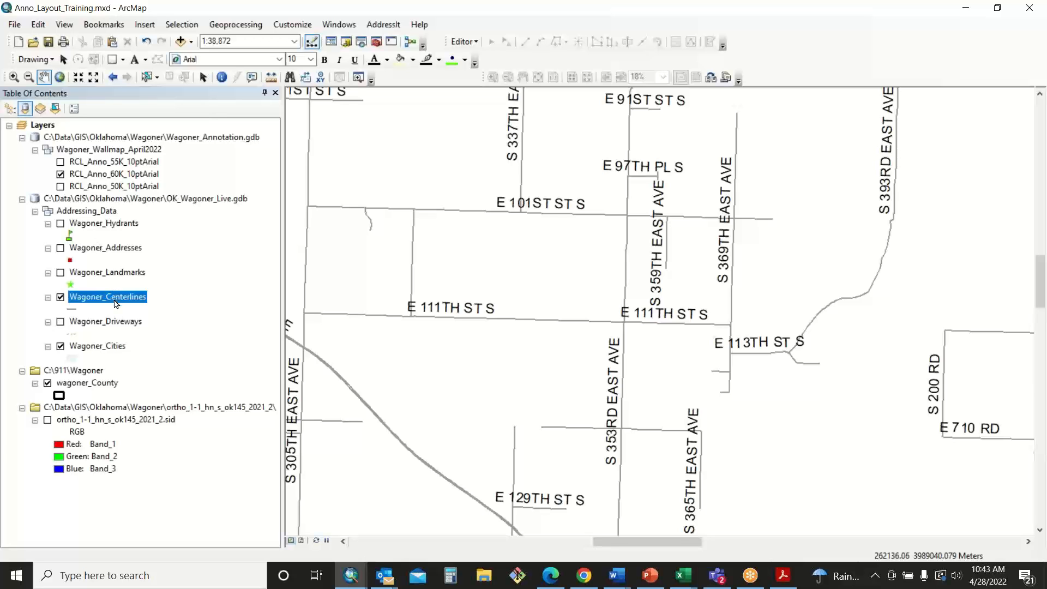
# Step: Hide the RCL_Anno_60K_10ptArial annotation layer and show RCL_Anno_55K_10ptArial instead
pyautogui.rightClick(110, 299)
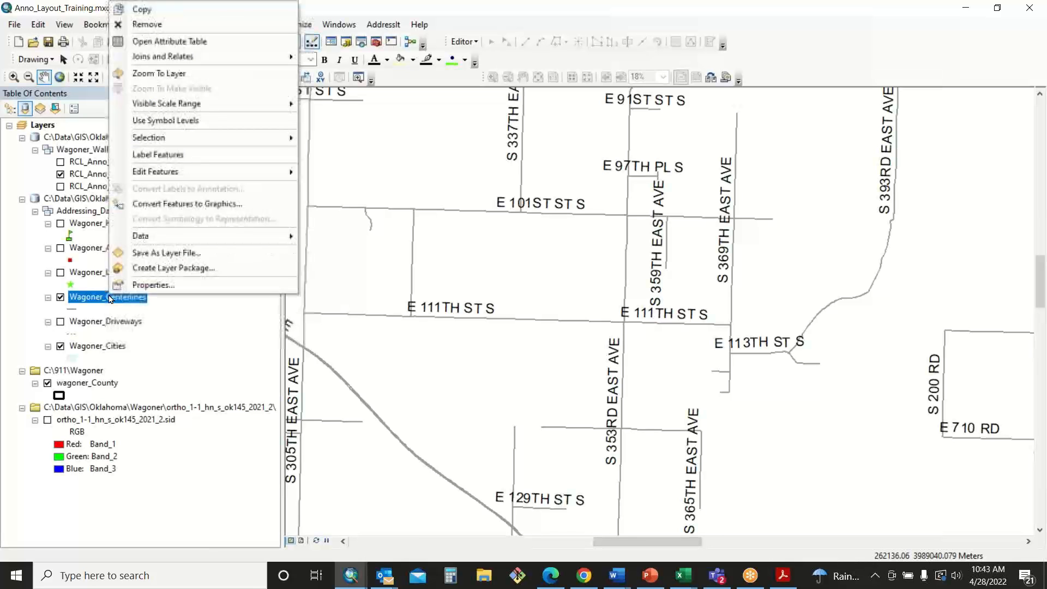
pyautogui.press('Escape')
pyautogui.click(116, 178)
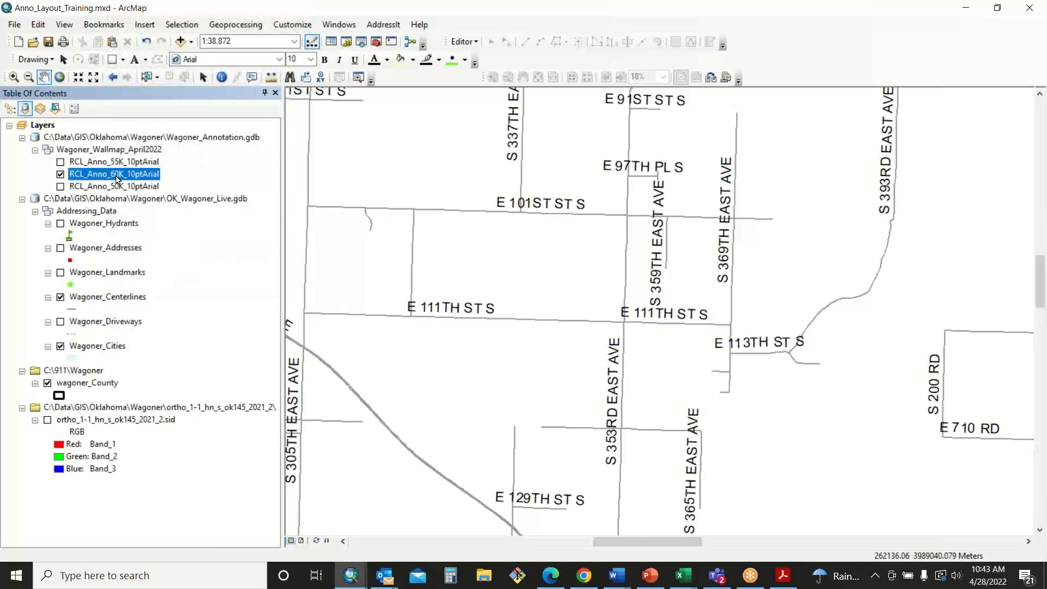
pyautogui.rightClick(116, 178)
pyautogui.press('Escape')
pyautogui.click(61, 174)
pyautogui.click(60, 162)
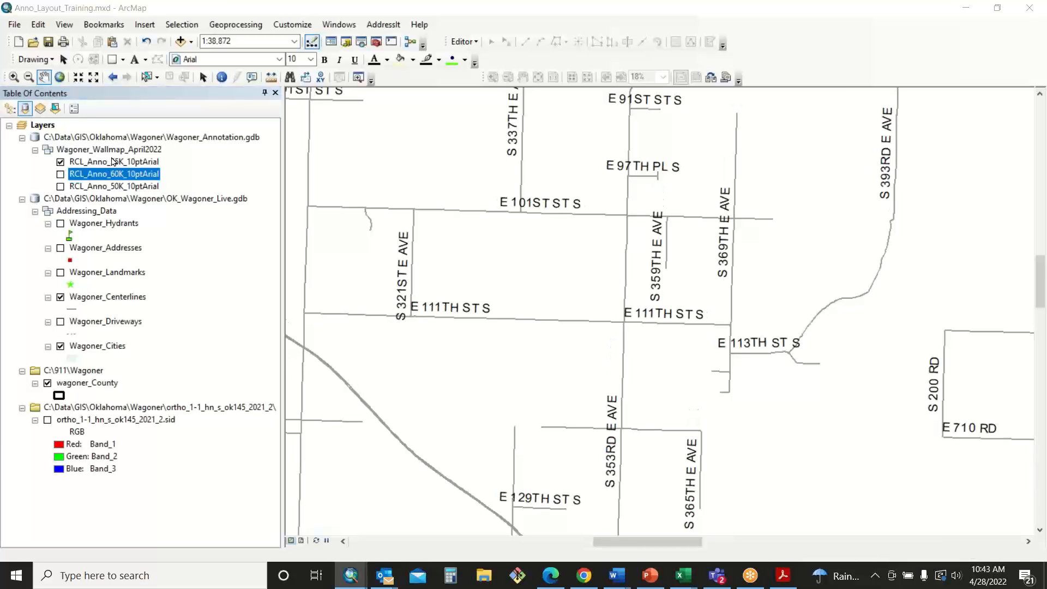
# Step: Open the attribute table of RCL_Anno_55K_10ptArial and bring up the options for its TextString field
pyautogui.rightClick(113, 162)
pyautogui.click(156, 201)
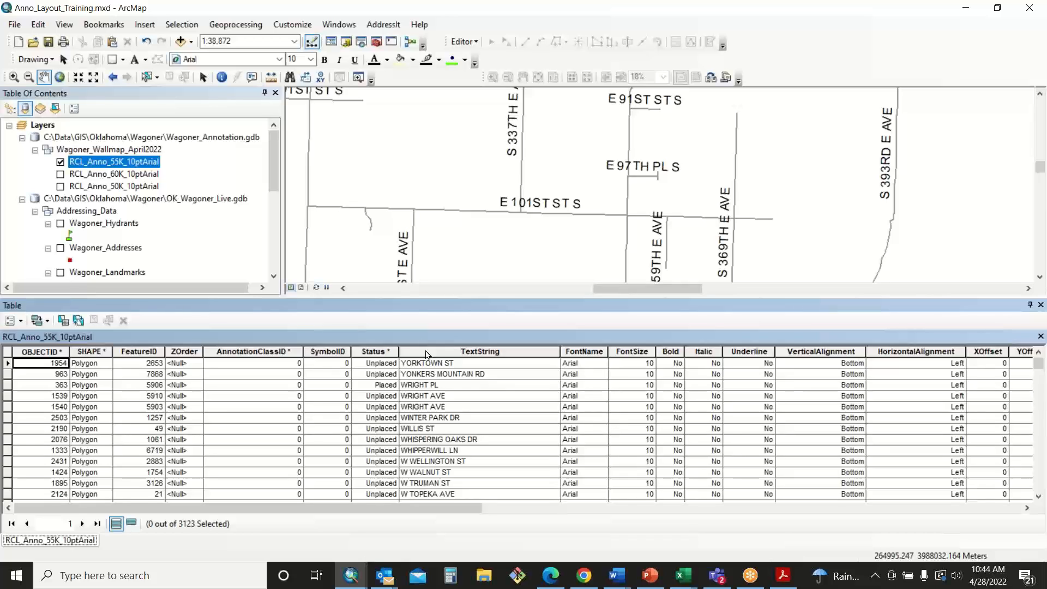
pyautogui.rightClick(426, 352)
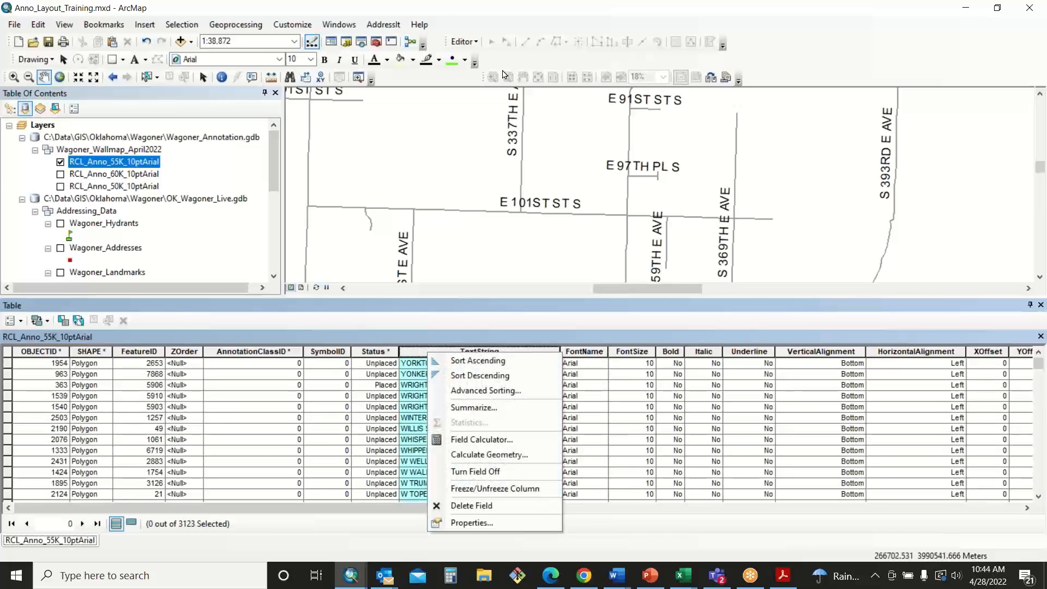
# Step: Start an edit session on the Wagoner_Annotation.gdb file geodatabase that holds the annotation layers
pyautogui.click(472, 44)
pyautogui.click(473, 43)
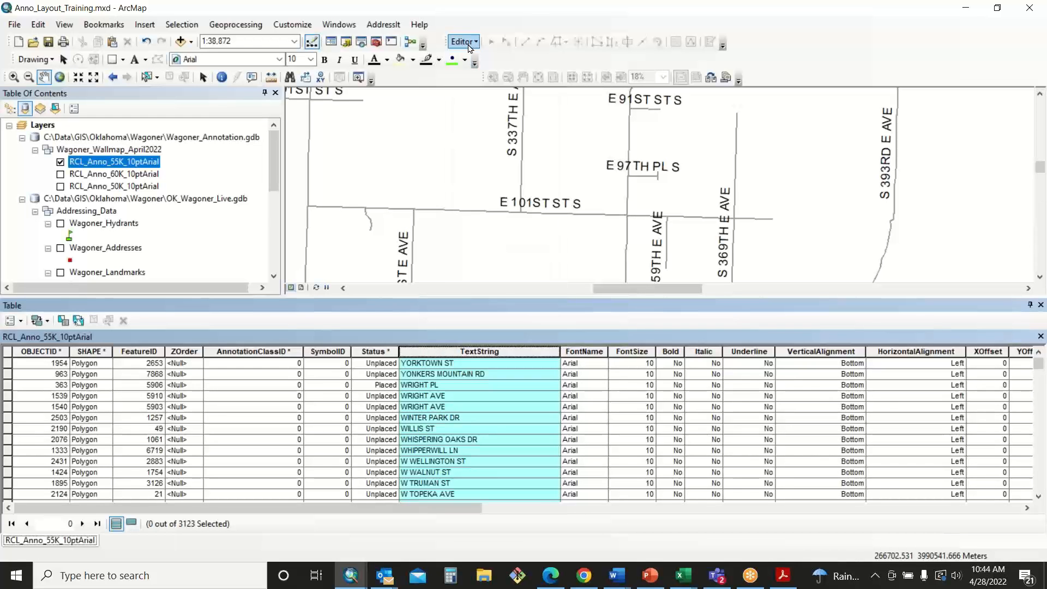
pyautogui.click(469, 44)
pyautogui.click(479, 57)
pyautogui.click(500, 388)
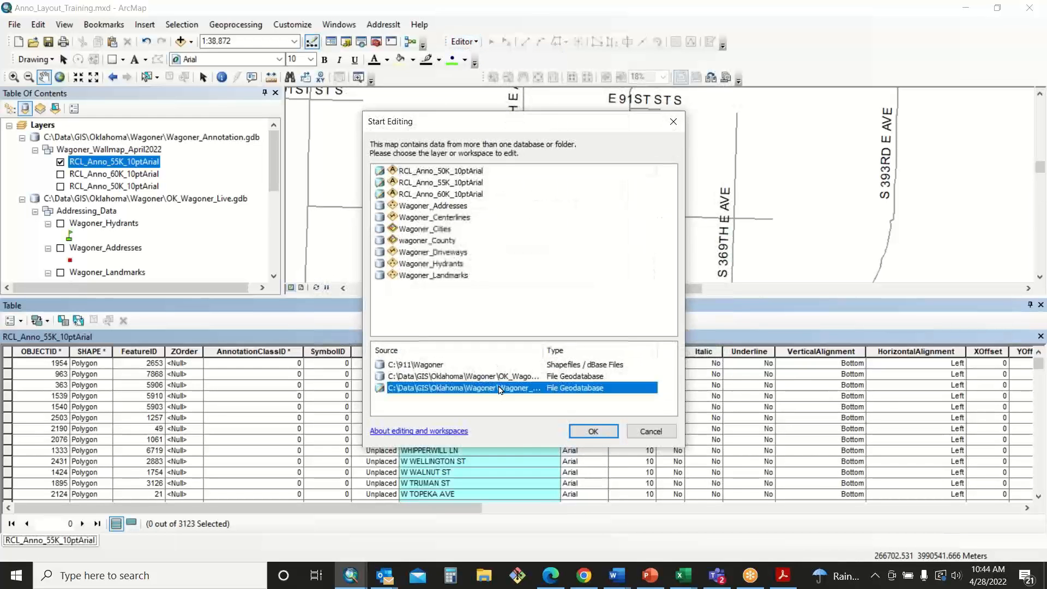
pyautogui.click(593, 432)
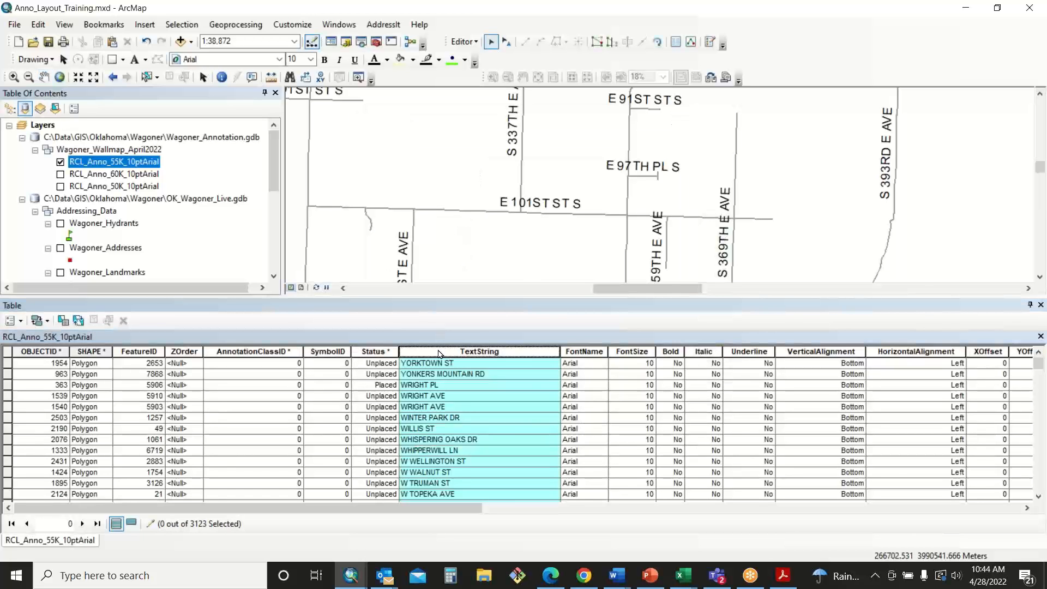
pyautogui.rightClick(439, 353)
pyautogui.click(498, 437)
pyautogui.click(667, 97)
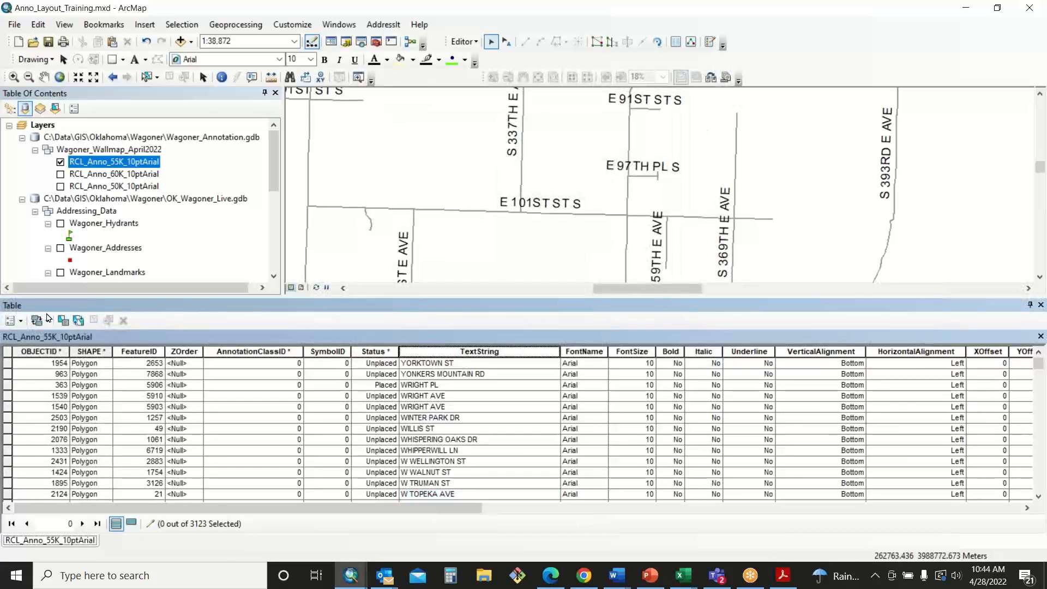
# Step: Replace every occurrence of HIGHWAY with HWY in the TextString field of RCL_Anno_55K_10ptArial
pyautogui.click(20, 323)
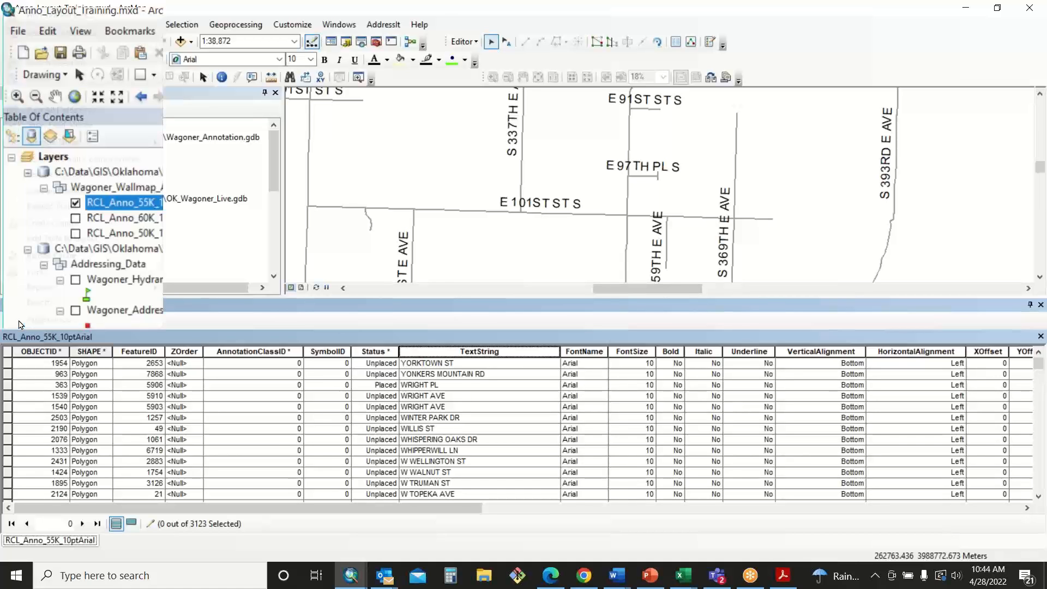
pyautogui.click(50, 21)
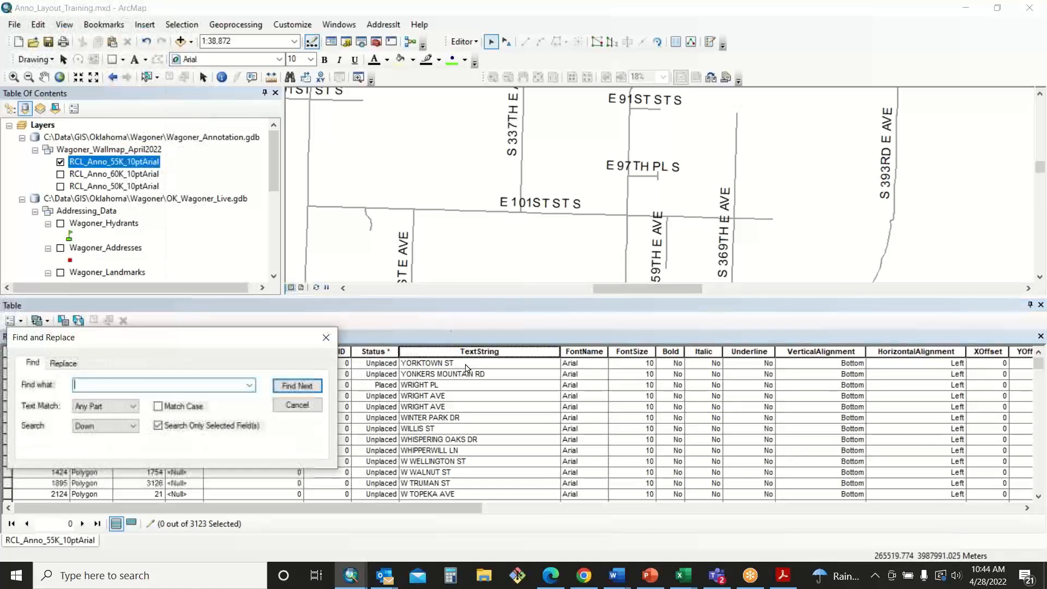
pyautogui.moveTo(262, 339); pyautogui.dragTo(560, 100)
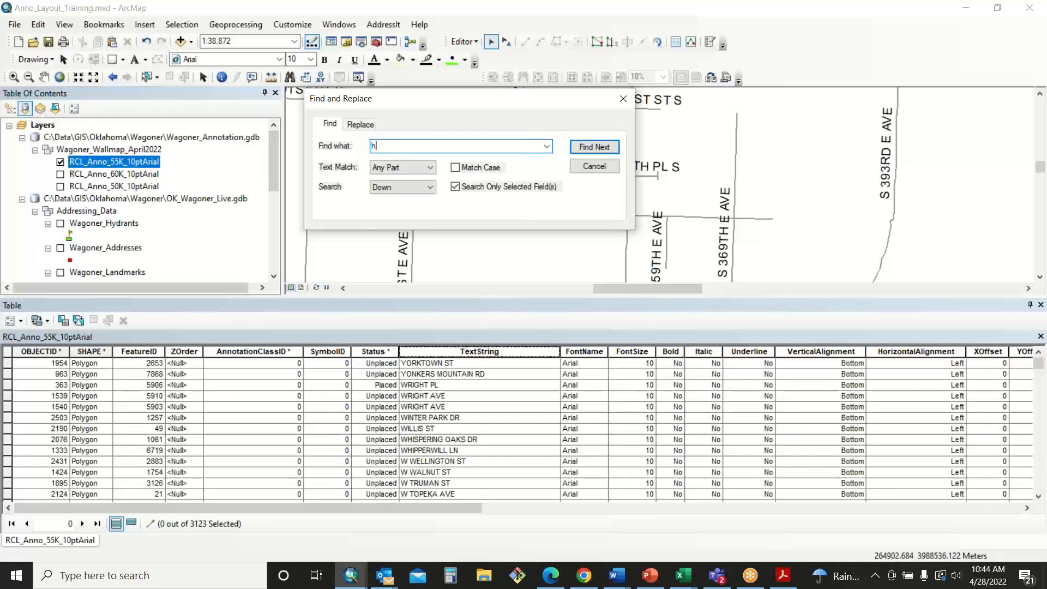
pyautogui.write('HG')
pyautogui.write('IGHWAY')
pyautogui.click(361, 124)
pyautogui.click(397, 206)
pyautogui.write('HWY')
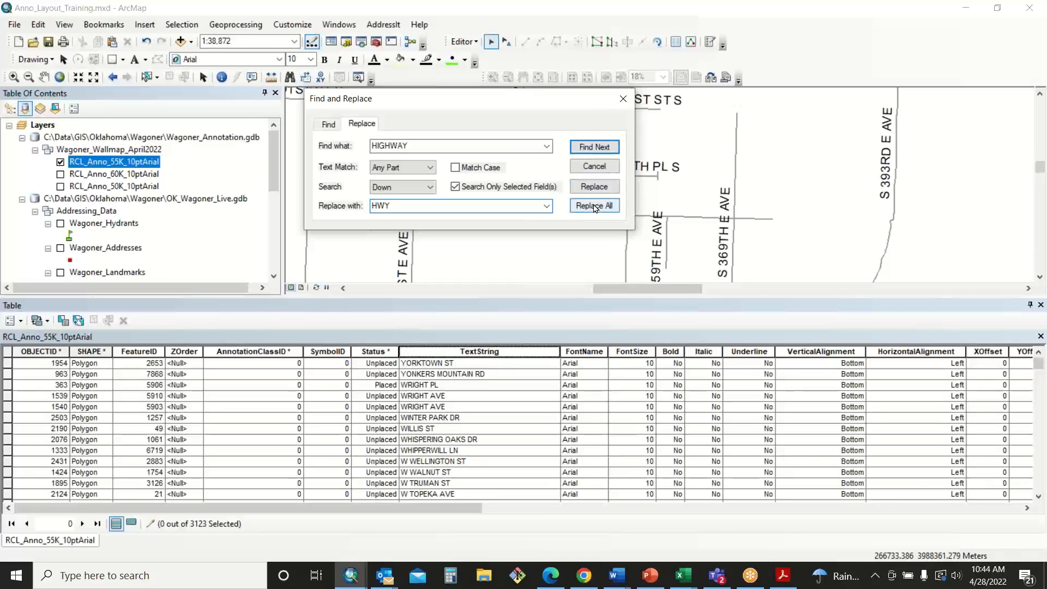
pyautogui.click(594, 207)
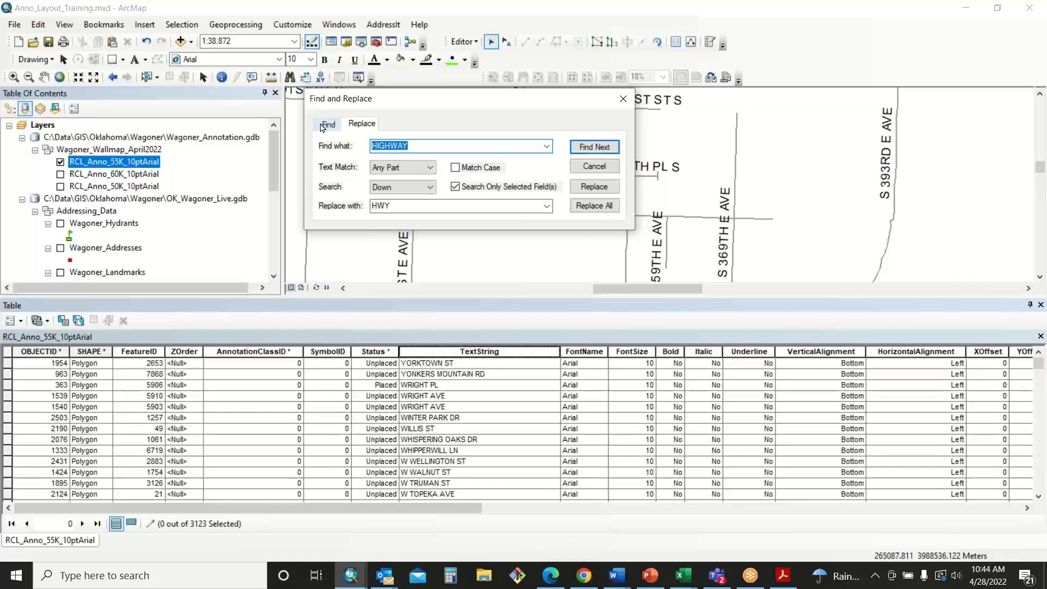
# Step: Replace every occurrence of EAST with E in the TextString field
pyautogui.write('EAST')
pyautogui.doubleClick(382, 206)
pyautogui.press('BackSpace')
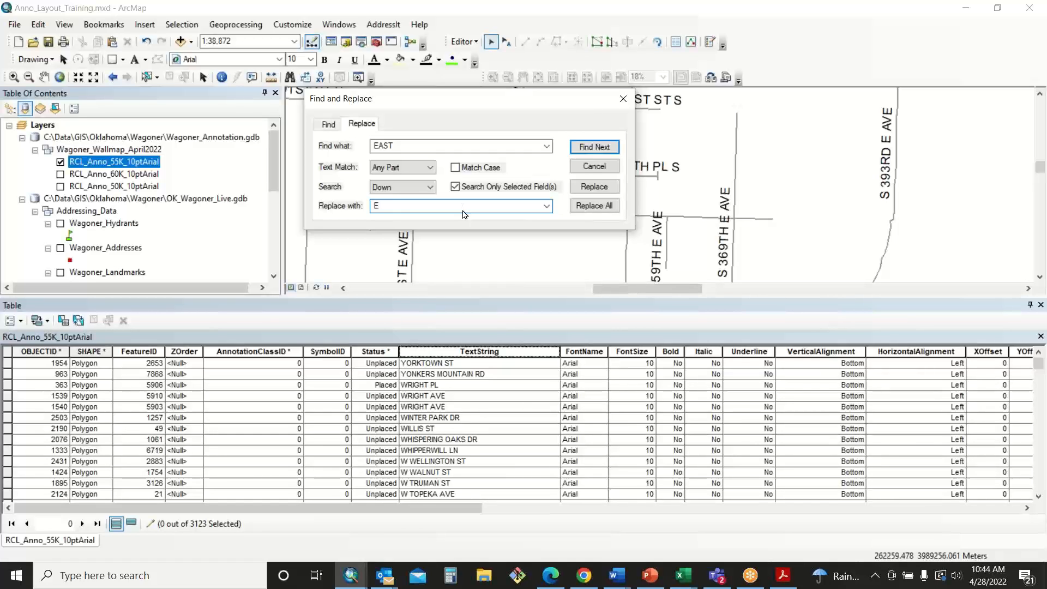
pyautogui.click(588, 205)
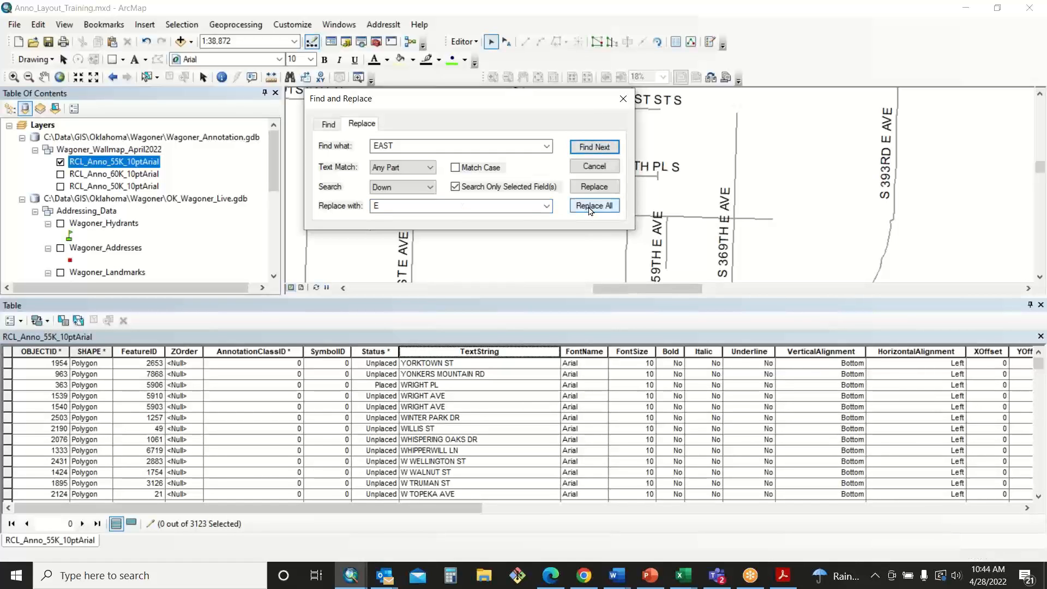
# Step: Sort the annotation table by TextString, look through its values, and close the search dialog and the table
pyautogui.doubleClick(449, 351)
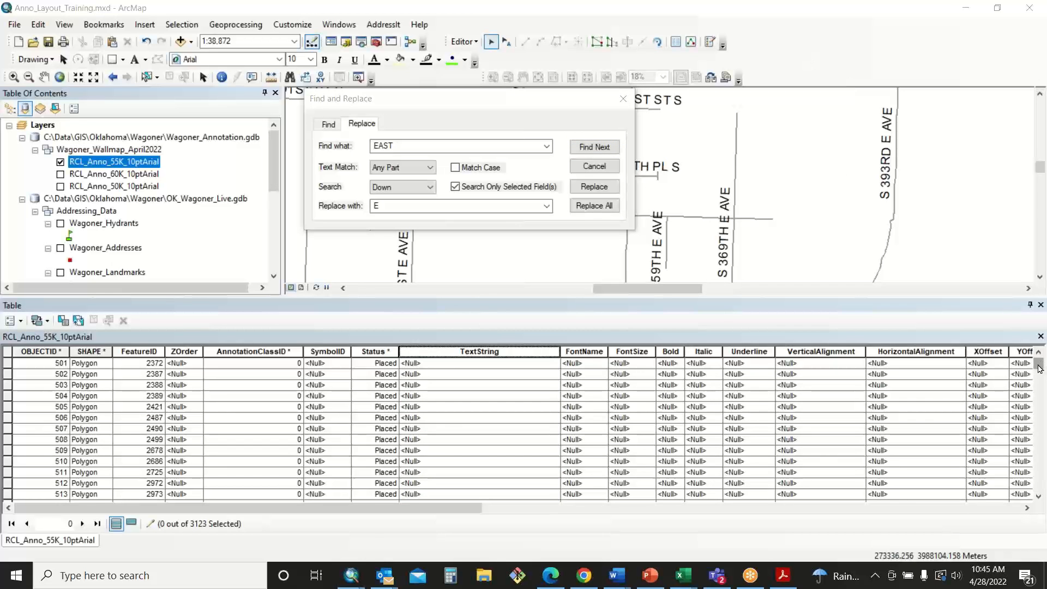
pyautogui.moveTo(1039, 369); pyautogui.dragTo(1042, 452)
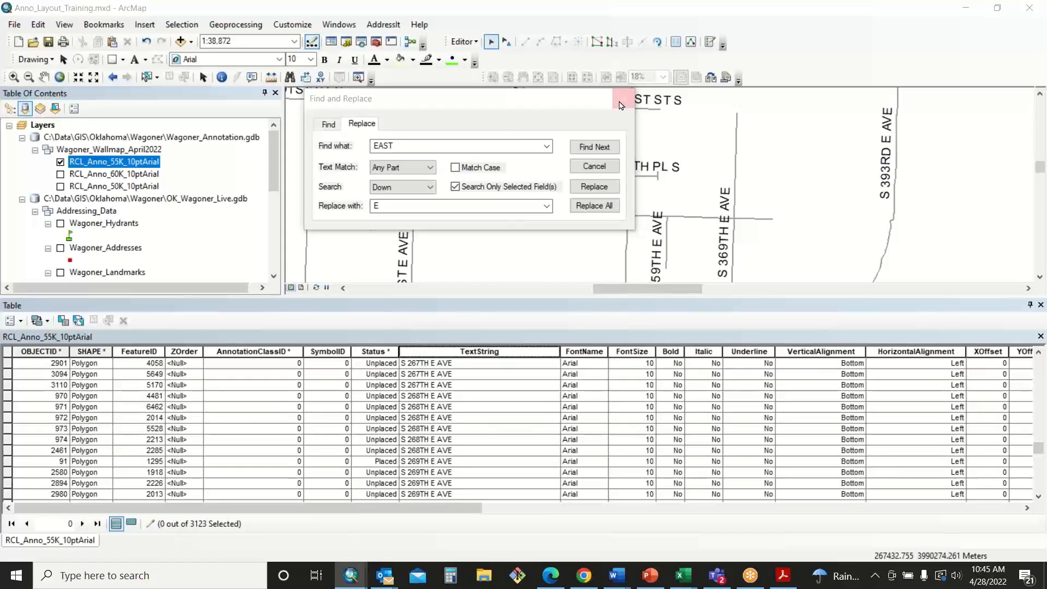
pyautogui.click(622, 103)
pyautogui.click(621, 104)
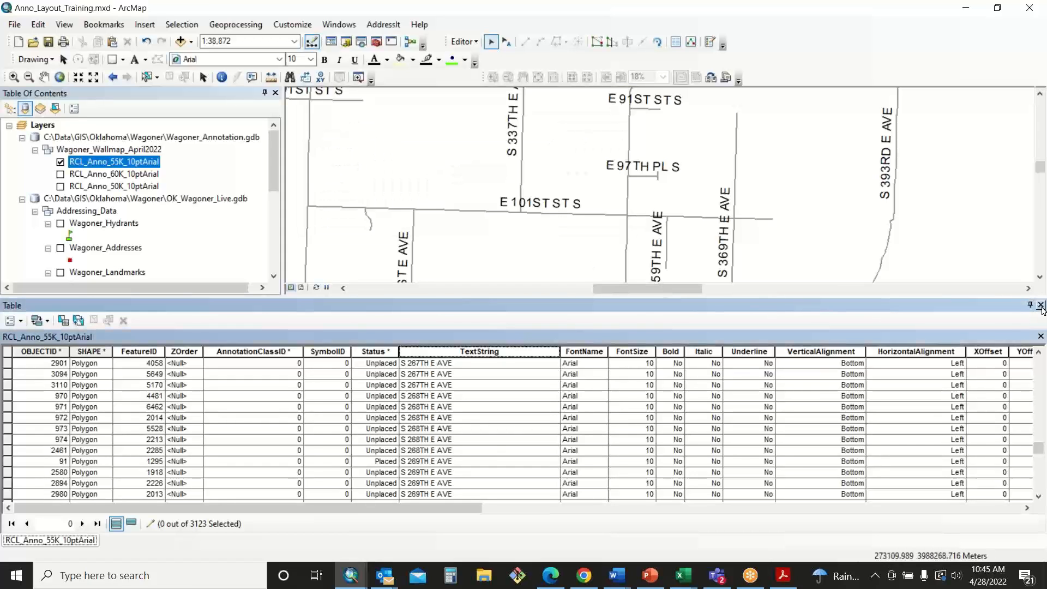
pyautogui.click(1041, 305)
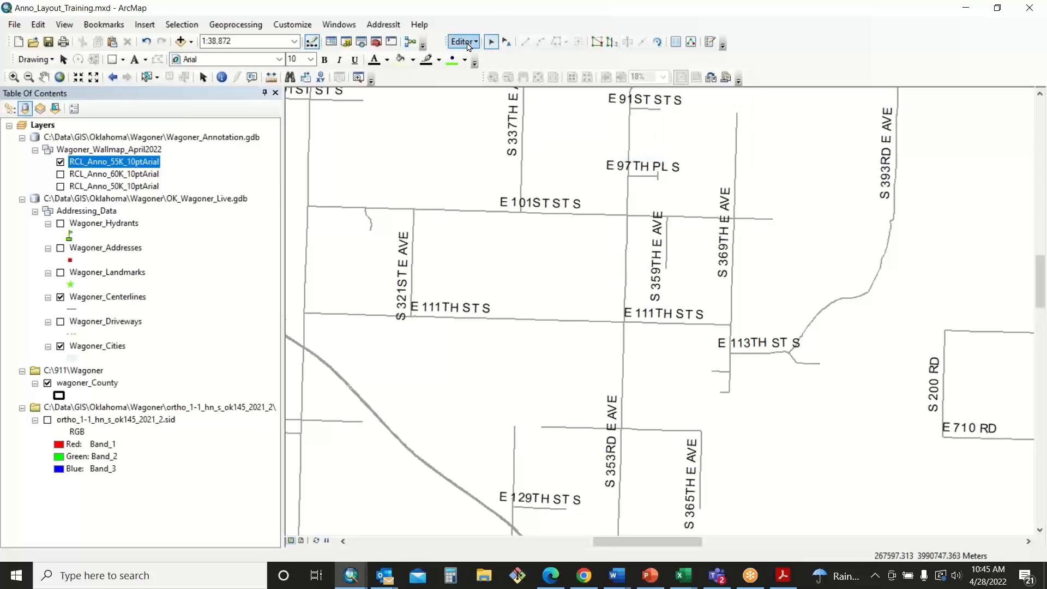
# Step: End the edit session with the edits saved and start a new one on the Wagoner_Annotation.gdb file geodatabase
pyautogui.click(467, 44)
pyautogui.click(474, 66)
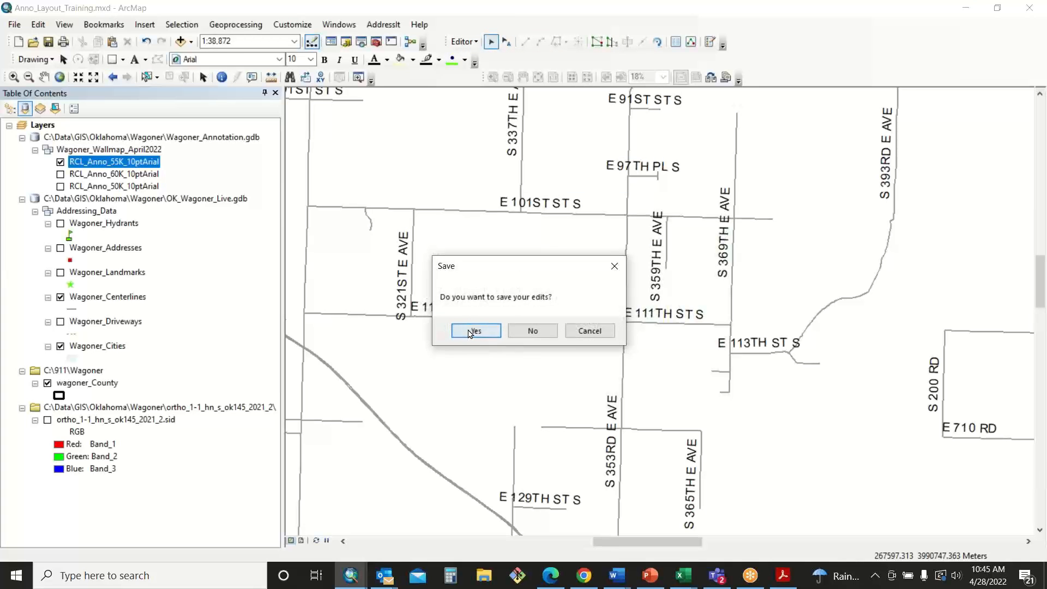
pyautogui.click(470, 331)
pyautogui.click(462, 42)
pyautogui.click(475, 55)
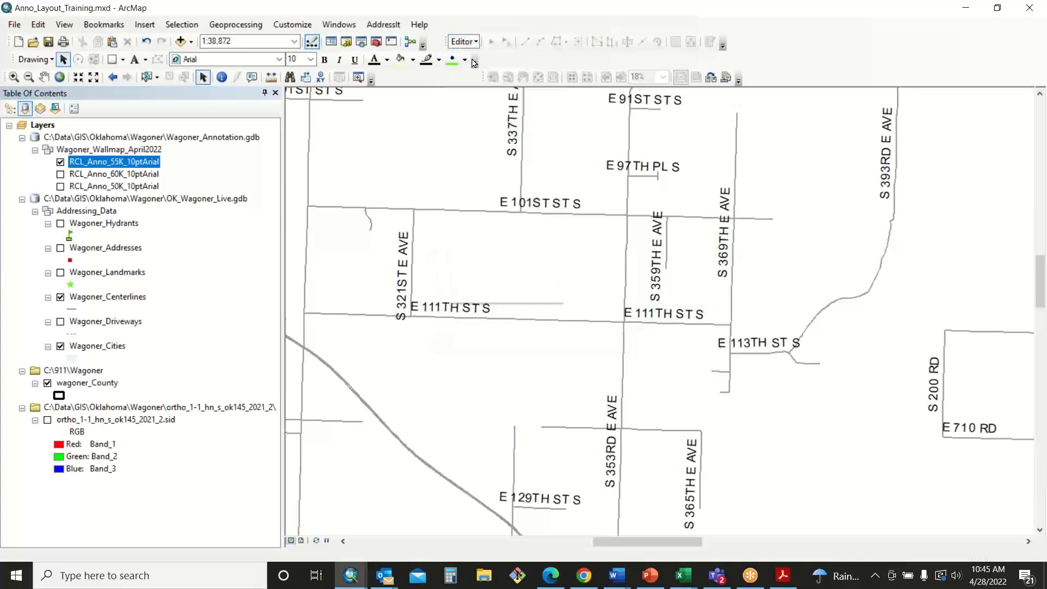
pyautogui.click(487, 388)
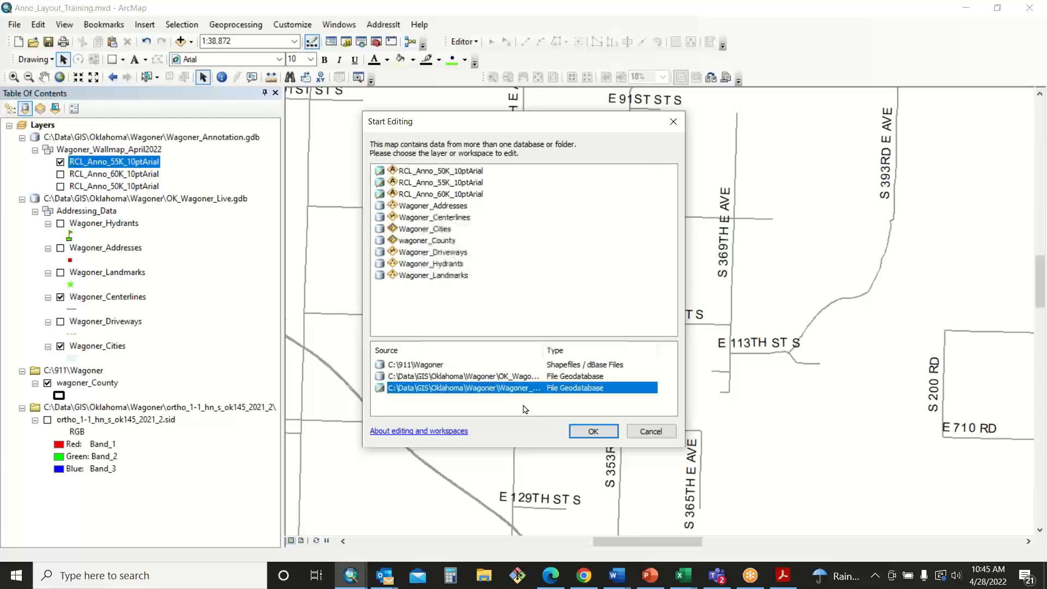
pyautogui.click(593, 432)
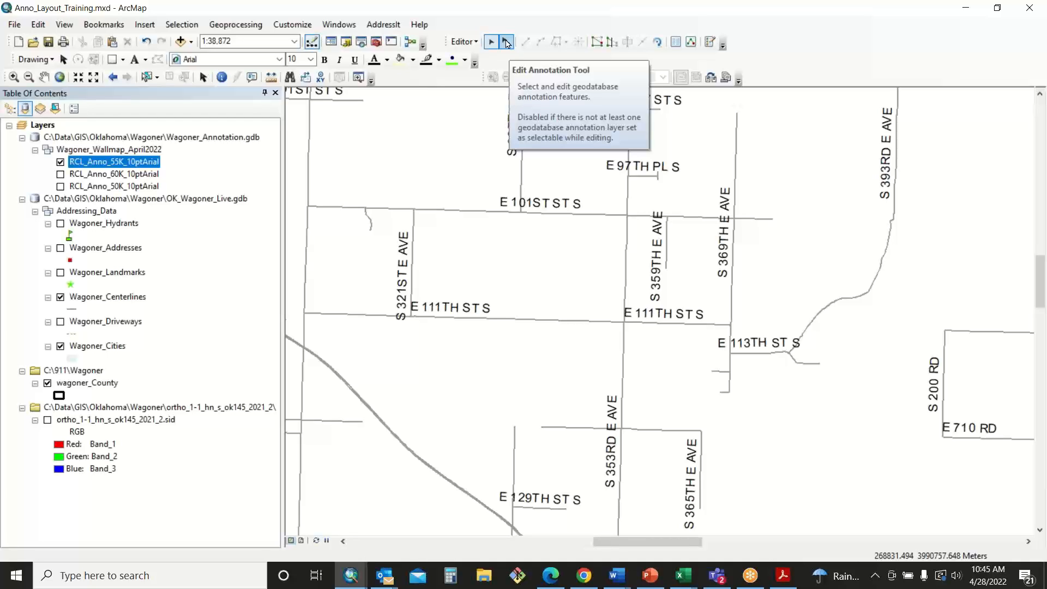
# Step: Move the E 111TH ST S label near S 321ST E AVE east along its road with the Edit Annotation tool
pyautogui.click(506, 43)
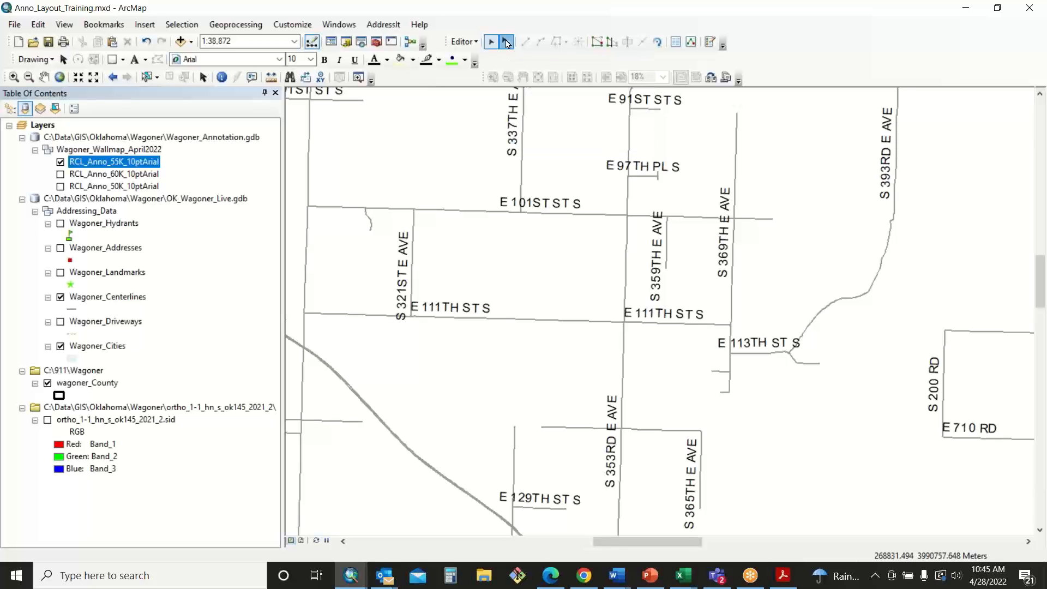
pyautogui.click(448, 307)
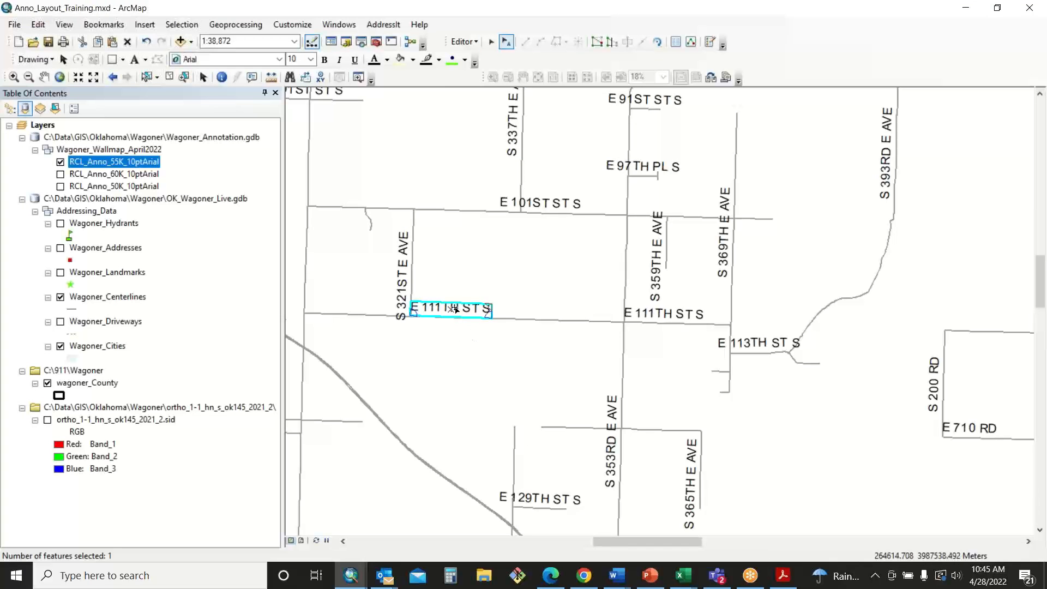
pyautogui.moveTo(455, 310)
pyautogui.mouseDown()
pyautogui.moveTo(522, 308)
pyautogui.moveTo(555, 321)
pyautogui.moveTo(554, 306)
pyautogui.mouseUp()
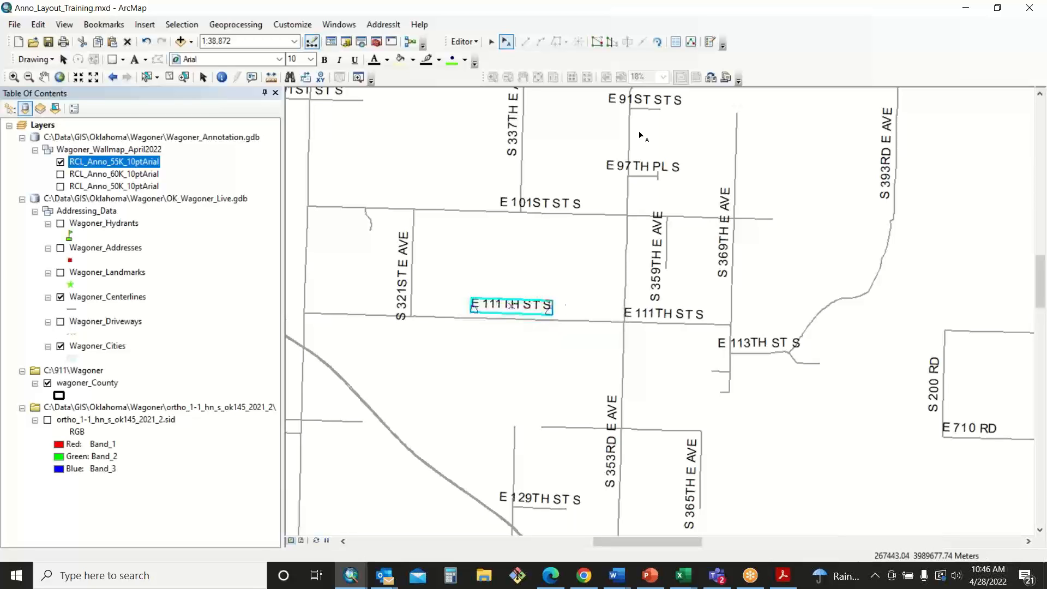
# Step: Try to rotate the selected E 111TH ST S label with the Rotate tool
pyautogui.click(657, 43)
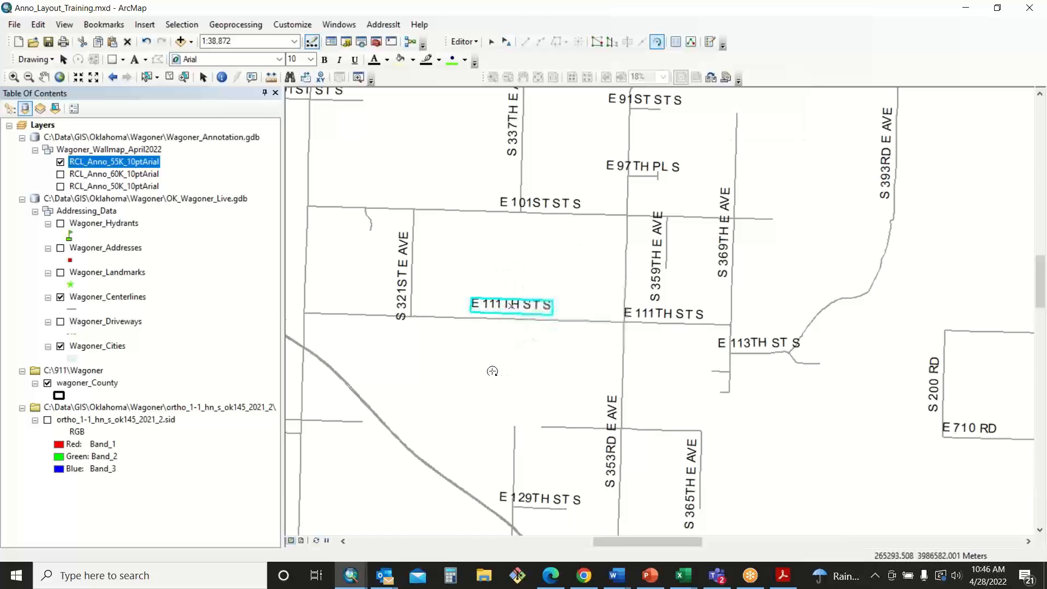
pyautogui.moveTo(492, 371); pyautogui.dragTo(516, 387)
pyautogui.moveTo(514, 268); pyautogui.dragTo(342, 291)
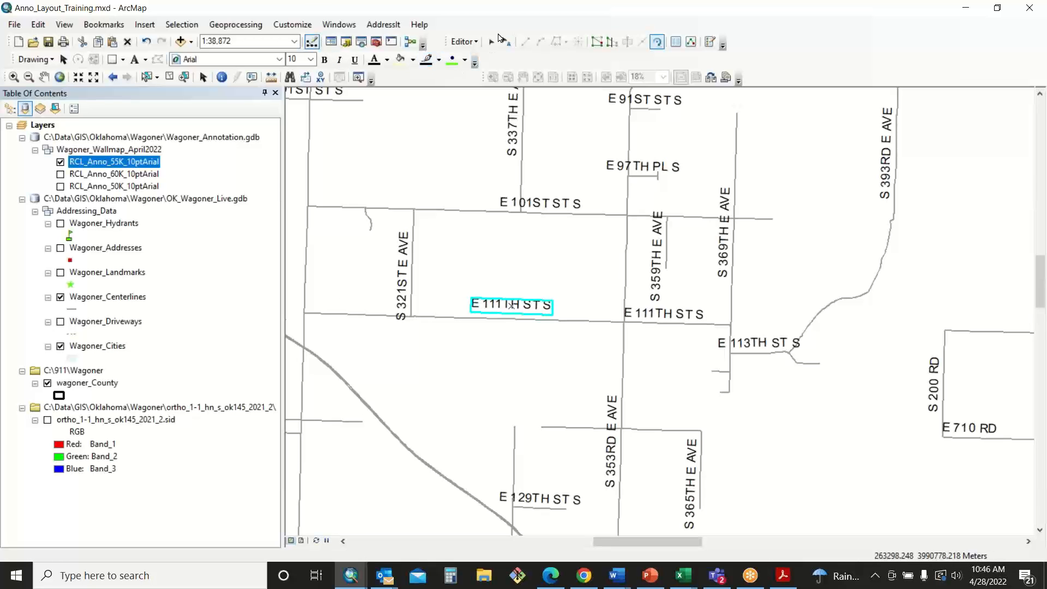
# Step: Move the S 321ST E AVE label slightly north so that it clears the E 111TH ST S road line
pyautogui.click(506, 42)
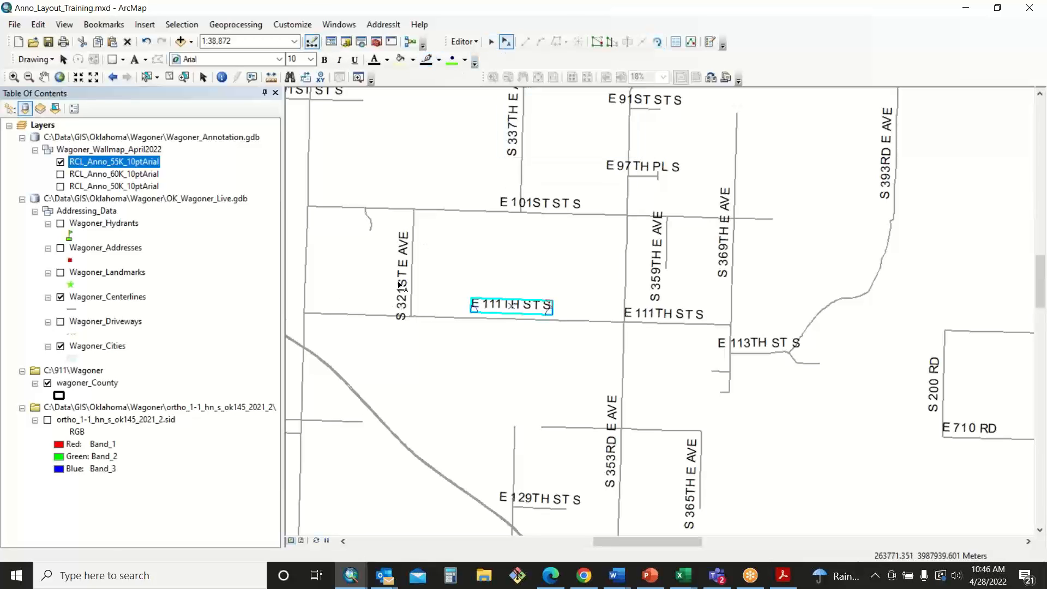
pyautogui.moveTo(400, 284); pyautogui.dragTo(404, 274)
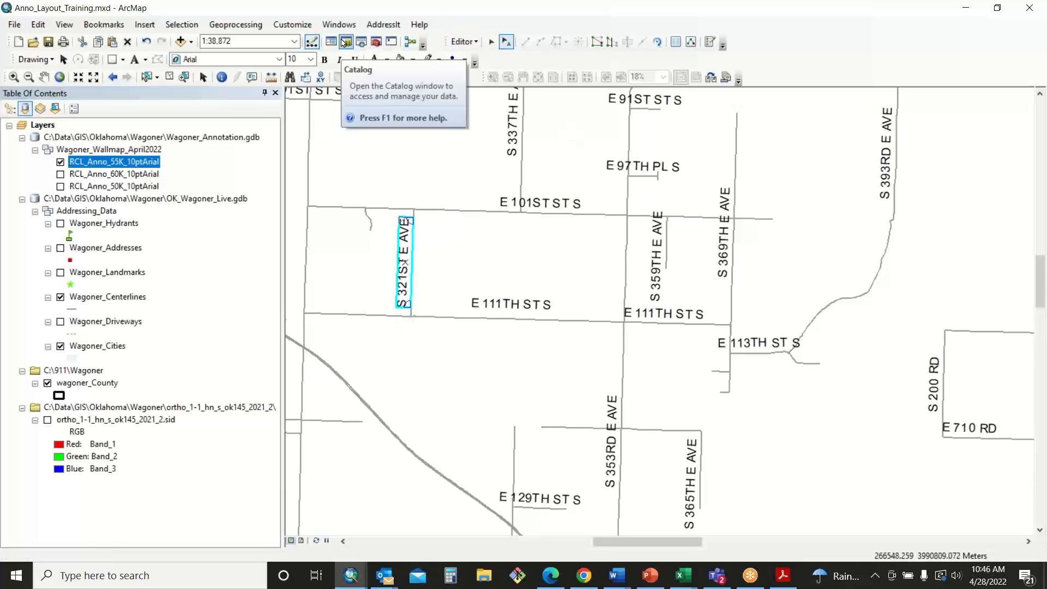
# Step: Select and copy the unplaced E 114TH ST S annotation just southwest of the E 113TH ST S label
pyautogui.click(64, 60)
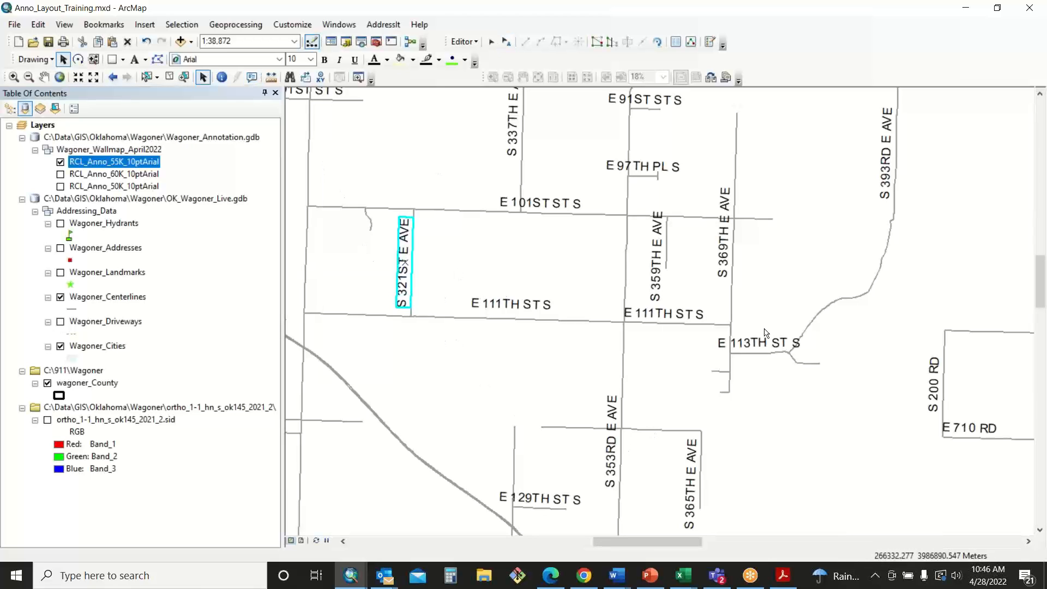
pyautogui.moveTo(516, 260)
pyautogui.mouseDown()
pyautogui.moveTo(927, 481)
pyautogui.moveTo(824, 477)
pyautogui.mouseUp()
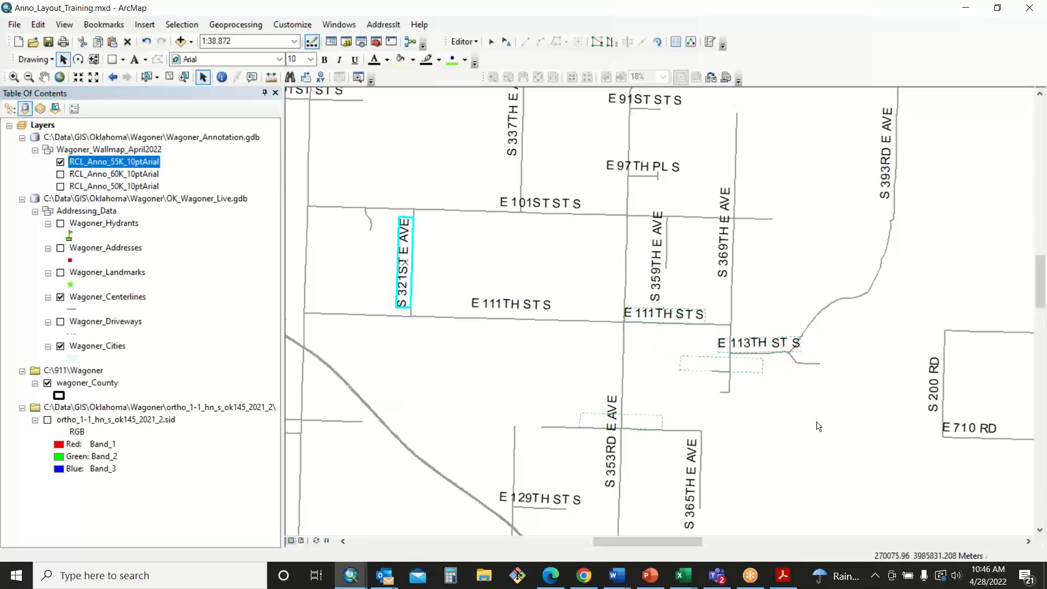
pyautogui.click(703, 369)
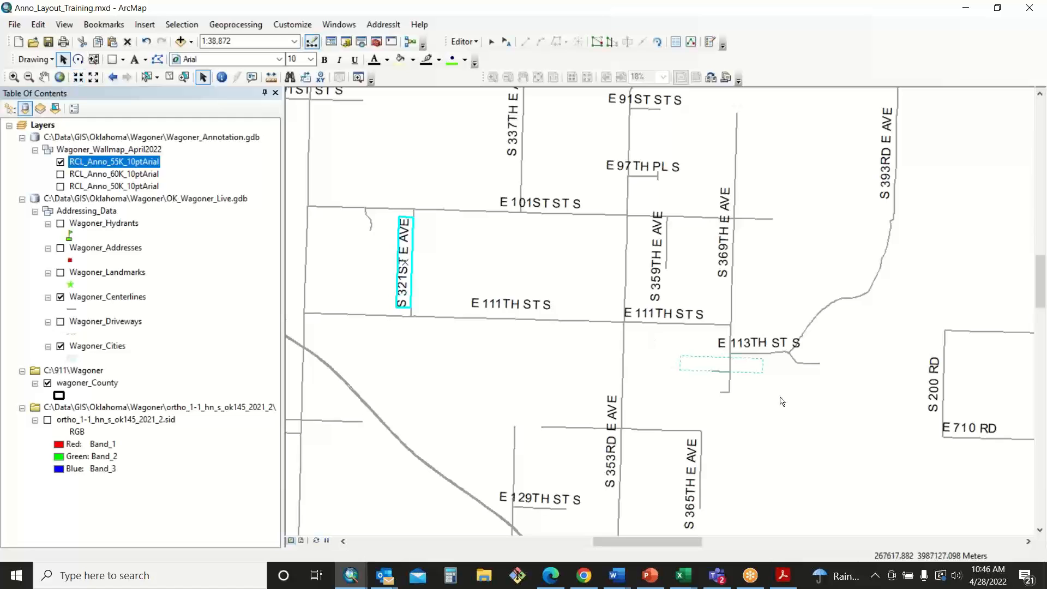
# Step: Try pasting the E 114TH ST S annotation into the default annotation target, and delete the pasted copy
pyautogui.hotkey('ctrl', 'v')
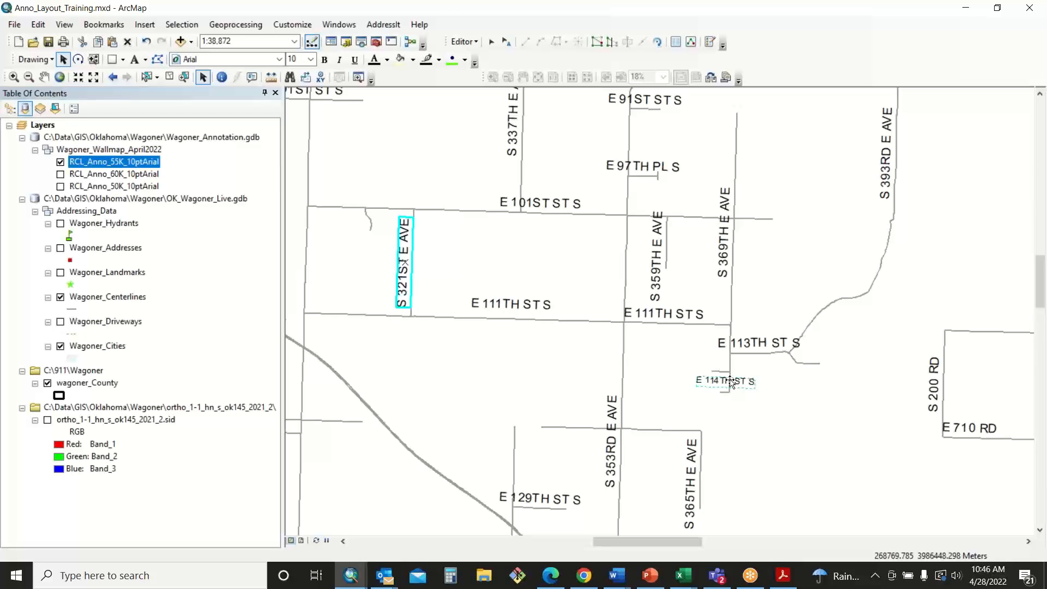
pyautogui.press('Delete')
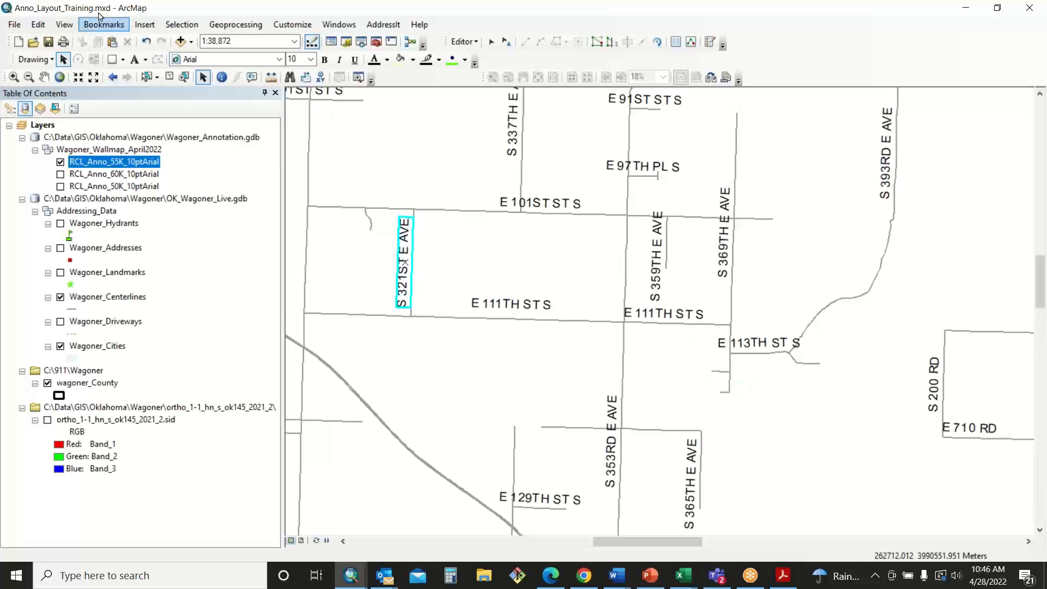
# Step: Set the active annotation target to RCL_Anno_55K_10ptArial
pyautogui.click(39, 60)
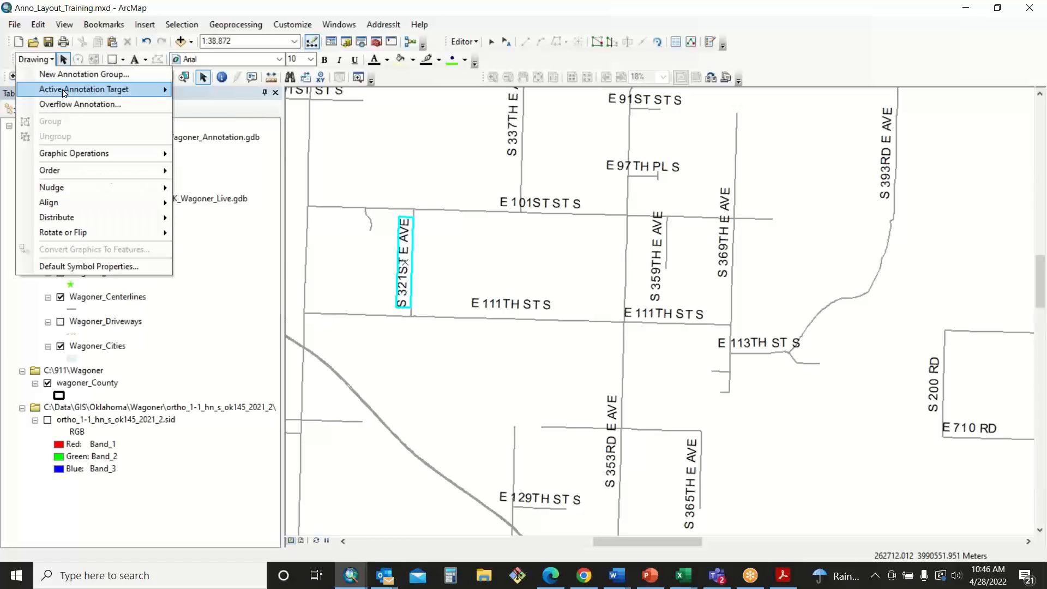
pyautogui.moveTo(64, 92)
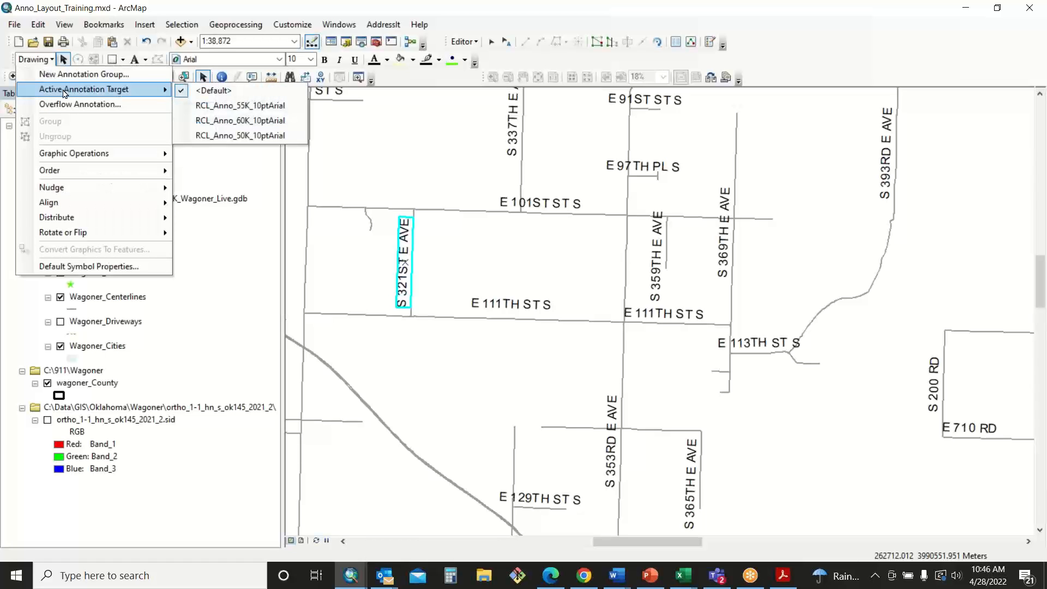
pyautogui.click(238, 107)
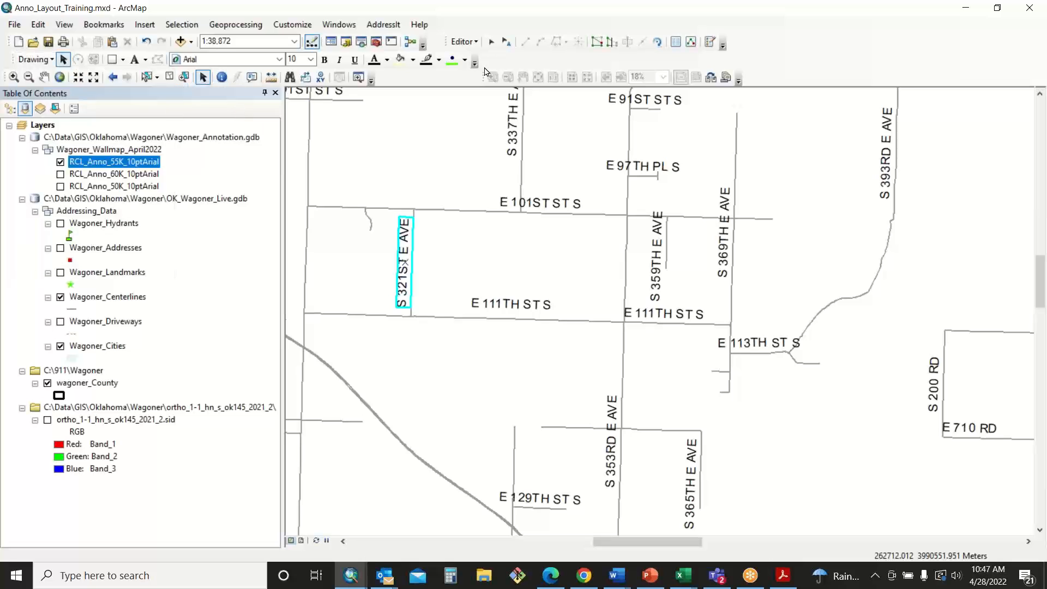
# Step: Paste the E 114TH ST S label and place it west of the north-south road, beside the short stub below E 111TH ST S
pyautogui.hotkey('ctrl', 'v')
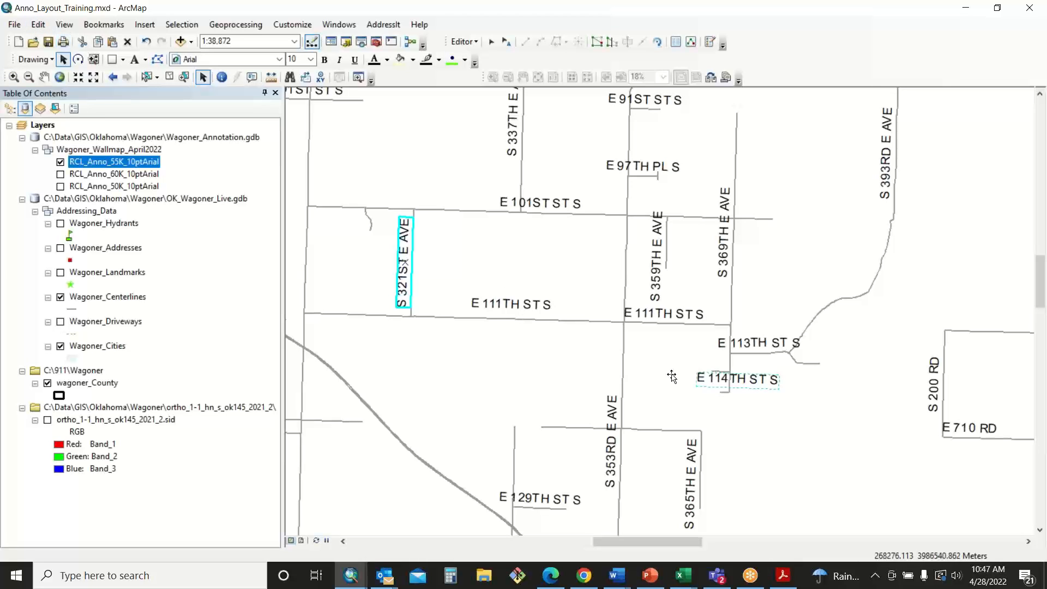
pyautogui.moveTo(761, 381); pyautogui.dragTo(705, 368)
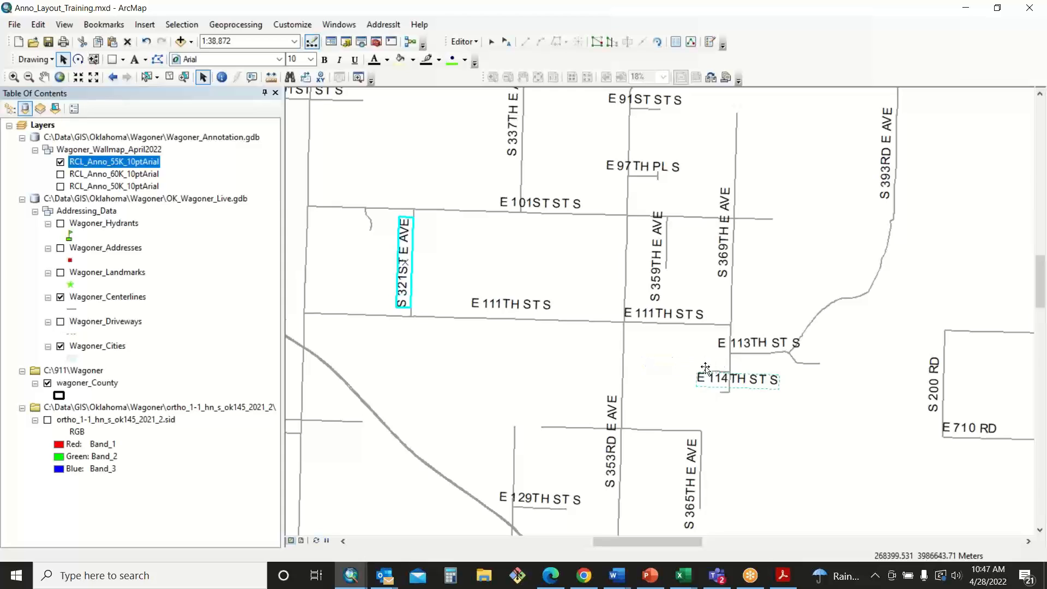
pyautogui.click(814, 442)
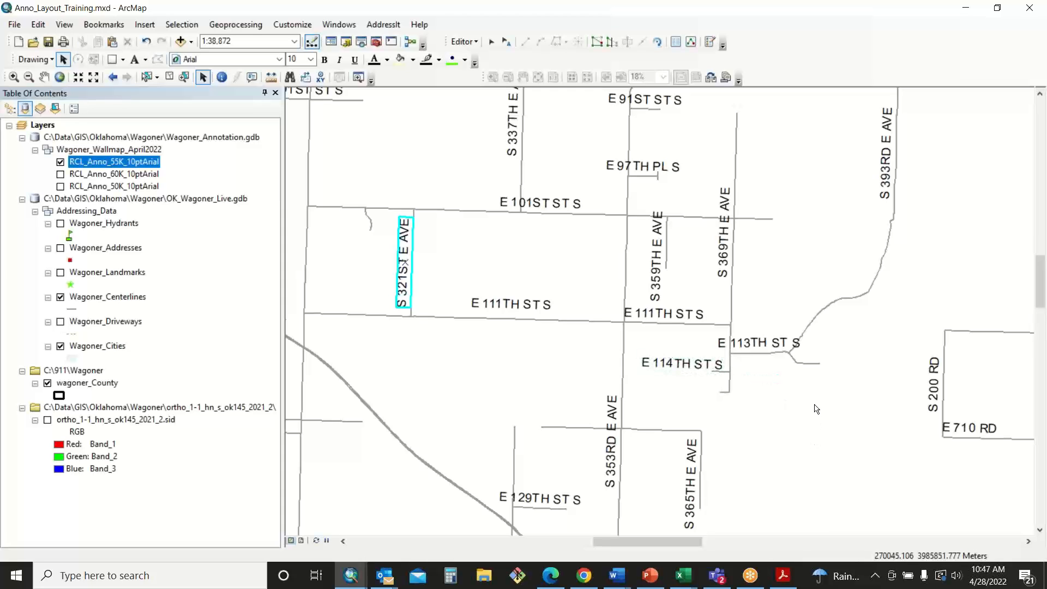
# Step: Move the E 113TH ST S label southeast so that it sits below its road
pyautogui.moveTo(652, 229); pyautogui.dragTo(965, 461)
pyautogui.moveTo(756, 345)
pyautogui.mouseDown()
pyautogui.moveTo(784, 384)
pyautogui.moveTo(805, 381)
pyautogui.moveTo(786, 380)
pyautogui.mouseUp()
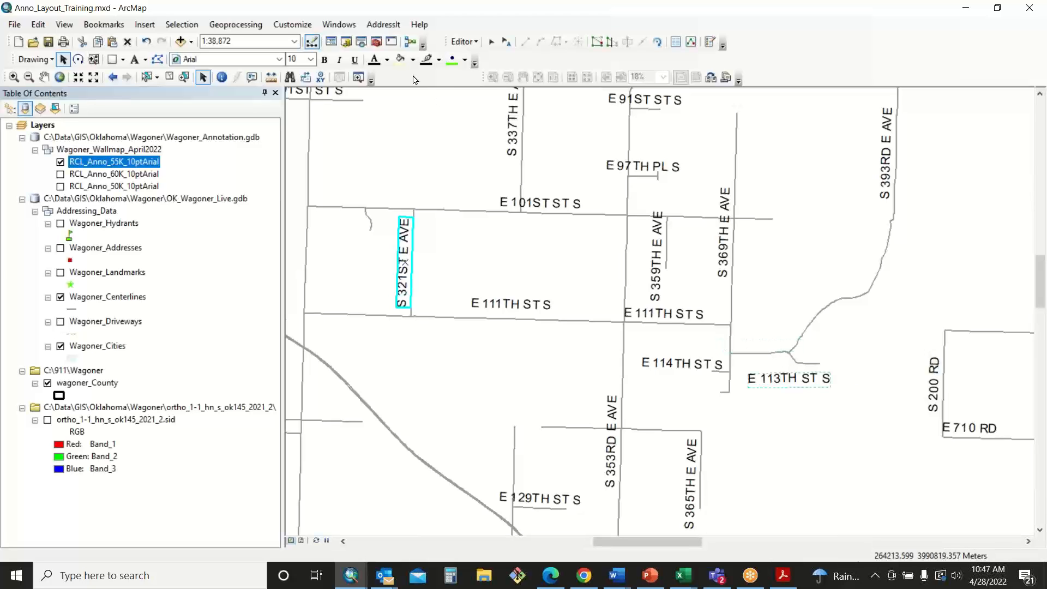
# Step: Draw a short diagonal leader line in the RCL_Anno_55K_10ptArial annotation target, linking the E 113TH ST S label to its road
pyautogui.click(122, 60)
pyautogui.click(143, 136)
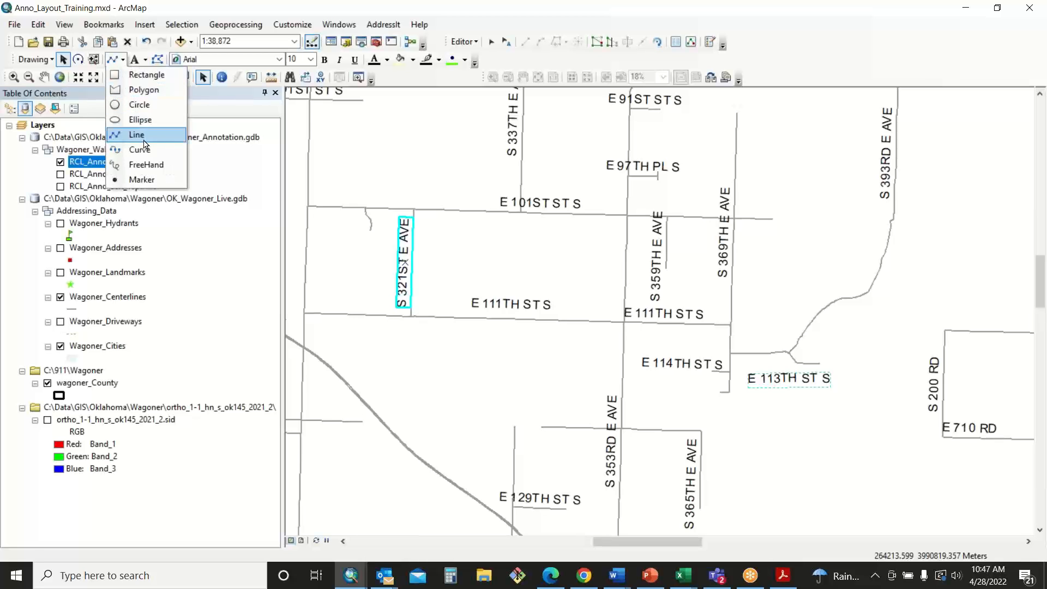
pyautogui.click(33, 59)
pyautogui.moveTo(59, 96)
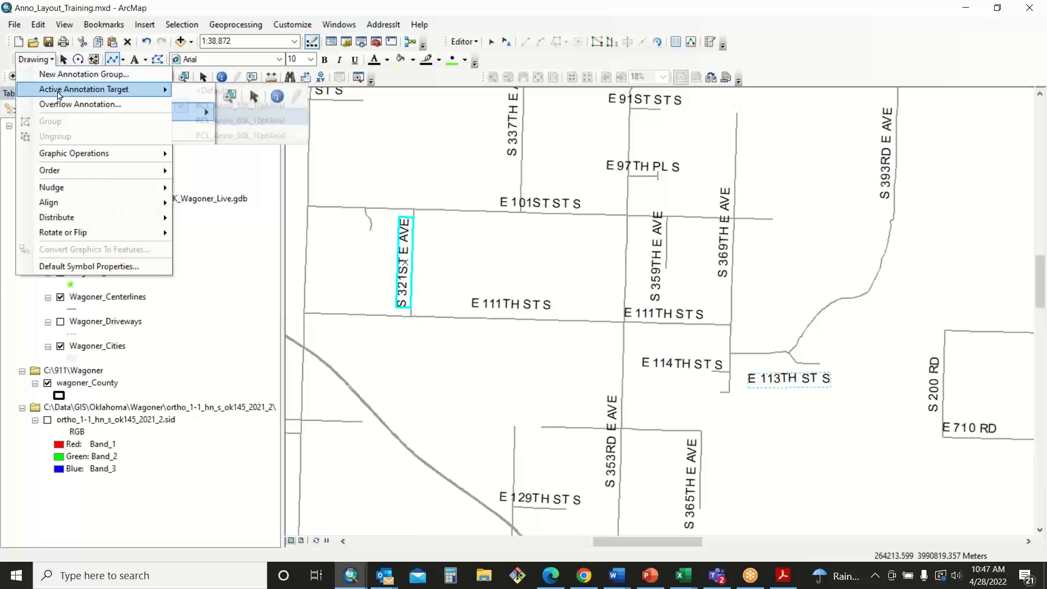
pyautogui.click(240, 106)
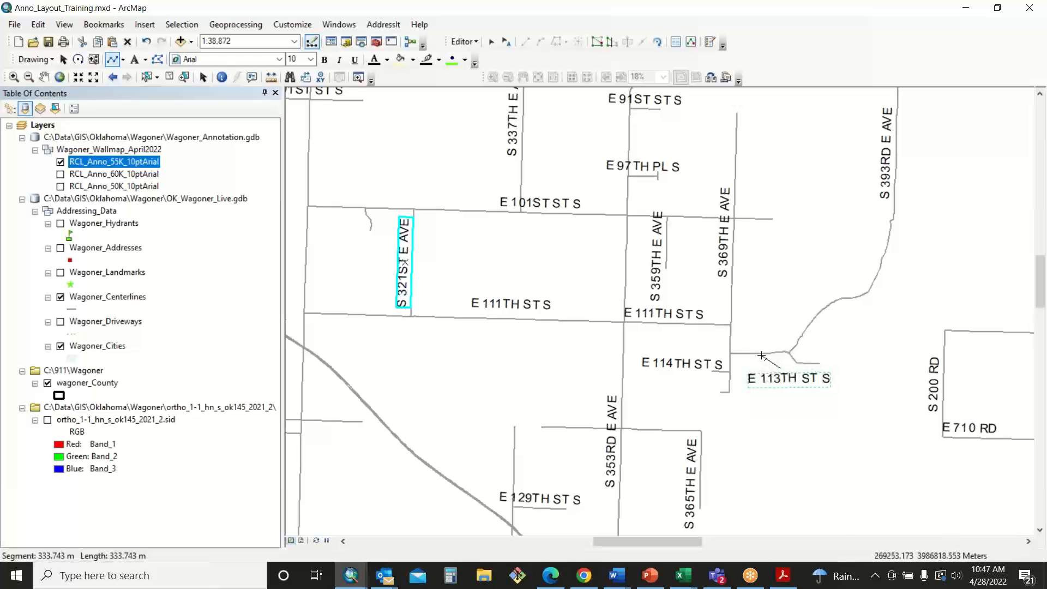
pyautogui.click(770, 361)
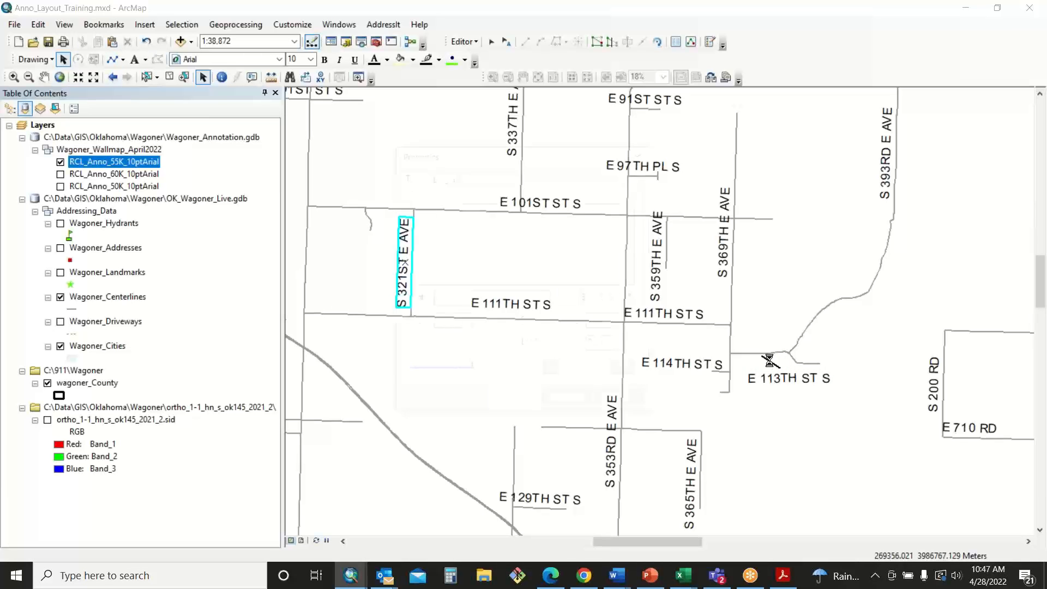
pyautogui.click(577, 402)
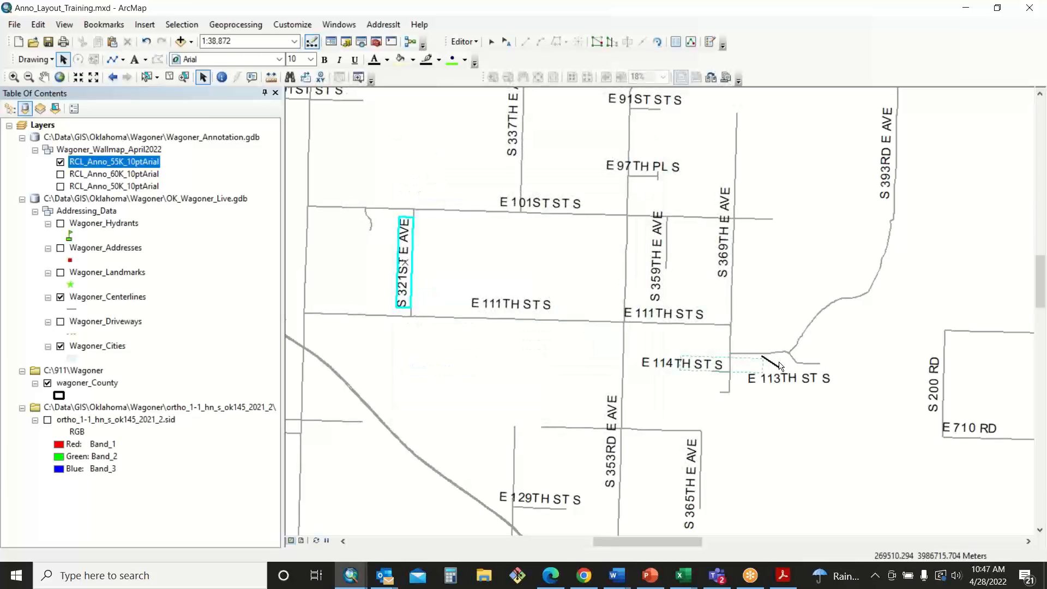
# Step: Set the width of the leader line above the E 113TH ST S label to 0.1
pyautogui.doubleClick(771, 363)
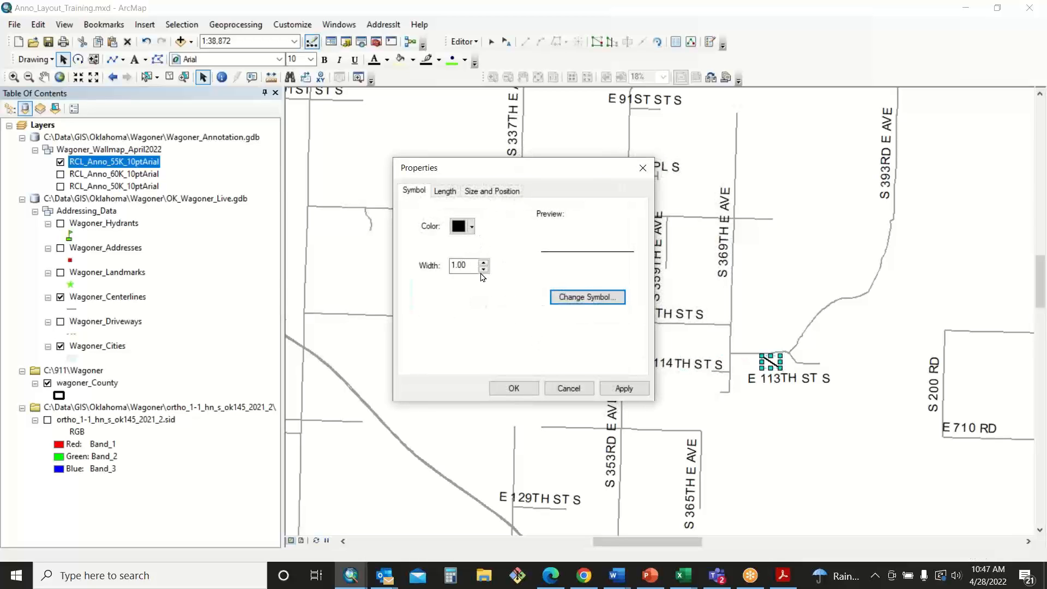
pyautogui.doubleClick(464, 266)
pyautogui.write('.1')
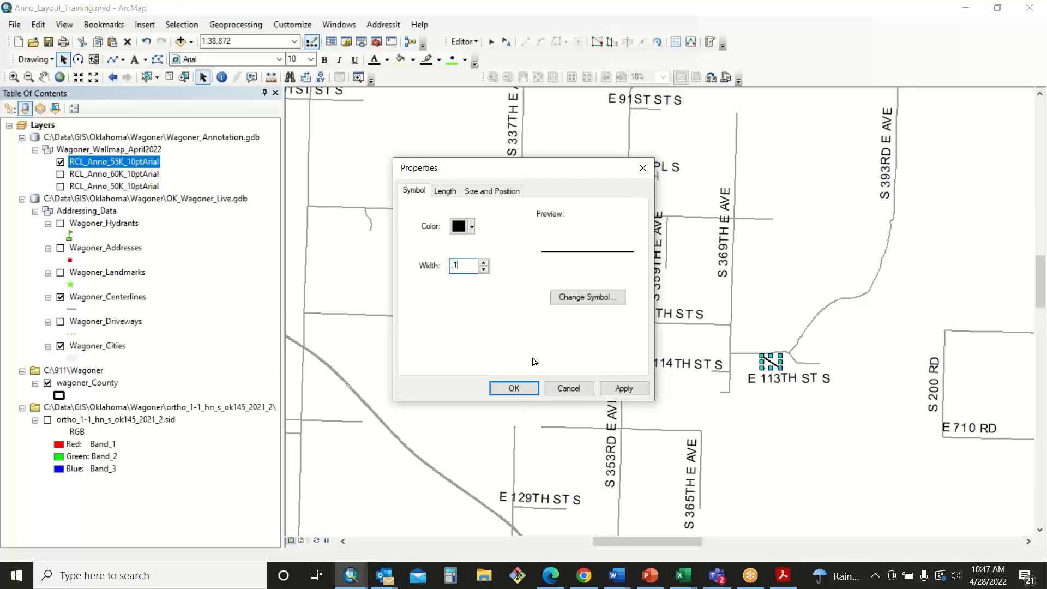
pyautogui.click(522, 388)
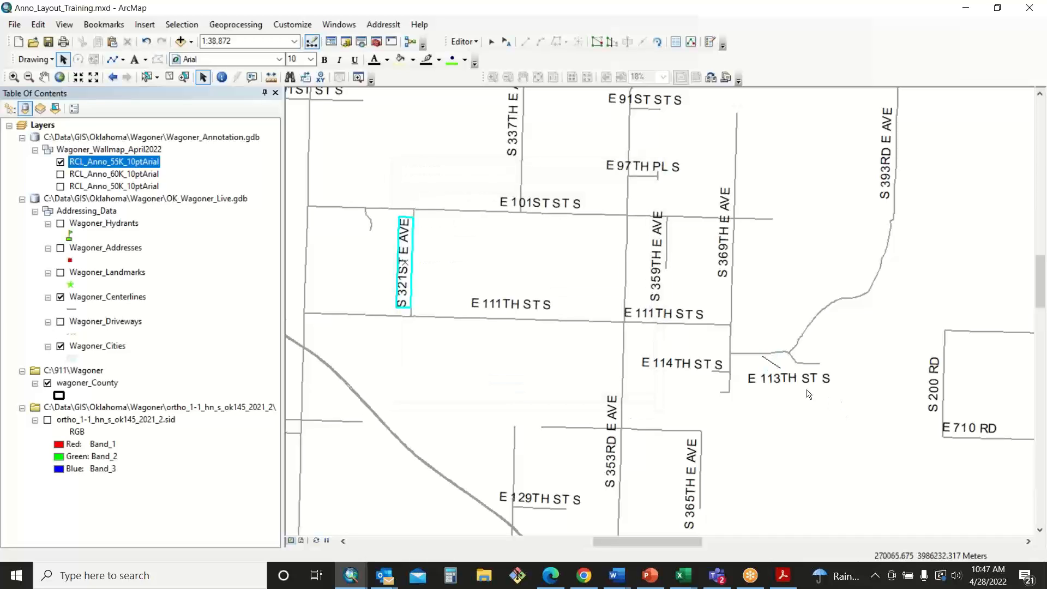
pyautogui.click(789, 384)
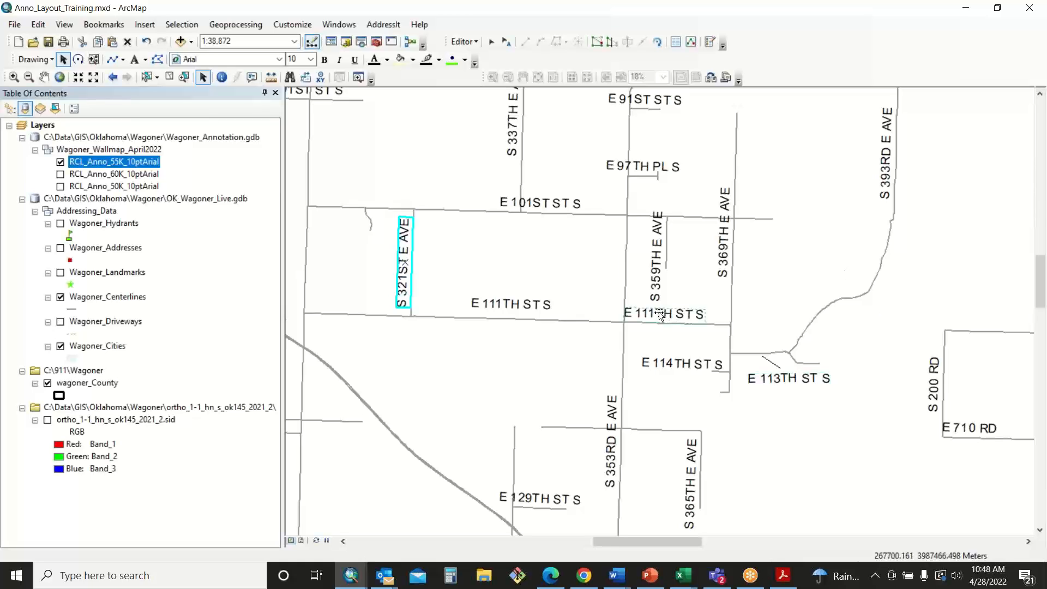
# Step: Shift both E 111TH ST S labels slightly east along their road, and move the S 369TH E AVE label north of E 101ST ST S
pyautogui.moveTo(661, 315); pyautogui.dragTo(672, 316)
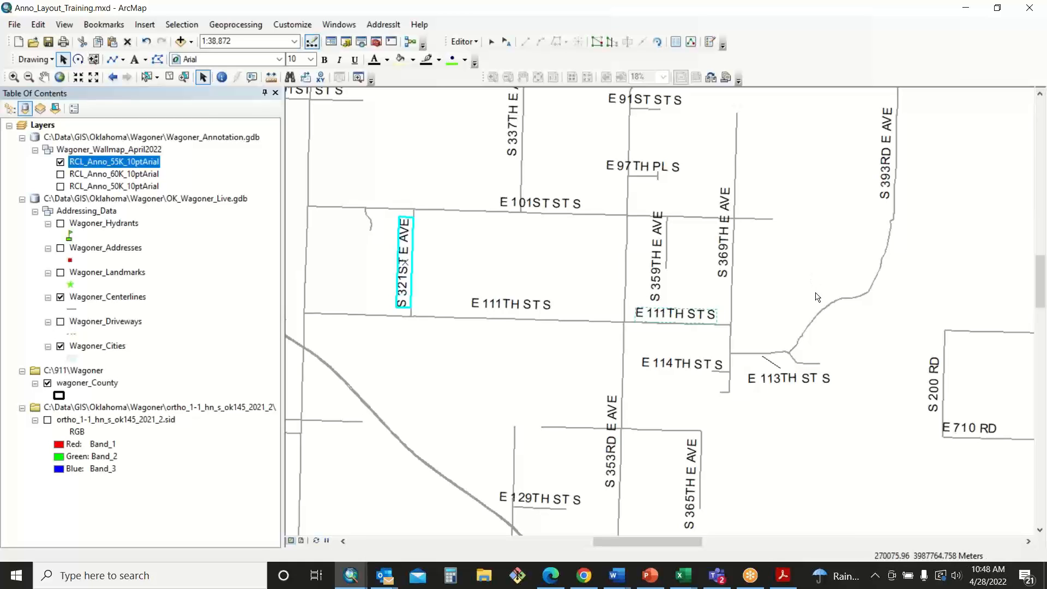
pyautogui.moveTo(726, 261); pyautogui.dragTo(728, 199)
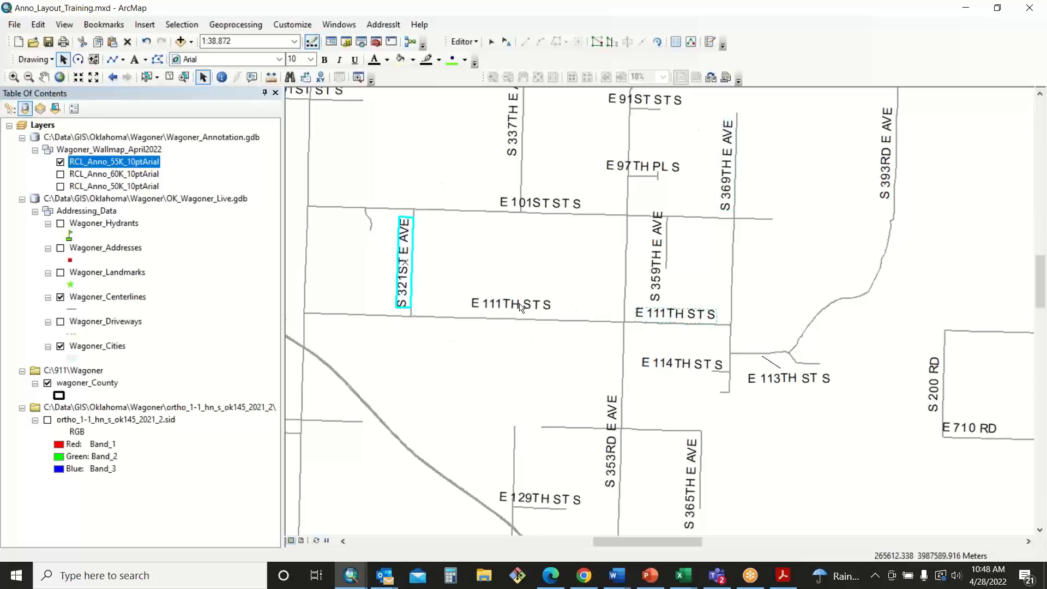
pyautogui.moveTo(521, 307); pyautogui.dragTo(524, 308)
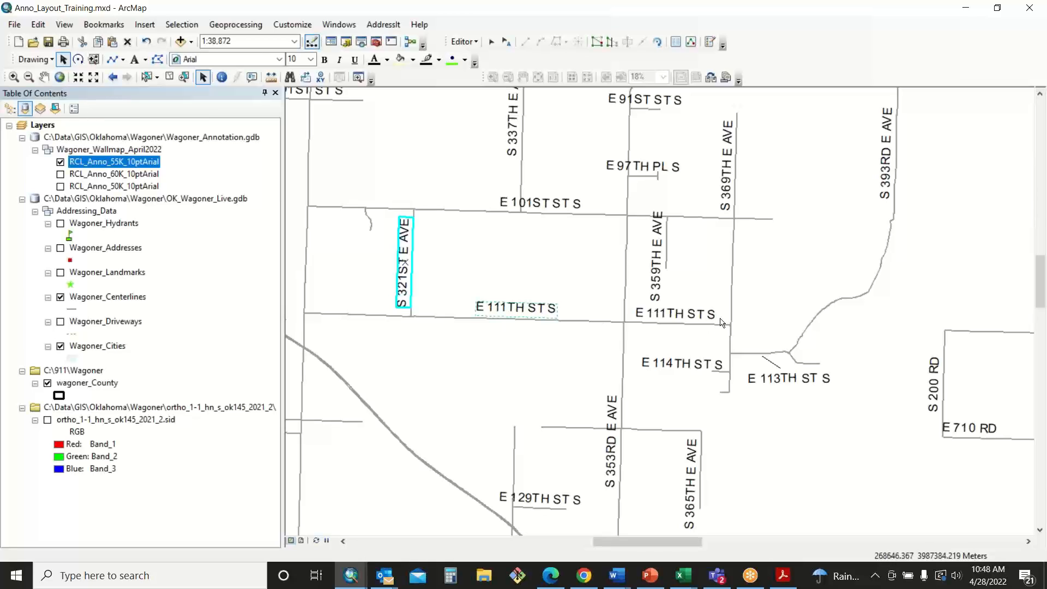
# Step: Delete the duplicate E 111TH ST S label on the eastern part of the road
pyautogui.click(694, 316)
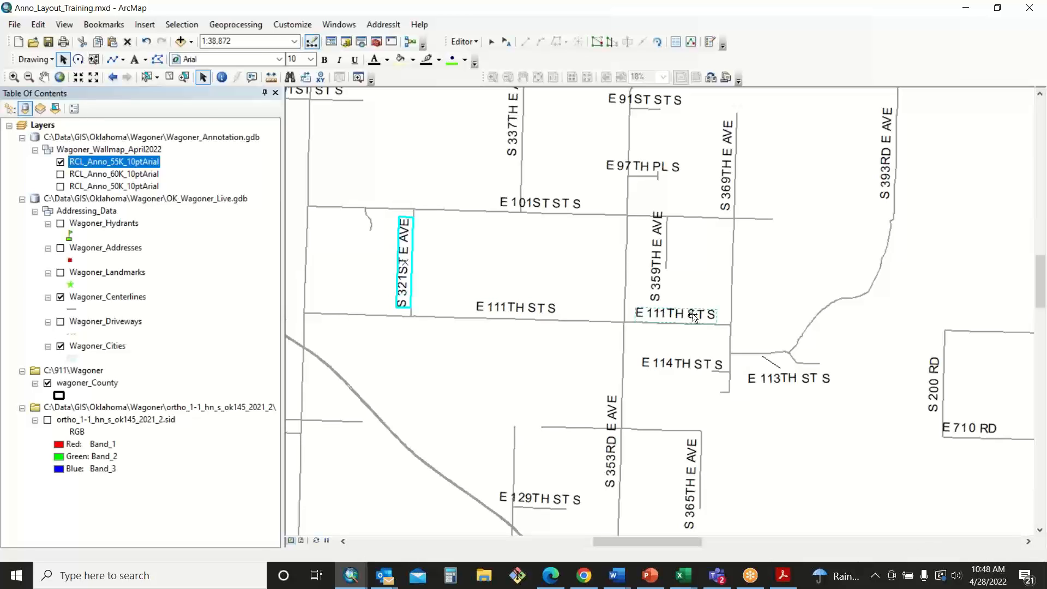
pyautogui.press('Delete')
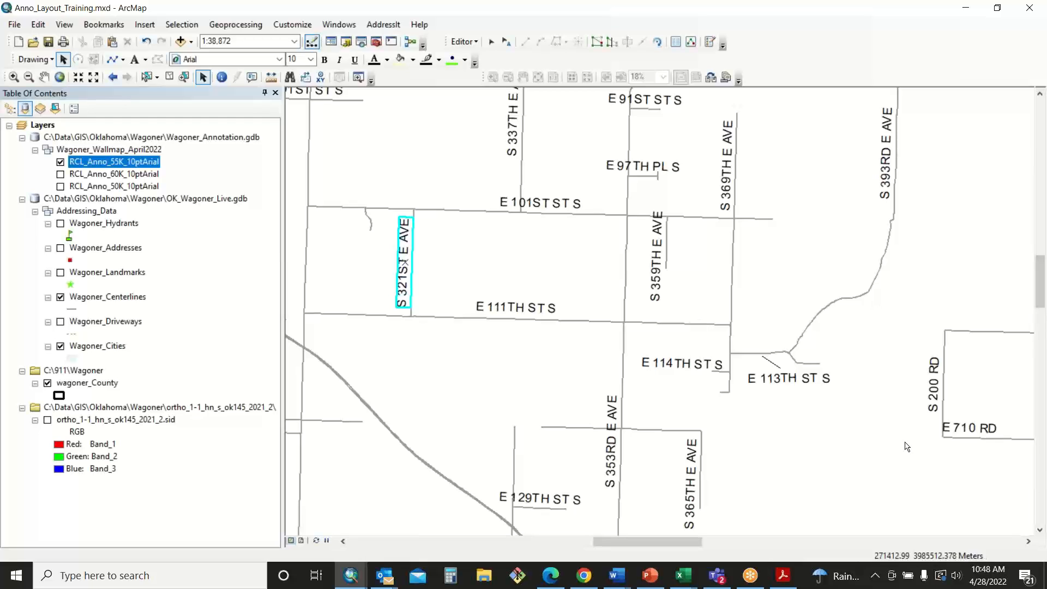
# Step: Move the E 710 RD label east, clear of the road corner, and the S 353RD E AVE label south of the crossing road
pyautogui.moveTo(957, 427); pyautogui.dragTo(975, 429)
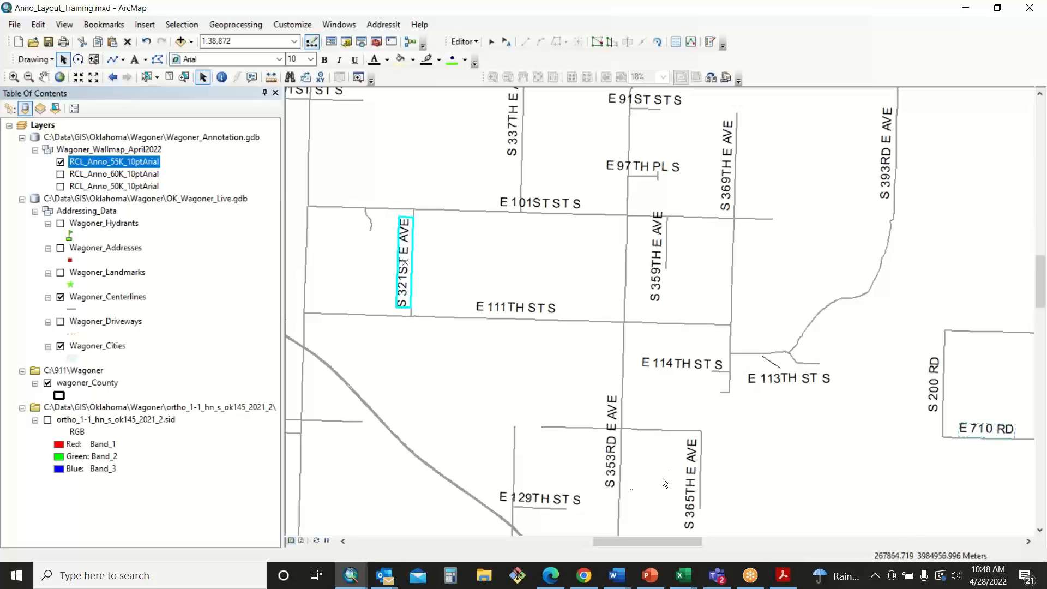
pyautogui.click(610, 478)
pyautogui.moveTo(610, 478)
pyautogui.mouseDown()
pyautogui.moveTo(611, 468)
pyautogui.moveTo(611, 510)
pyautogui.mouseUp()
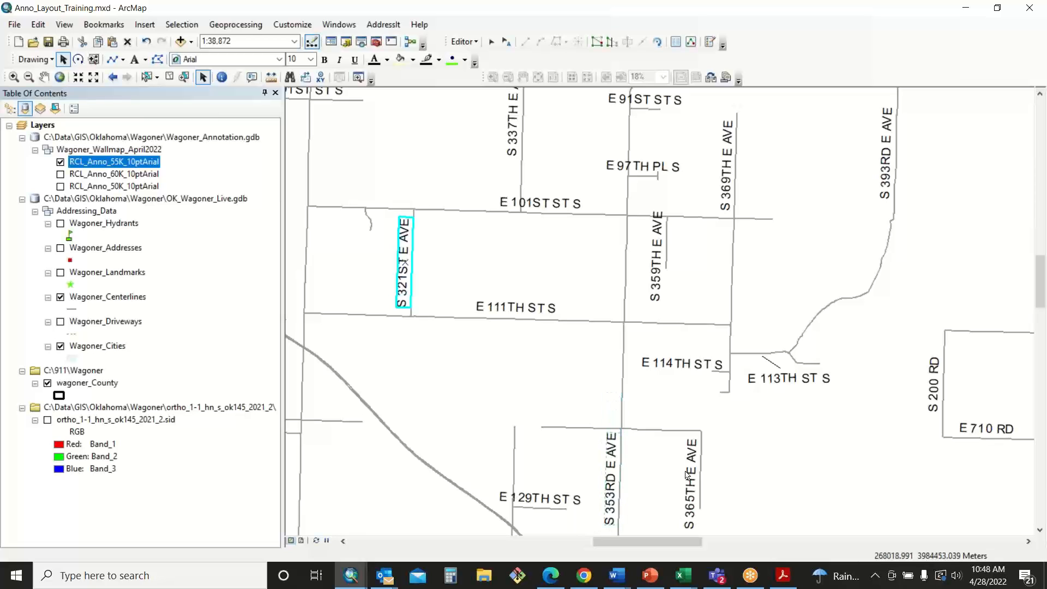
pyautogui.click(792, 458)
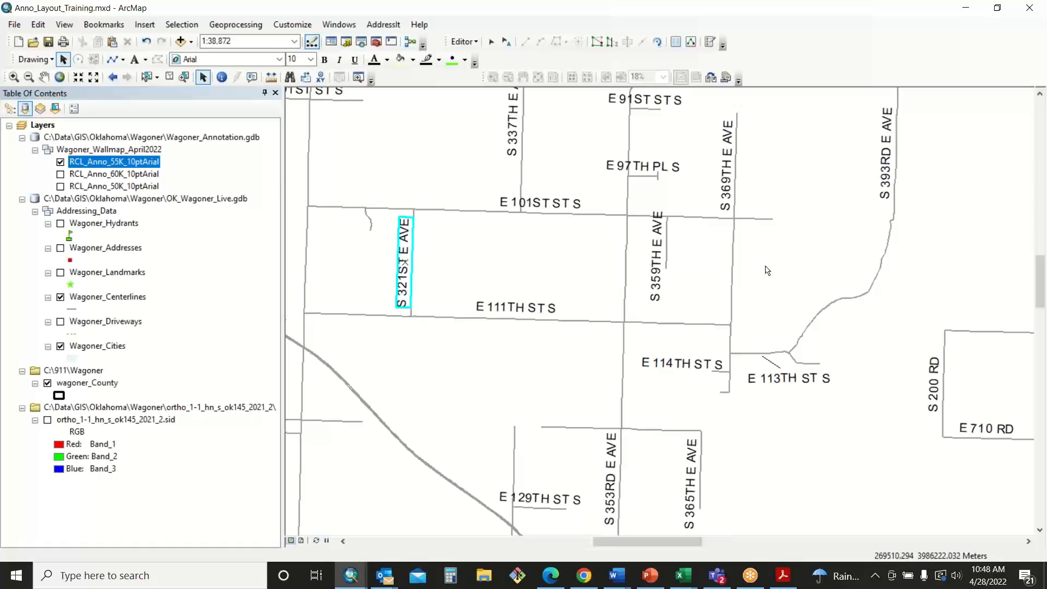
# Step: Move the S 369TH E AVE label to the east side of its road
pyautogui.click(729, 184)
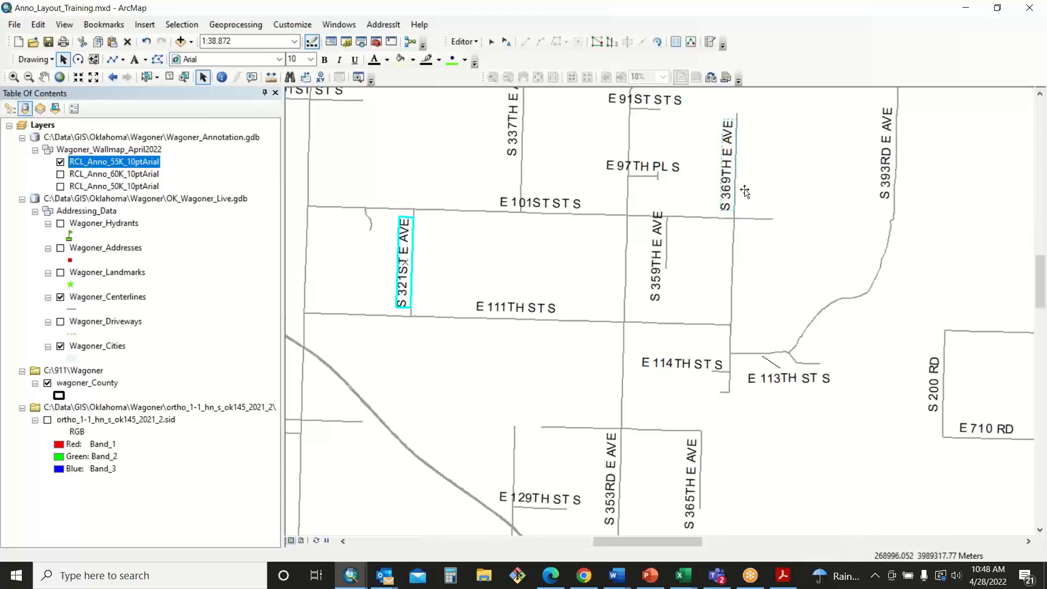
pyautogui.moveTo(745, 191)
pyautogui.mouseDown()
pyautogui.moveTo(762, 189)
pyautogui.moveTo(728, 182)
pyautogui.mouseUp()
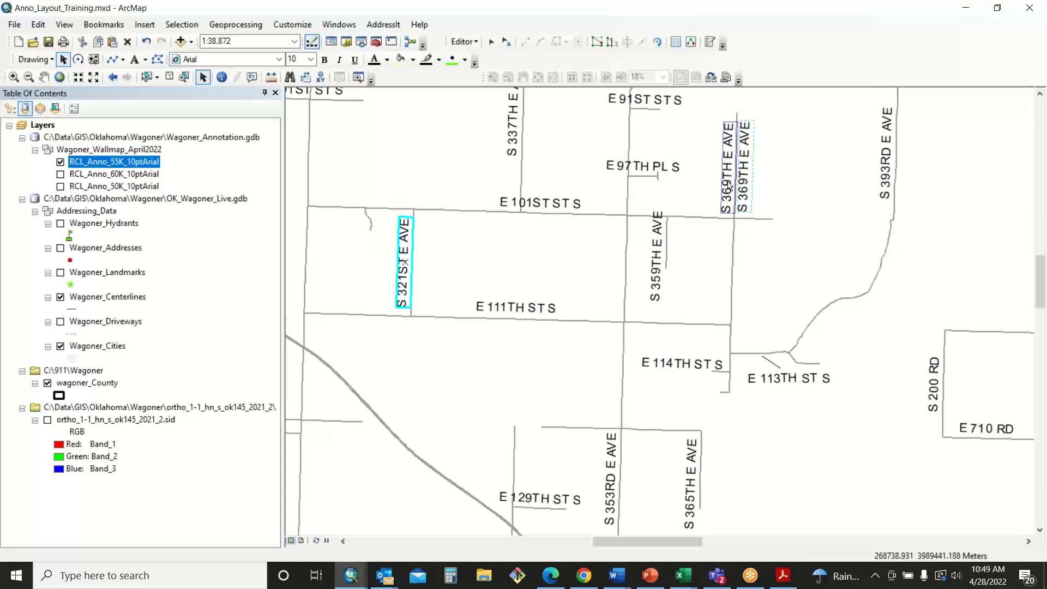
pyautogui.click(829, 197)
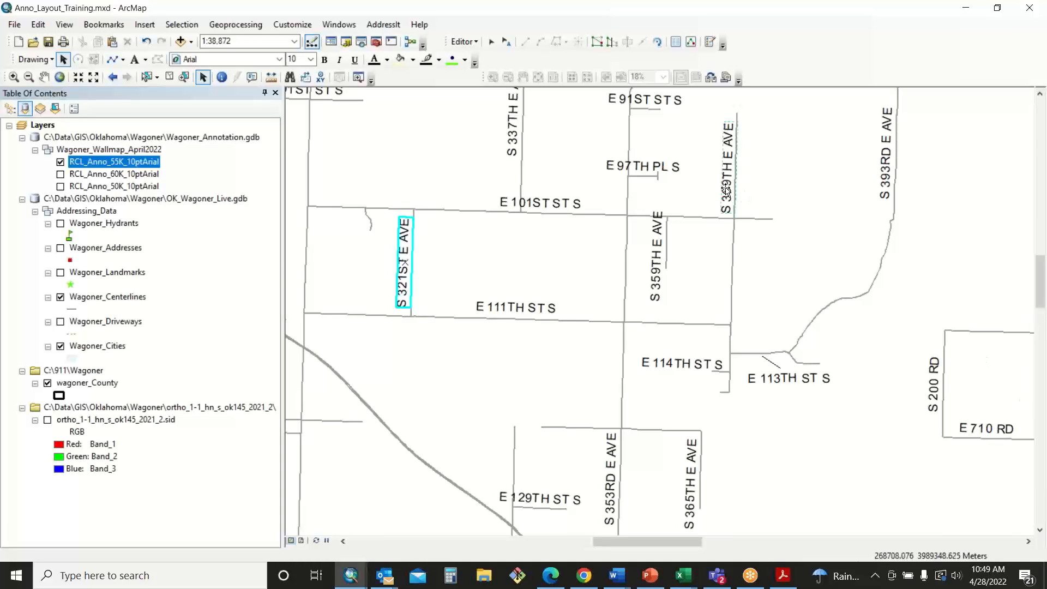
pyautogui.moveTo(726, 190); pyautogui.dragTo(746, 192)
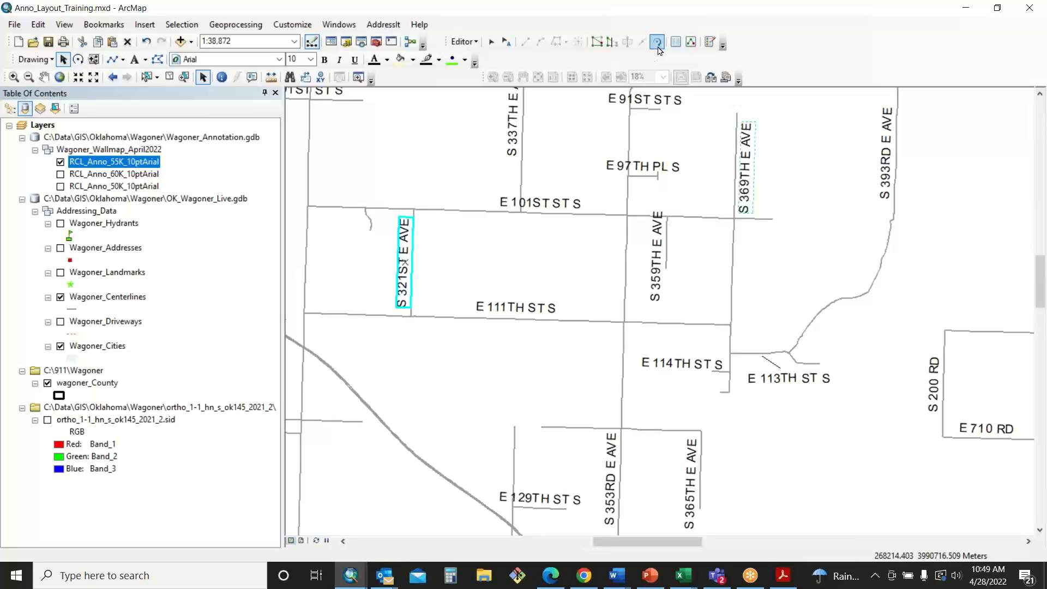
# Step: Rotate the S 369TH E AVE annotation about 180 degrees so that it reads from north to south
pyautogui.click(506, 42)
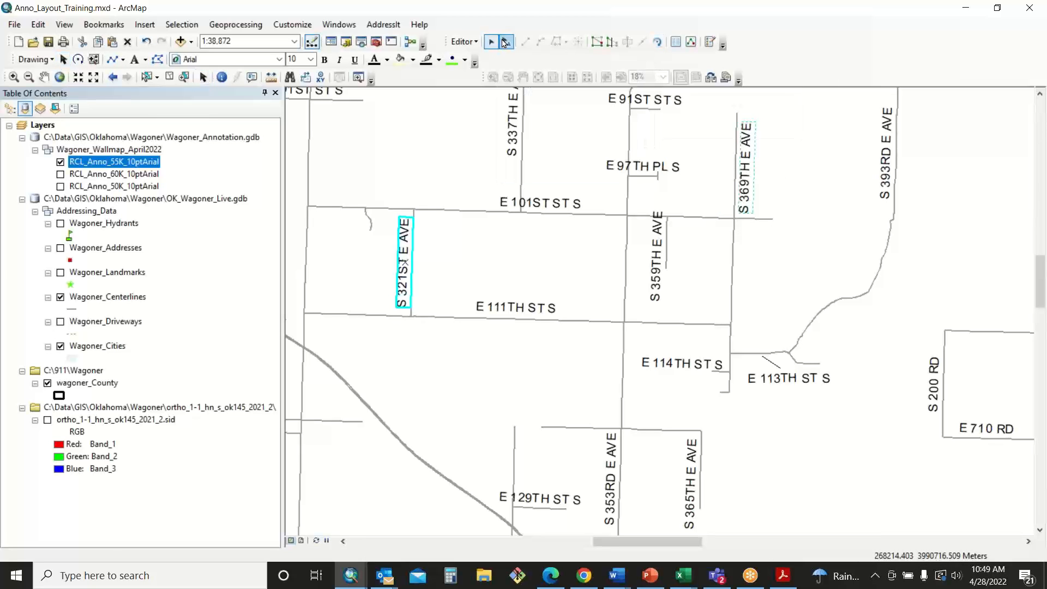
pyautogui.click(744, 167)
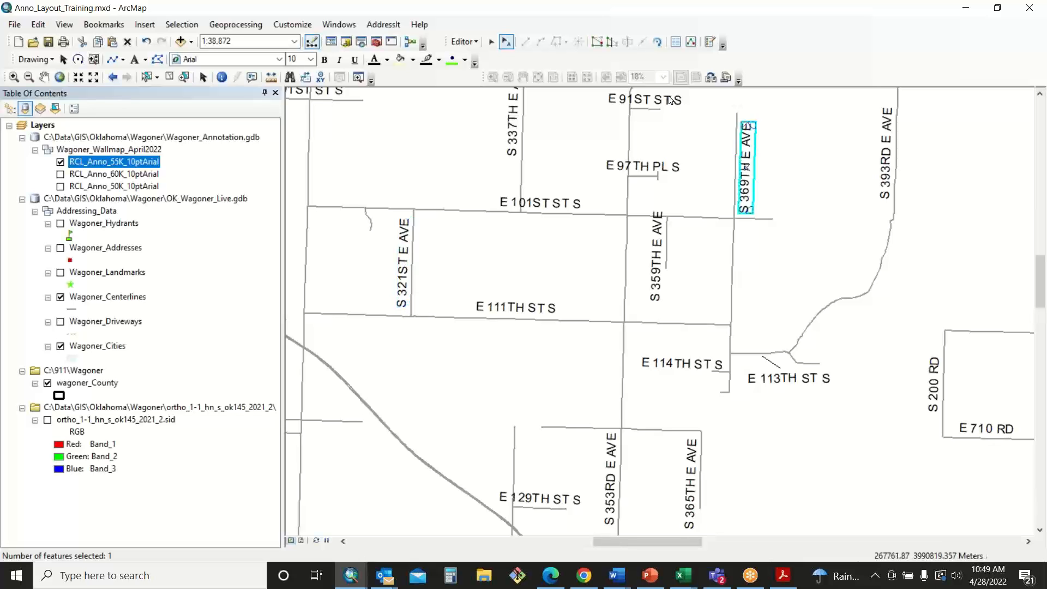
pyautogui.click(657, 42)
pyautogui.moveTo(754, 119)
pyautogui.mouseDown()
pyautogui.moveTo(802, 227)
pyautogui.moveTo(732, 283)
pyautogui.mouseUp()
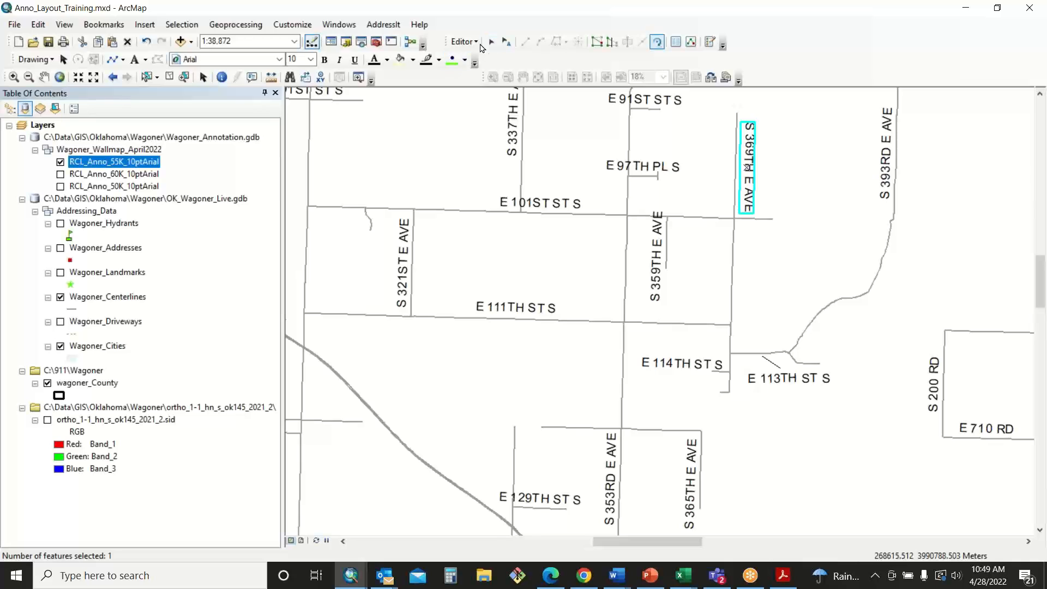
# Step: Move the rotated S 369TH E AVE label slightly southwest, closer to its road, and clear the selection
pyautogui.click(63, 60)
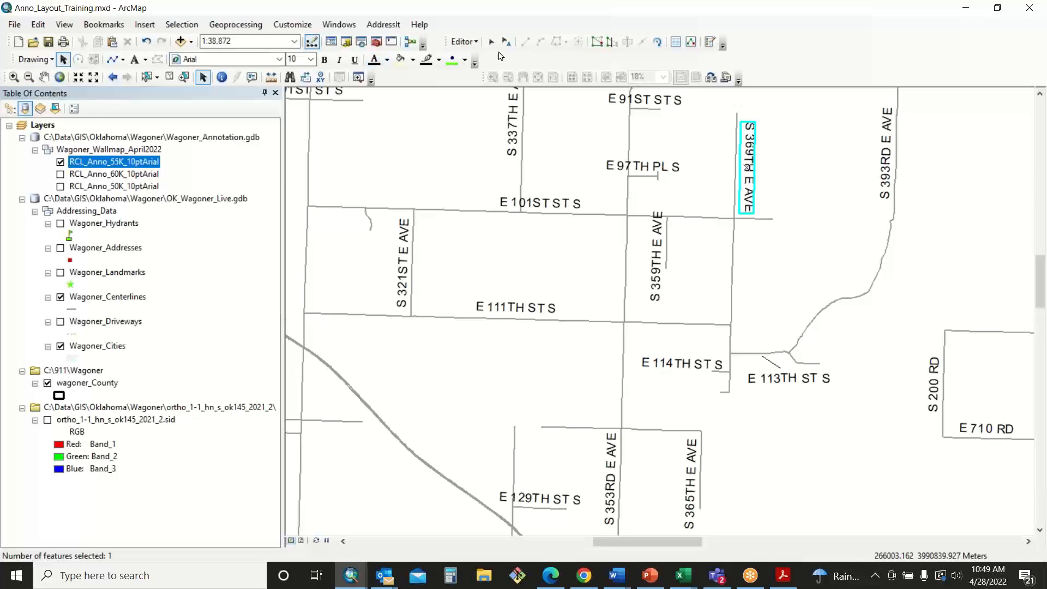
pyautogui.click(506, 42)
pyautogui.moveTo(756, 152)
pyautogui.mouseDown()
pyautogui.moveTo(771, 155)
pyautogui.moveTo(745, 154)
pyautogui.mouseUp()
pyautogui.click(801, 169)
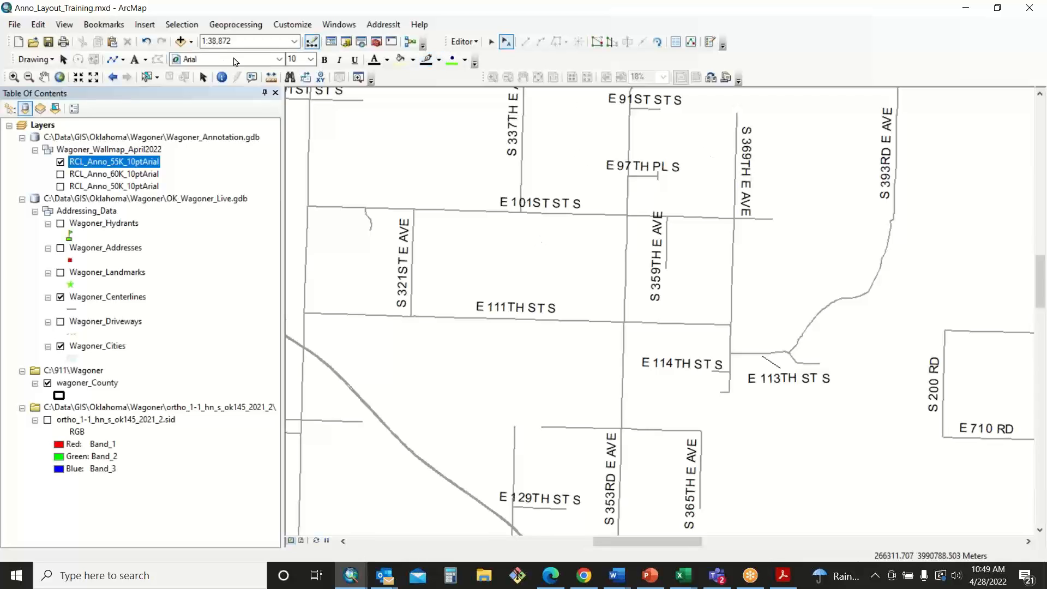
# Step: Set the E 101ST ST S label's angle to 0 and move it east along its road, past the S 337TH E AVE junction
pyautogui.click(63, 59)
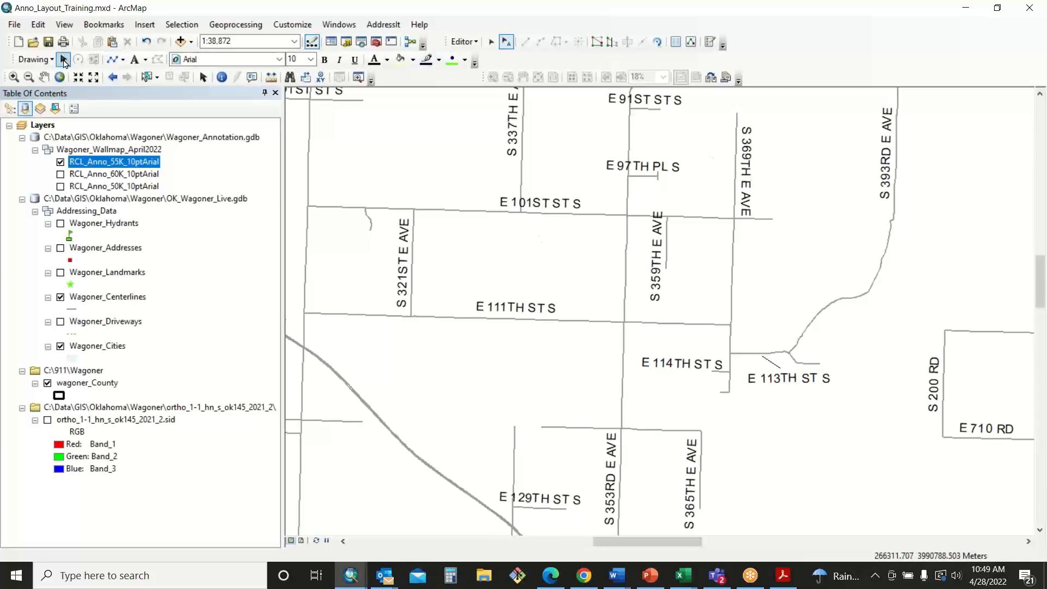
pyautogui.doubleClick(574, 210)
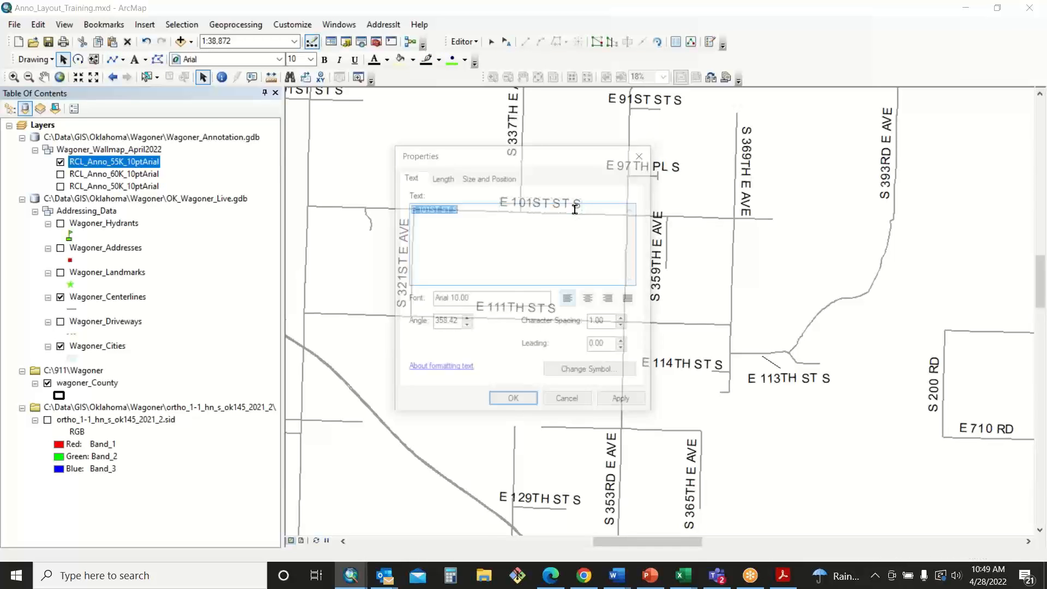
pyautogui.moveTo(460, 322); pyautogui.dragTo(404, 318)
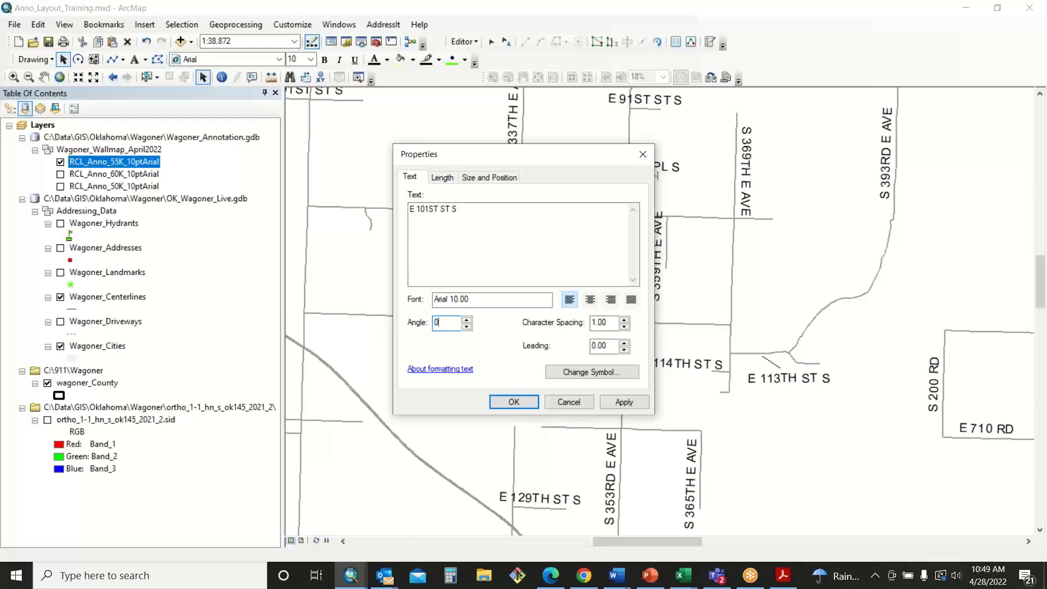
pyautogui.click(508, 404)
pyautogui.moveTo(550, 207); pyautogui.dragTo(581, 206)
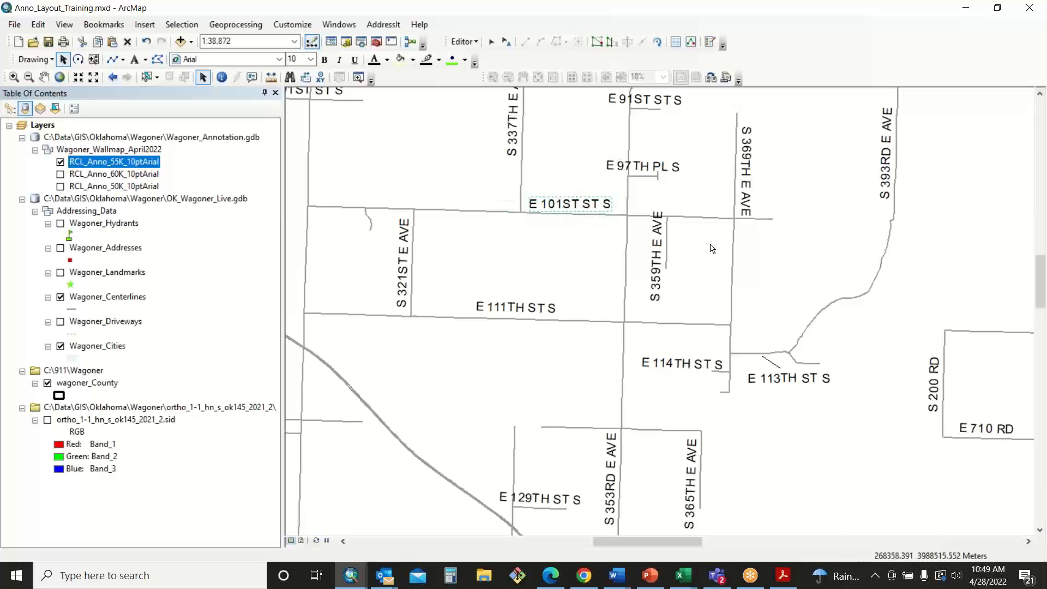
# Step: Set the text angle of the E 101ST ST S label to 358
pyautogui.doubleClick(594, 209)
pyautogui.press('Tab')
pyautogui.press('Tab')
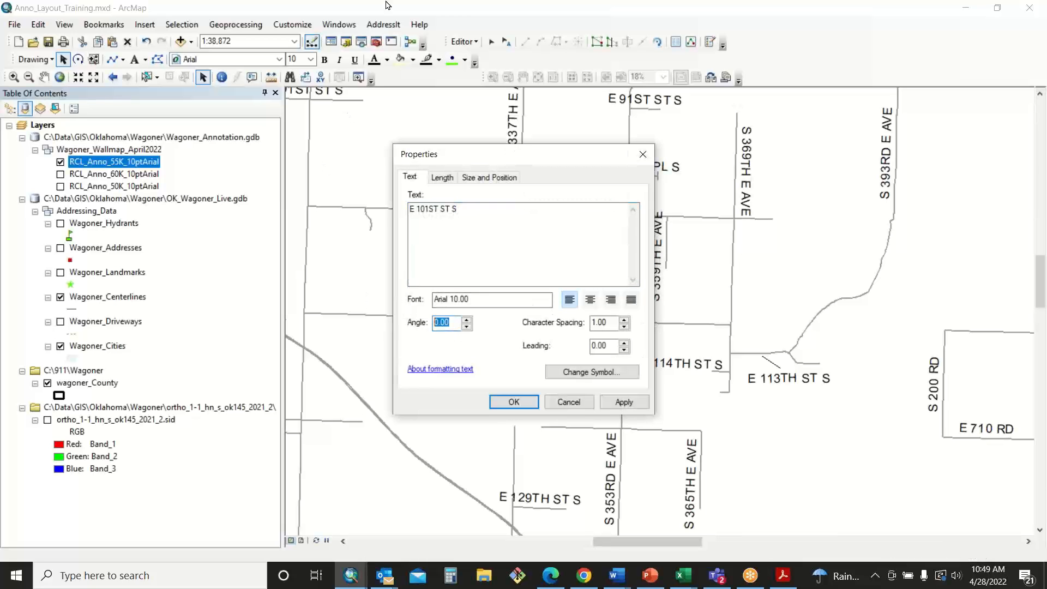
pyautogui.write('358')
pyautogui.click(514, 401)
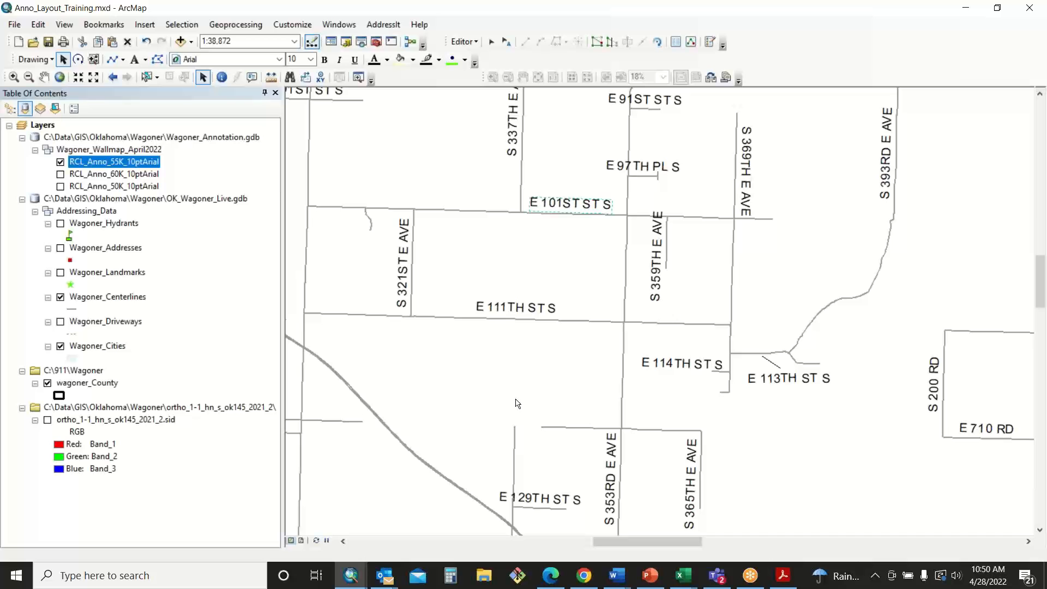
# Step: Set the text angle of the E 101ST ST S label to 90
pyautogui.doubleClick(589, 208)
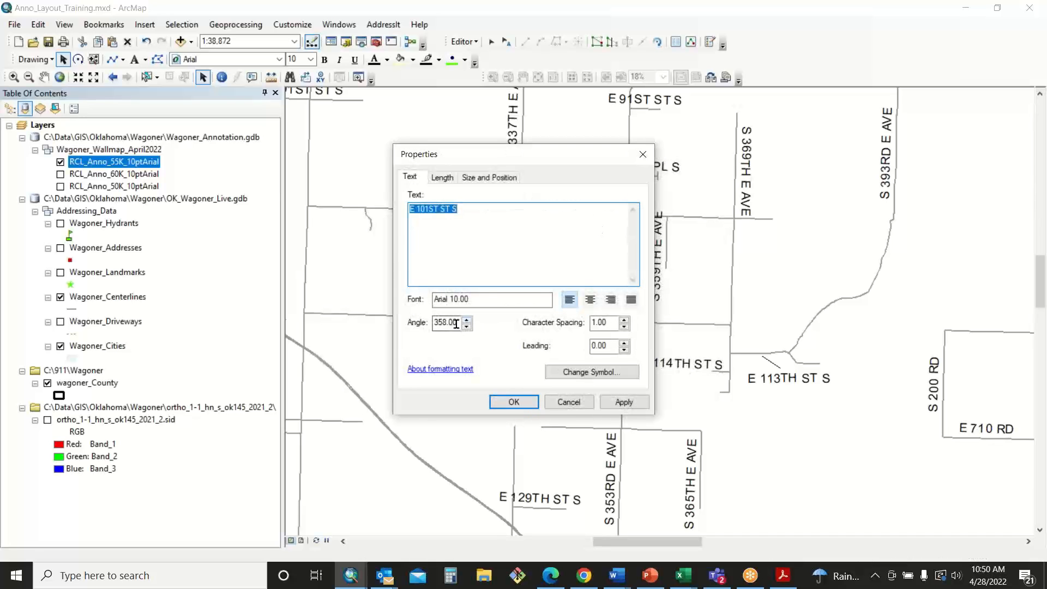
pyautogui.doubleClick(456, 322)
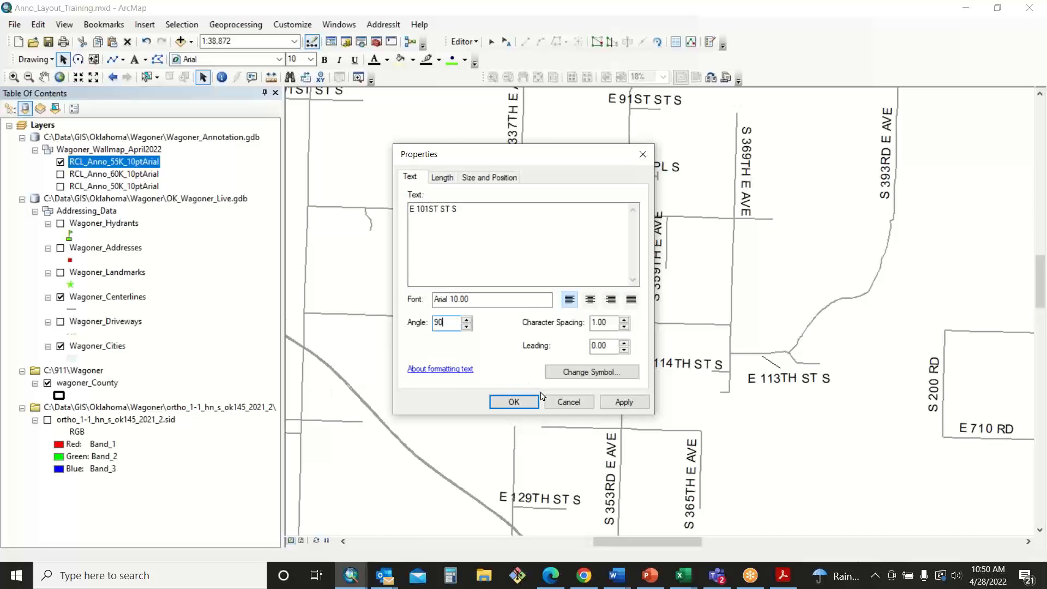
pyautogui.click(514, 402)
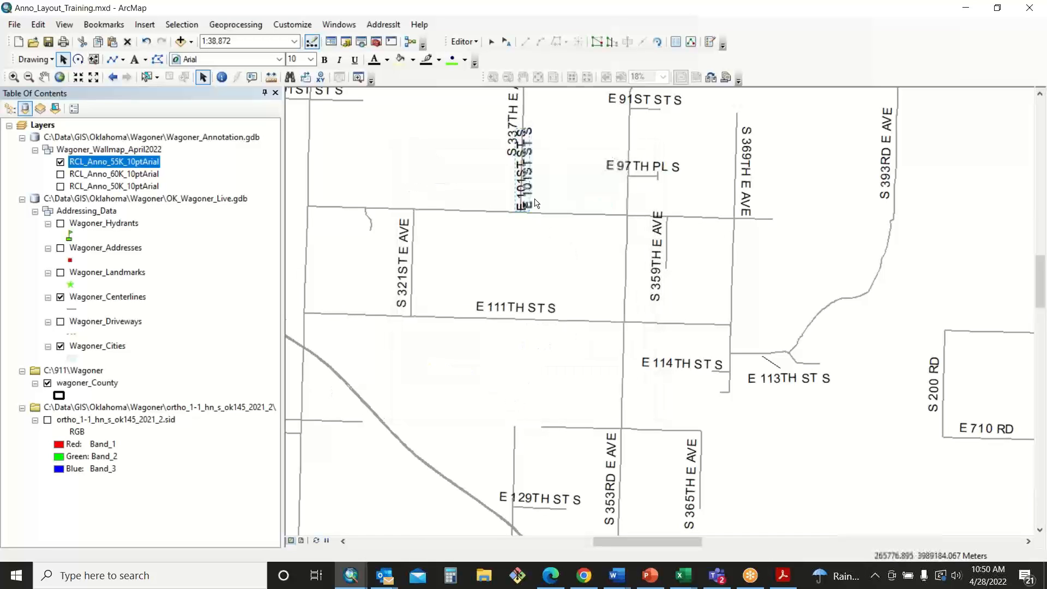
# Step: Set the E 101ST ST S label's angle to 270 and place it along the east side of S 337TH E AVE
pyautogui.moveTo(535, 200); pyautogui.dragTo(568, 200)
pyautogui.doubleClick(561, 180)
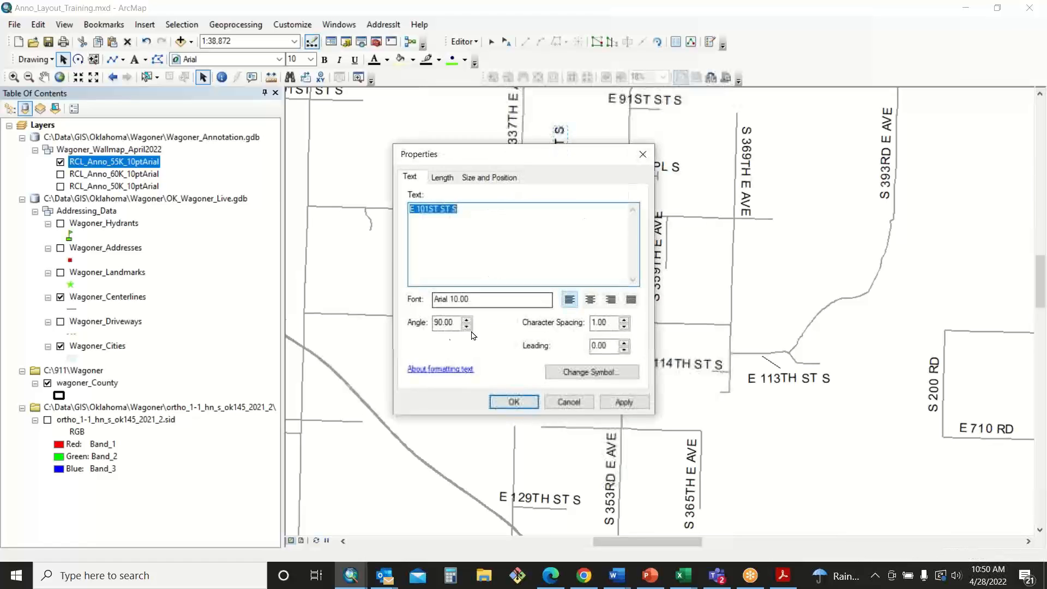
pyautogui.doubleClick(451, 322)
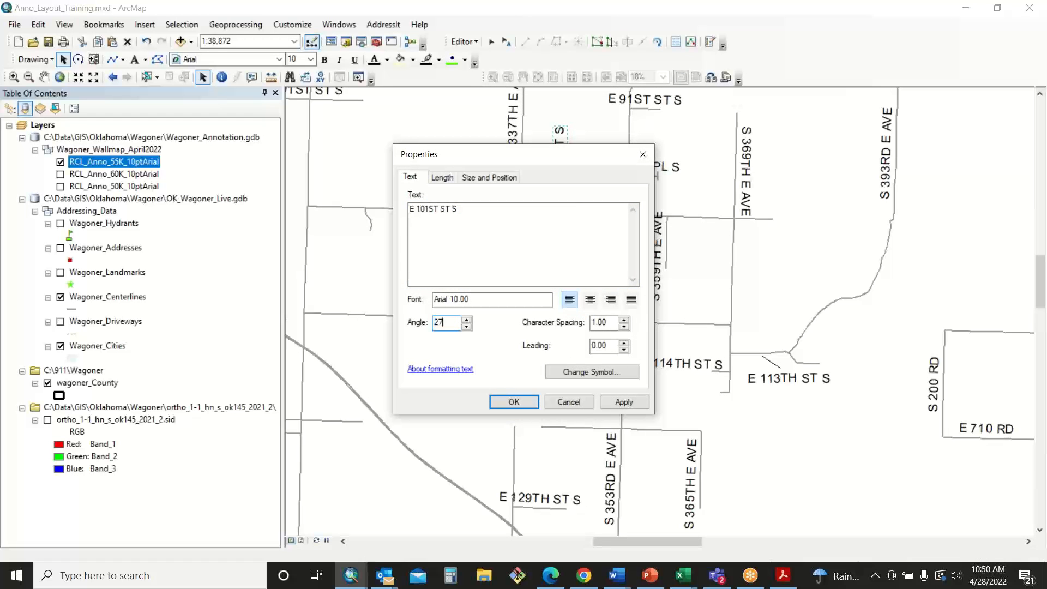
pyautogui.press('Return')
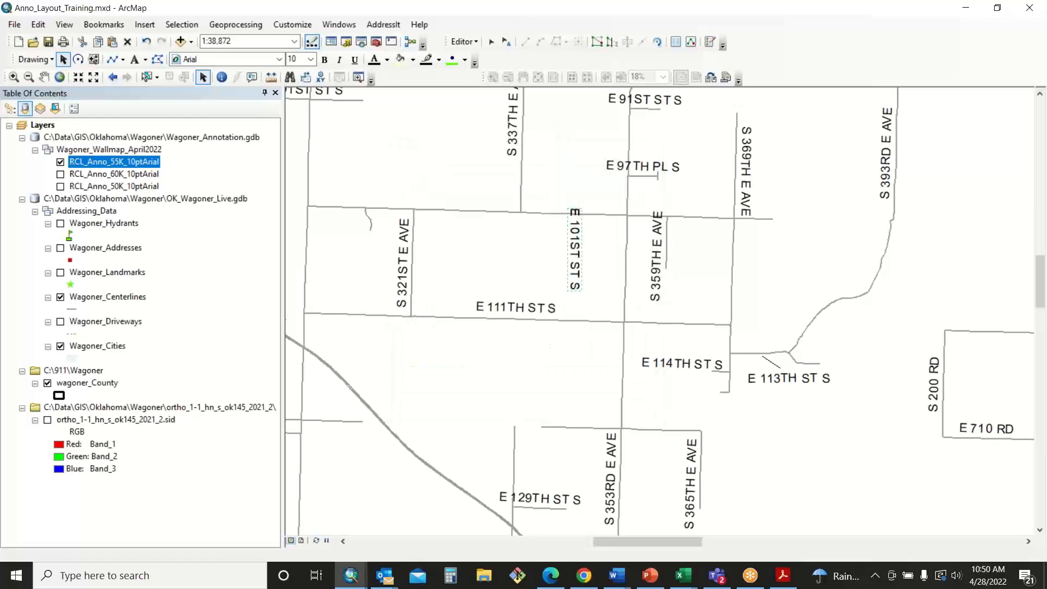
pyautogui.moveTo(578, 269); pyautogui.dragTo(530, 185)
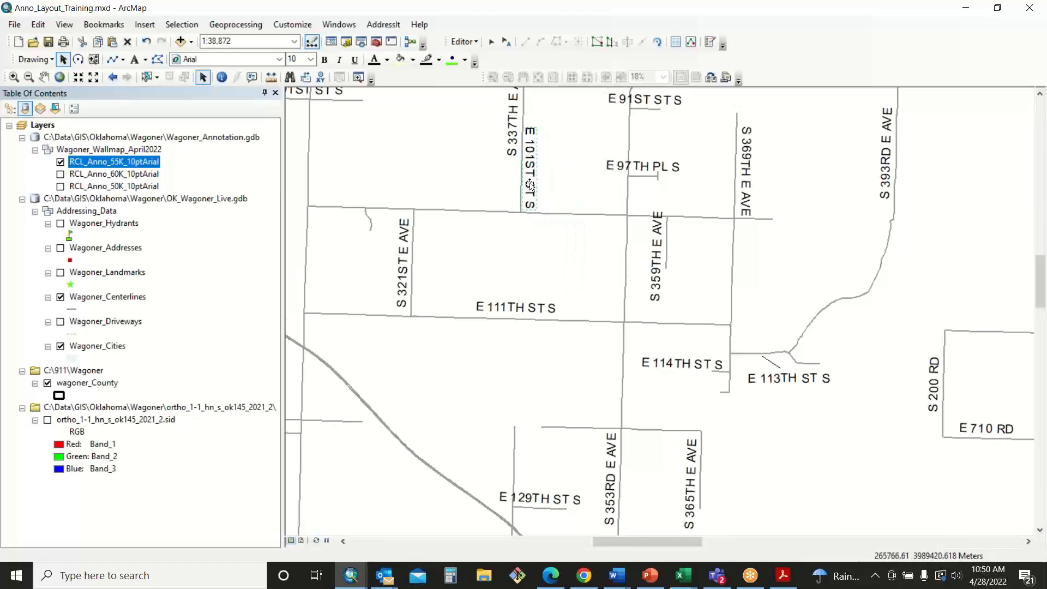
# Step: Set the E 101ST ST S label's angle to 45 and move it southwest so it starts just above its road
pyautogui.doubleClick(530, 185)
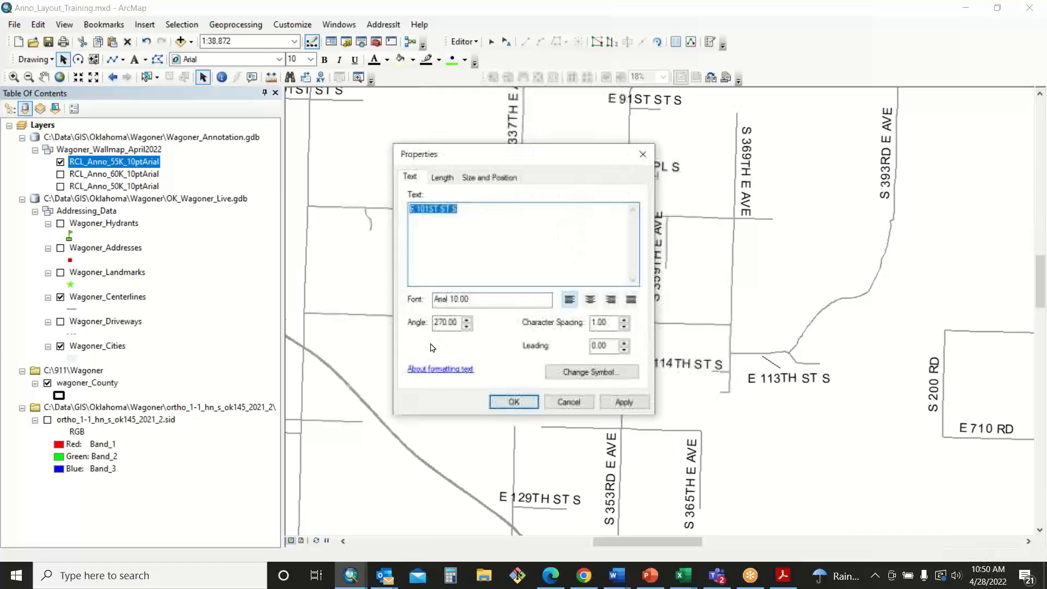
pyautogui.moveTo(459, 323); pyautogui.dragTo(409, 324)
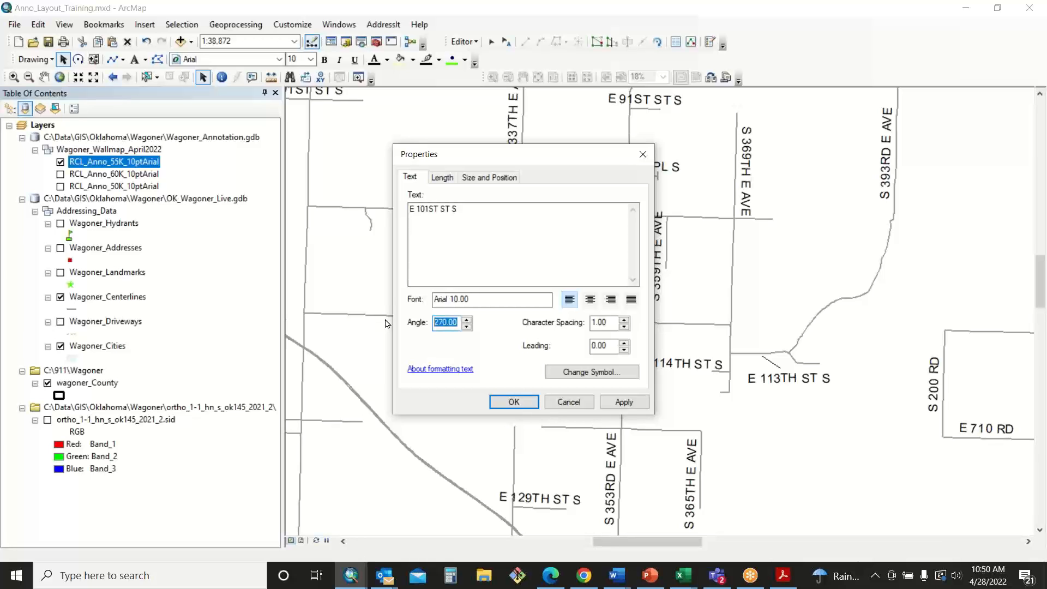
pyautogui.write('45')
pyautogui.click(512, 401)
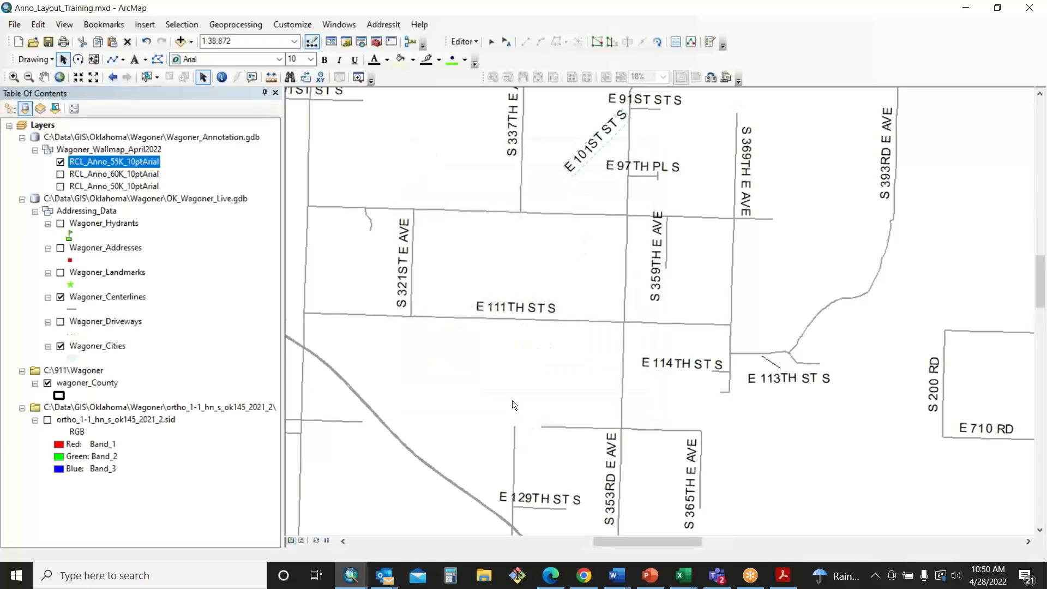
pyautogui.moveTo(587, 154); pyautogui.dragTo(553, 185)
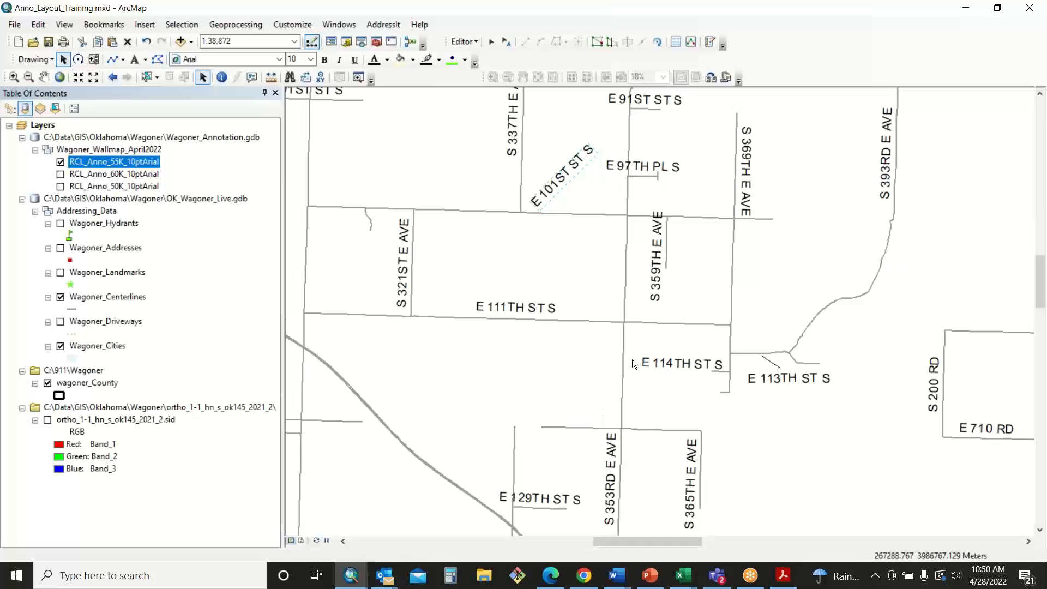
# Step: Set the E 101ST ST S label's angle to 0, place it just above its road, and rotate it slightly clockwise to parallel the line
pyautogui.doubleClick(557, 183)
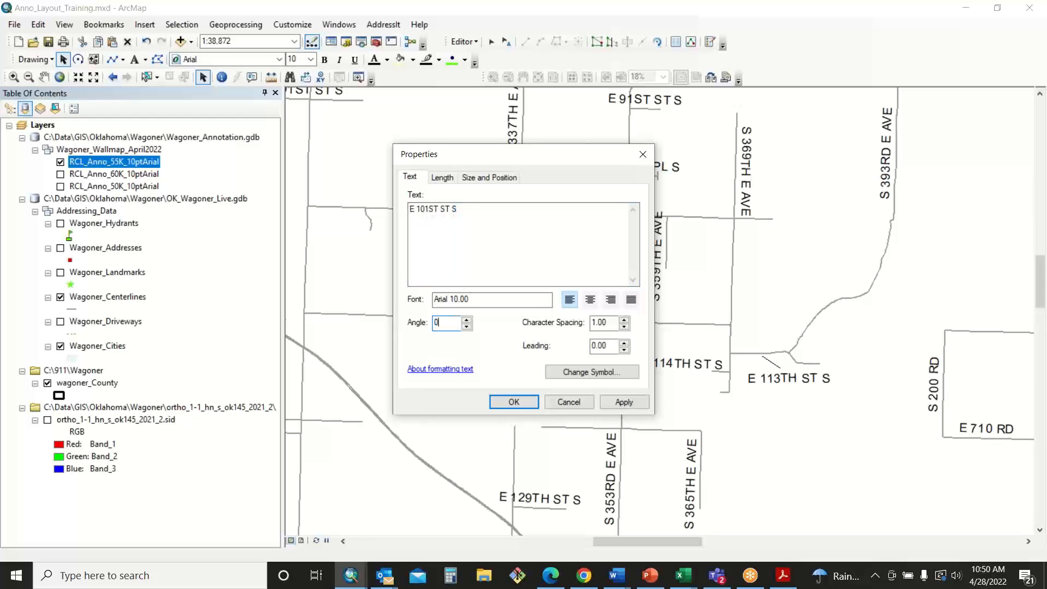
pyautogui.click(511, 402)
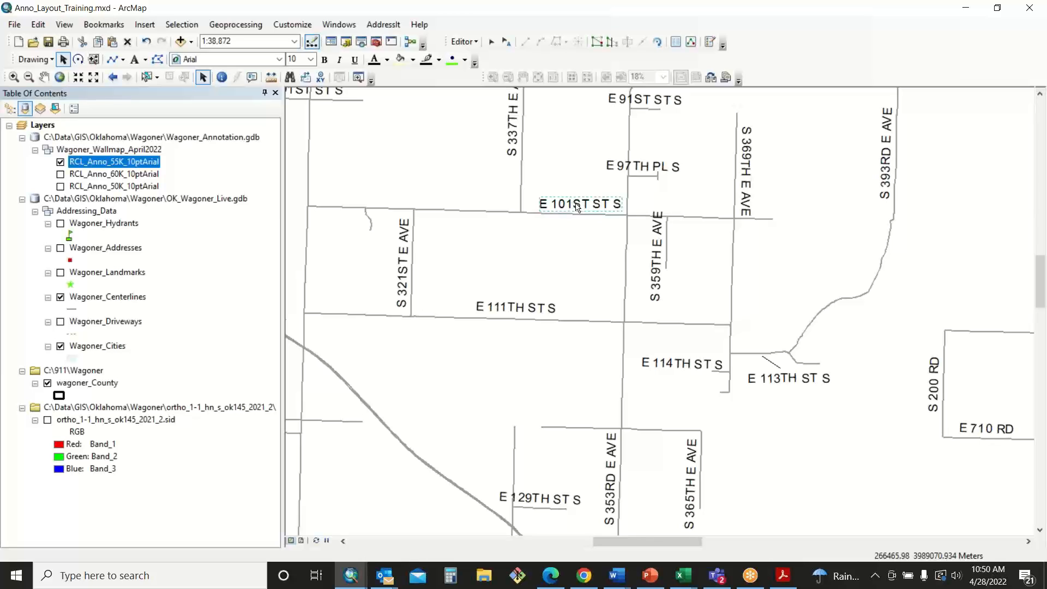
pyautogui.click(502, 45)
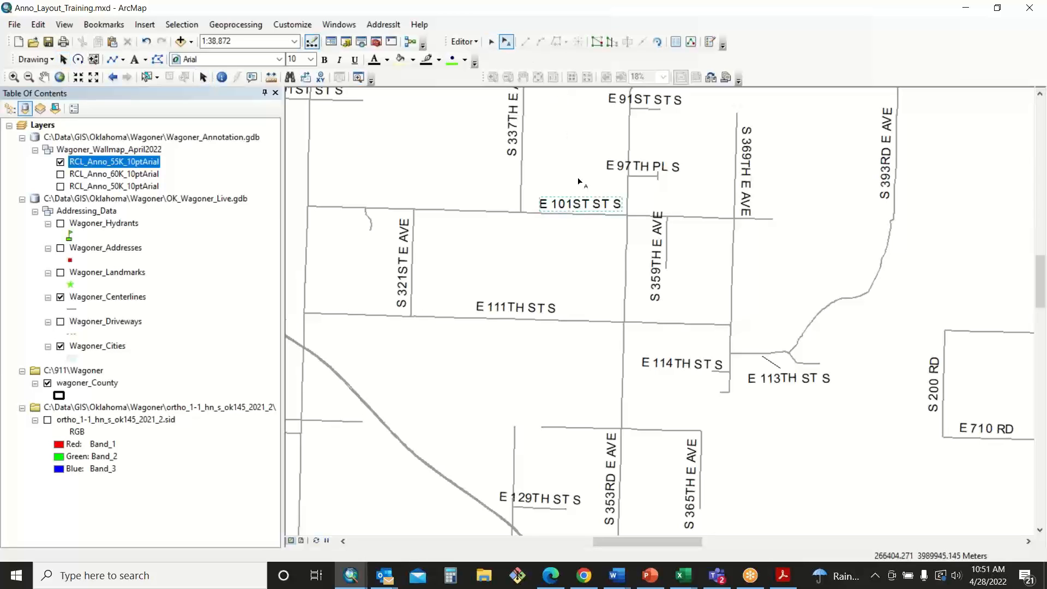
pyautogui.click(657, 42)
pyautogui.moveTo(630, 213); pyautogui.dragTo(633, 213)
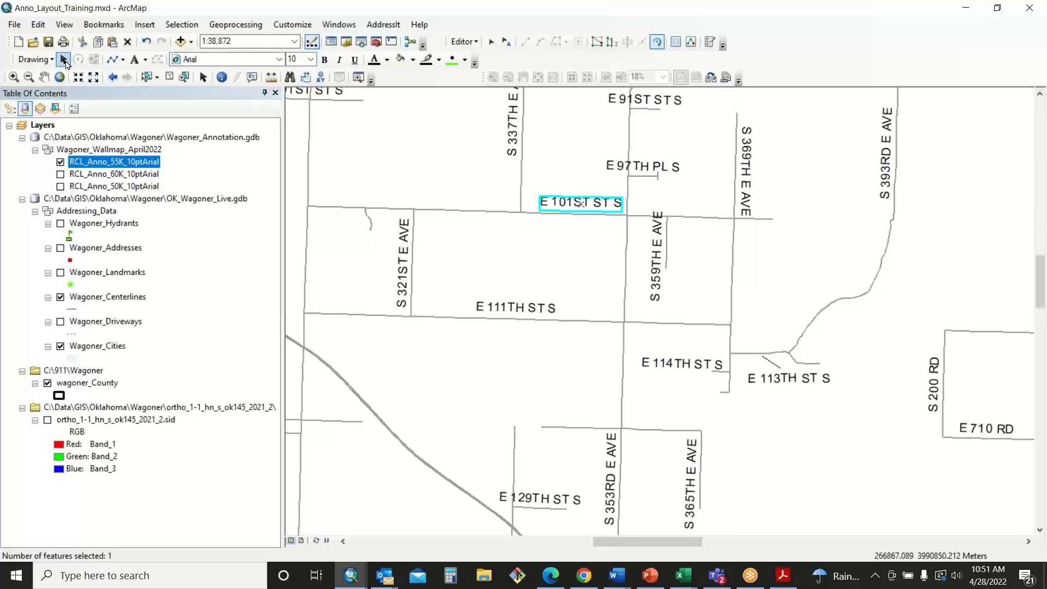
# Step: Open the annotation attributes of the selected E 101ST ST S label and move their window clear of the label
pyautogui.click(63, 60)
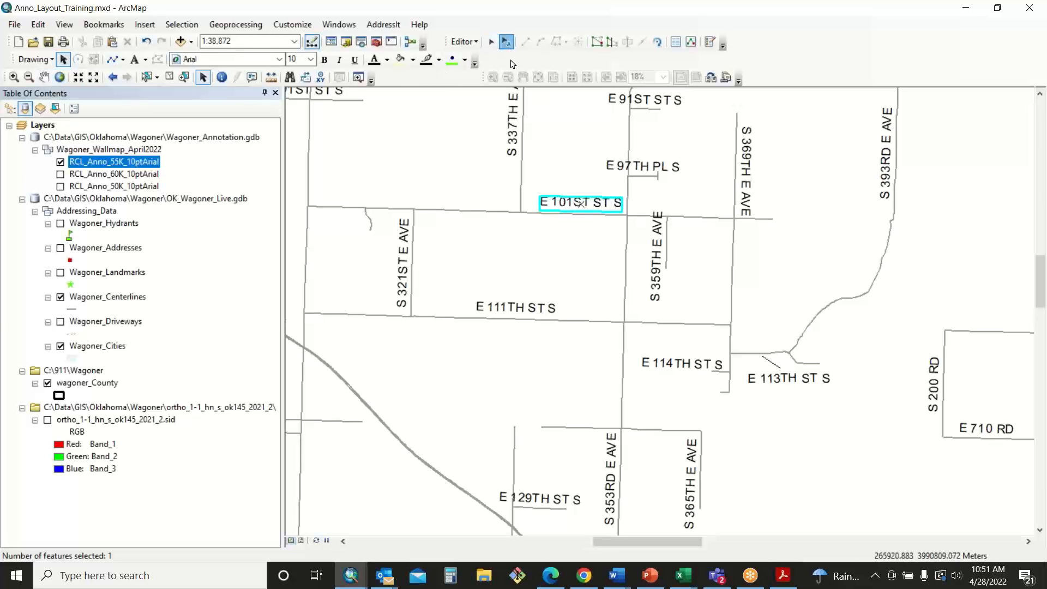
pyautogui.click(507, 43)
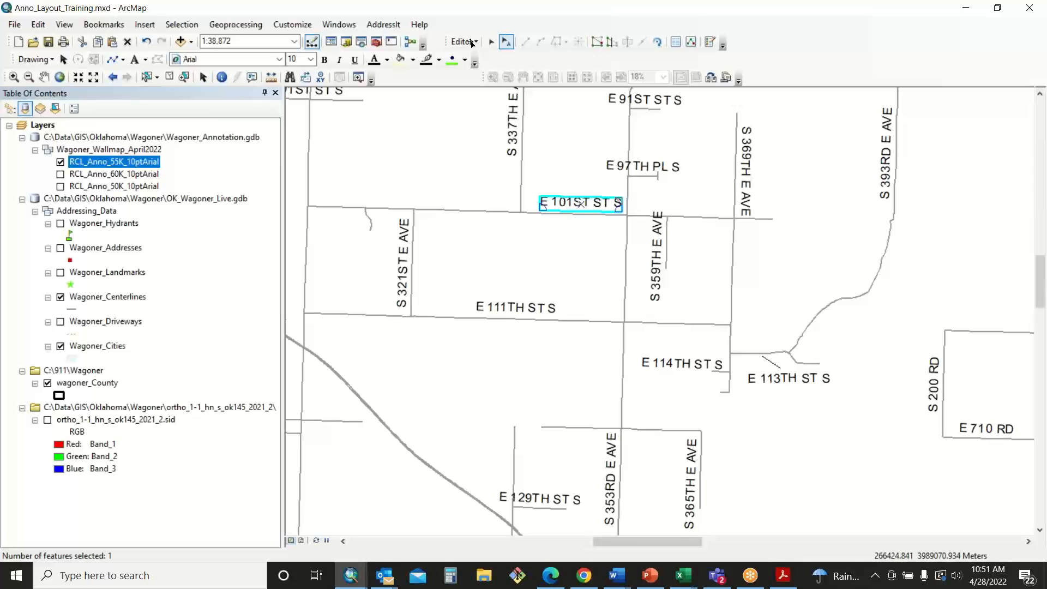
pyautogui.click(470, 41)
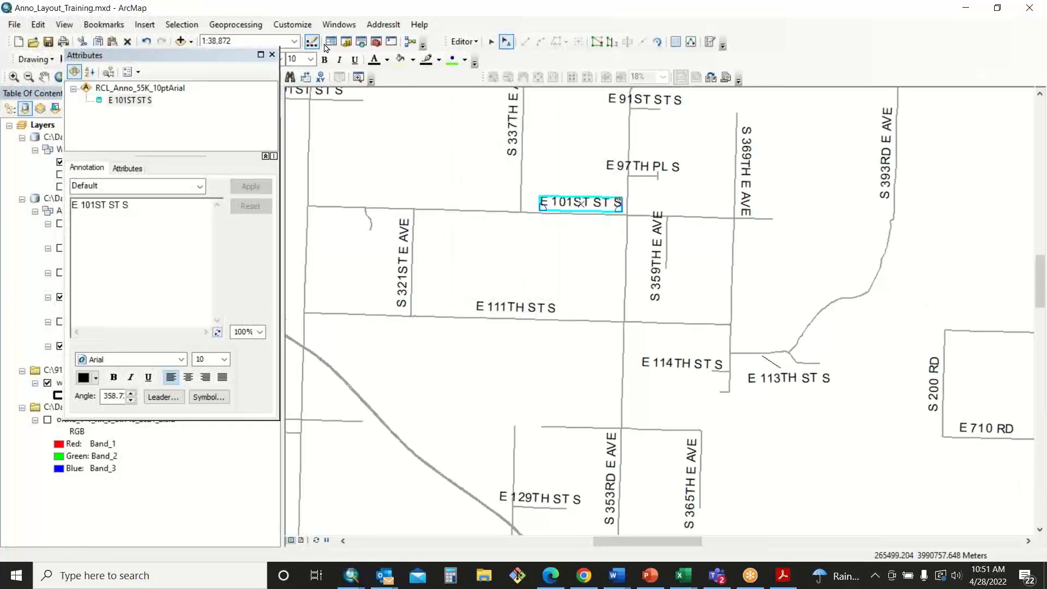
pyautogui.moveTo(181, 58); pyautogui.dragTo(904, 76)
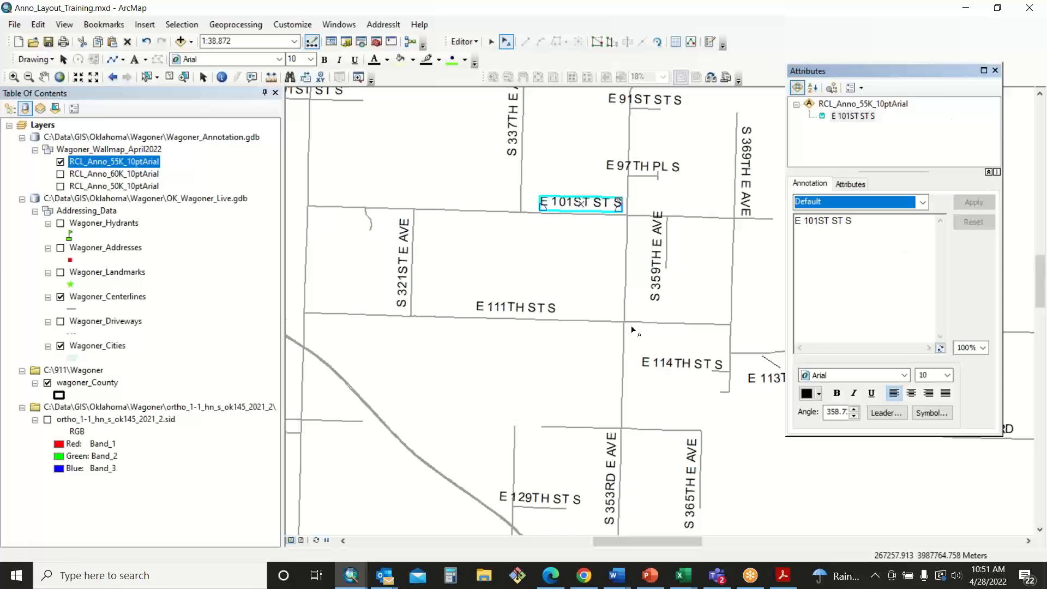
# Step: Try to apply a font size of 8 to the E 101ST ST S label
pyautogui.click(932, 303)
pyautogui.moveTo(845, 224)
pyautogui.mouseDown()
pyautogui.moveTo(771, 222)
pyautogui.moveTo(918, 220)
pyautogui.mouseUp()
pyautogui.click(927, 375)
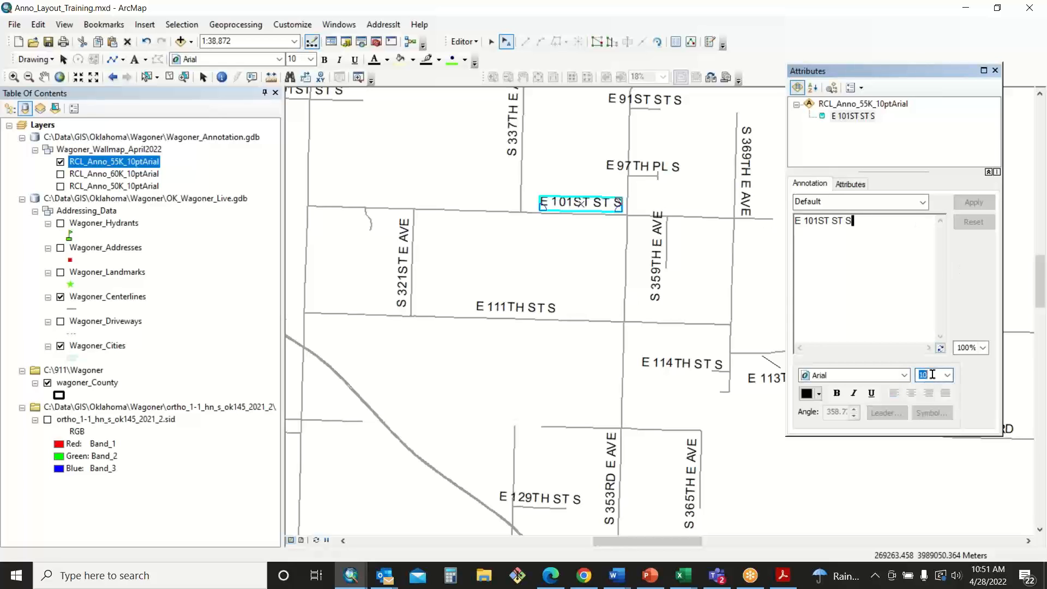
pyautogui.write('8')
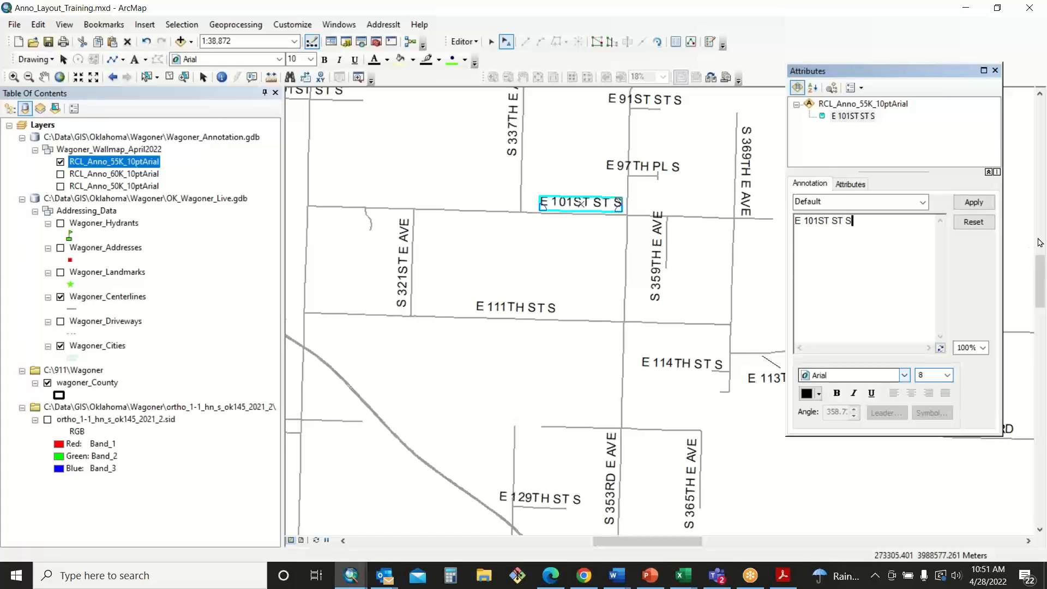
pyautogui.click(977, 205)
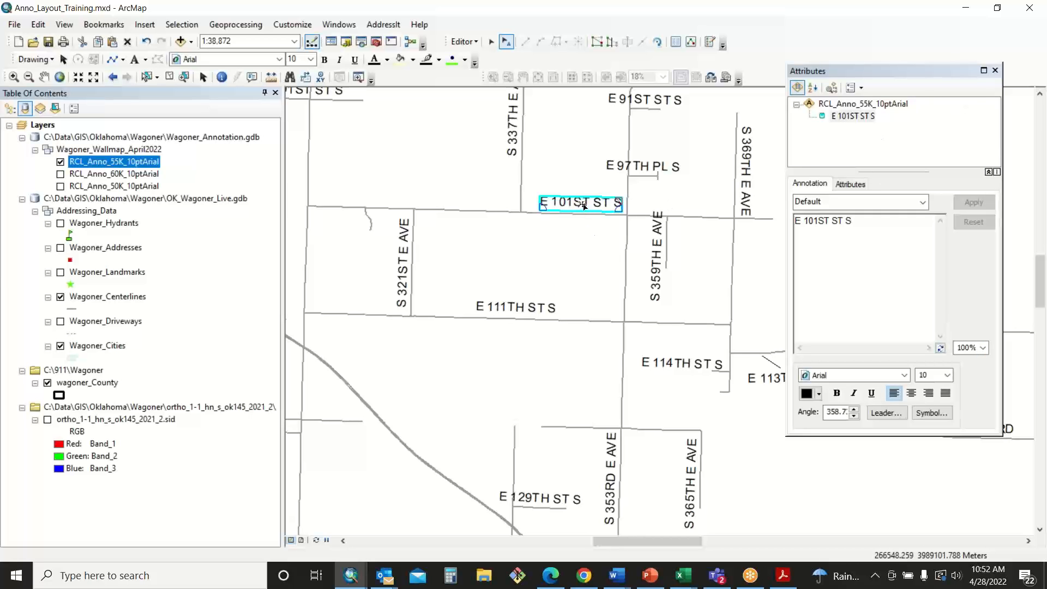
# Step: Select the full text of the E 101ST ST S label, apply font size 8 to it, and clear the feature selection
pyautogui.click(872, 224)
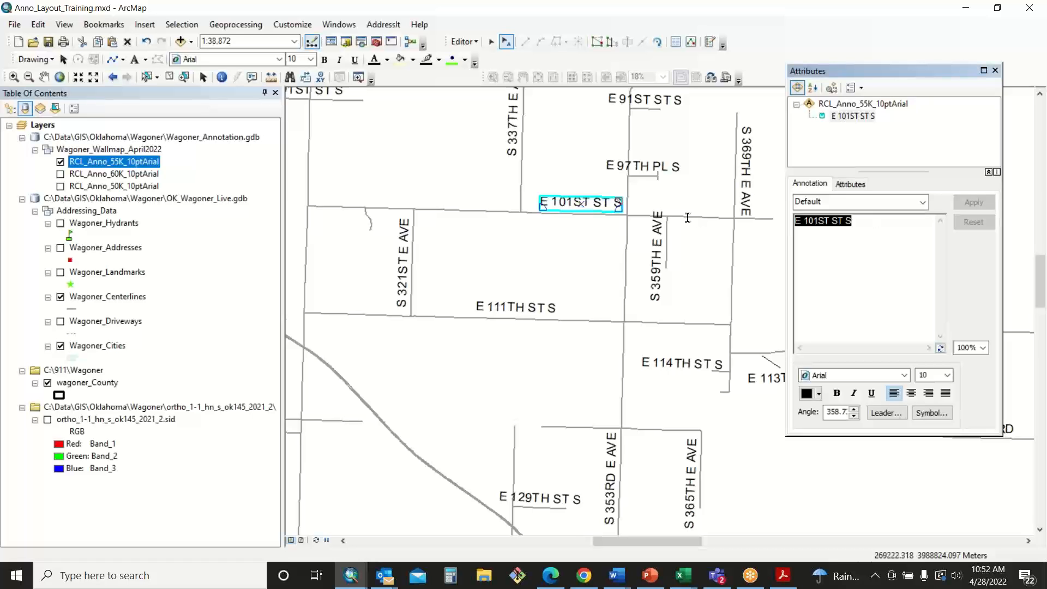
pyautogui.doubleClick(926, 375)
pyautogui.write('8')
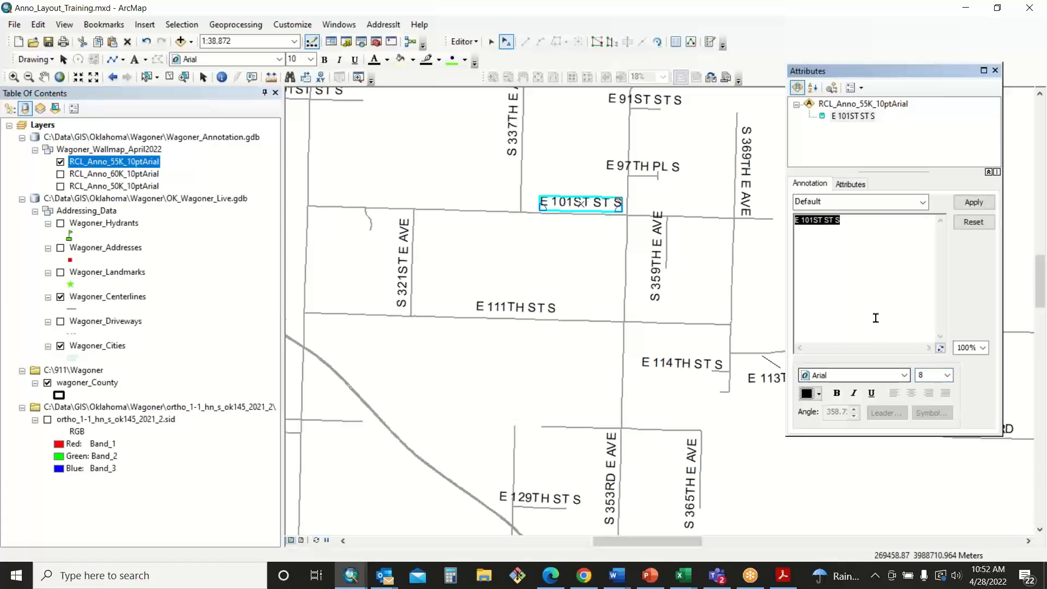
pyautogui.click(973, 202)
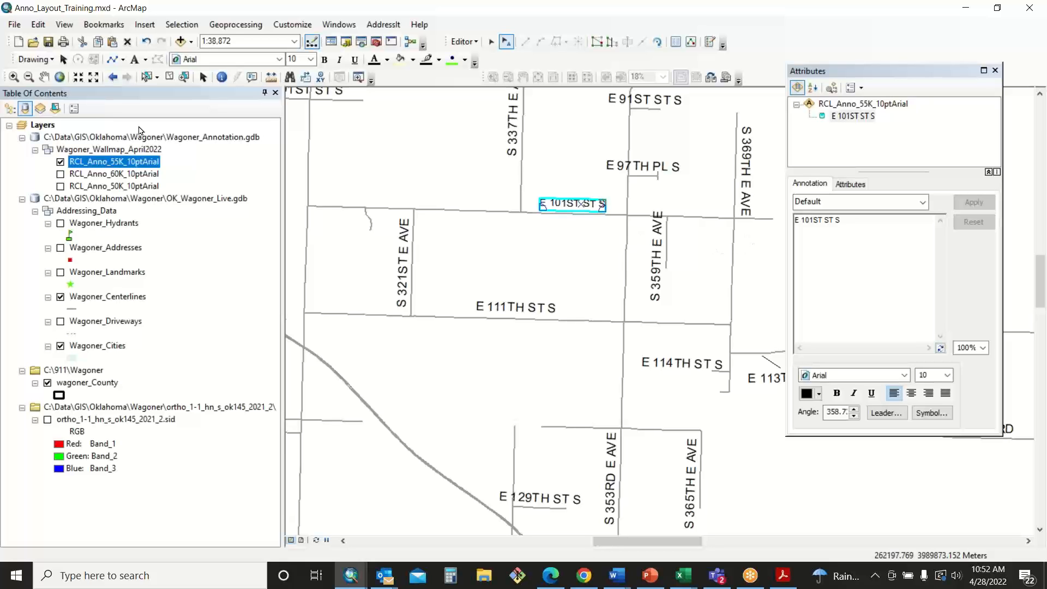
pyautogui.click(169, 79)
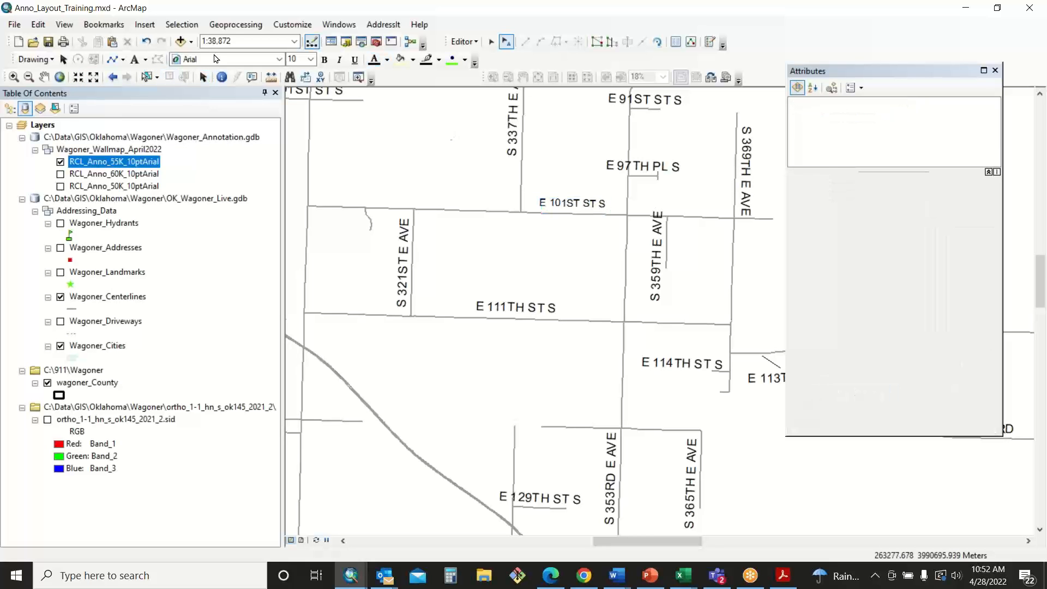
# Step: Examine the E 101ST ST S label's text properties and symbol settings, leaving both without changes
pyautogui.click(203, 77)
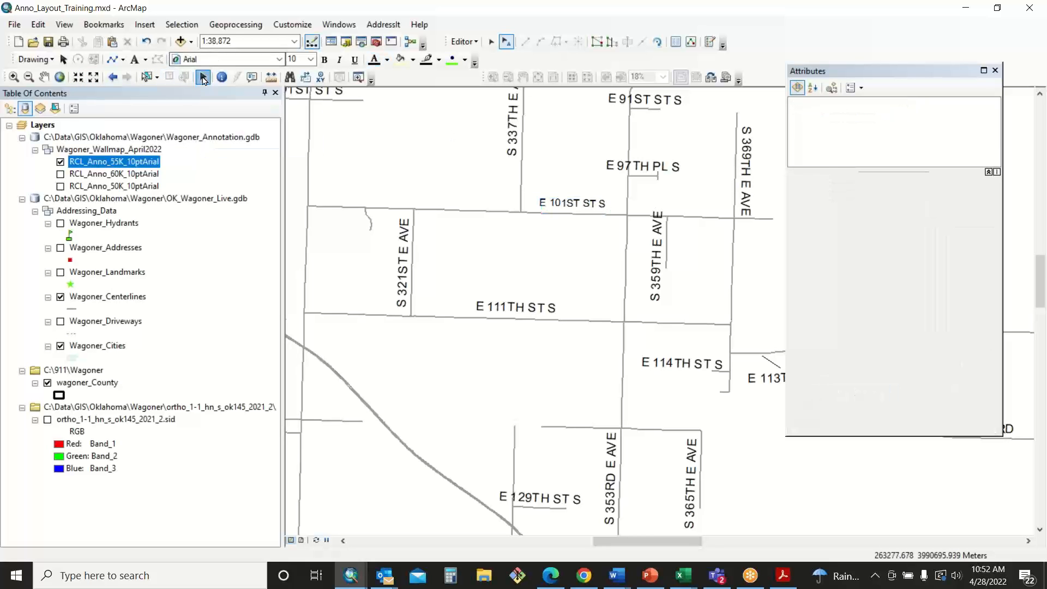
pyautogui.click(581, 204)
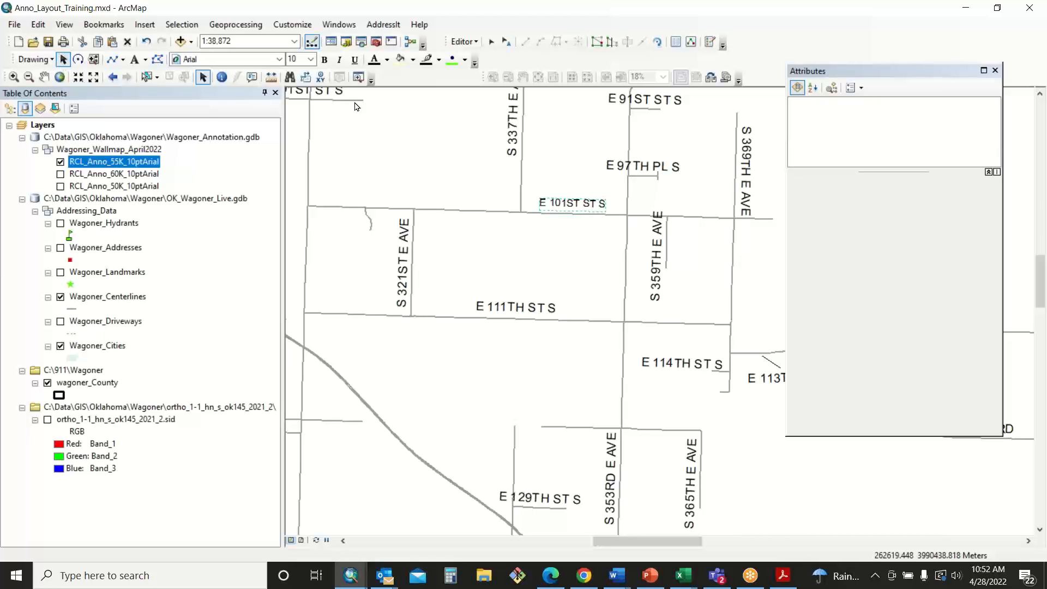
pyautogui.doubleClick(584, 203)
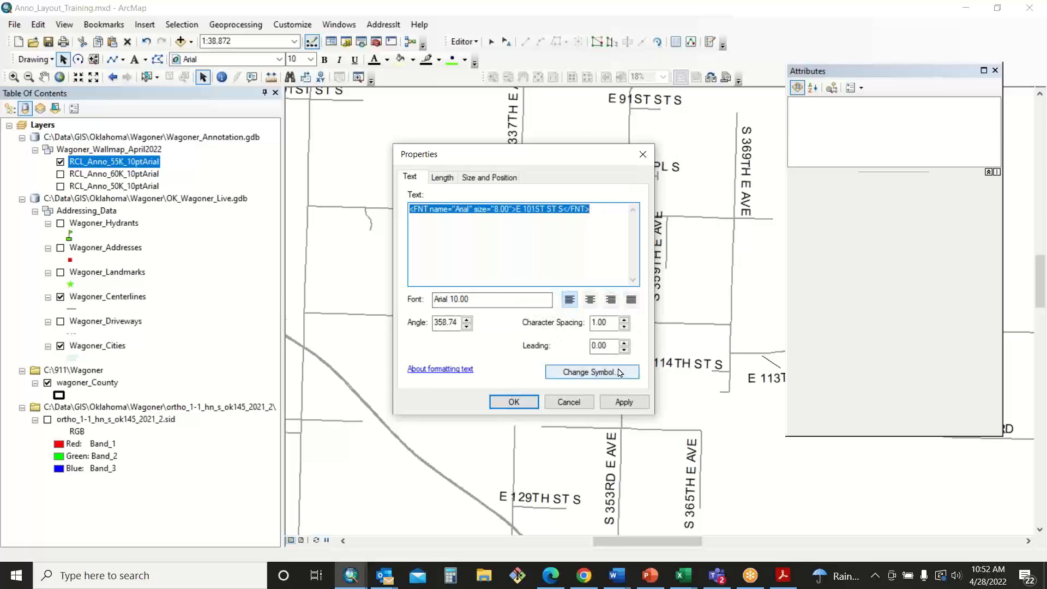
pyautogui.click(598, 375)
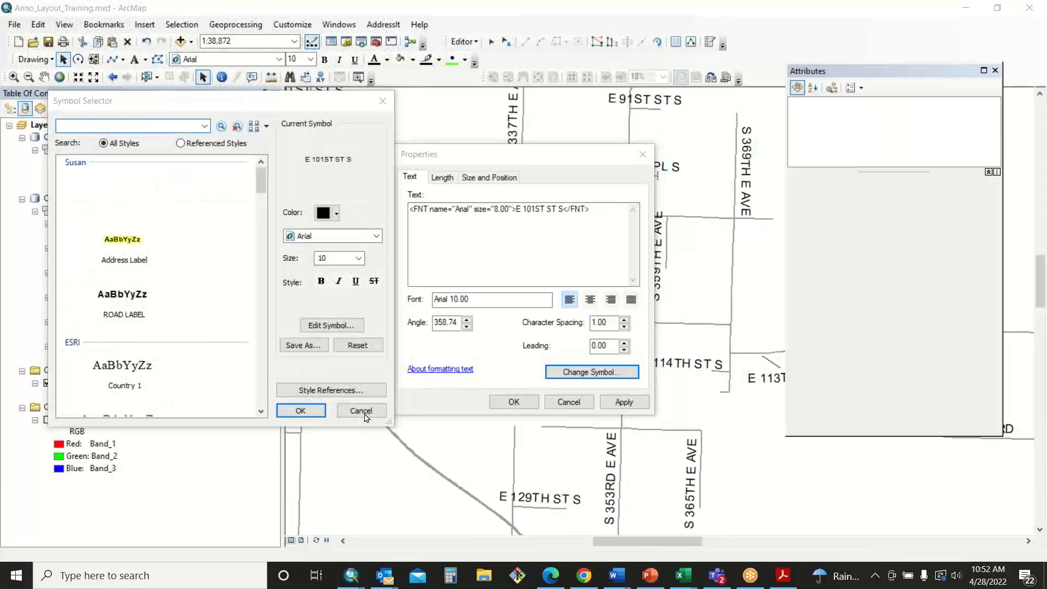
pyautogui.click(361, 411)
pyautogui.click(569, 402)
# Step: Set the font size of the E 97TH PL S label's full text to 9
pyautogui.click(506, 42)
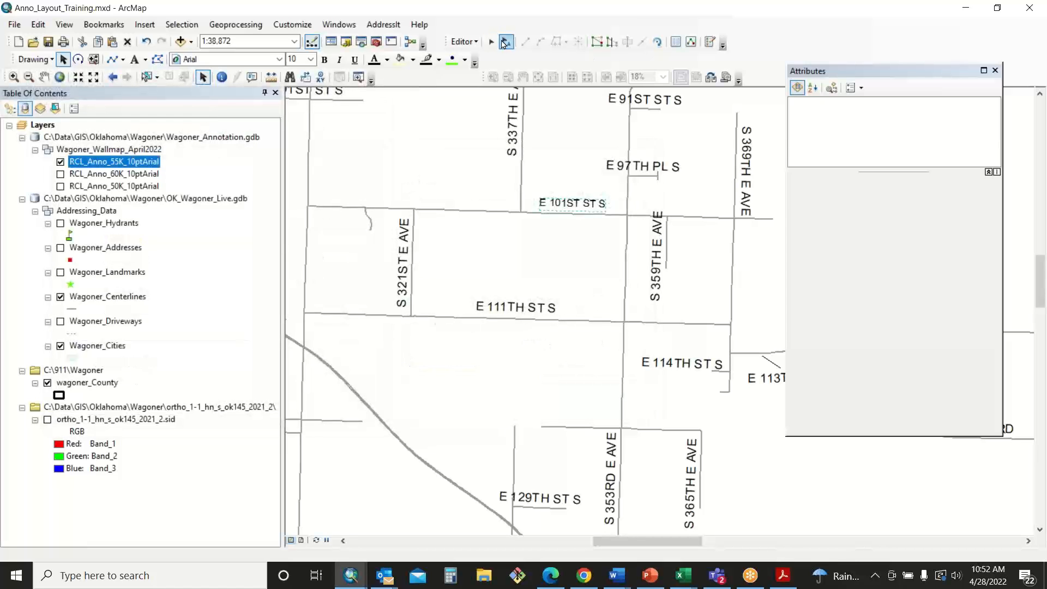
pyautogui.click(652, 170)
pyautogui.click(876, 223)
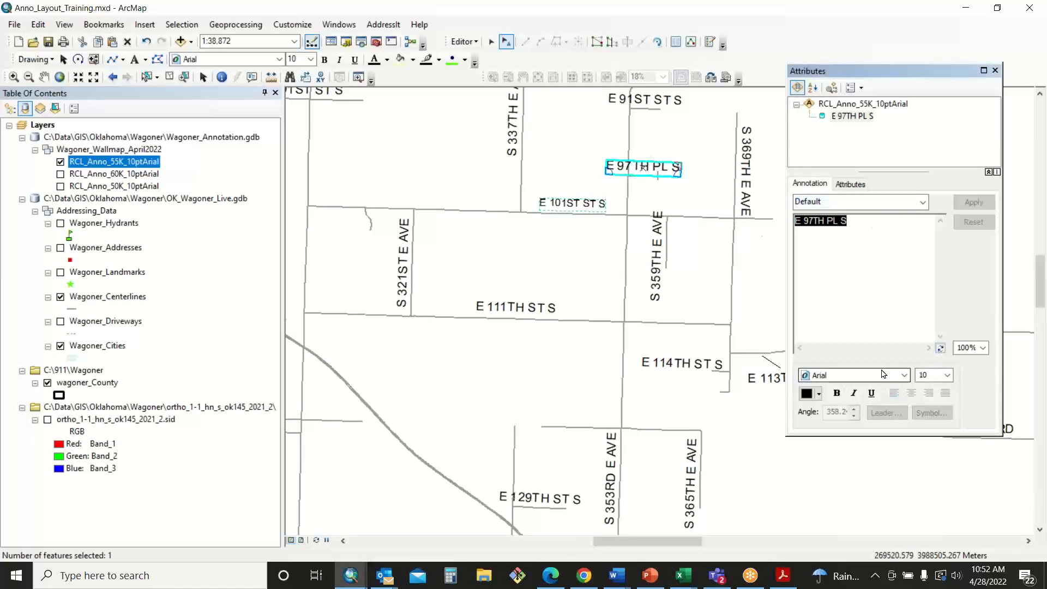
pyautogui.click(948, 375)
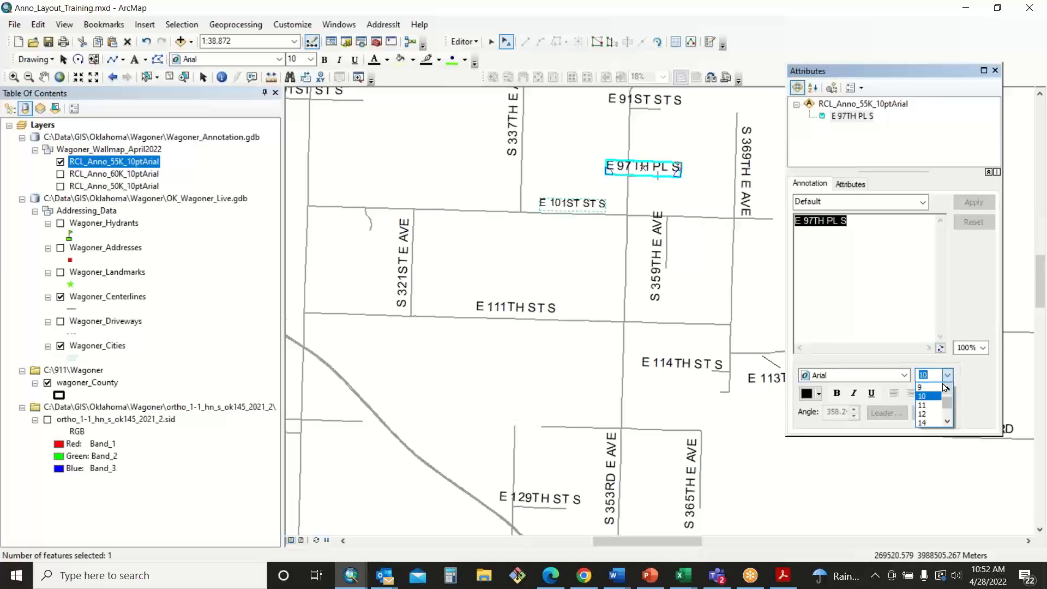
pyautogui.click(946, 387)
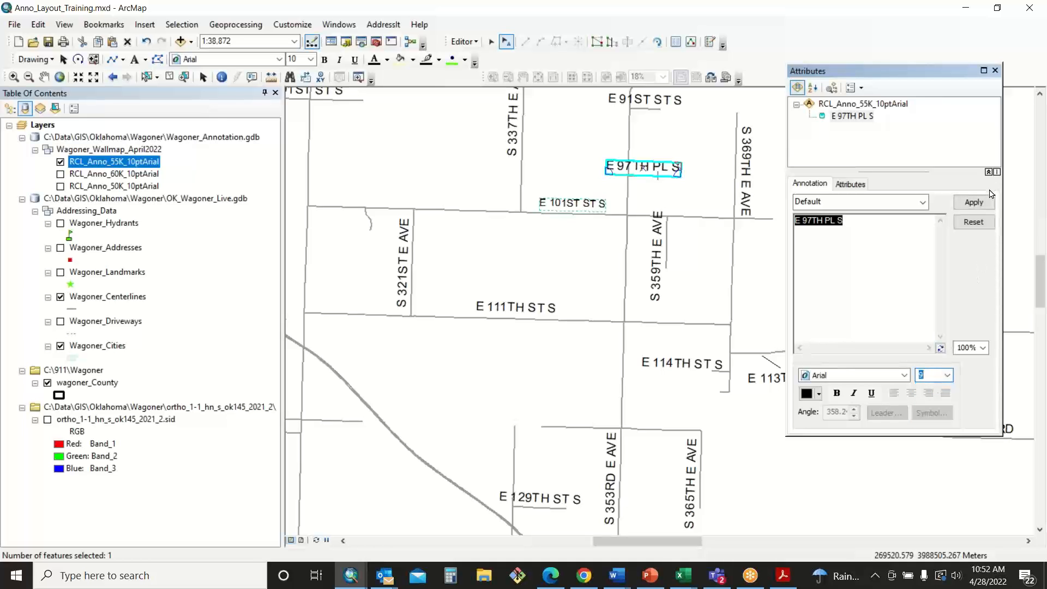
pyautogui.click(986, 204)
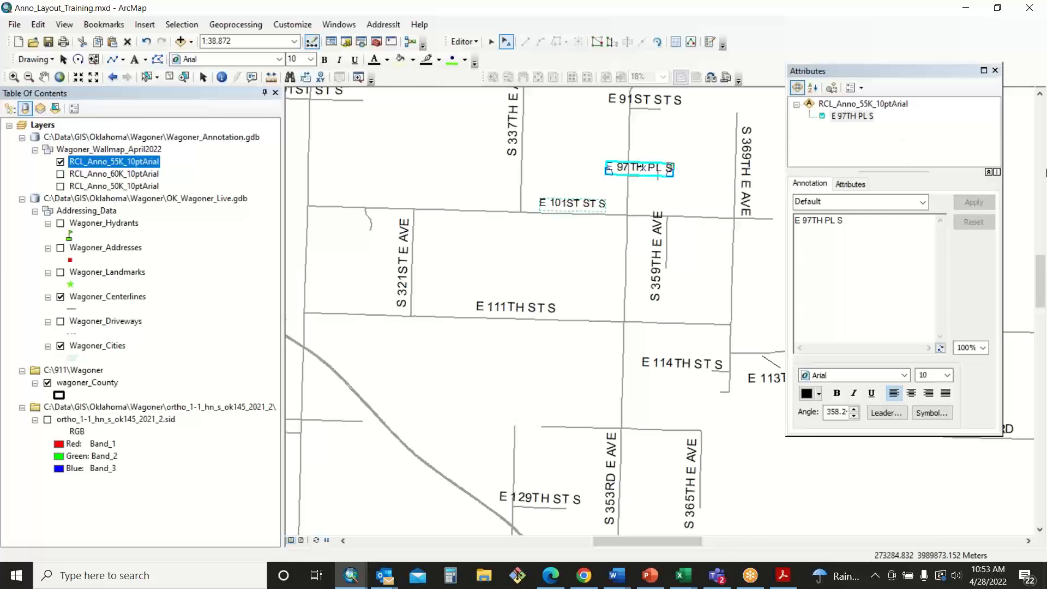
# Step: Close the annotation attributes and move the E 97TH PL S label north, away from its short road
pyautogui.click(996, 70)
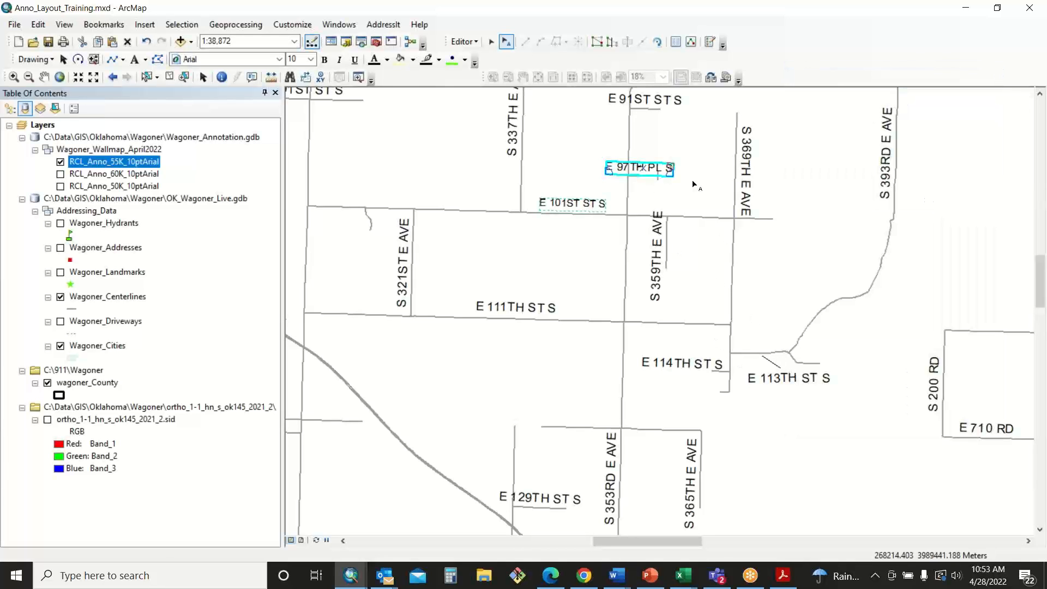
pyautogui.moveTo(641, 169); pyautogui.dragTo(634, 145)
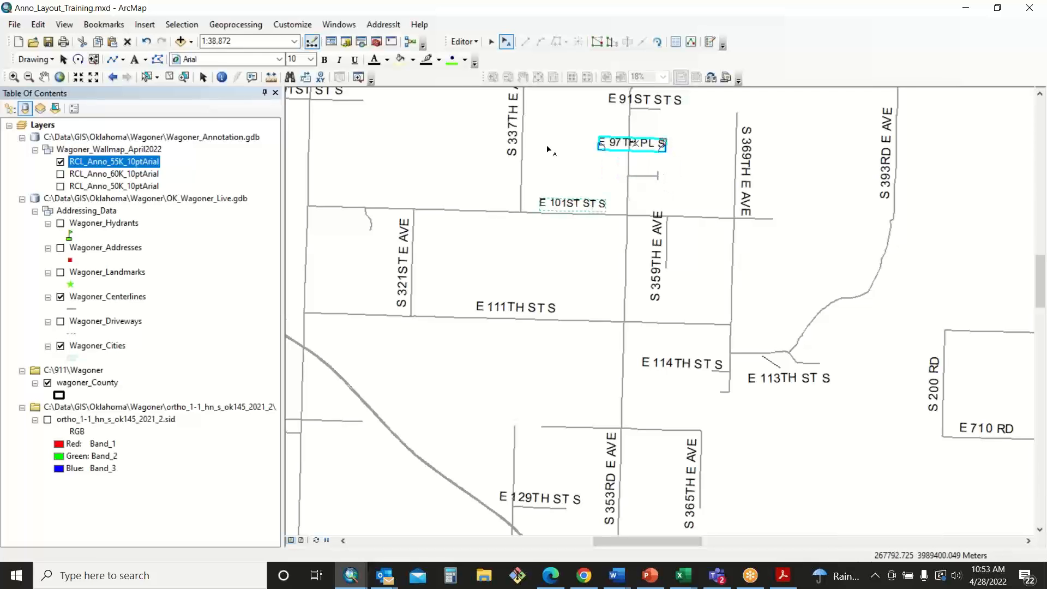
pyautogui.click(63, 61)
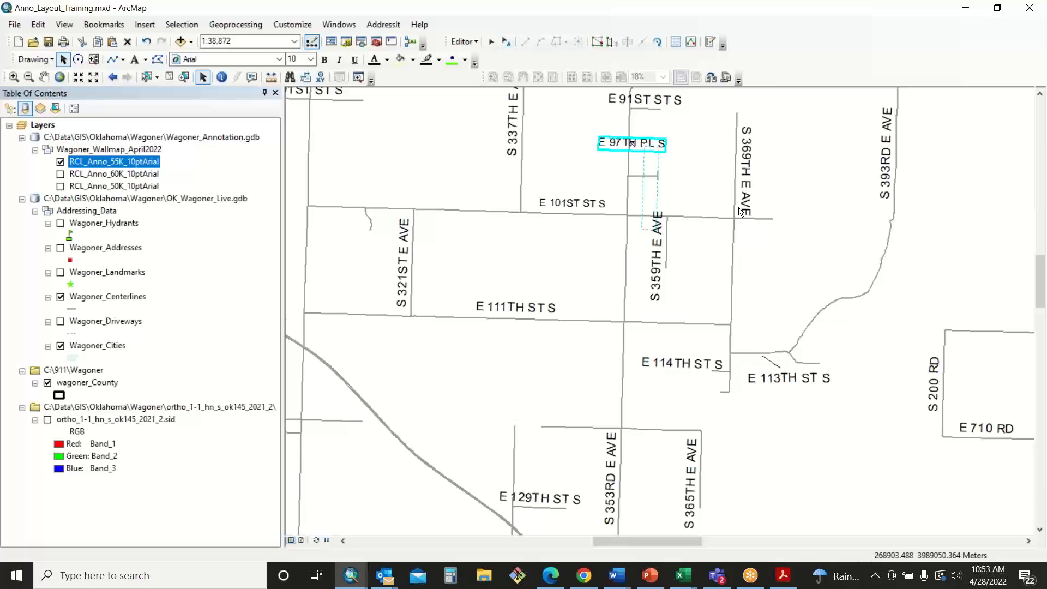
# Step: Reposition the S 357TH E PL, E 97TH PL S and S 359TH E AVE labels beside their short roads, clear of each other
pyautogui.moveTo(649, 199); pyautogui.dragTo(694, 185)
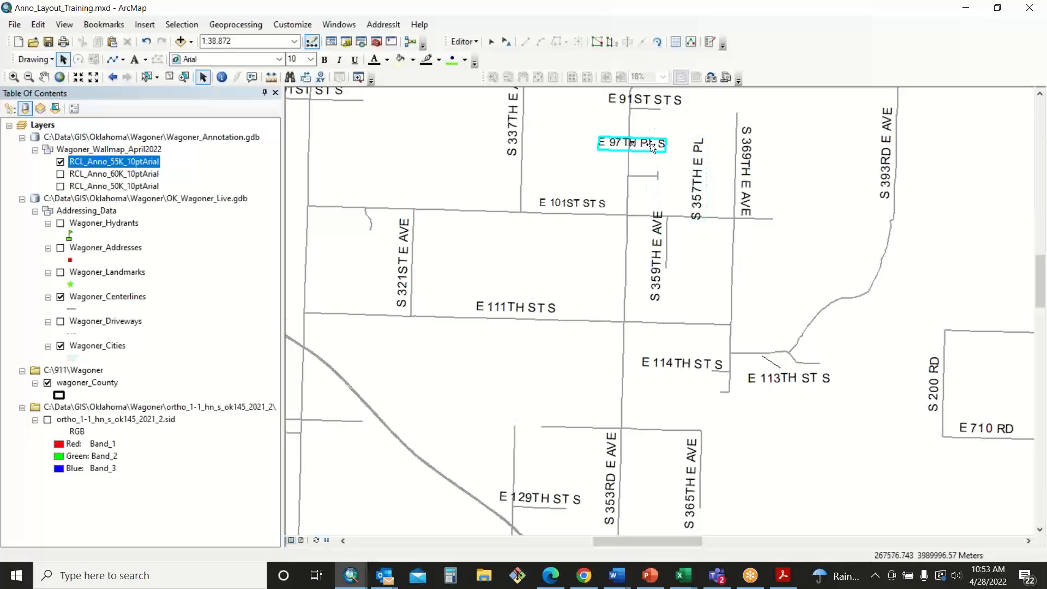
pyautogui.moveTo(651, 147); pyautogui.dragTo(644, 171)
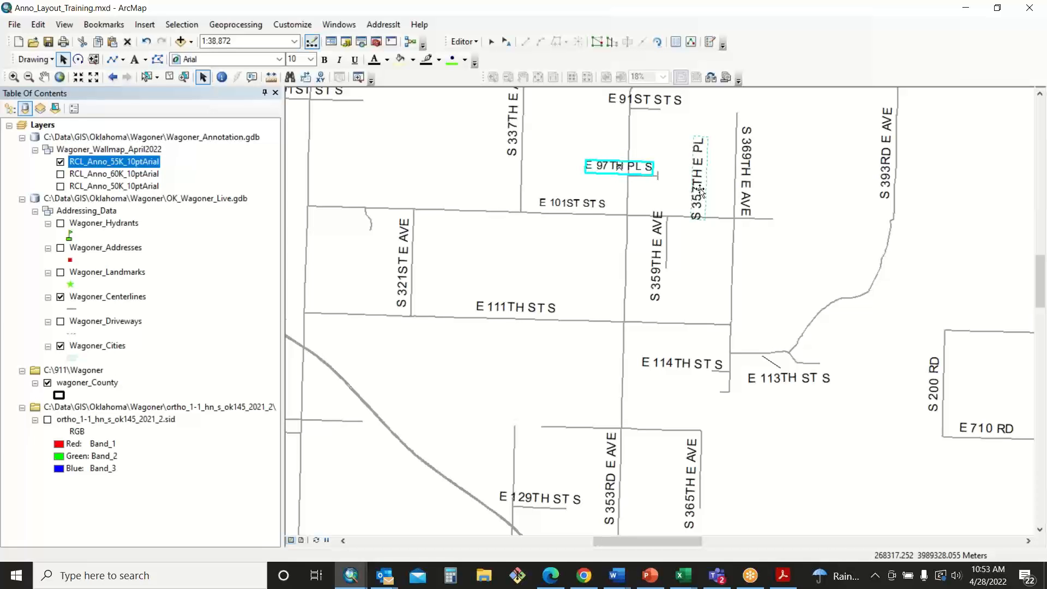
pyautogui.moveTo(700, 191); pyautogui.dragTo(670, 182)
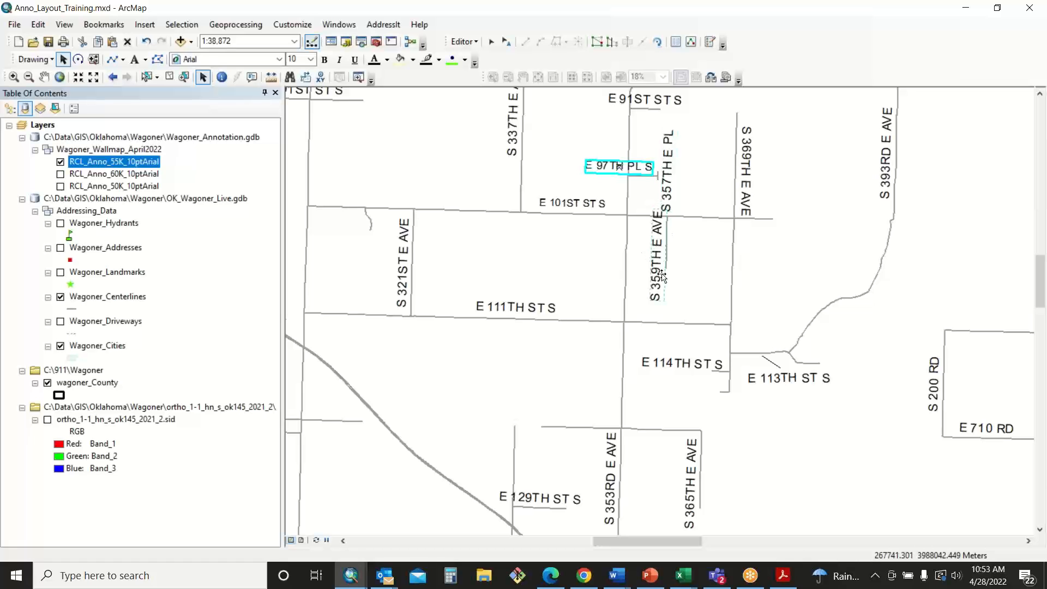
pyautogui.moveTo(656, 249); pyautogui.dragTo(656, 254)
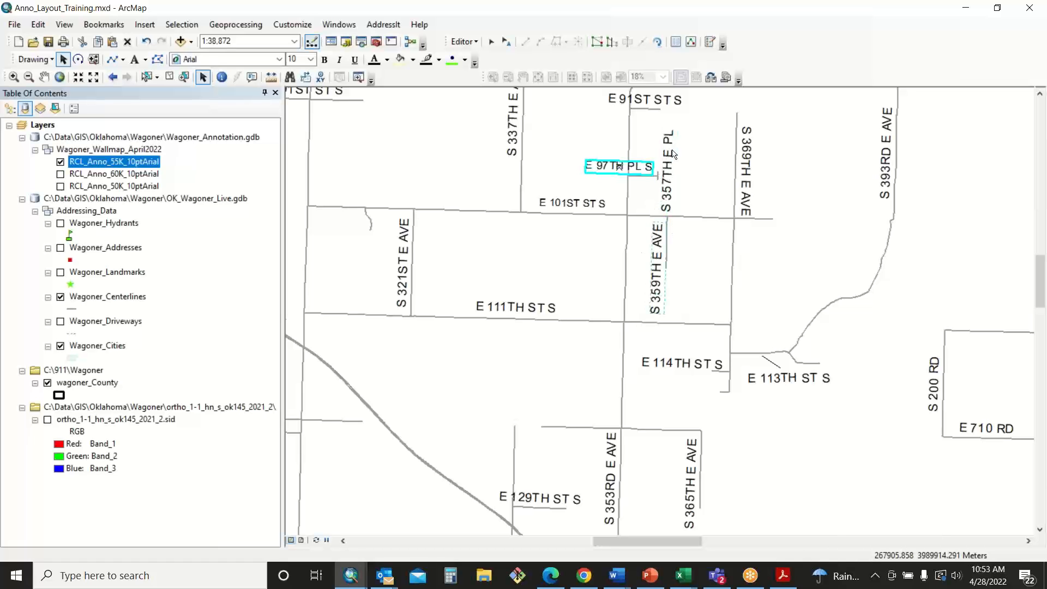
# Step: Set the S 357TH E PL label's angle to 0 and move it above its short road, northeast of the E 97TH PL S label
pyautogui.doubleClick(669, 158)
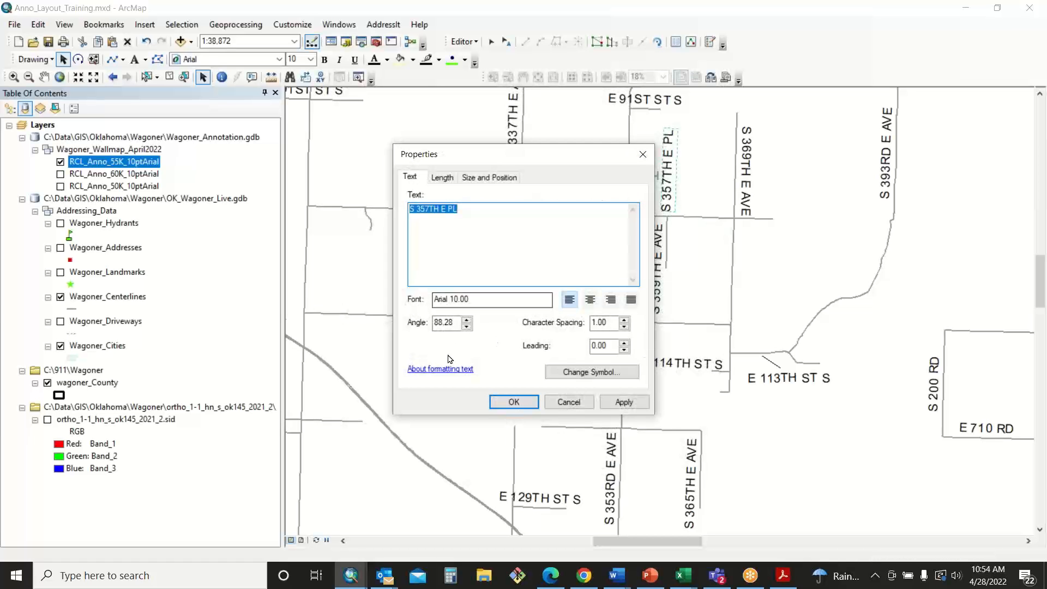
pyautogui.doubleClick(456, 322)
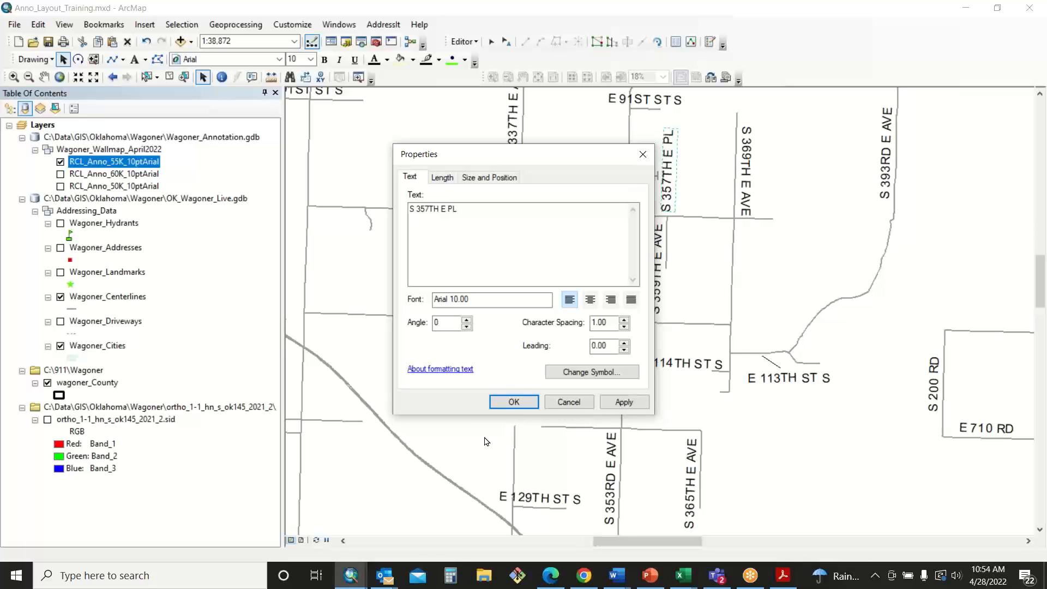
pyautogui.click(513, 402)
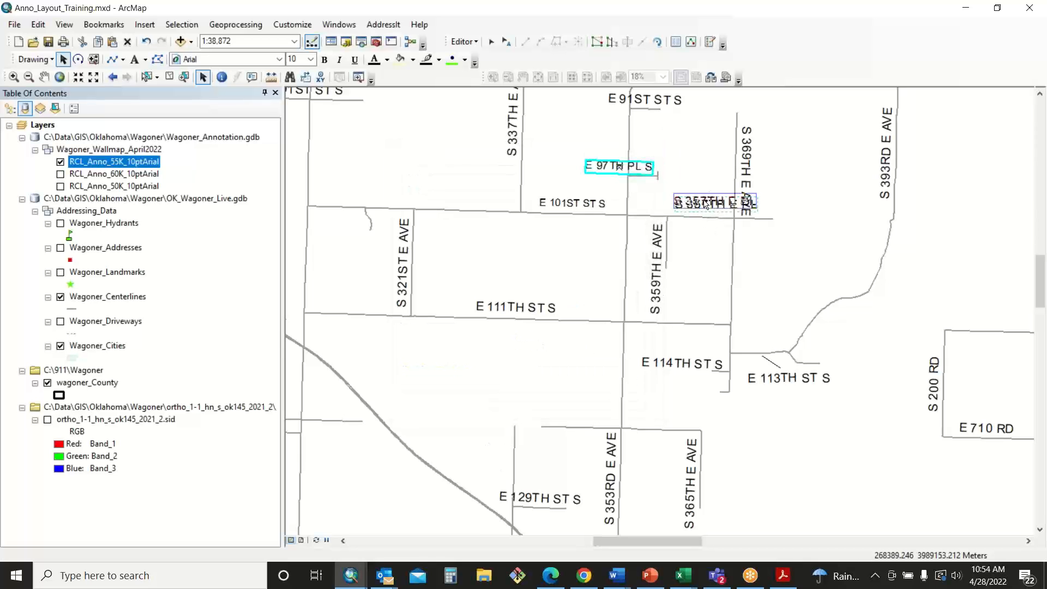
pyautogui.moveTo(705, 204); pyautogui.dragTo(688, 143)
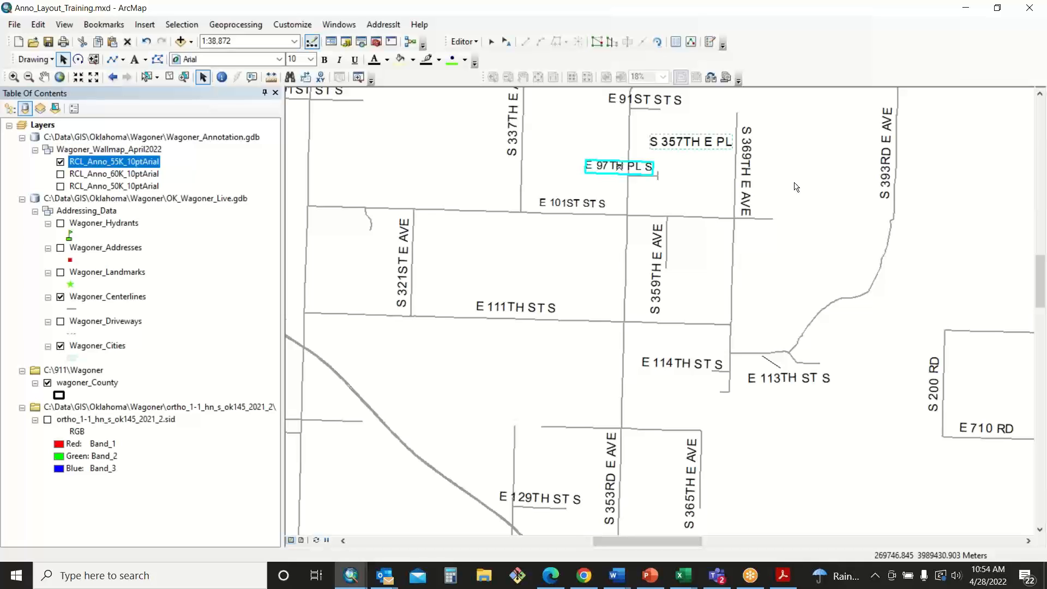
# Step: Move the E 113TH ST S label farther south and lengthen its leader line down to reach the label
pyautogui.click(772, 385)
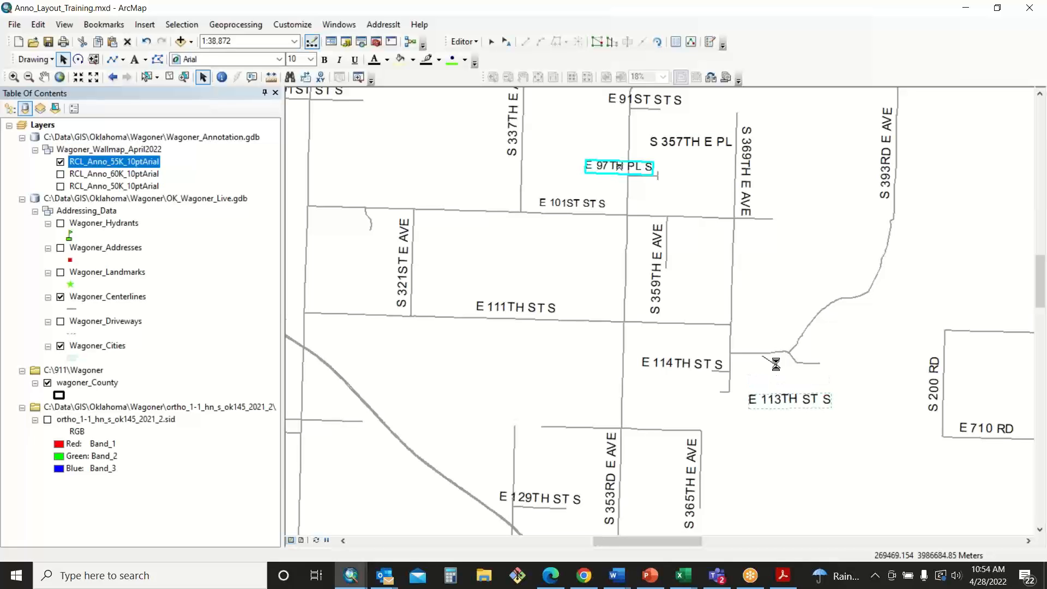
pyautogui.doubleClick(769, 365)
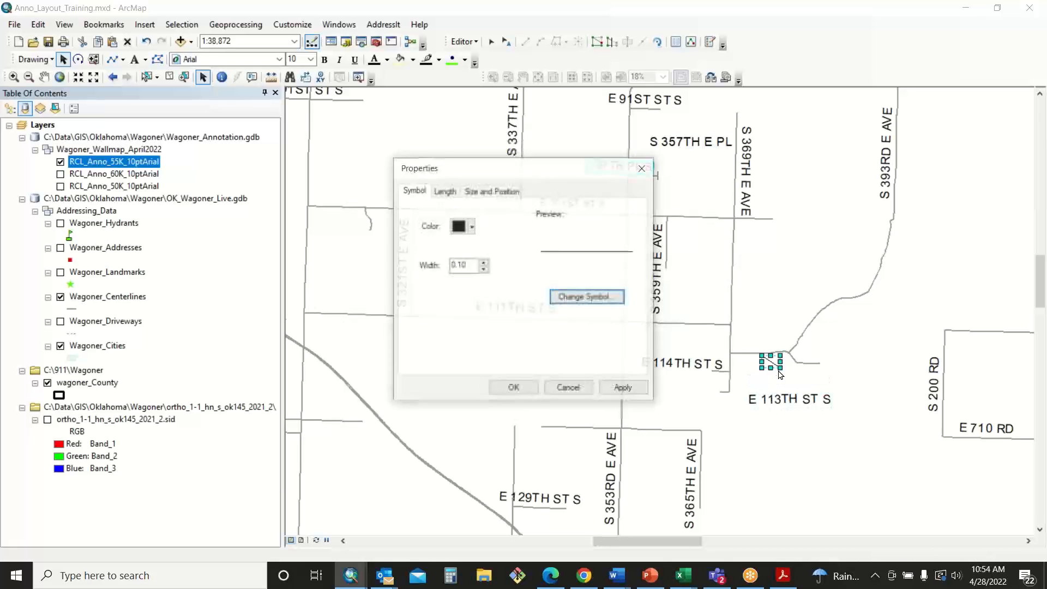
pyautogui.click(569, 388)
pyautogui.moveTo(782, 371); pyautogui.dragTo(784, 390)
pyautogui.click(901, 441)
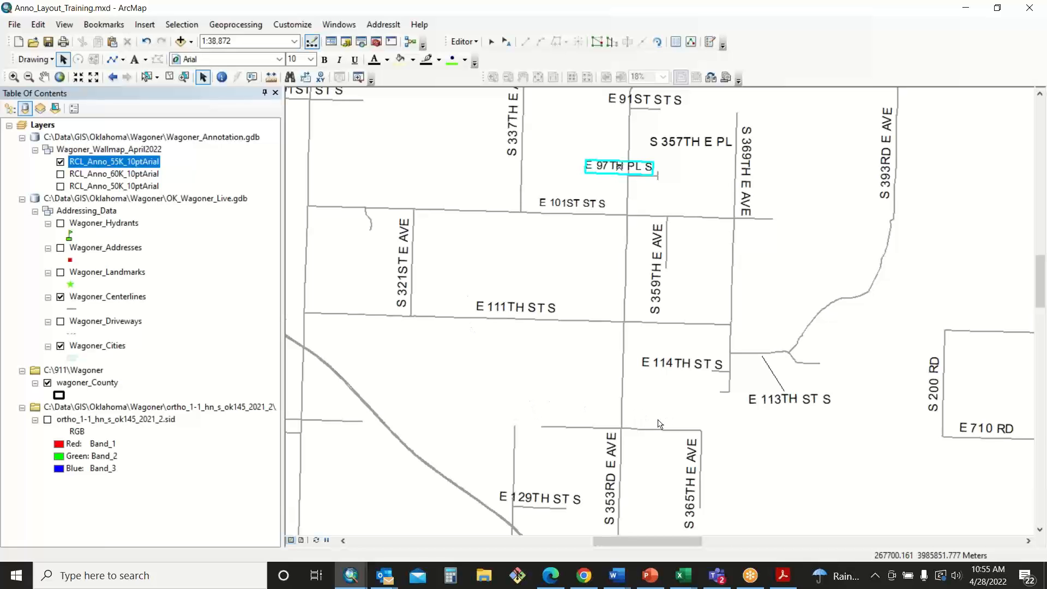
# Step: Move the E 86TH ST S label east so it sits above its road without crossing the north-south road
pyautogui.click(43, 77)
pyautogui.moveTo(540, 146); pyautogui.dragTo(499, 347)
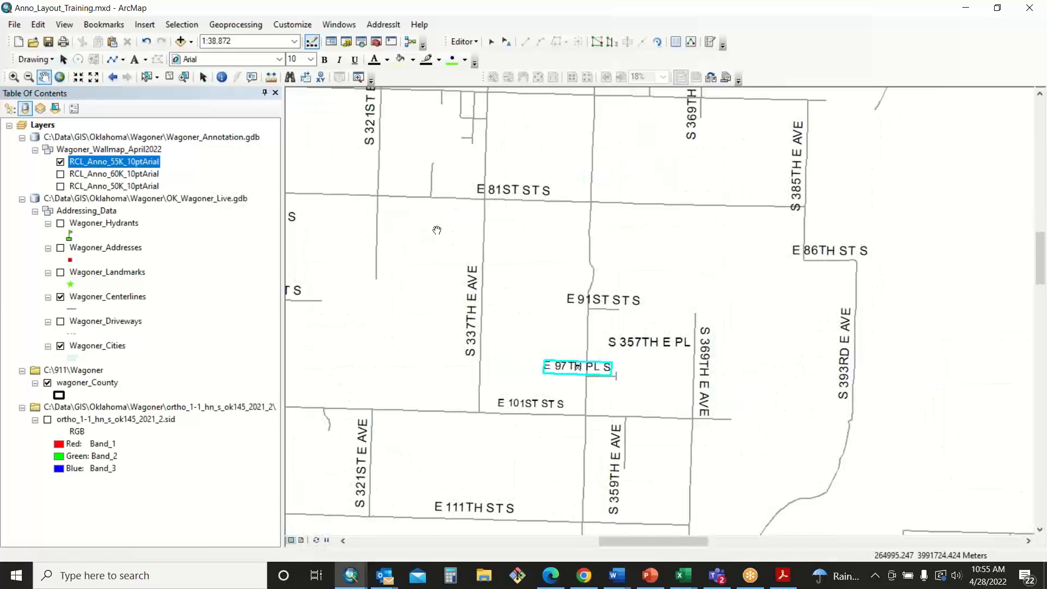
pyautogui.moveTo(736, 194); pyautogui.dragTo(491, 200)
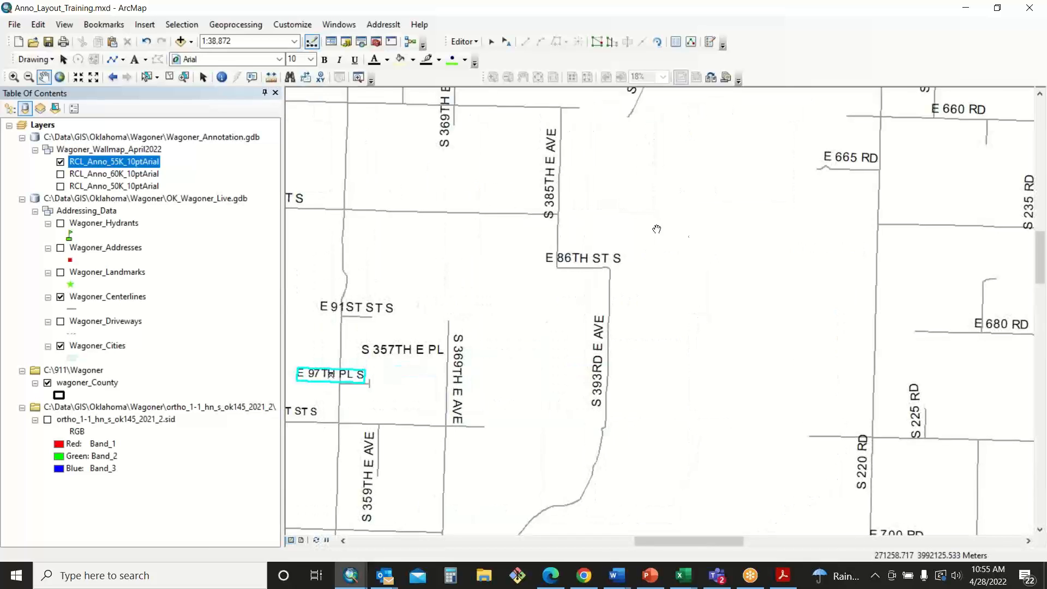
pyautogui.moveTo(818, 239); pyautogui.dragTo(729, 158)
pyautogui.moveTo(524, 248); pyautogui.dragTo(670, 258)
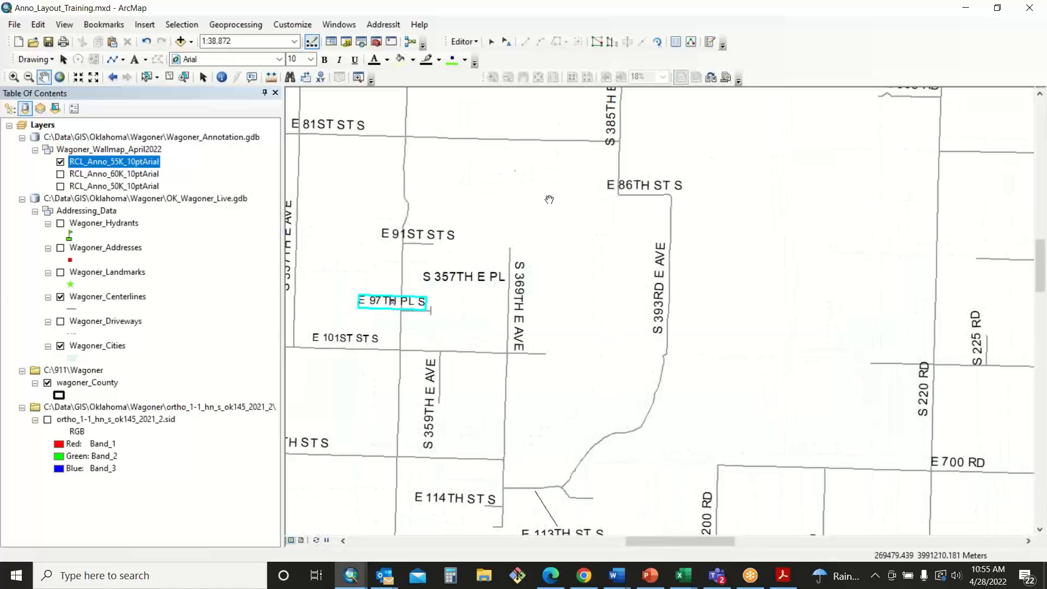
pyautogui.click(204, 78)
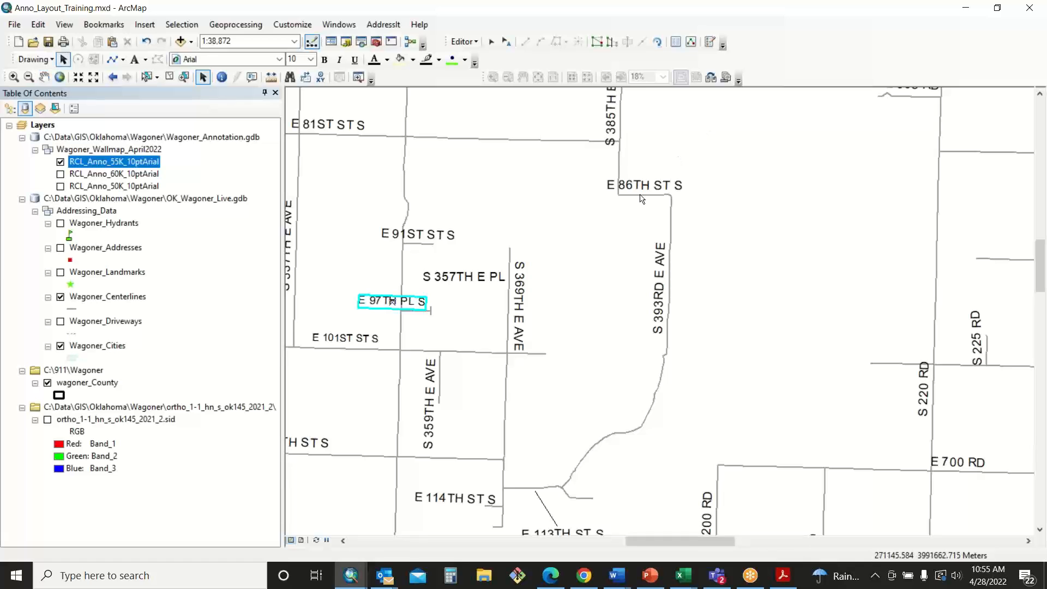
pyautogui.moveTo(629, 185); pyautogui.dragTo(644, 184)
pyautogui.click(464, 277)
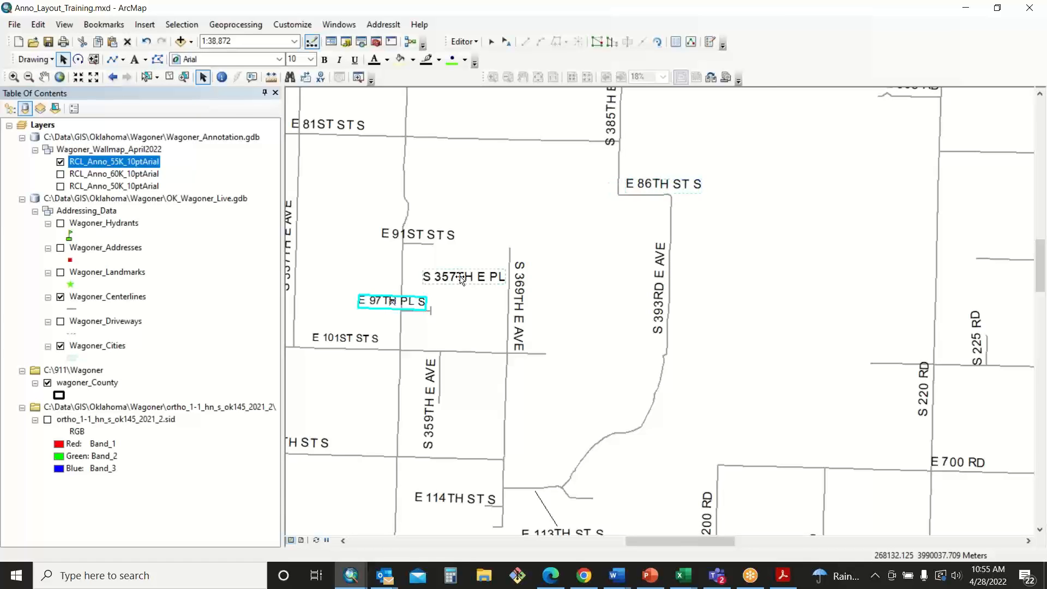
pyautogui.click(520, 324)
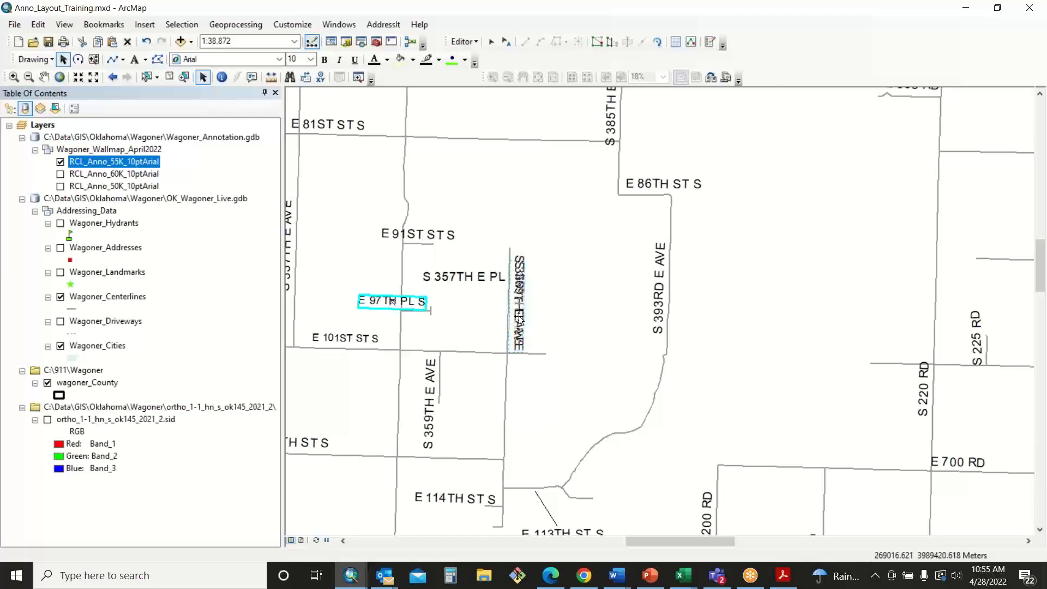
# Step: Move the E 690 RD label east of S 240 RD to the west side of that intersection
pyautogui.click(29, 77)
pyautogui.moveTo(385, 130); pyautogui.dragTo(697, 255)
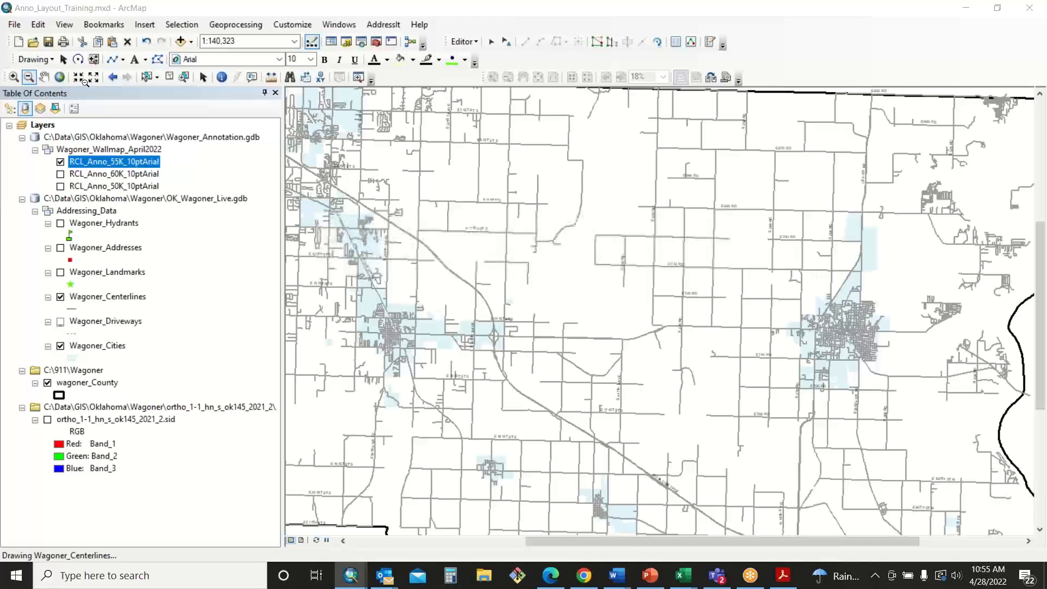
pyautogui.click(13, 78)
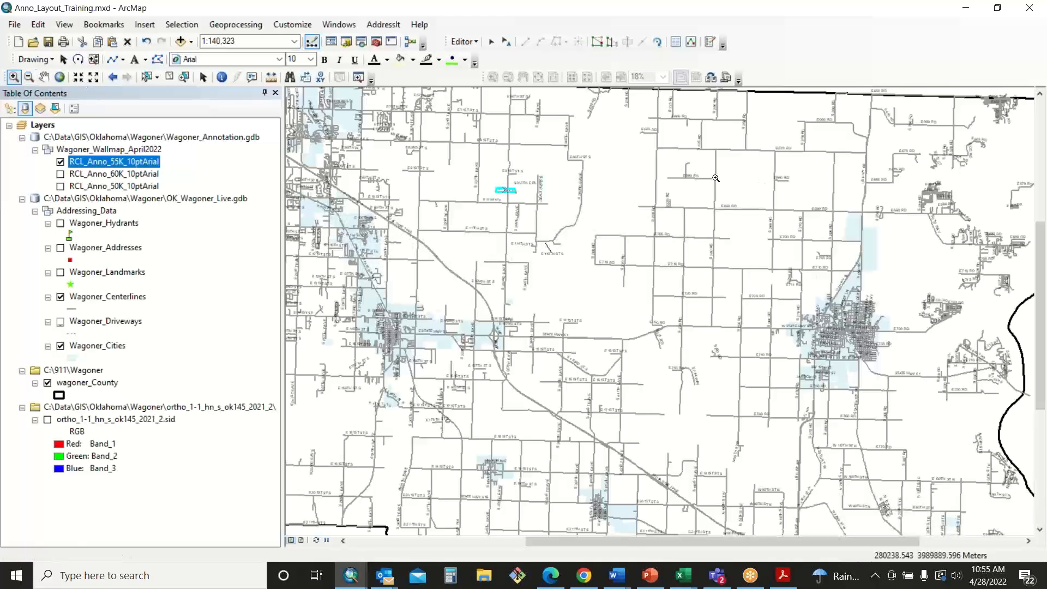
pyautogui.moveTo(622, 172); pyautogui.dragTo(968, 249)
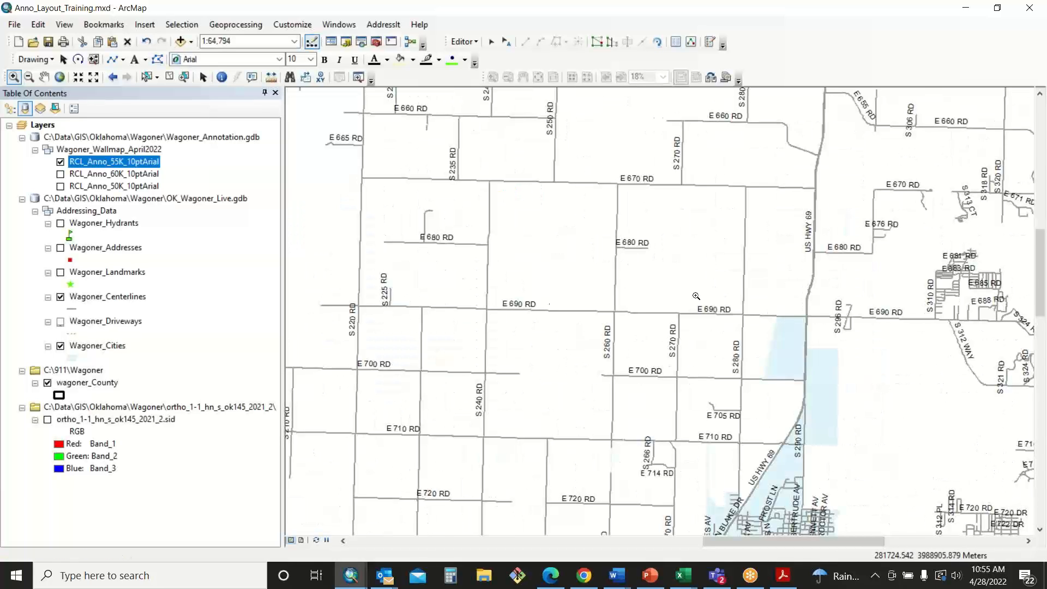
pyautogui.click(202, 76)
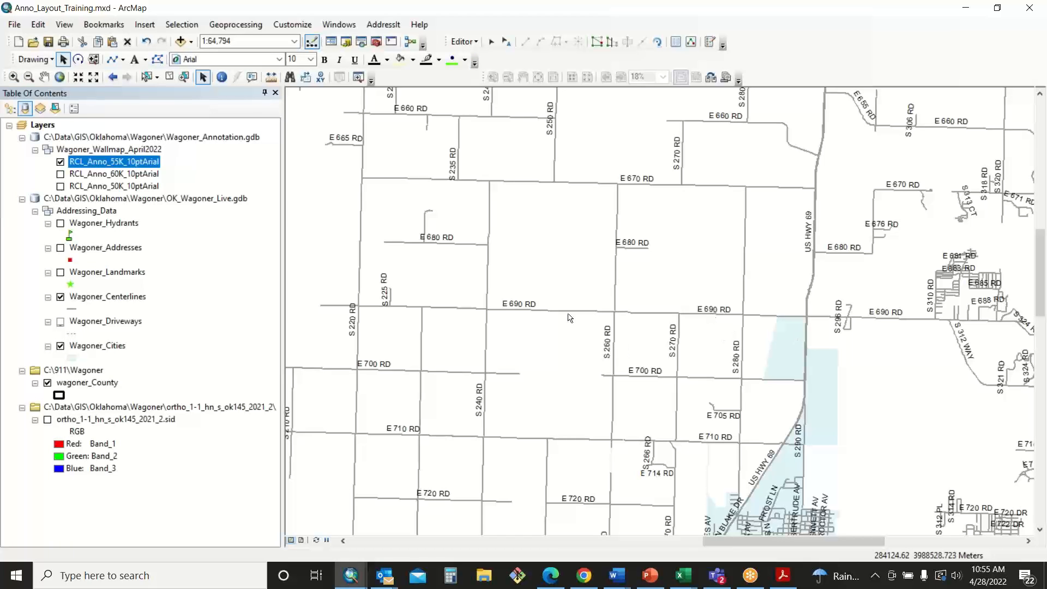
pyautogui.moveTo(526, 308); pyautogui.dragTo(472, 303)
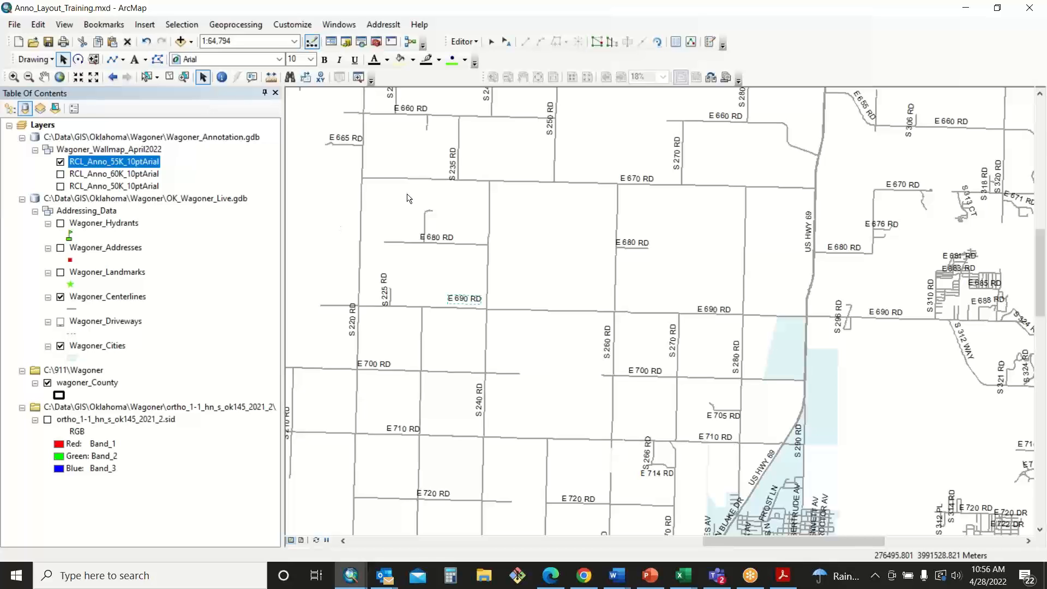
# Step: Center the S 235 RD and S 250 RD labels along their roads south of E 660 RD and shift the E 690 RD label farther west
pyautogui.click(452, 166)
pyautogui.moveTo(452, 168); pyautogui.dragTo(452, 154)
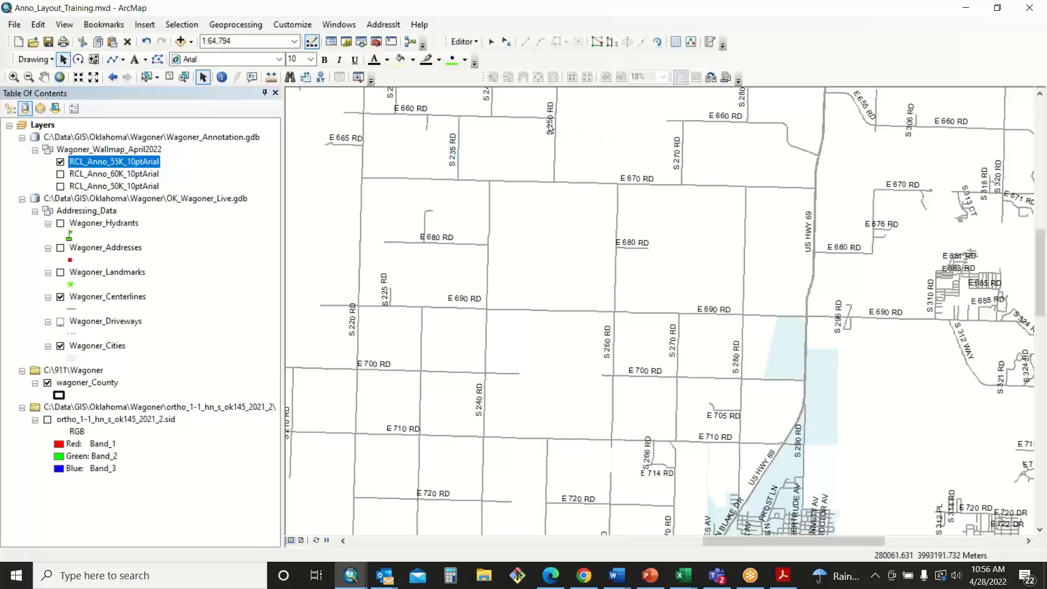
pyautogui.moveTo(549, 128); pyautogui.dragTo(549, 144)
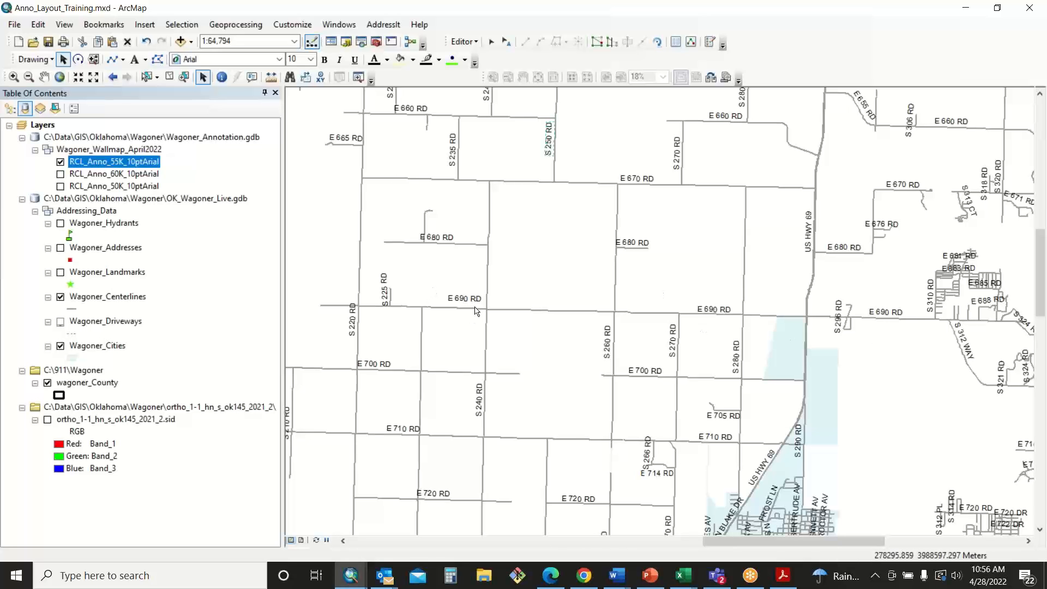
pyautogui.moveTo(468, 303); pyautogui.dragTo(449, 305)
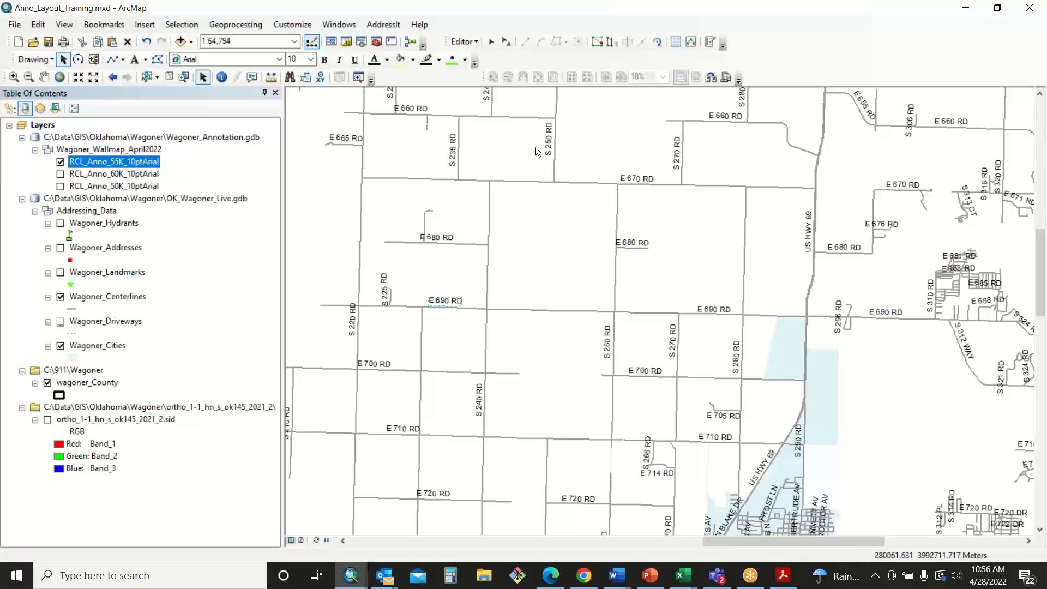
# Step: Move the E 680 RD label east along its road, clear of the short north-south spur
pyautogui.click(420, 223)
pyautogui.click(578, 244)
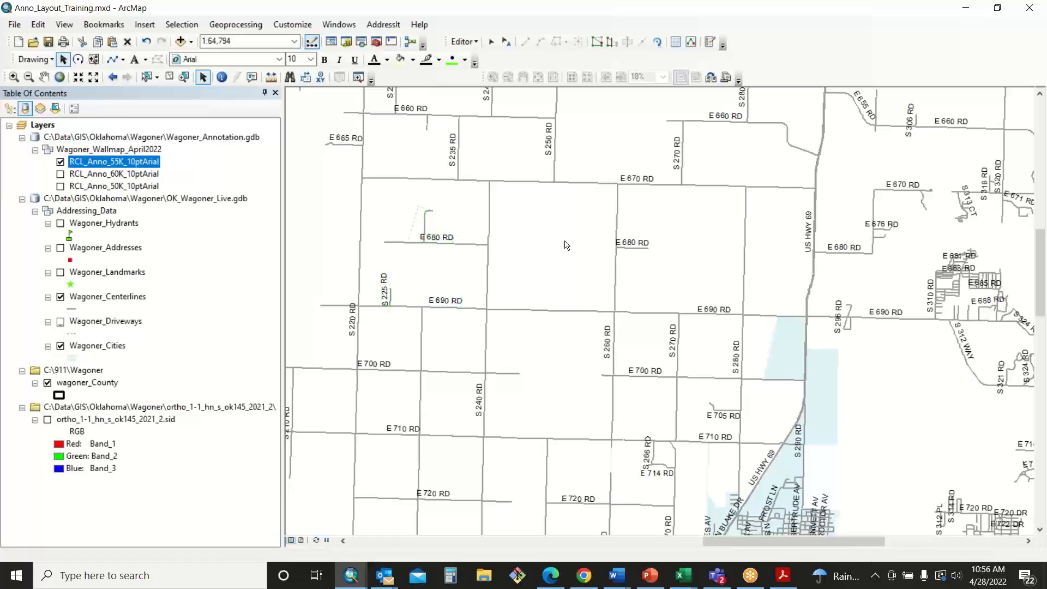
pyautogui.click(418, 220)
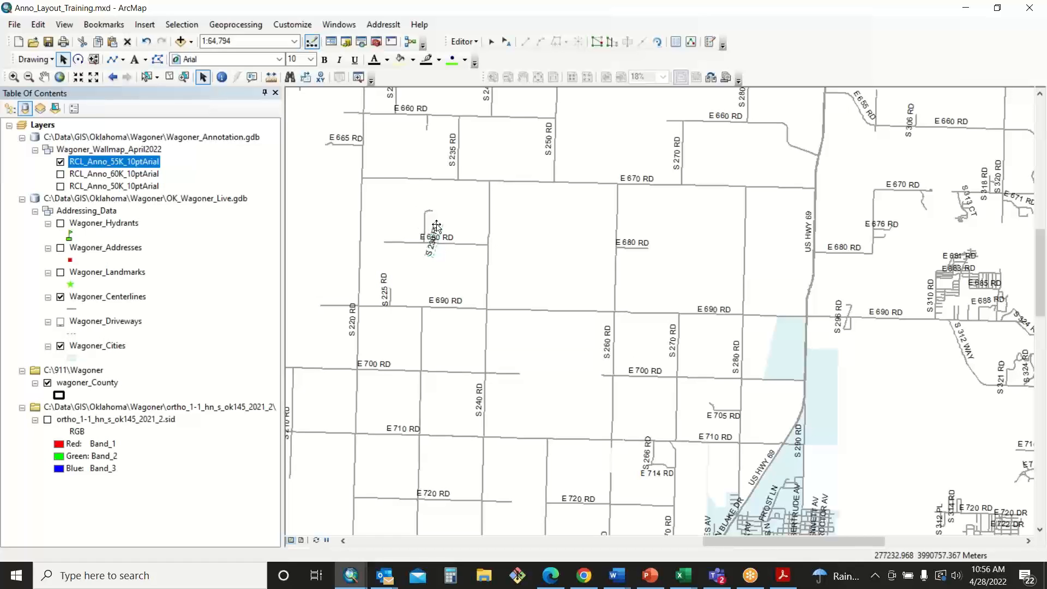
pyautogui.moveTo(437, 225)
pyautogui.mouseDown()
pyautogui.moveTo(436, 243)
pyautogui.moveTo(445, 240)
pyautogui.mouseUp()
# Step: Copy the S 235 RD label to the west side of the short spur north of E 680 RD
pyautogui.click(453, 159)
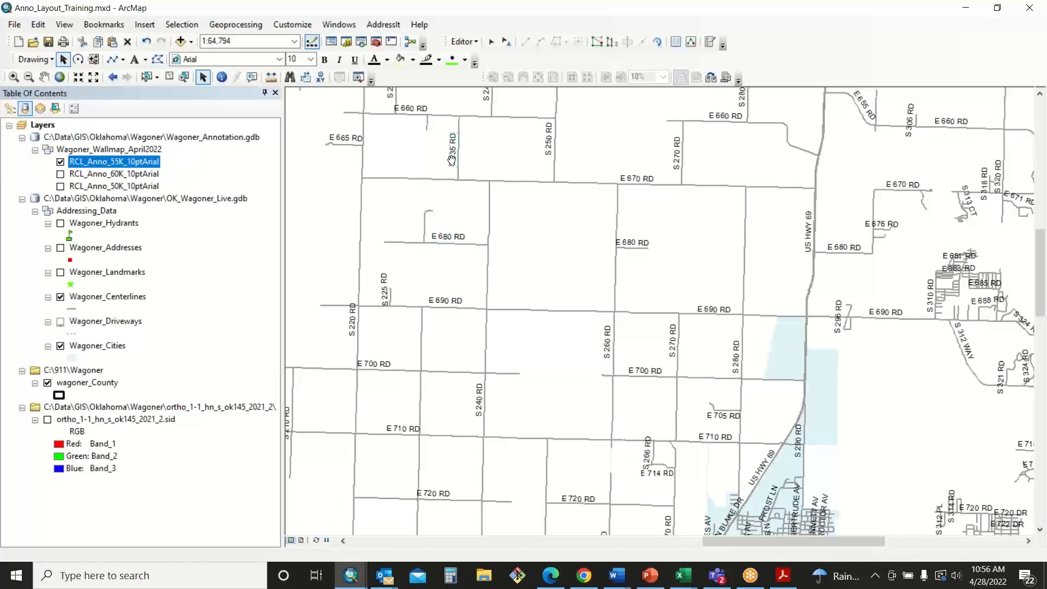
pyautogui.moveTo(465, 172); pyautogui.dragTo(415, 221)
pyautogui.doubleClick(415, 221)
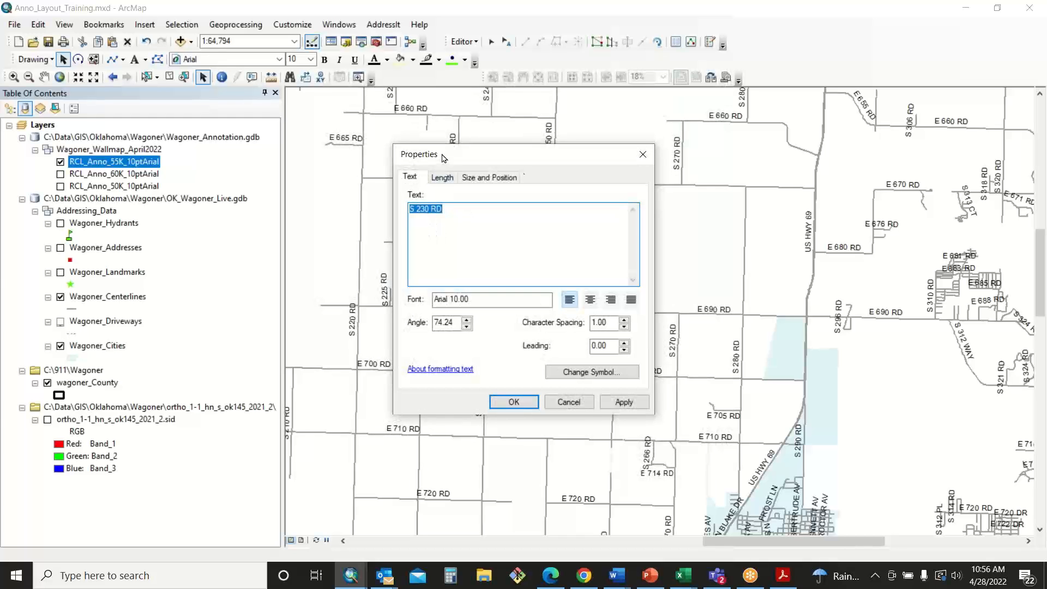
pyautogui.moveTo(443, 159); pyautogui.dragTo(565, 186)
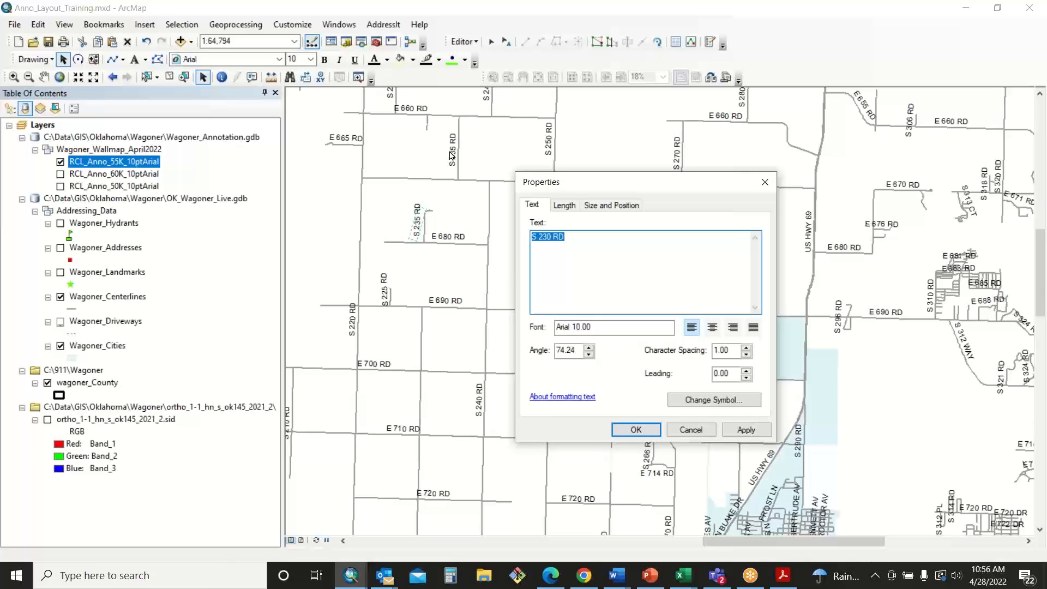
pyautogui.click(690, 430)
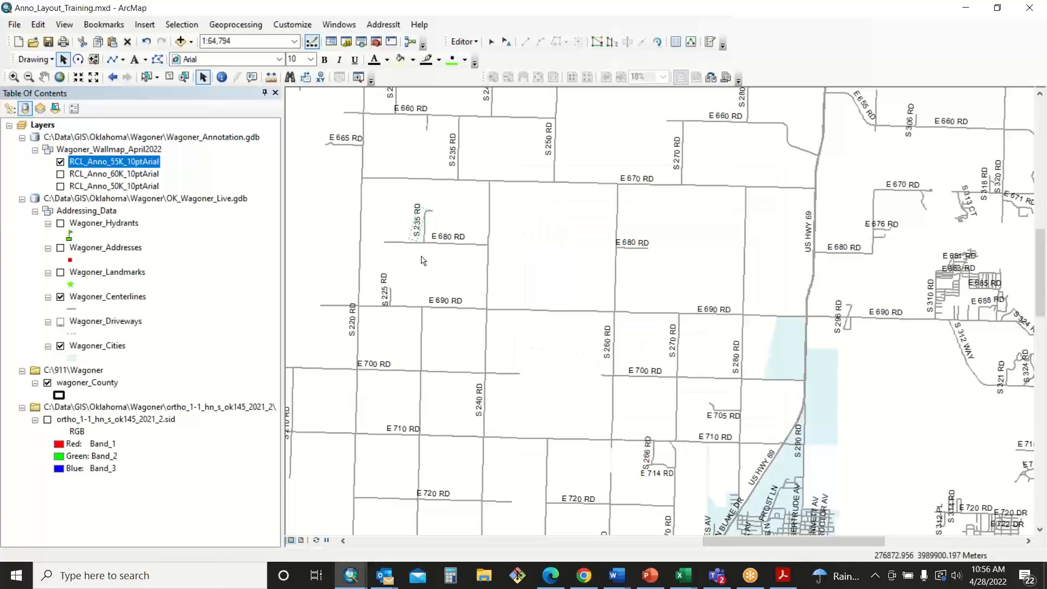
# Step: Change the text of the copied S 235 RD label beside the spur to S 233 RD
pyautogui.doubleClick(417, 221)
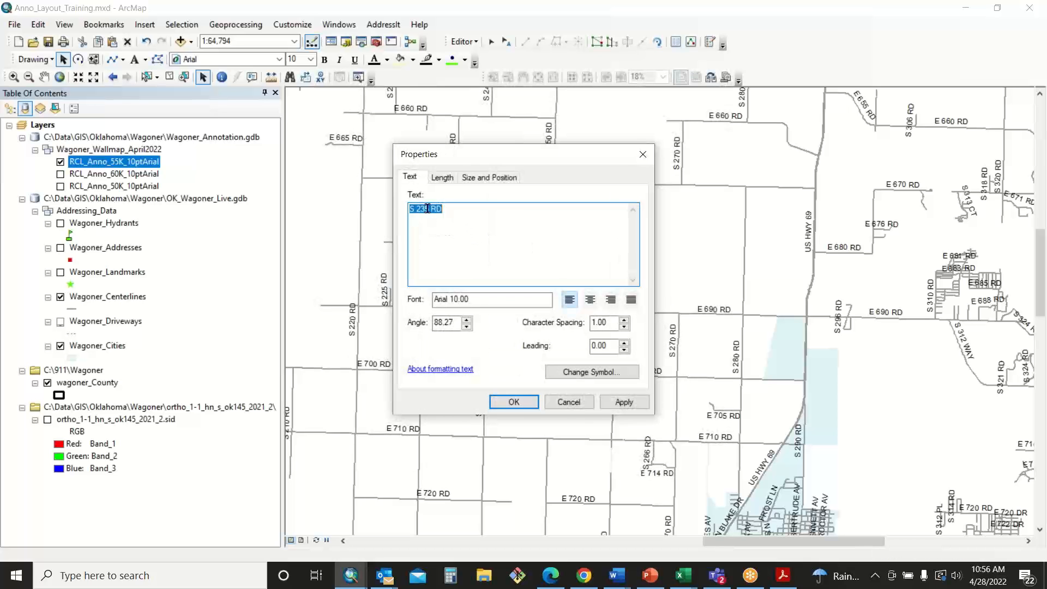
pyautogui.moveTo(429, 209); pyautogui.dragTo(425, 209)
pyautogui.write('3')
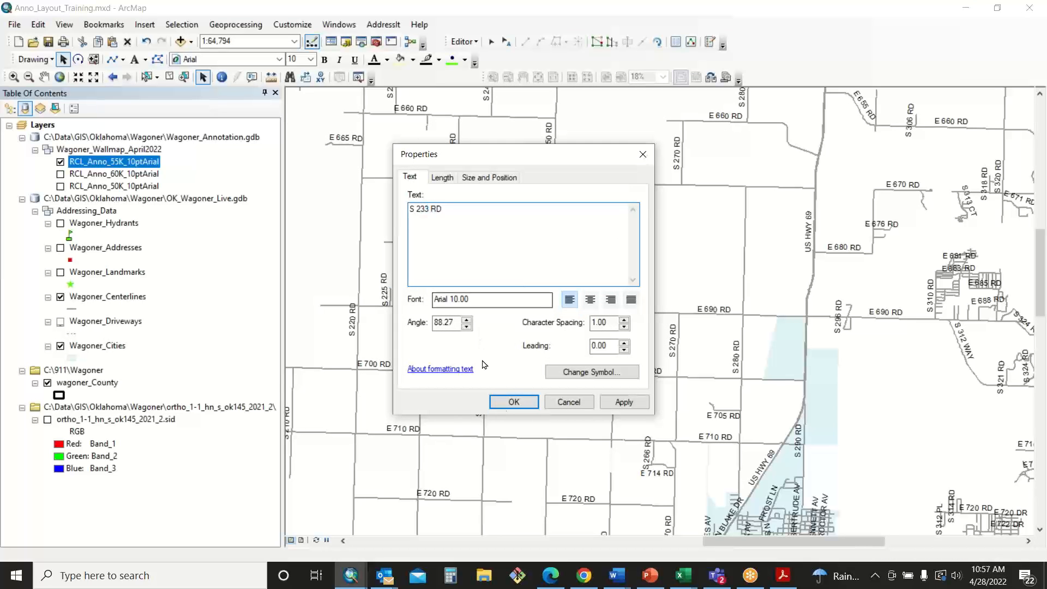
pyautogui.click(514, 402)
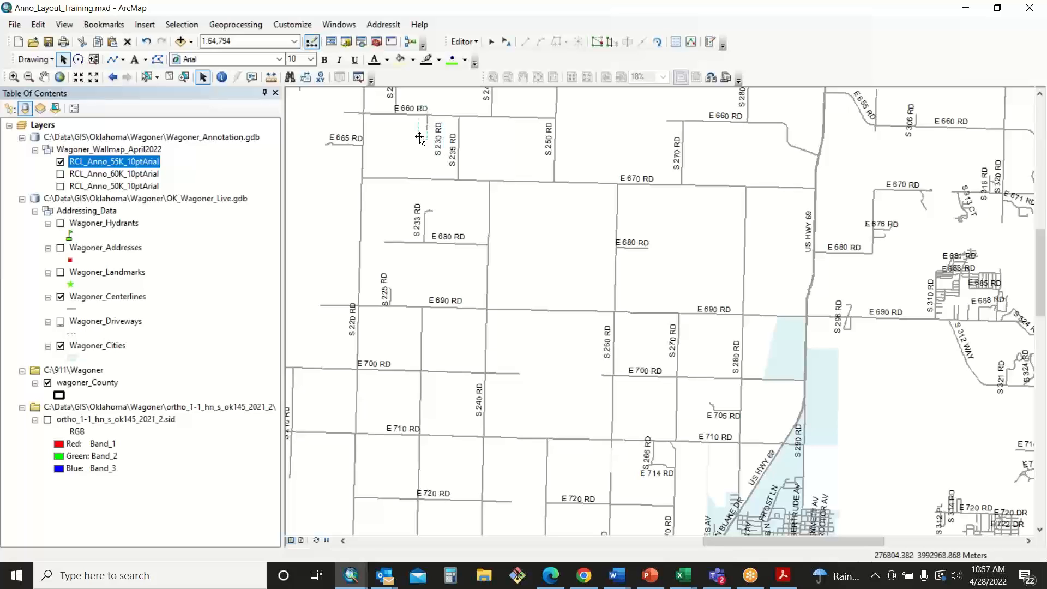
# Step: Move the S 230 RD label to the west side of the short road just south of E 660 RD
pyautogui.moveTo(436, 152); pyautogui.dragTo(415, 141)
pyautogui.click(609, 227)
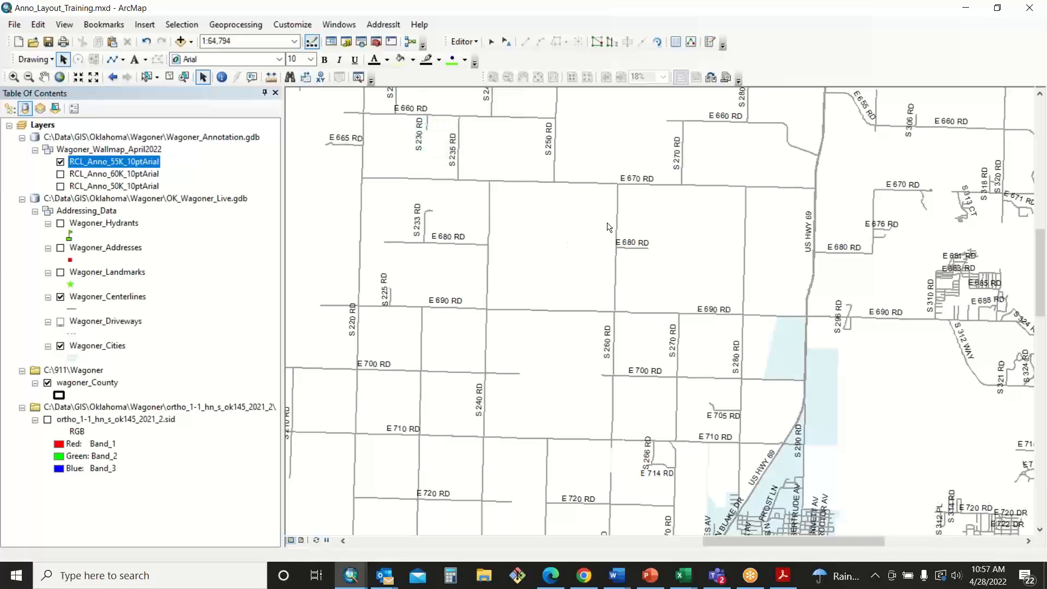
# Step: Restyle the US HWY 69 label near E 680 RD with the U.S. Route HWY symbol at size 10
pyautogui.doubleClick(809, 234)
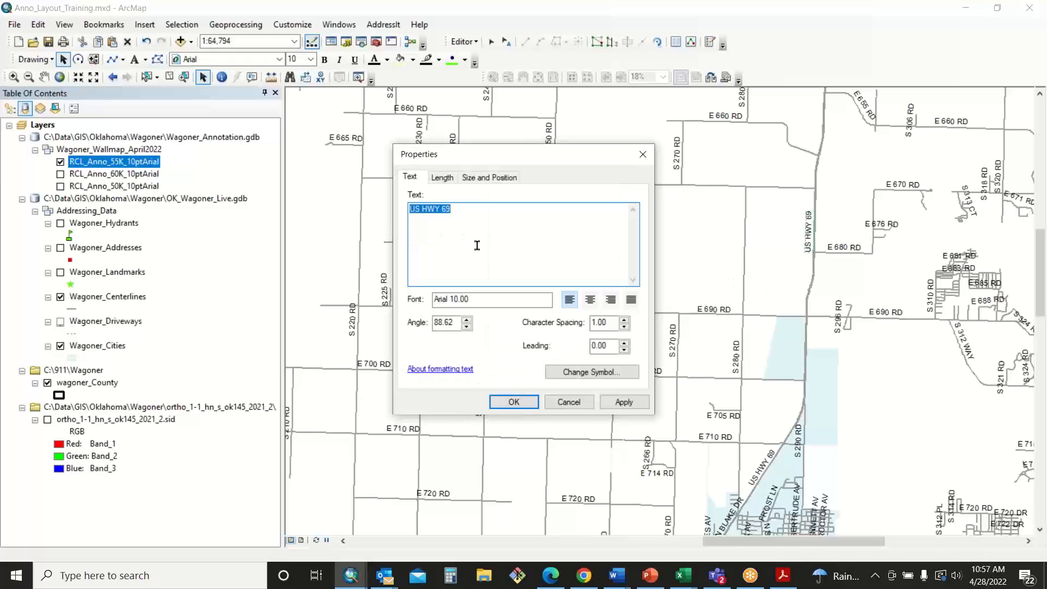
pyautogui.click(600, 372)
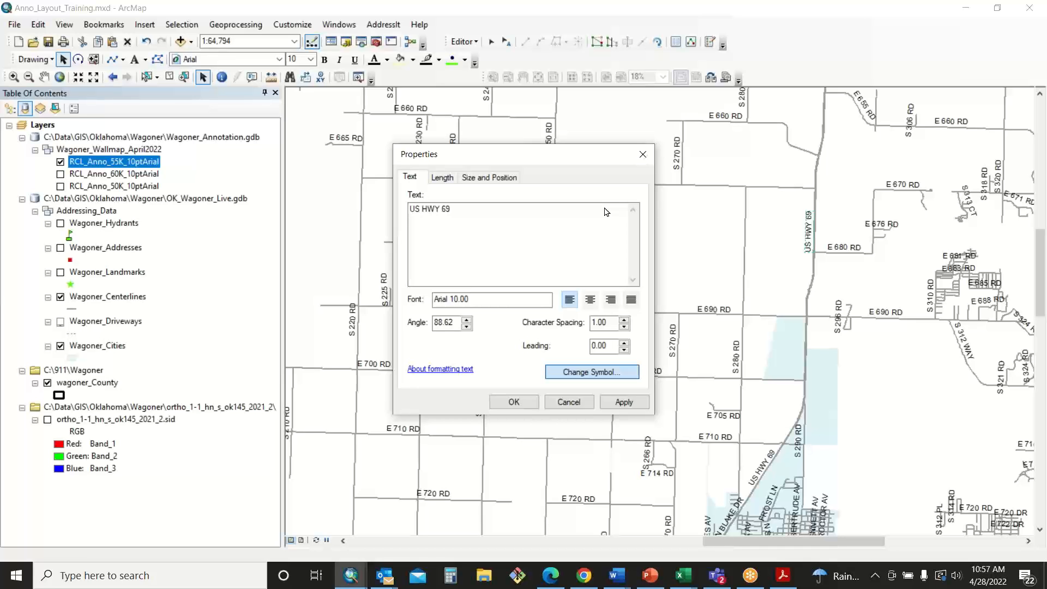
pyautogui.press('Return')
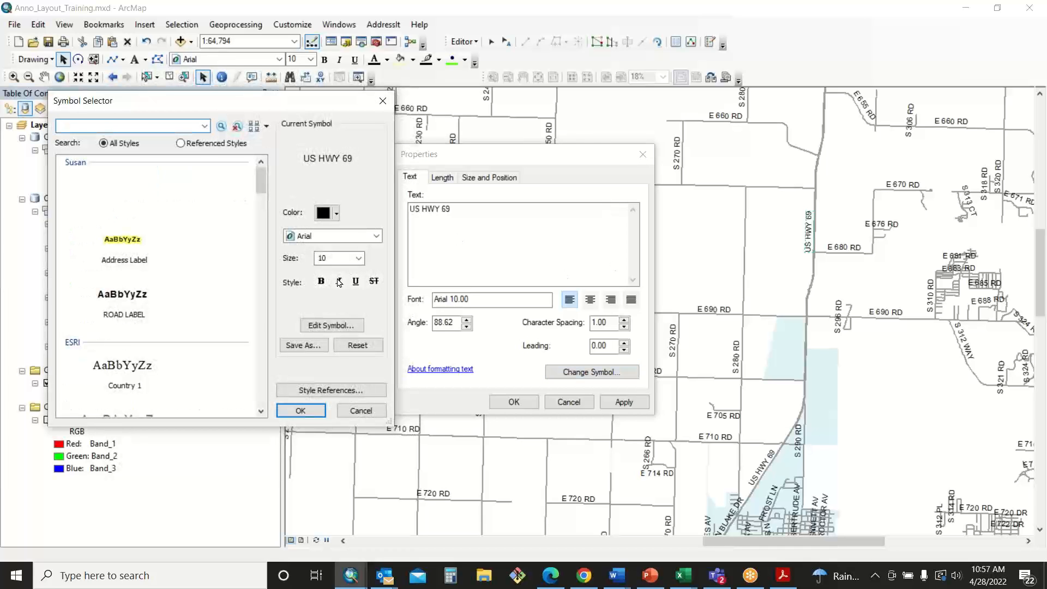
pyautogui.scroll(-10, 215, 195)
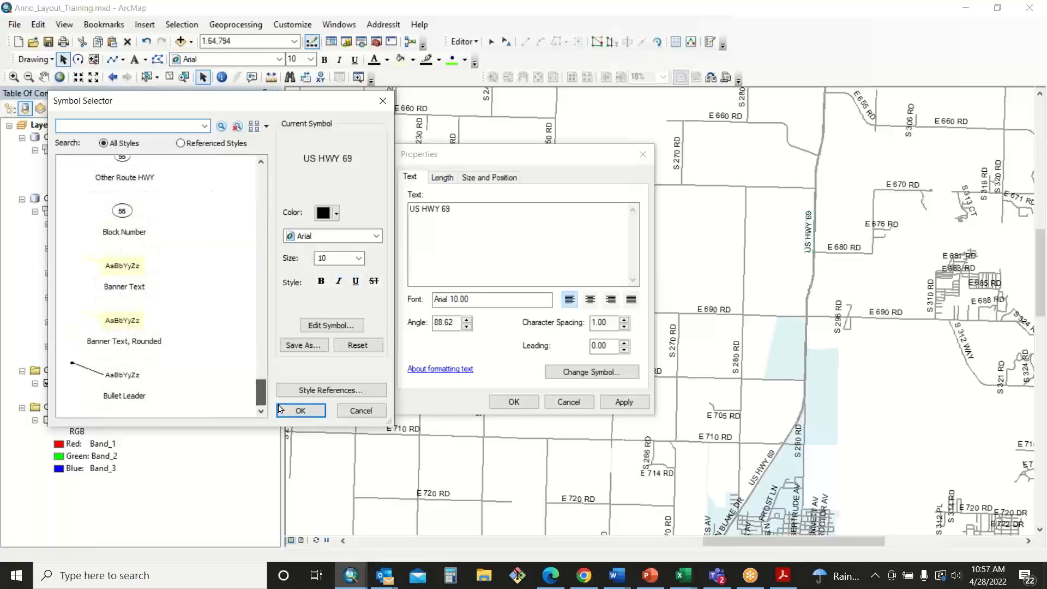
pyautogui.scroll(5, 163, 300)
pyautogui.click(121, 329)
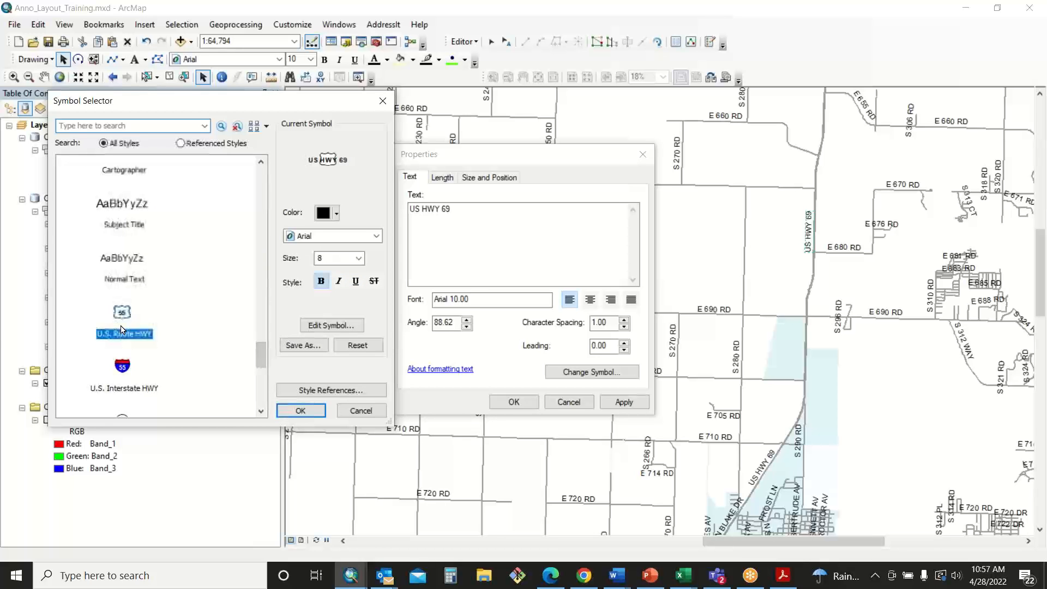
pyautogui.doubleClick(349, 266)
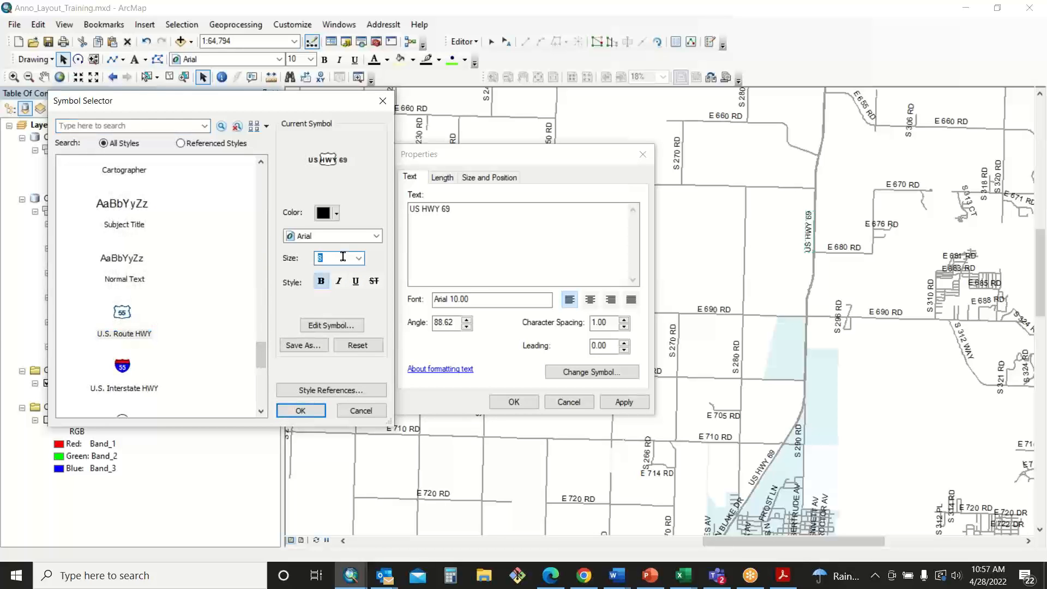
pyautogui.write('10')
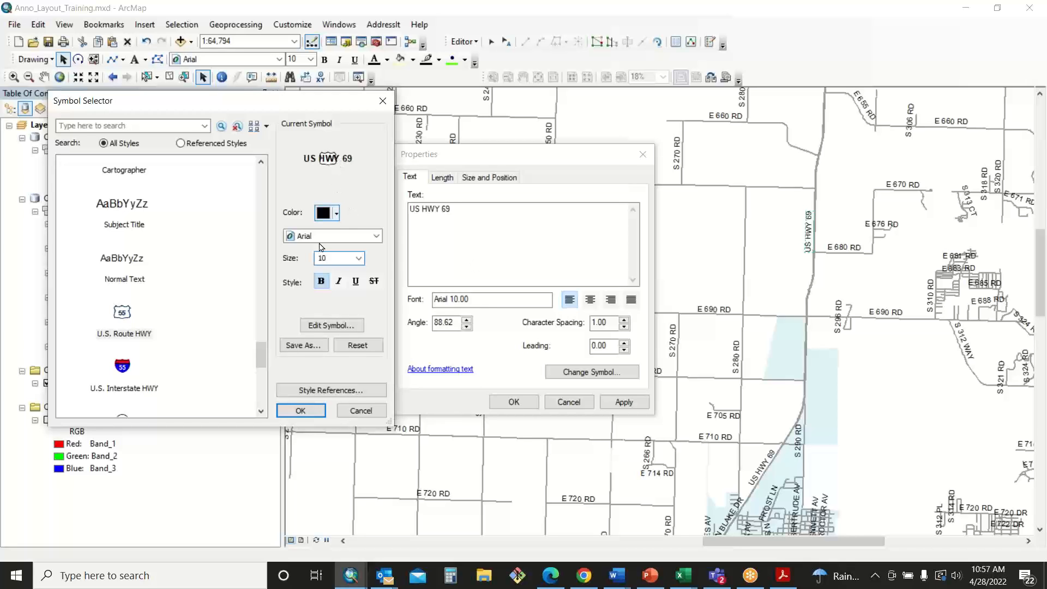
# Step: Turn on scaling the marker to fit the text in the highway label's text background and accept the symbol
pyautogui.click(334, 325)
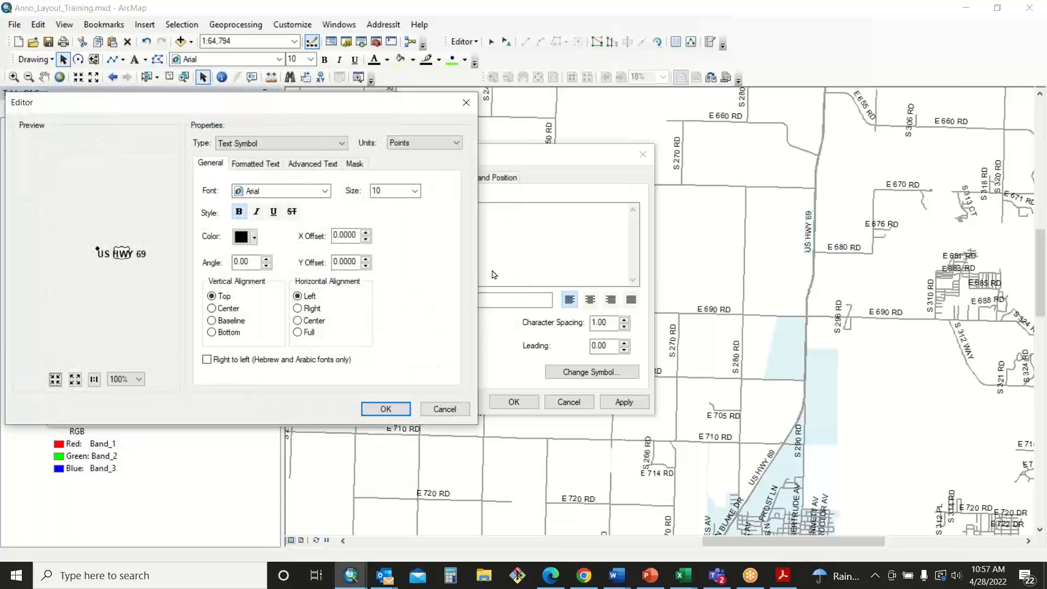
pyautogui.click(311, 166)
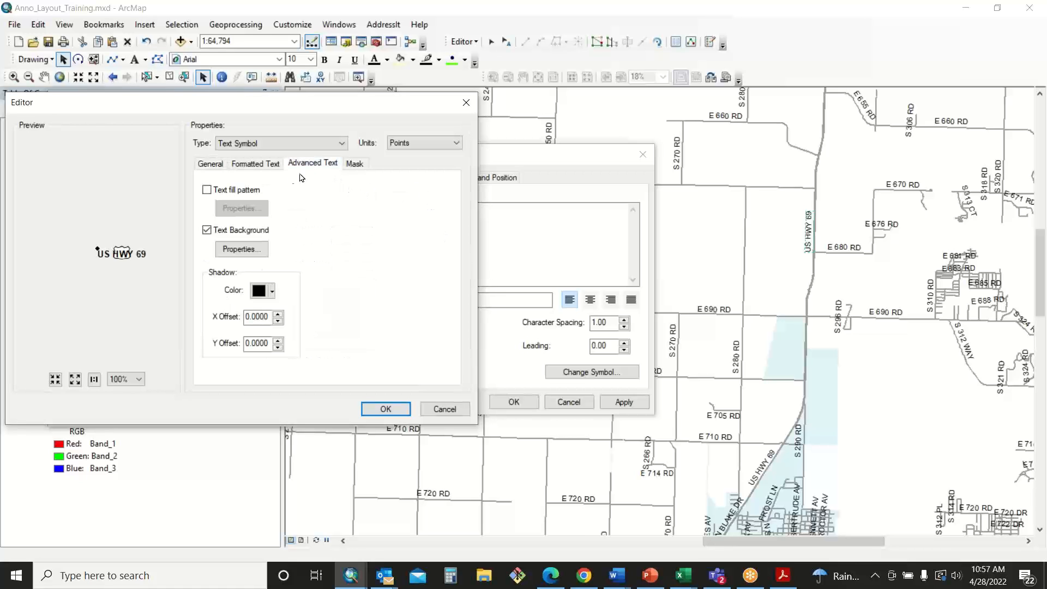
pyautogui.click(256, 249)
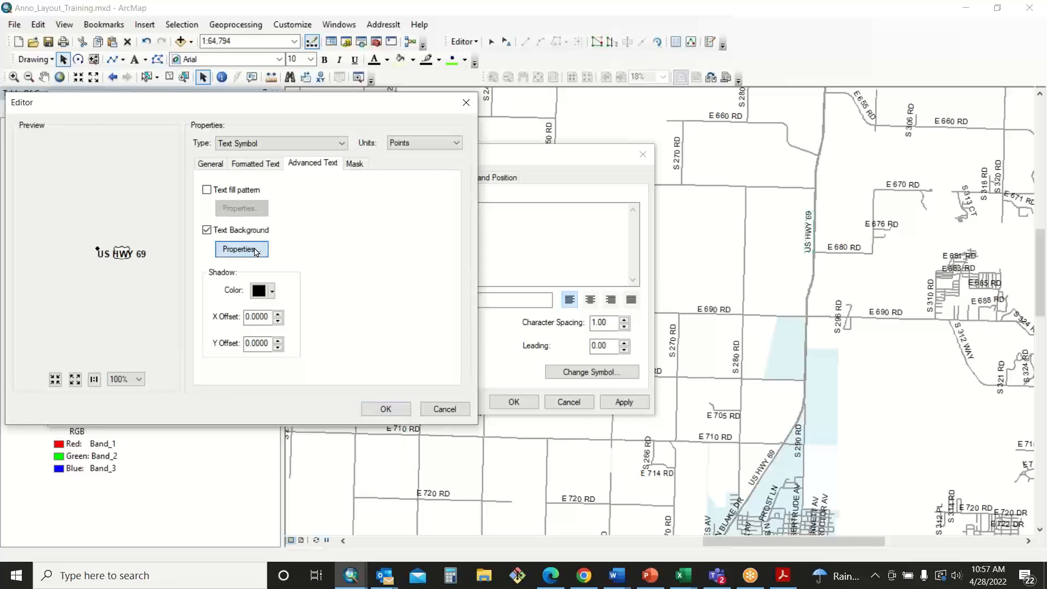
pyautogui.click(206, 192)
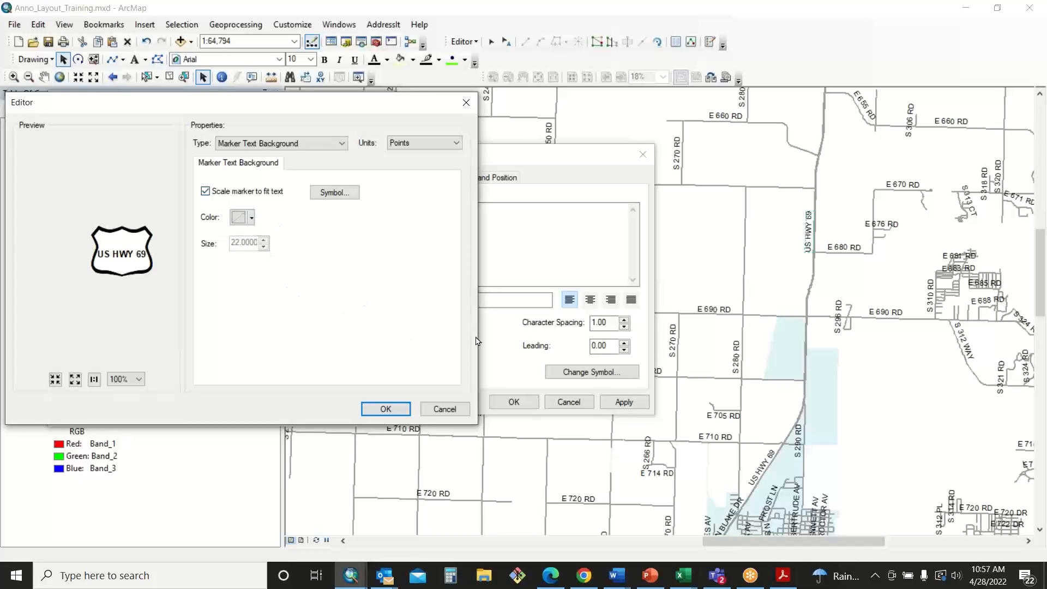
pyautogui.click(385, 410)
pyautogui.click(384, 410)
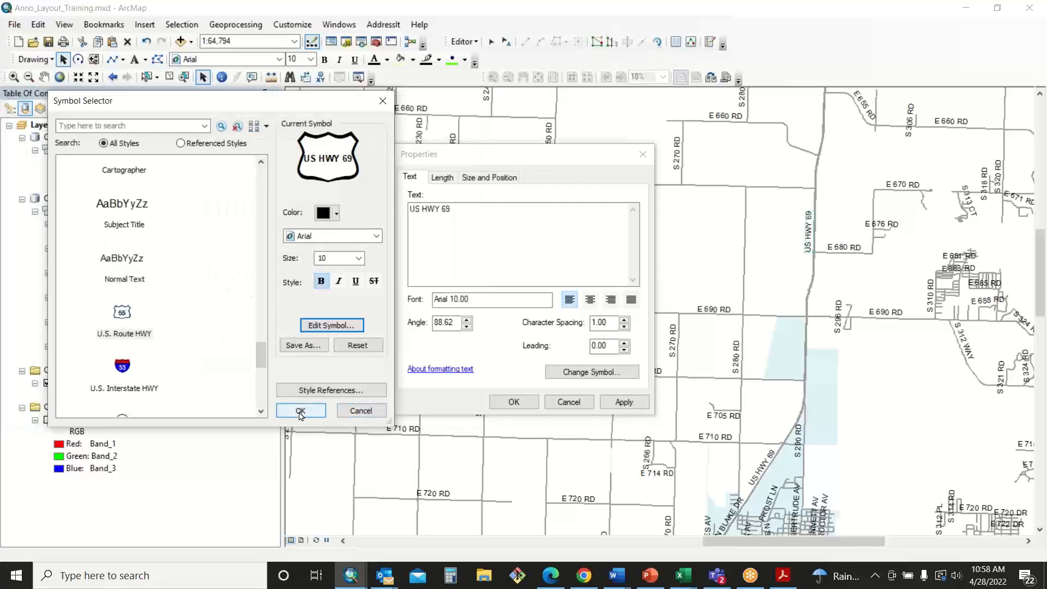
pyautogui.click(300, 412)
# Step: Change the highway label's text to 69 and move the shield north along the highway, just above E 670 RD
pyautogui.write('6')
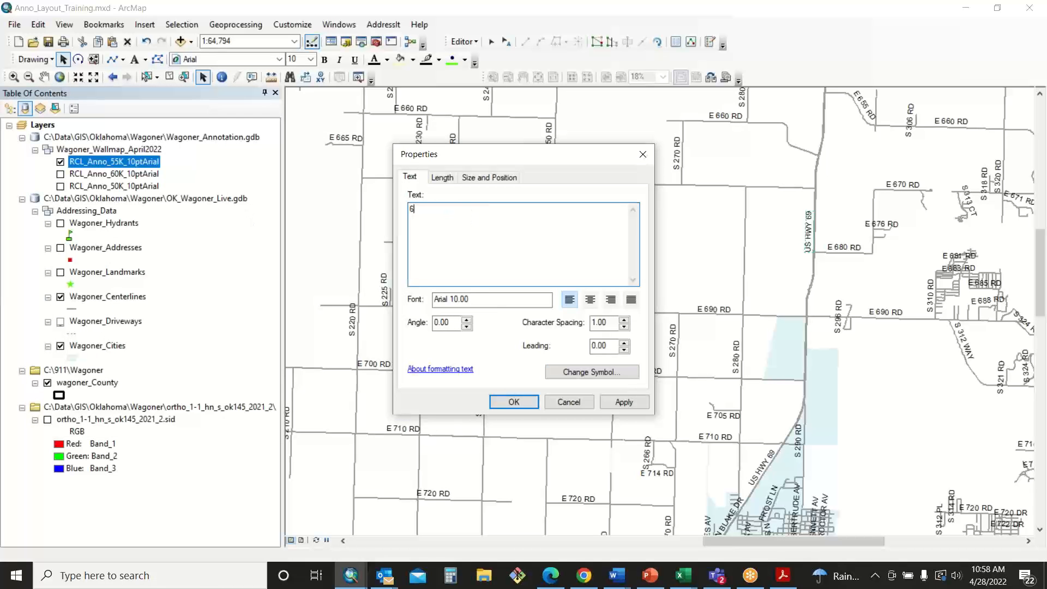
pyautogui.write('9')
pyautogui.click(624, 404)
pyautogui.click(512, 402)
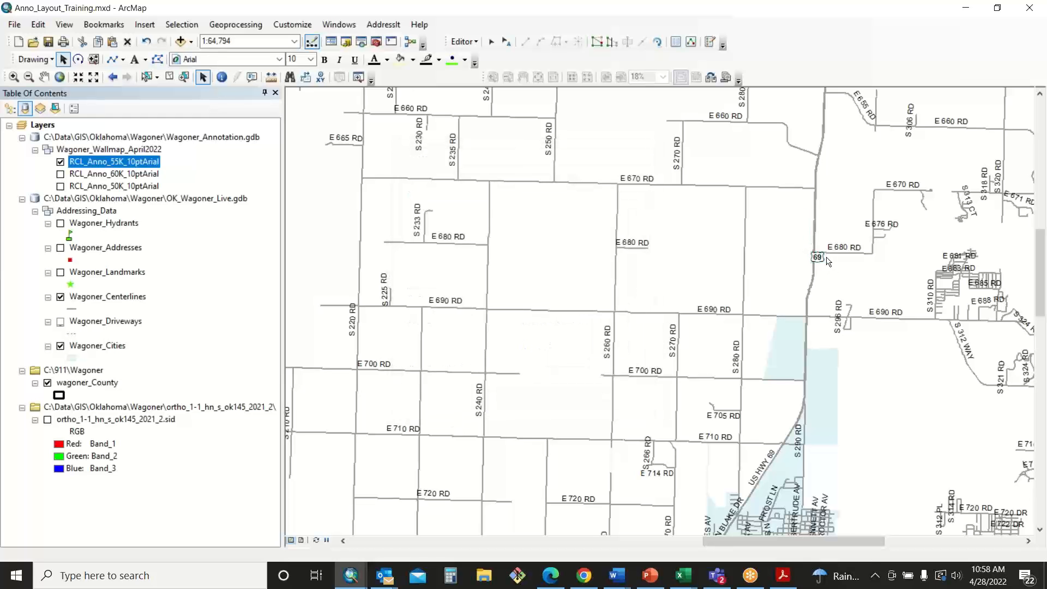
pyautogui.click(815, 171)
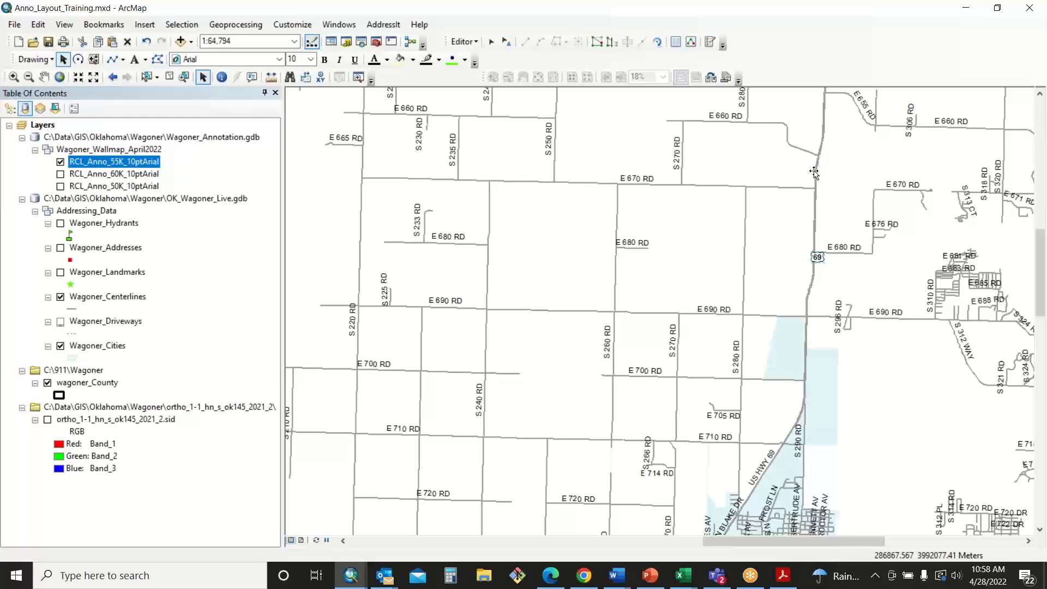
# Step: Set the font size of the 69 highway shield to 12
pyautogui.click(768, 188)
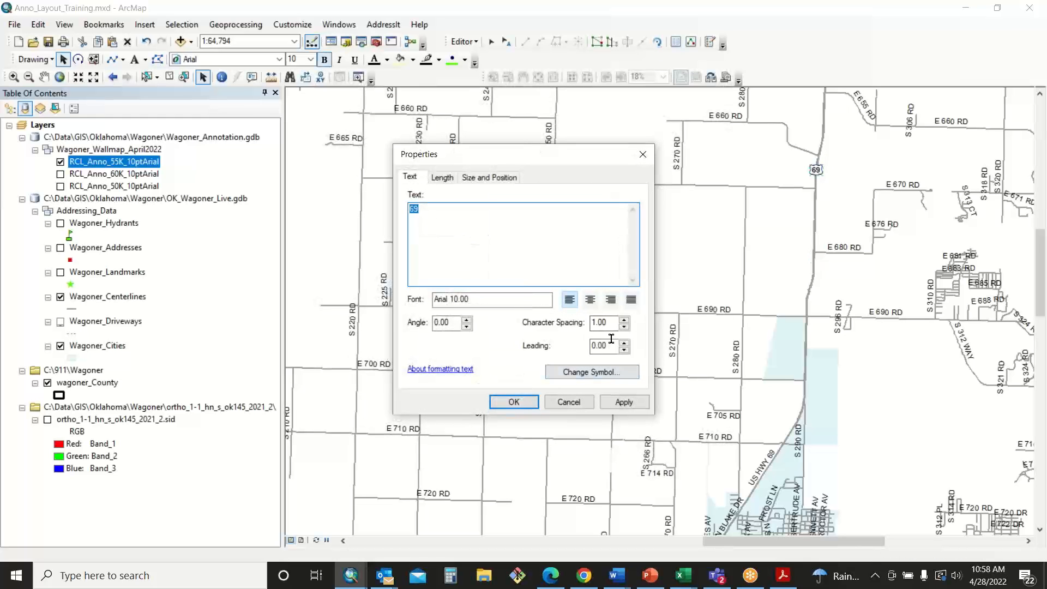
pyautogui.click(603, 375)
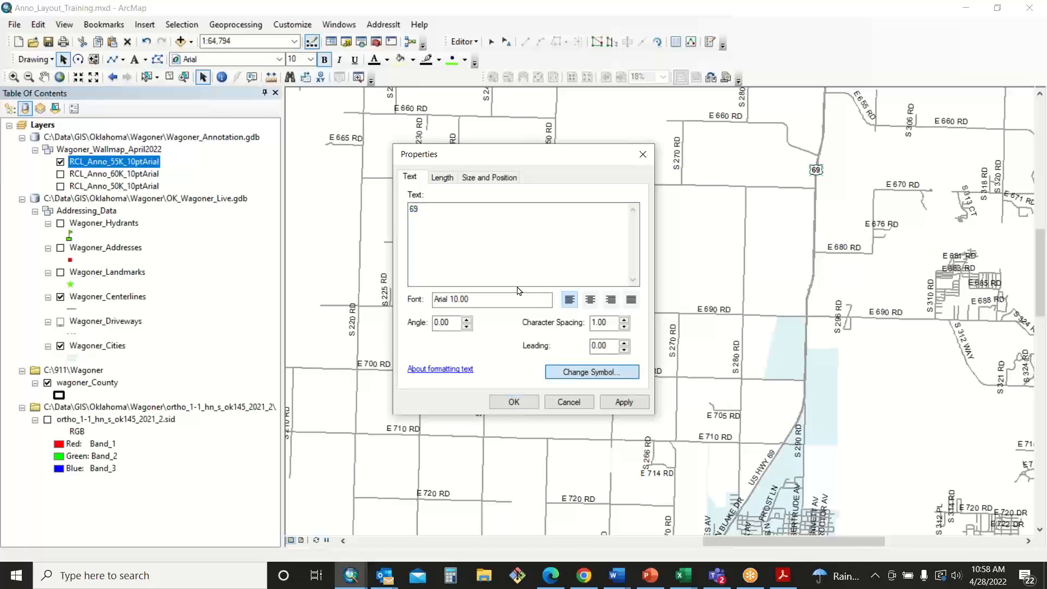
pyautogui.click(634, 370)
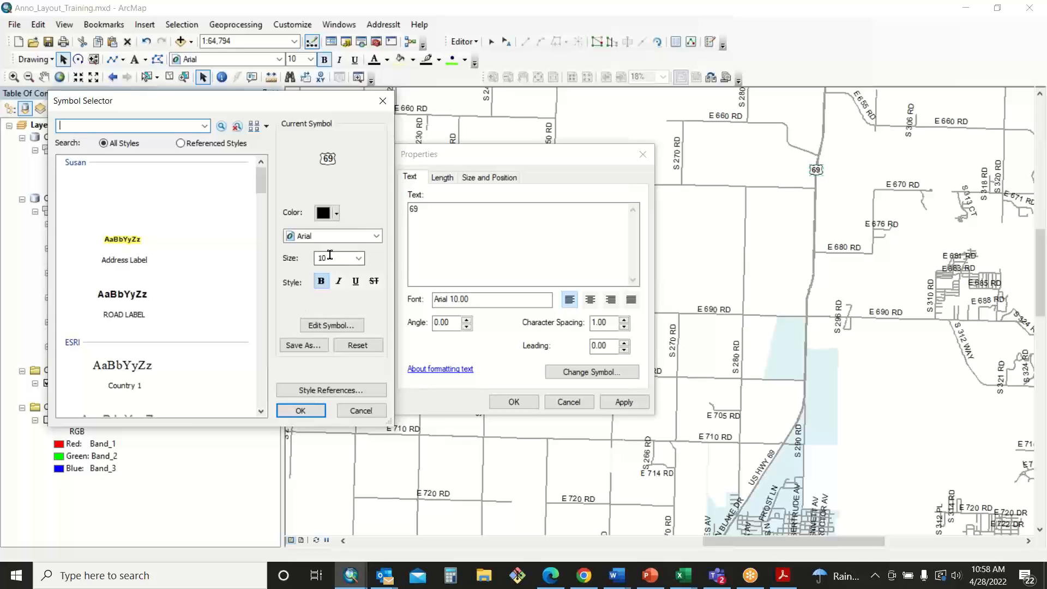
pyautogui.write('12')
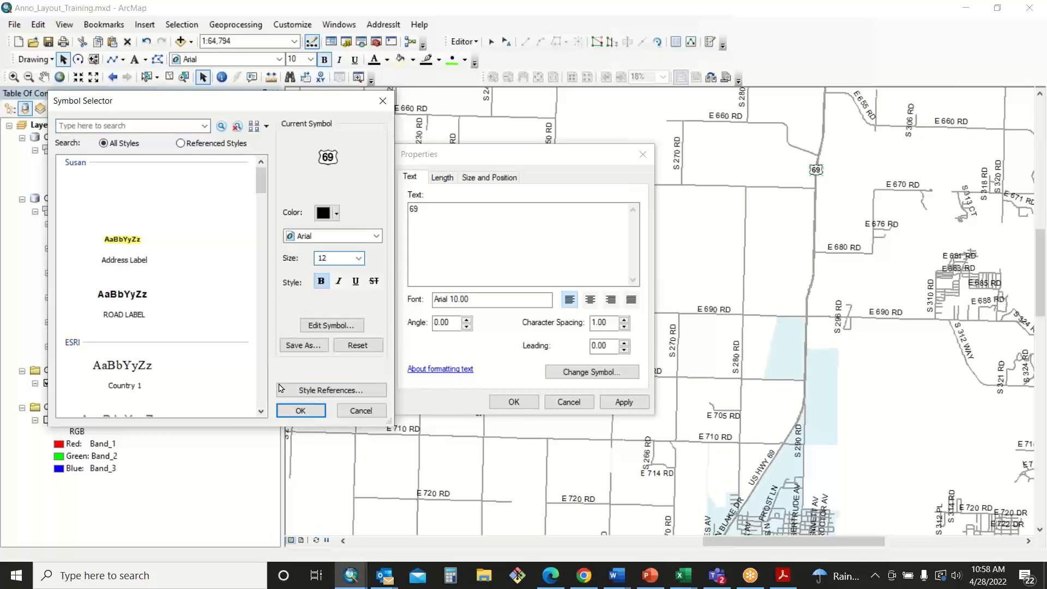
pyautogui.click(301, 411)
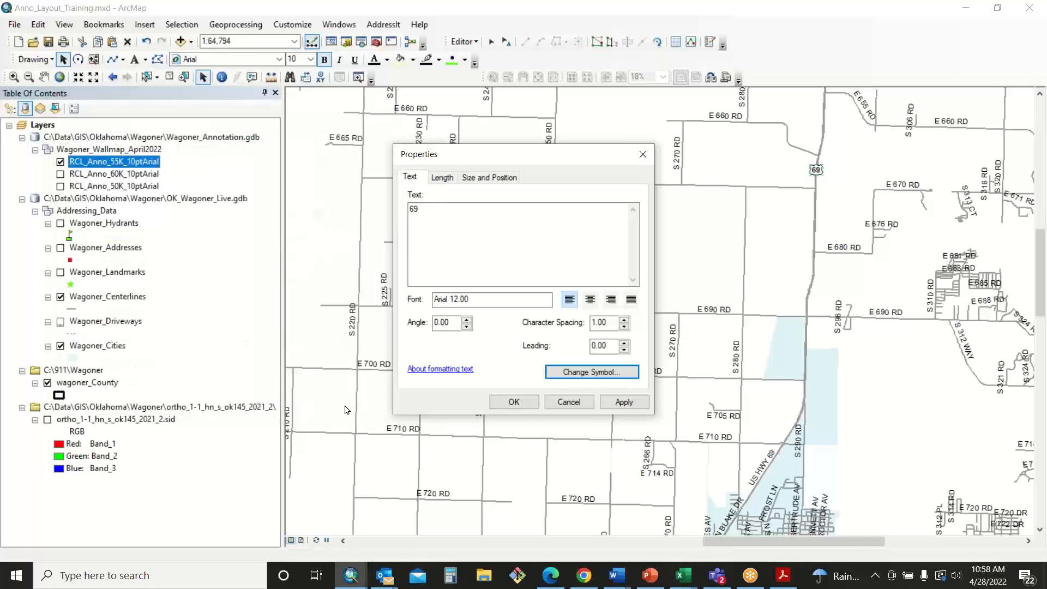
pyautogui.click(513, 403)
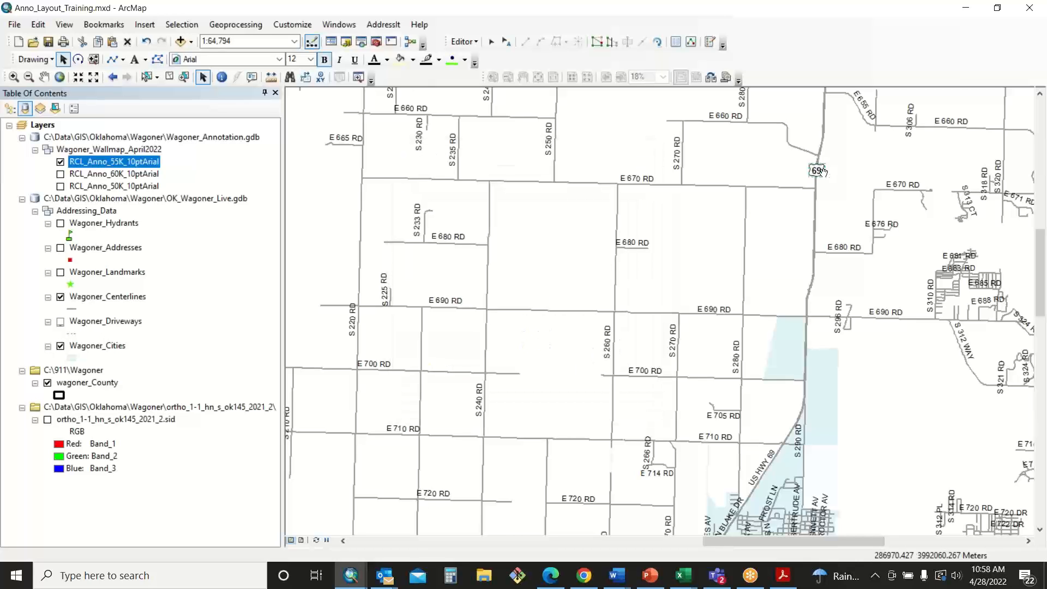
# Step: Copy the 69 shield south onto the highway between E 690 RD and E 700 RD
pyautogui.click(848, 189)
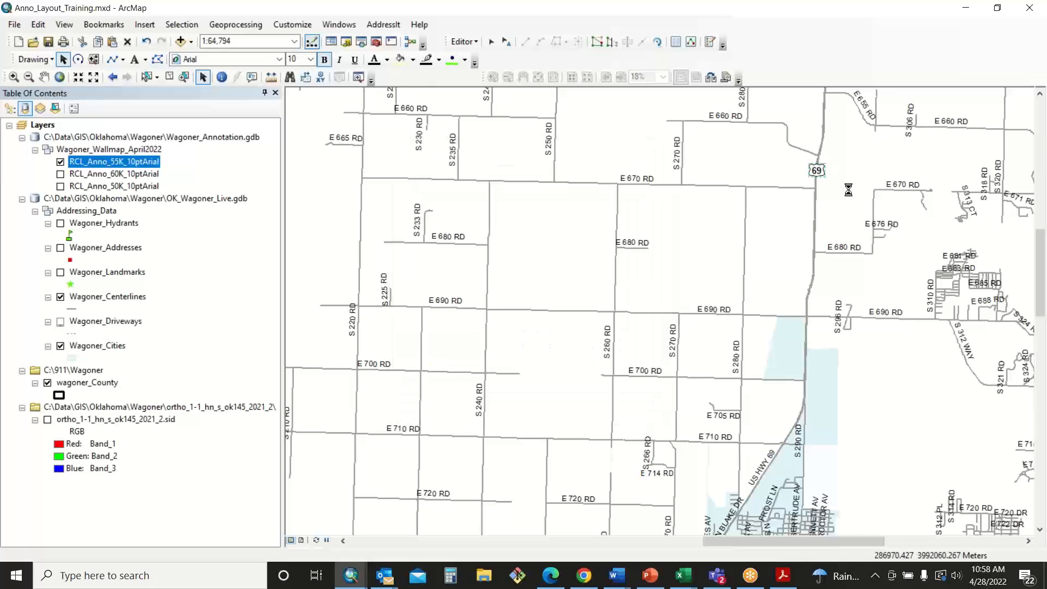
pyautogui.click(792, 432)
pyautogui.moveTo(796, 432); pyautogui.dragTo(816, 360)
# Step: Delete the slanted US HWY 69 text label on the diagonal stretch south of E 710 RD
pyautogui.click(762, 469)
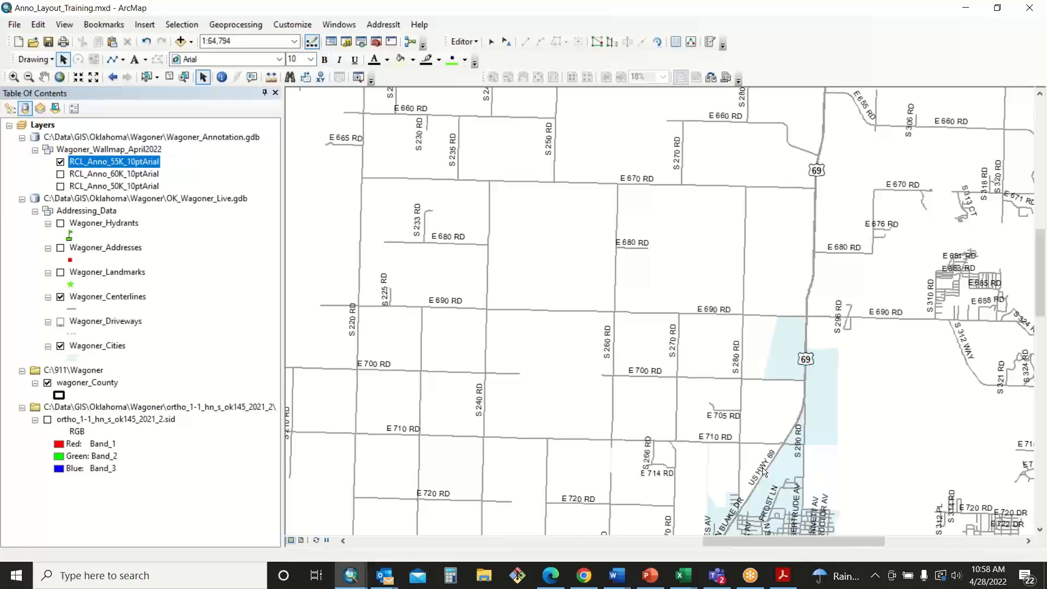
pyautogui.click(762, 469)
pyautogui.press('Delete')
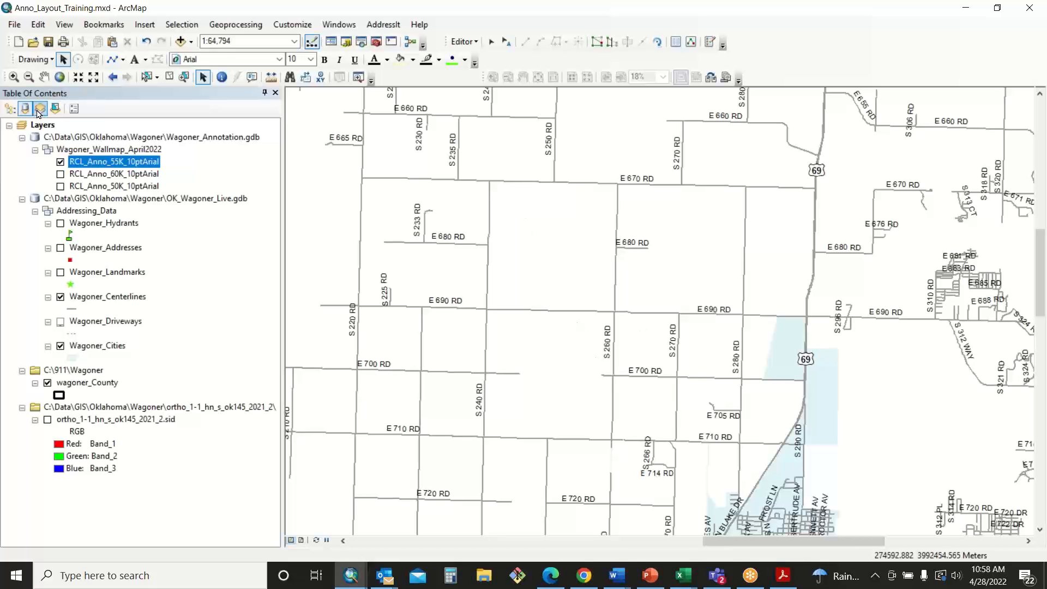
# Step: Select by location the RCL_Anno_55K_10ptArial annotations that intersect the Wagoner_Cities layer
pyautogui.click(44, 77)
pyautogui.moveTo(717, 346); pyautogui.dragTo(608, 90)
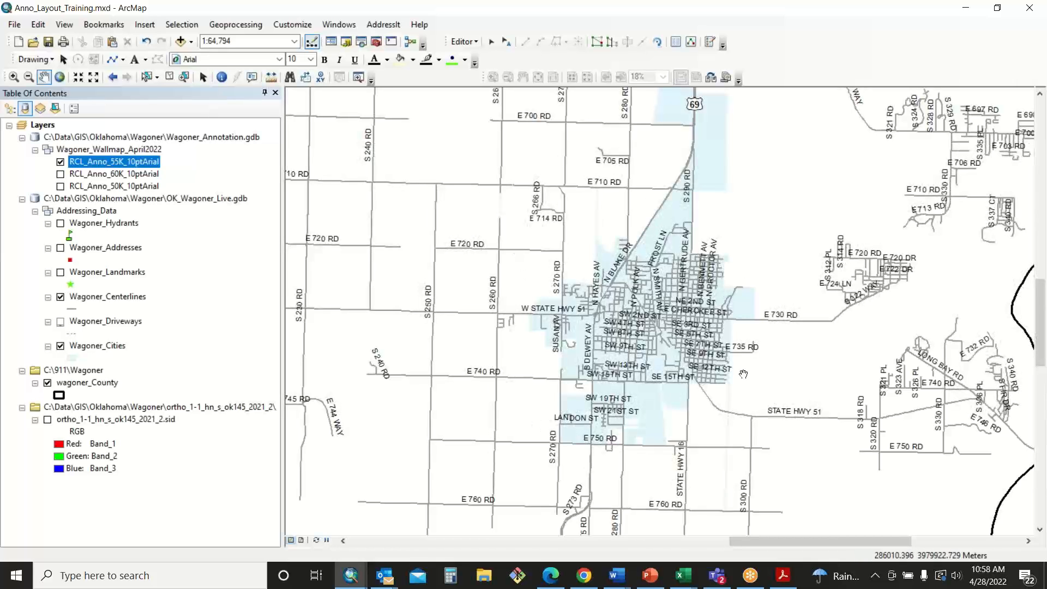
pyautogui.click(186, 24)
pyautogui.click(224, 55)
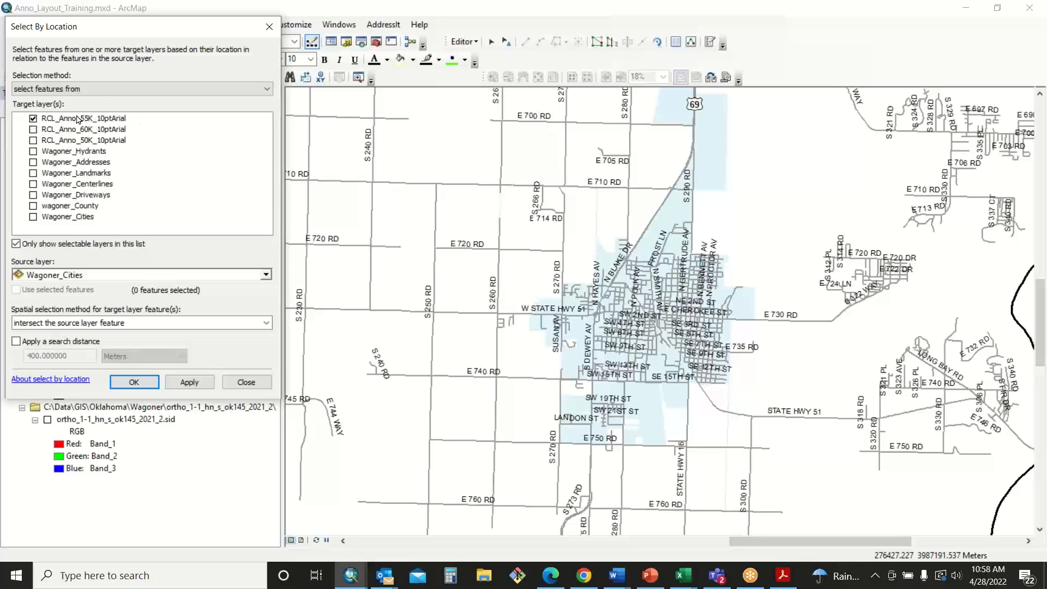
pyautogui.click(110, 282)
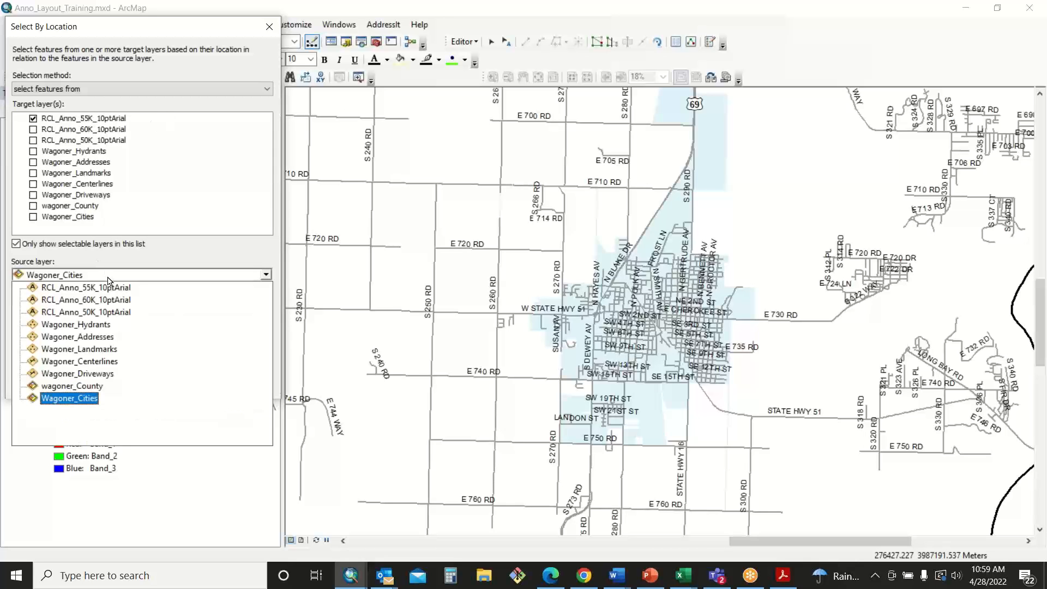
pyautogui.click(108, 281)
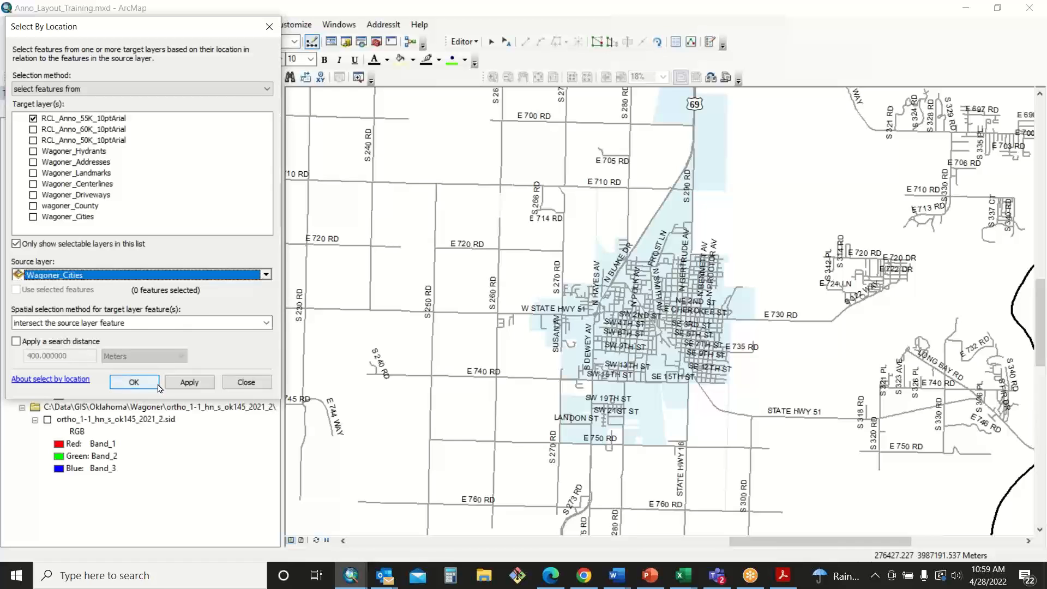
pyautogui.click(189, 383)
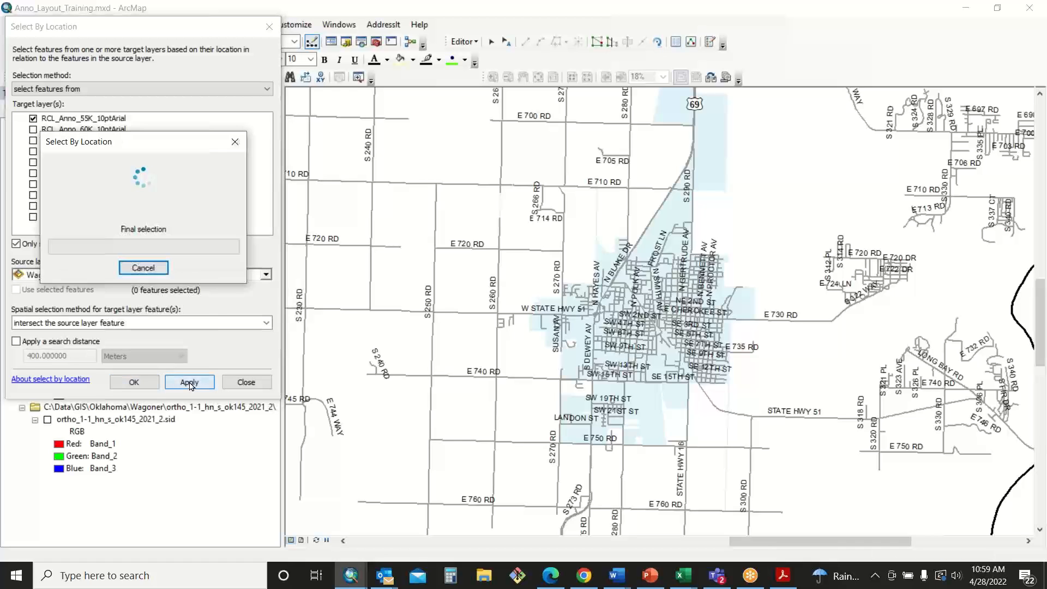
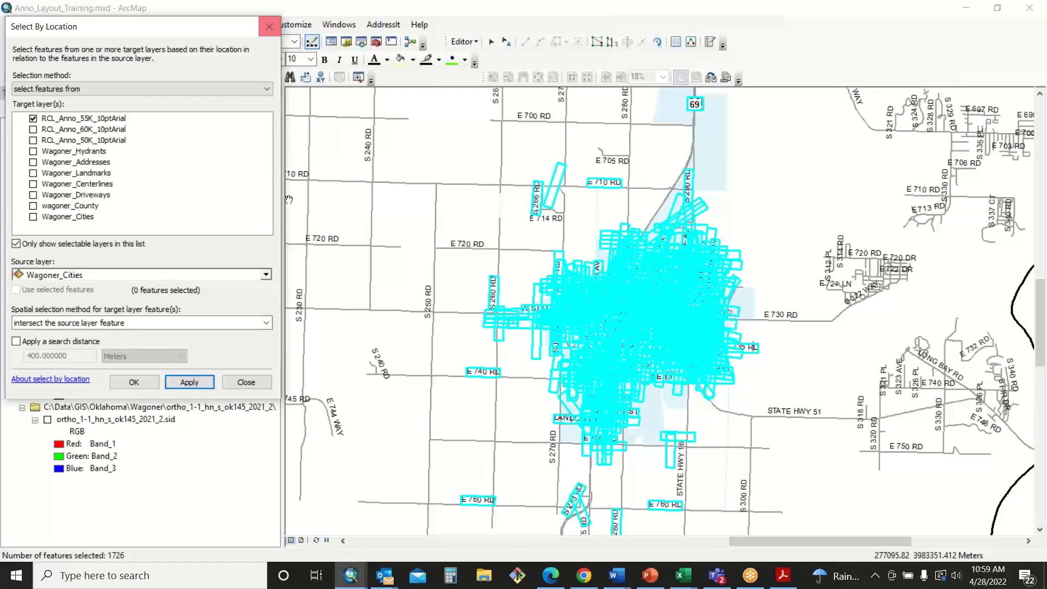
pyautogui.click(269, 26)
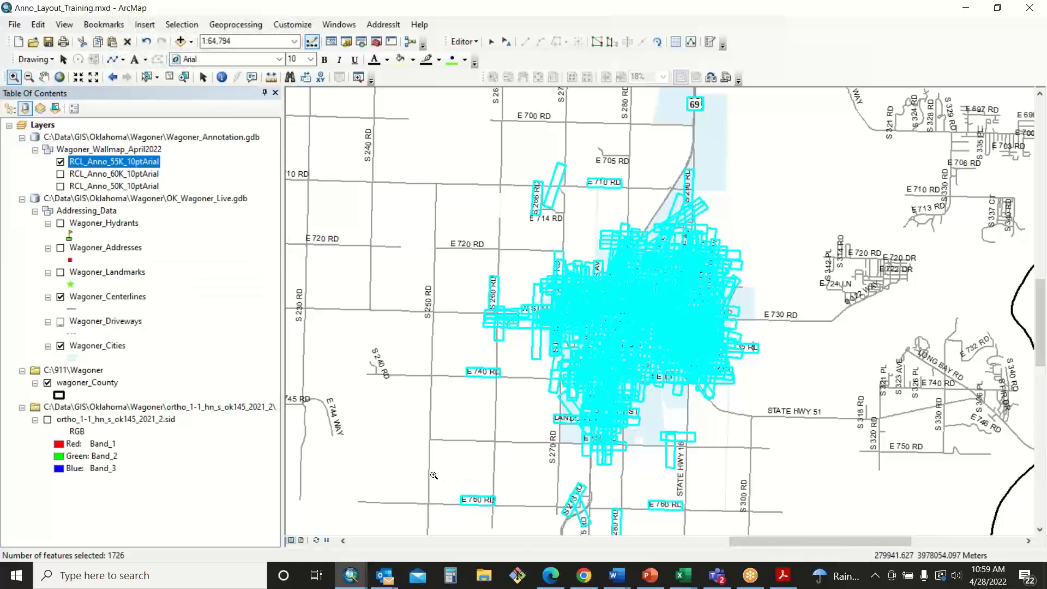
# Step: Examine the selected E 760 RD label against the city boundary and open the attribute table of RCL_Anno_55K_10ptArial
pyautogui.moveTo(431, 473); pyautogui.dragTo(544, 518)
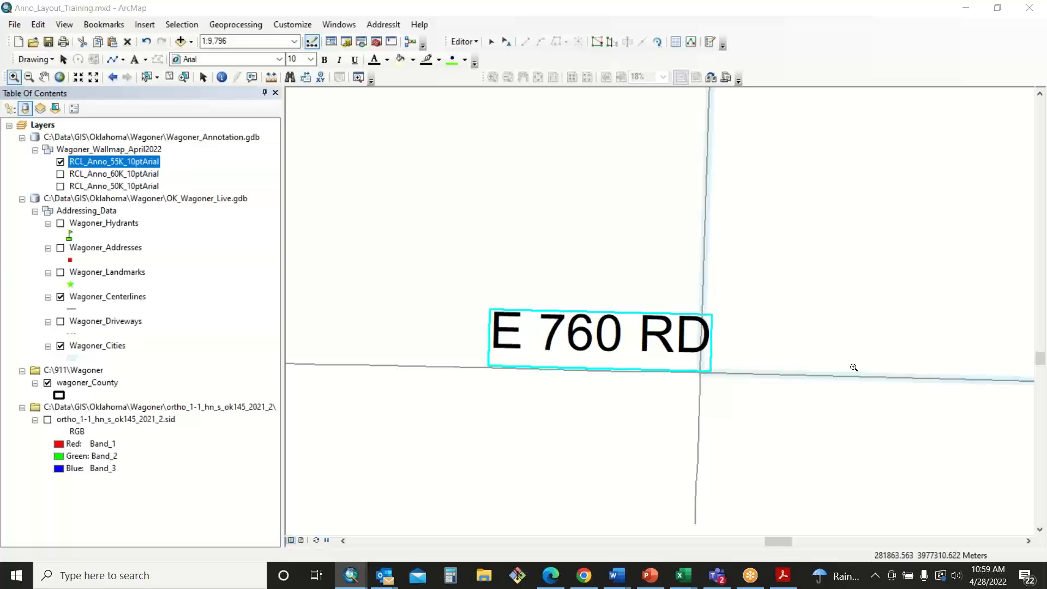
pyautogui.click(112, 78)
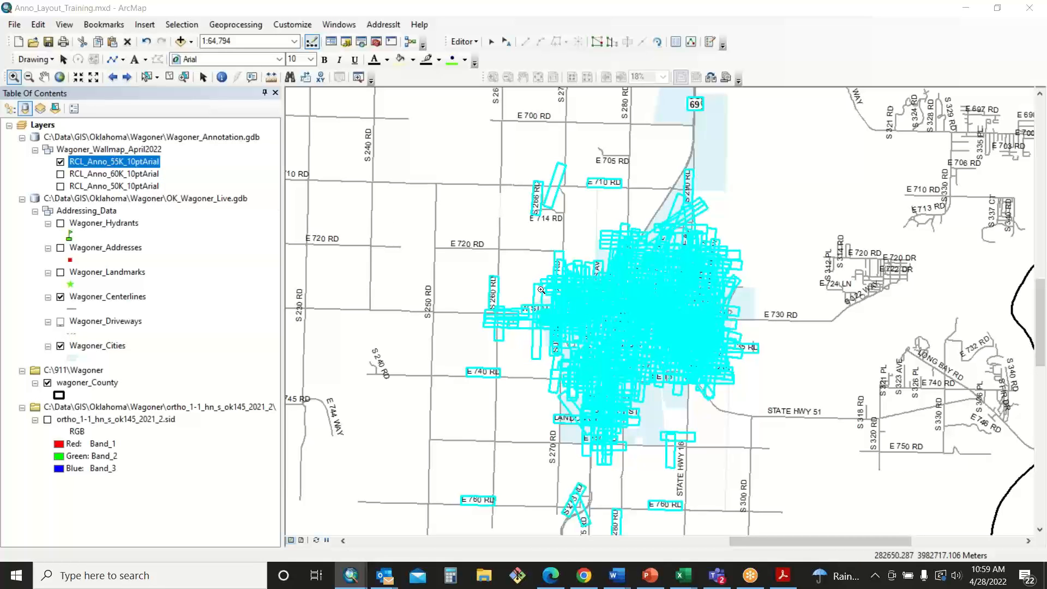
pyautogui.rightClick(139, 164)
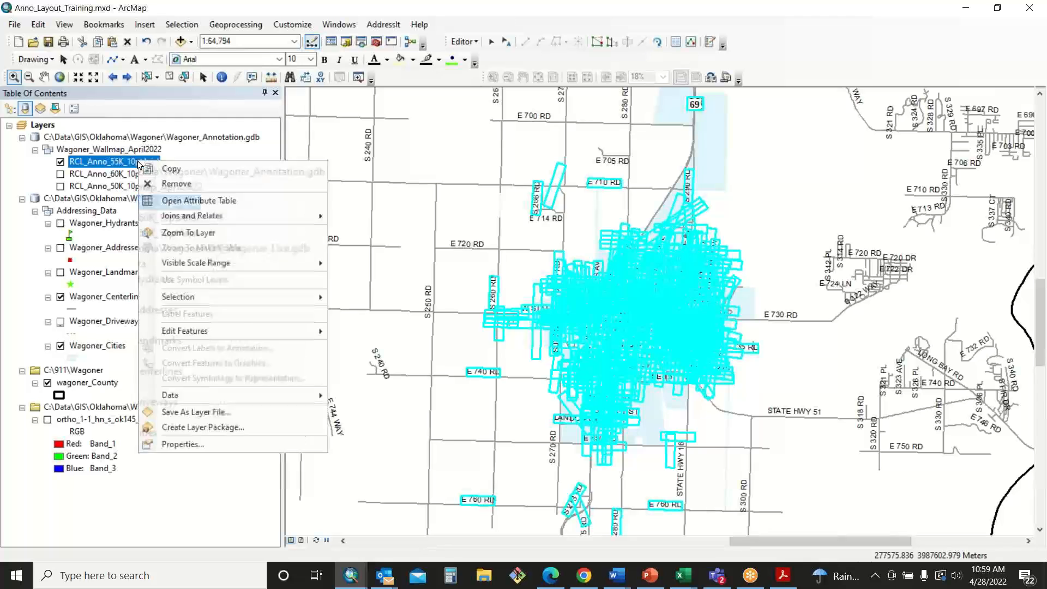
pyautogui.click(180, 201)
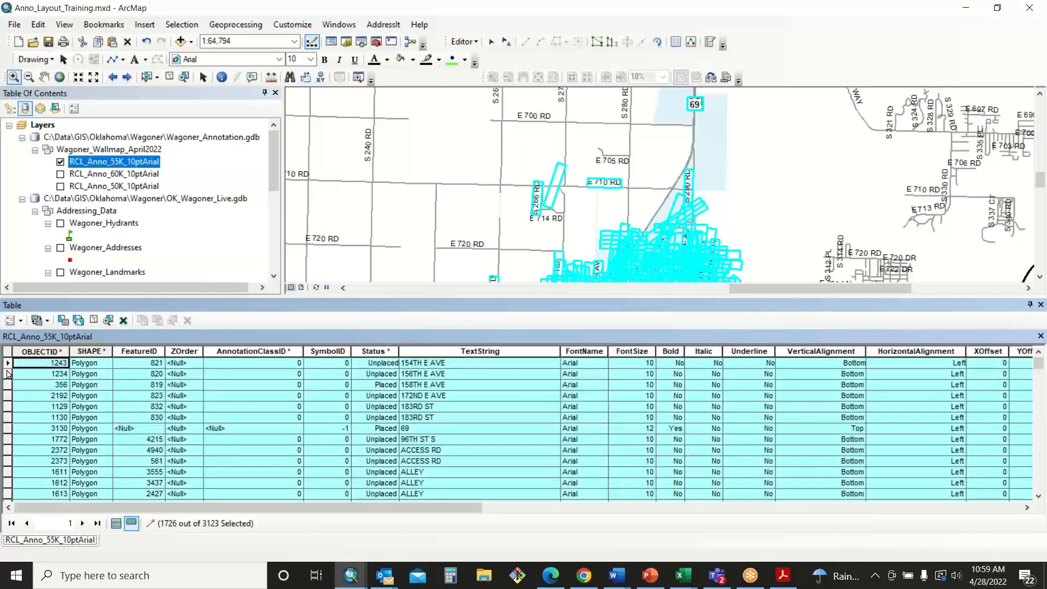
# Step: Delete all selected annotations within the cities from RCL_Anno_55K_10ptArial and shrink the attribute table to enlarge the map view
pyautogui.rightClick(7, 374)
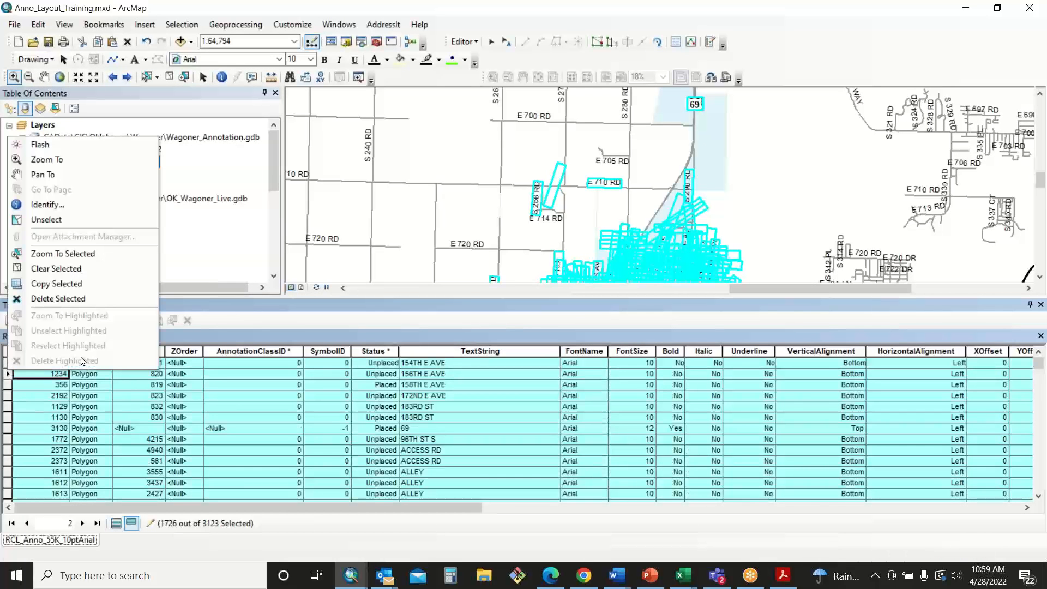
pyautogui.click(78, 299)
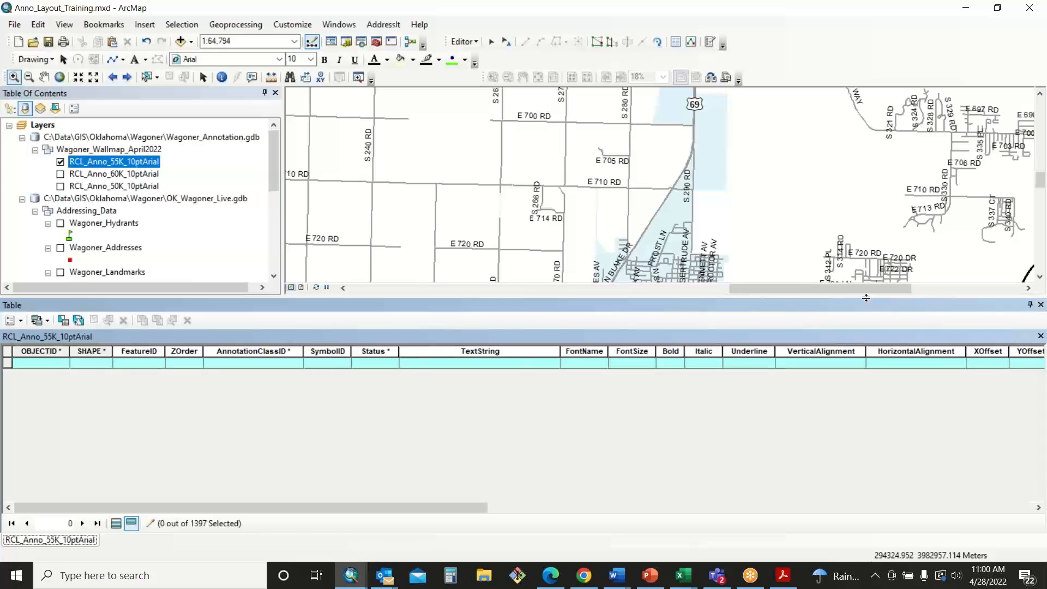
pyautogui.moveTo(867, 298); pyautogui.dragTo(885, 467)
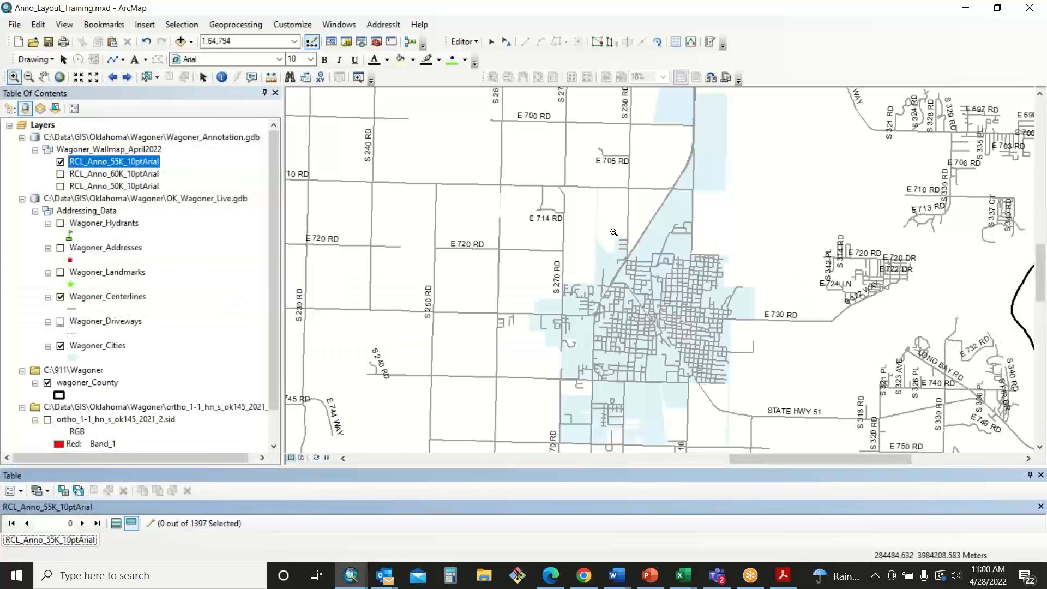
pyautogui.click(44, 77)
pyautogui.moveTo(884, 290); pyautogui.dragTo(826, 199)
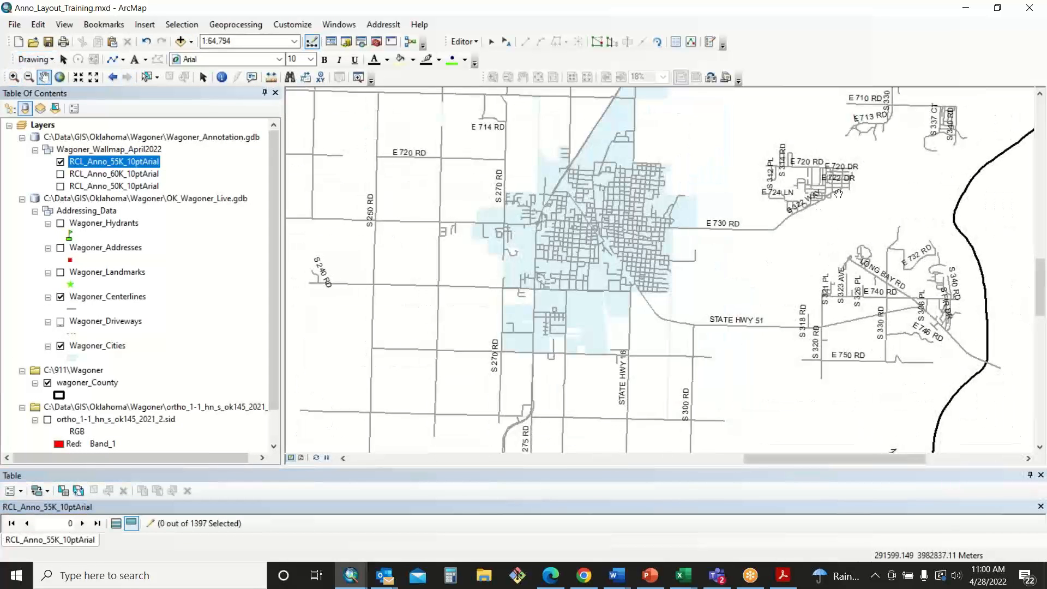
# Step: Stop the edit session and save the annotation edits
pyautogui.click(463, 42)
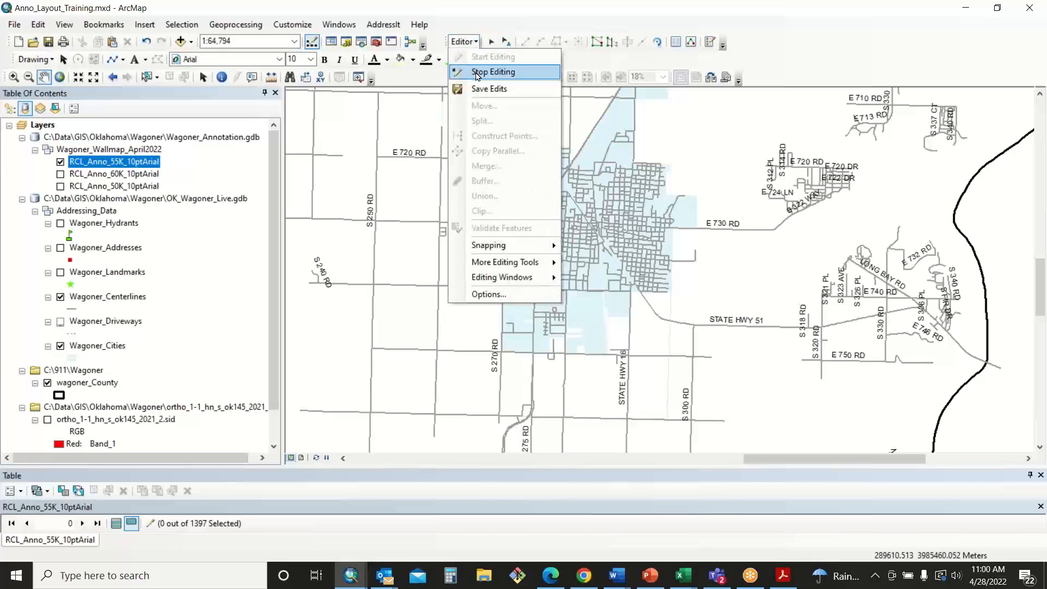
pyautogui.click(476, 71)
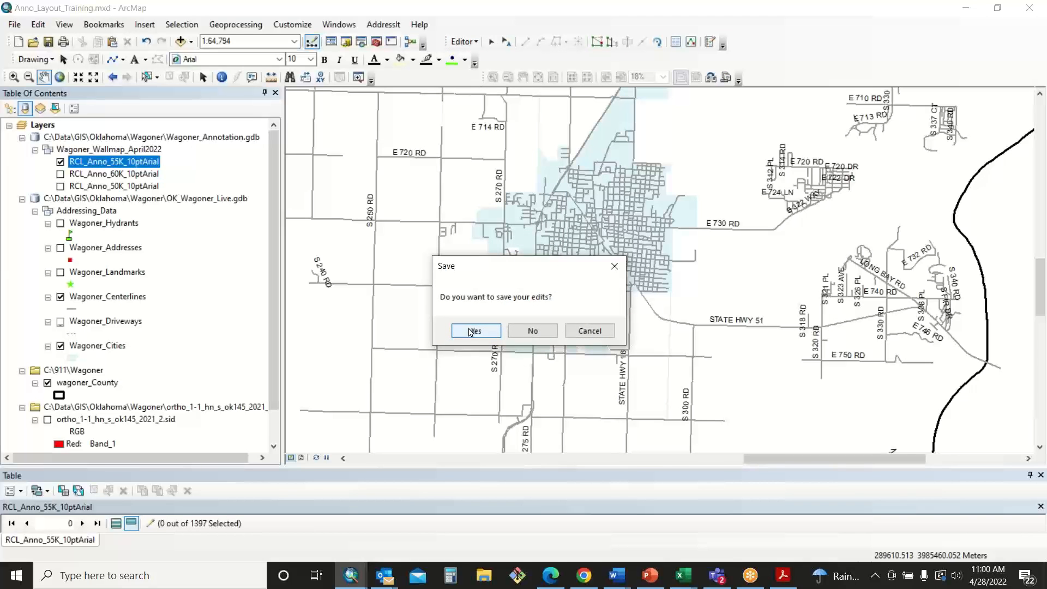
pyautogui.click(470, 331)
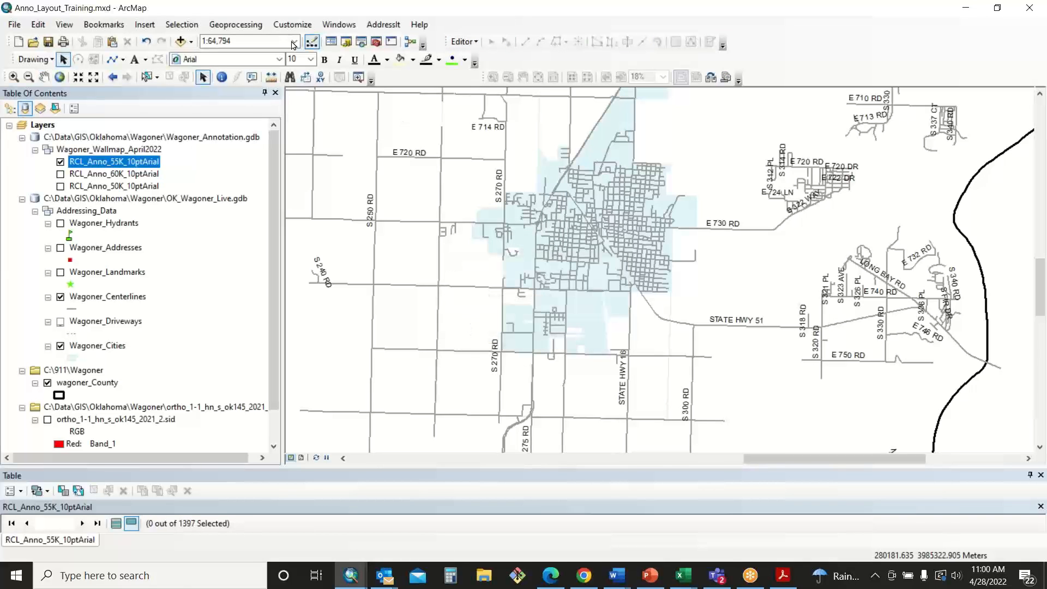
# Step: Examine the remaining 55K road labels outside the city, including the subdivision around E 720 RD and S 322 WAY
pyautogui.click(28, 77)
pyautogui.click(720, 326)
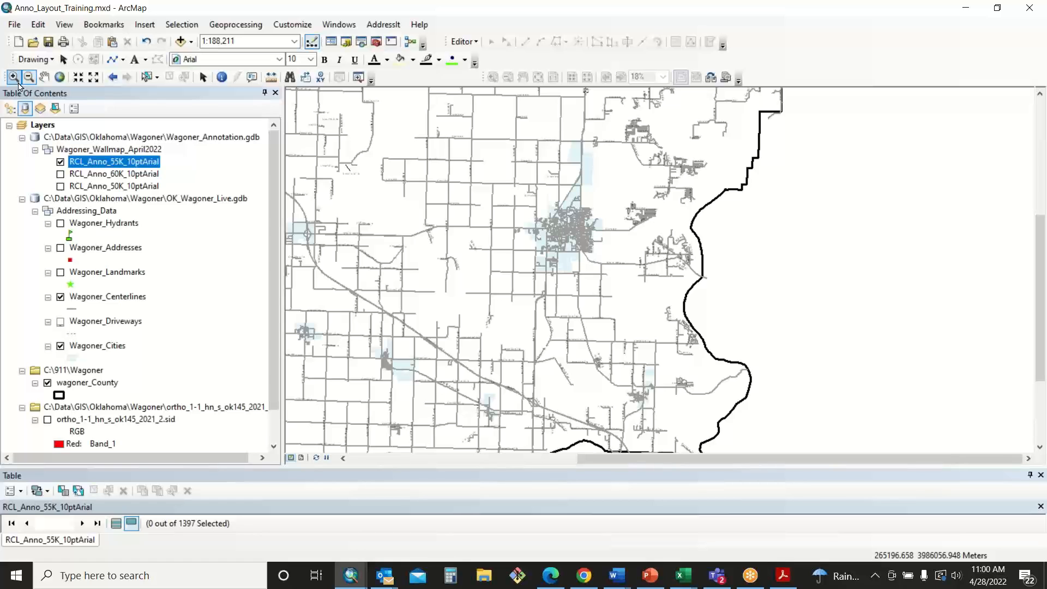
pyautogui.click(14, 78)
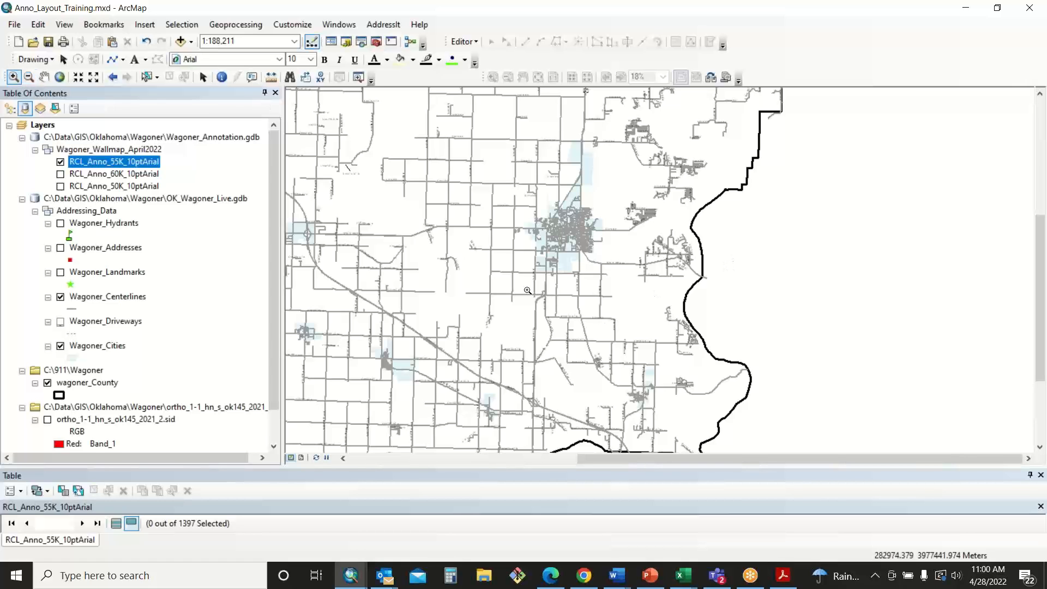
pyautogui.moveTo(471, 241); pyautogui.dragTo(562, 313)
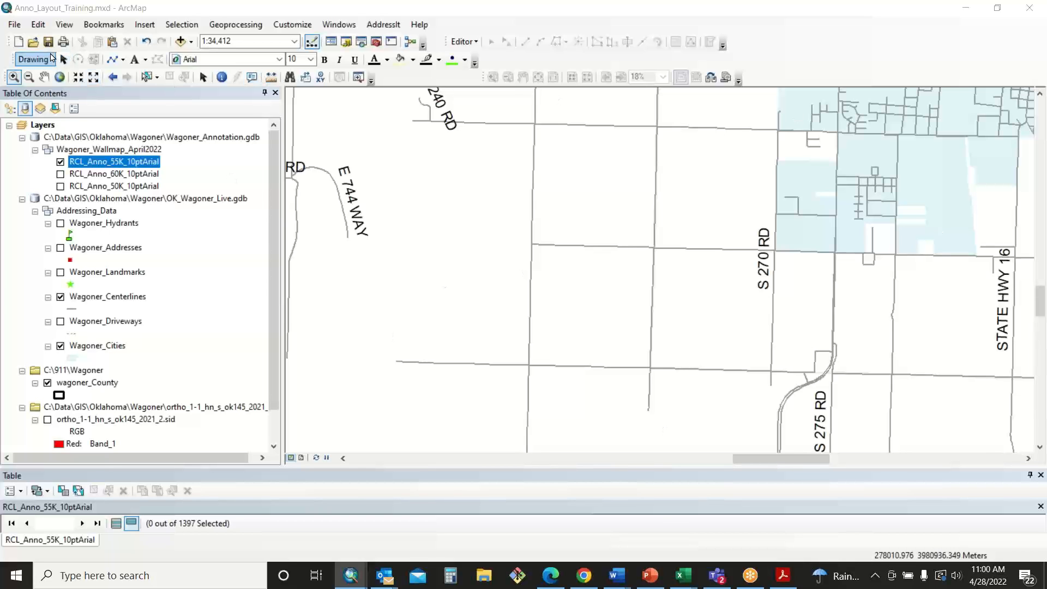
pyautogui.click(29, 76)
pyautogui.click(648, 286)
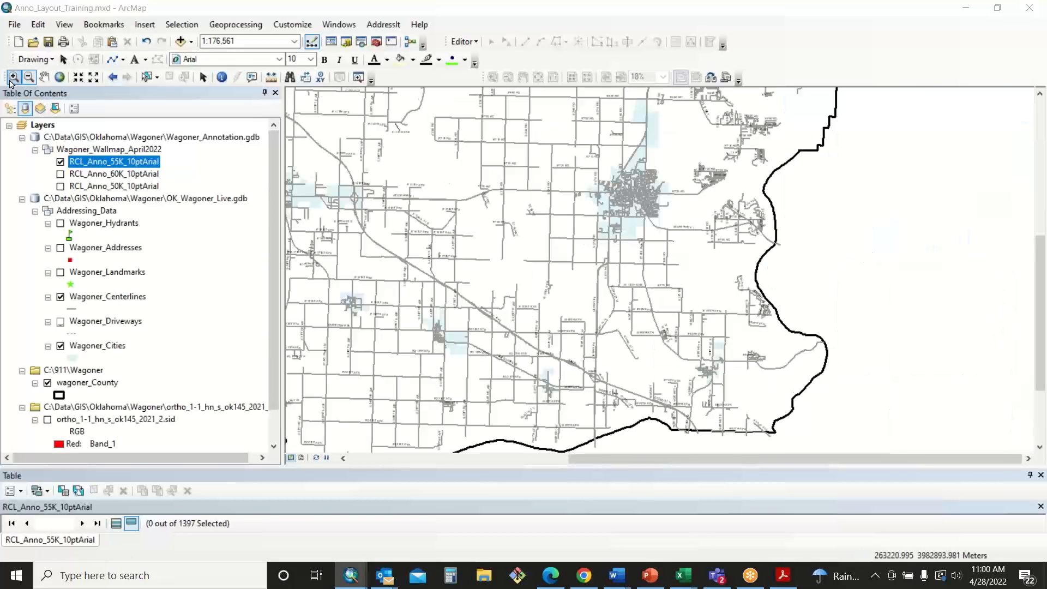
pyautogui.click(14, 76)
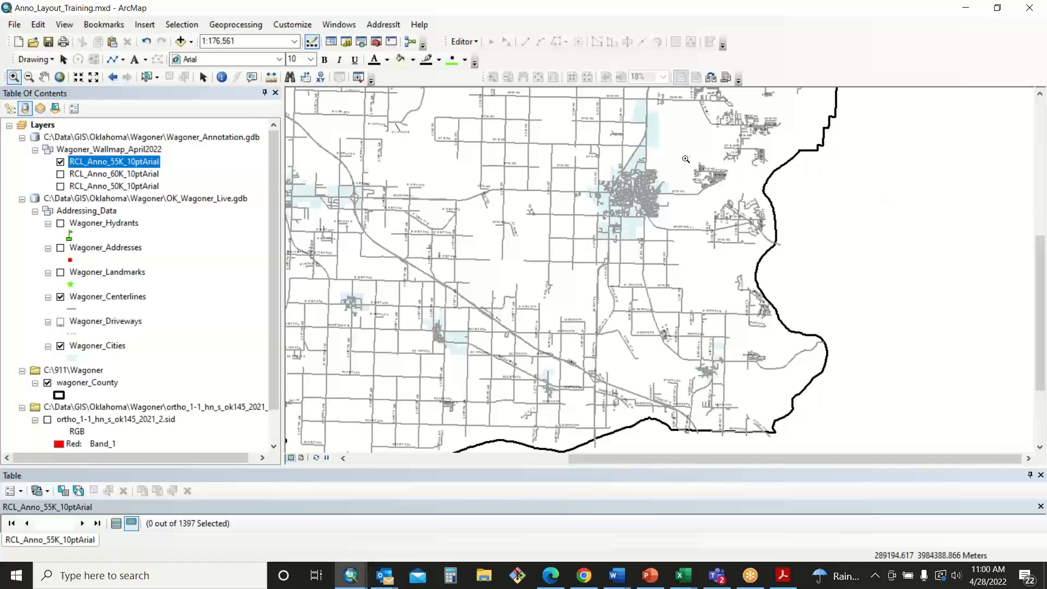
pyautogui.moveTo(683, 157); pyautogui.dragTo(732, 200)
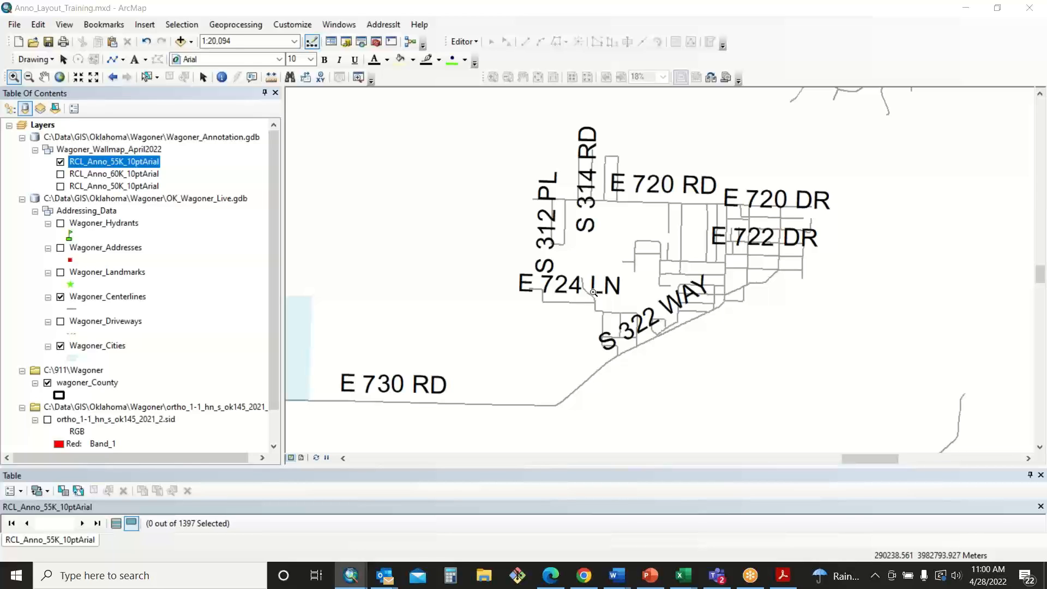
pyautogui.scroll(-1, 276, 327)
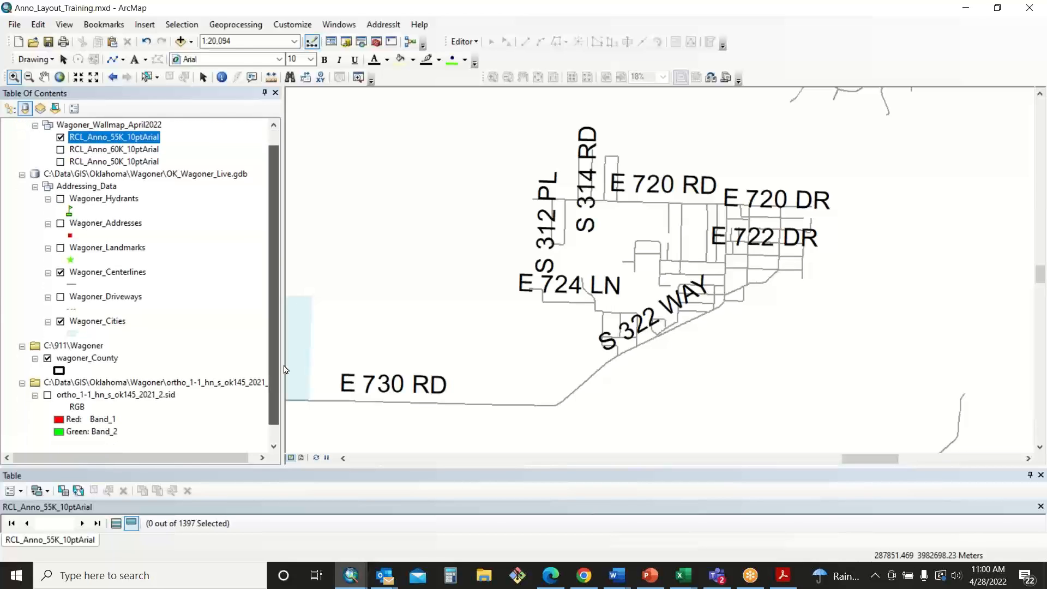
pyautogui.moveTo(284, 370); pyautogui.dragTo(285, 424)
pyautogui.moveTo(273, 282); pyautogui.dragTo(274, 202)
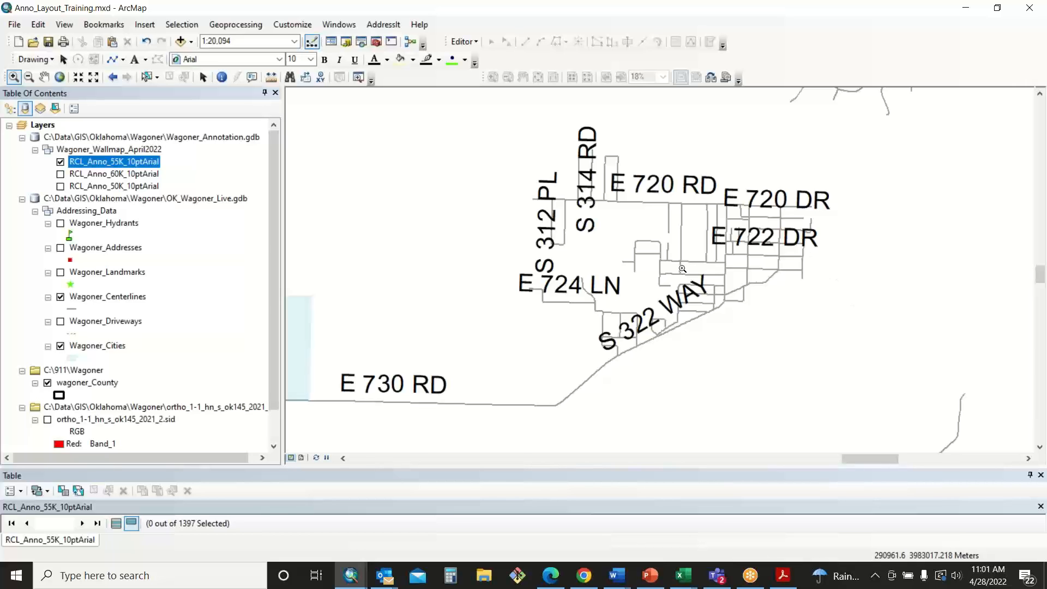
# Step: Survey the remaining road labels across the northern county, from the E 720 RD subdivision to the area south of E 650 RD
pyautogui.click(28, 77)
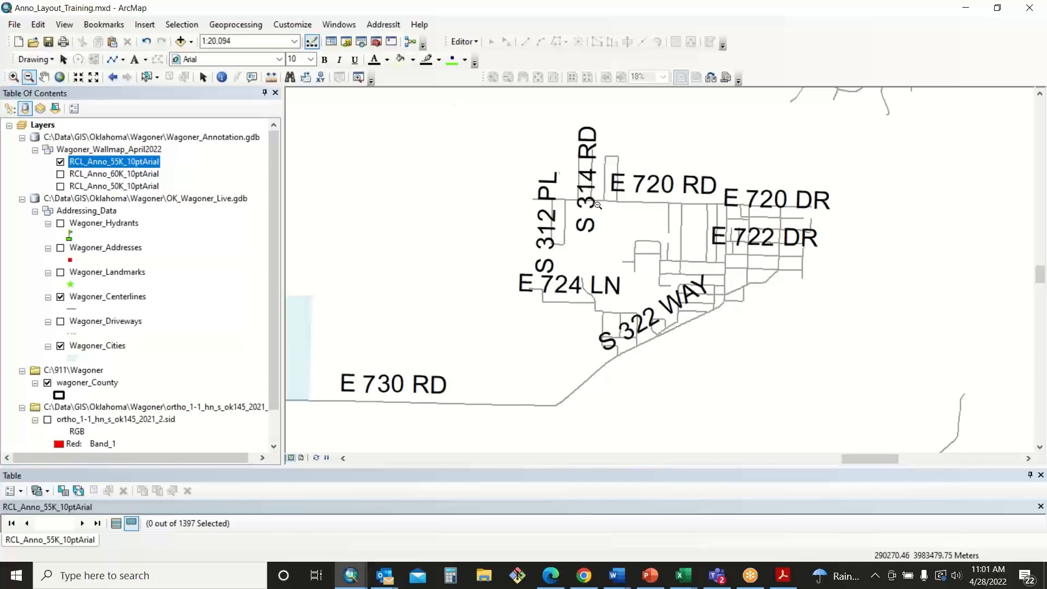
pyautogui.moveTo(455, 146); pyautogui.dragTo(683, 297)
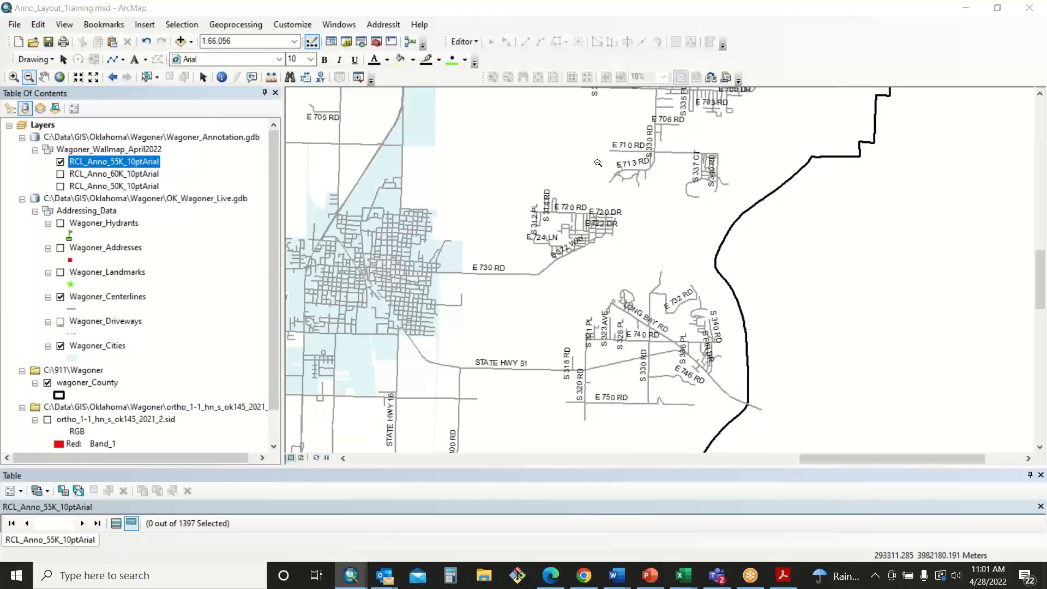
pyautogui.click(45, 77)
pyautogui.moveTo(385, 92); pyautogui.dragTo(742, 251)
pyautogui.moveTo(460, 200); pyautogui.dragTo(838, 345)
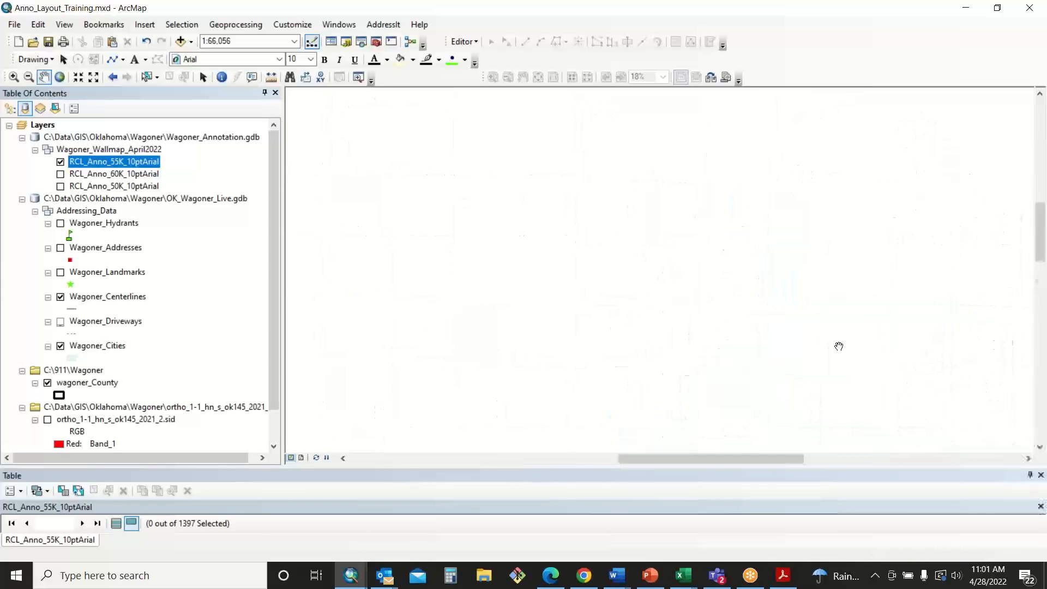
pyautogui.moveTo(512, 199); pyautogui.dragTo(945, 250)
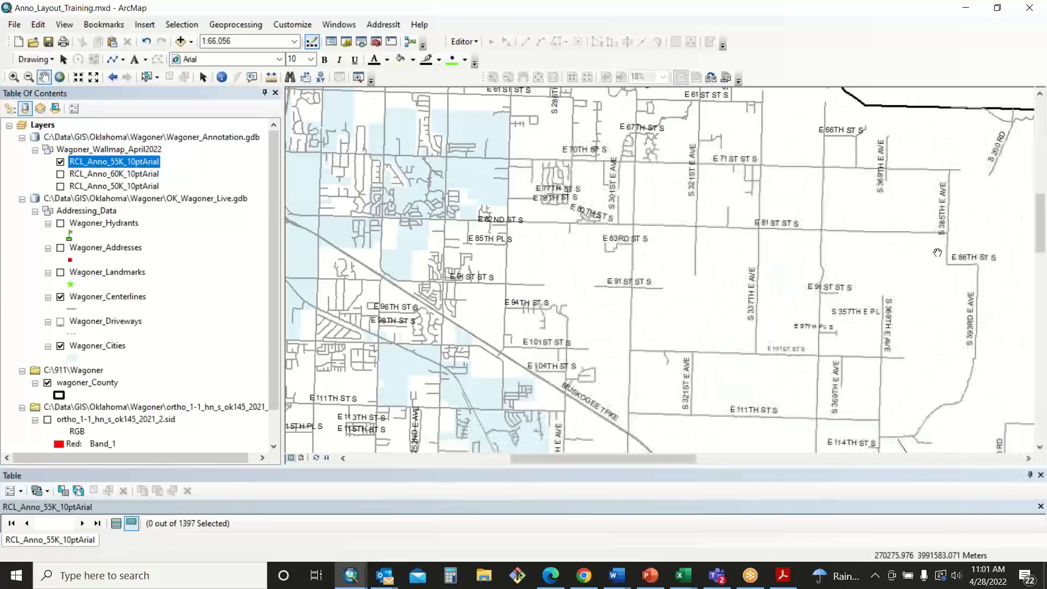
pyautogui.moveTo(780, 183); pyautogui.dragTo(608, 246)
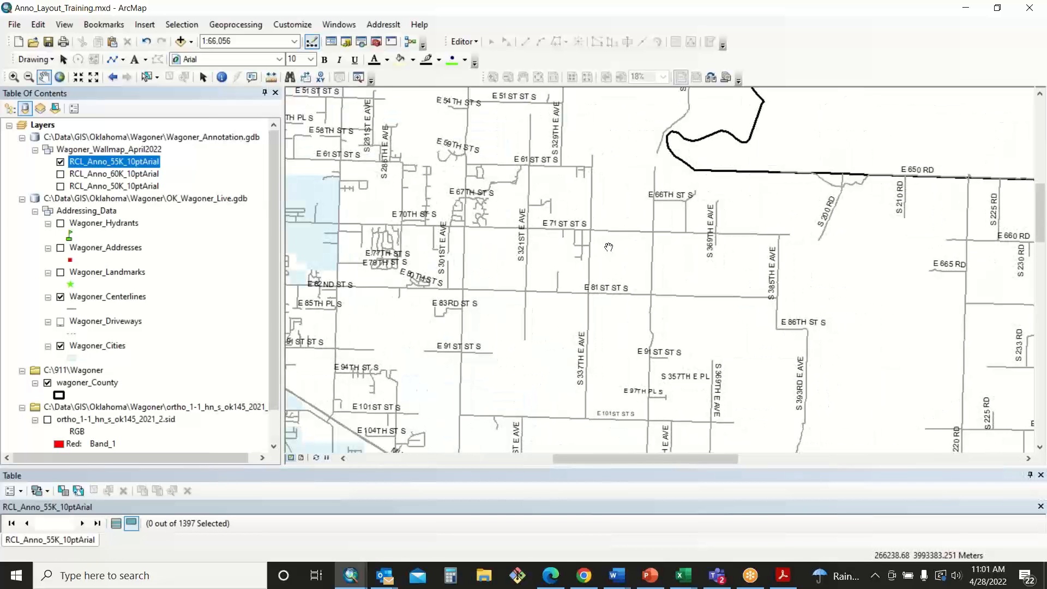
pyautogui.moveTo(916, 240); pyautogui.dragTo(813, 234)
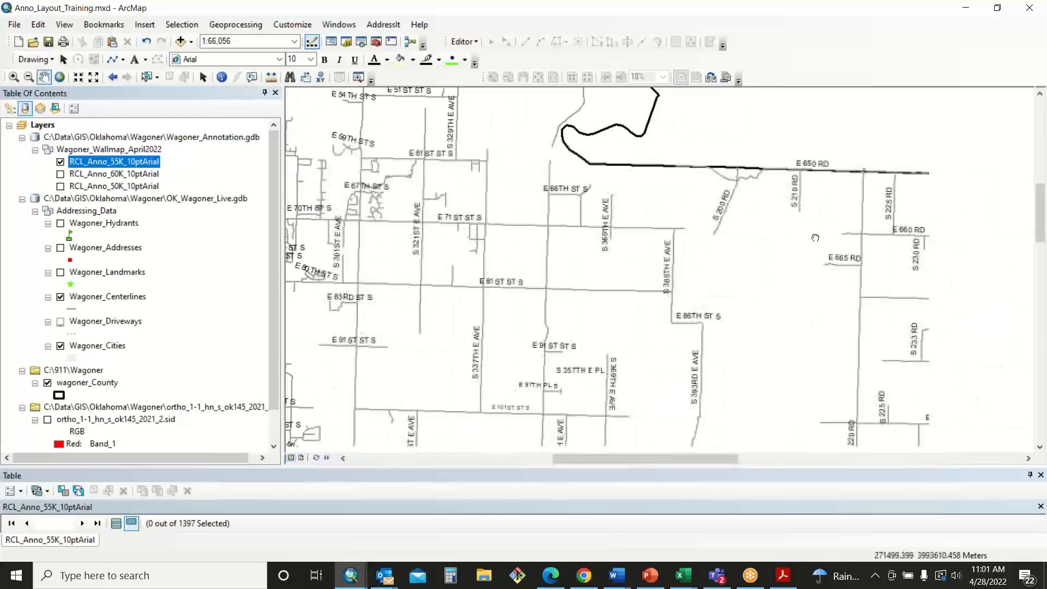
pyautogui.moveTo(884, 224); pyautogui.dragTo(819, 222)
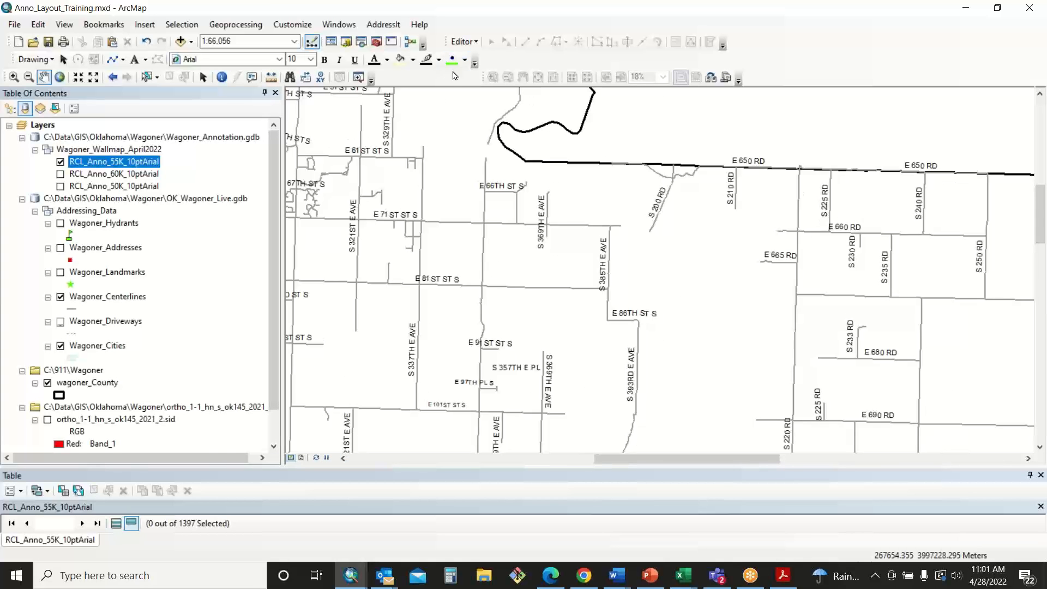
# Step: Start an edit session on the Wagoner_Annotation.gdb file geodatabase
pyautogui.click(203, 77)
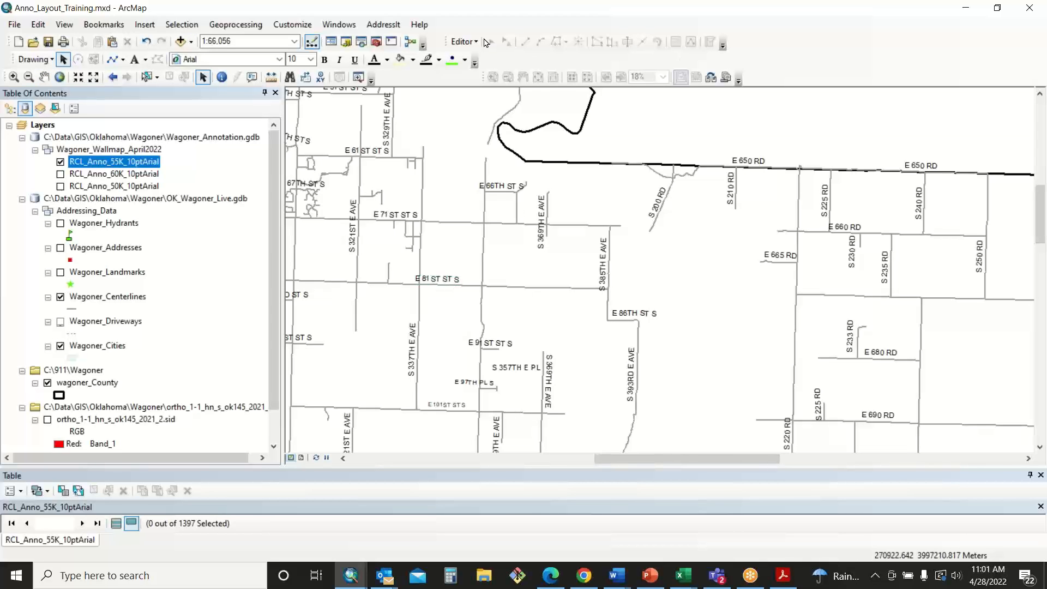
pyautogui.click(463, 41)
pyautogui.click(491, 56)
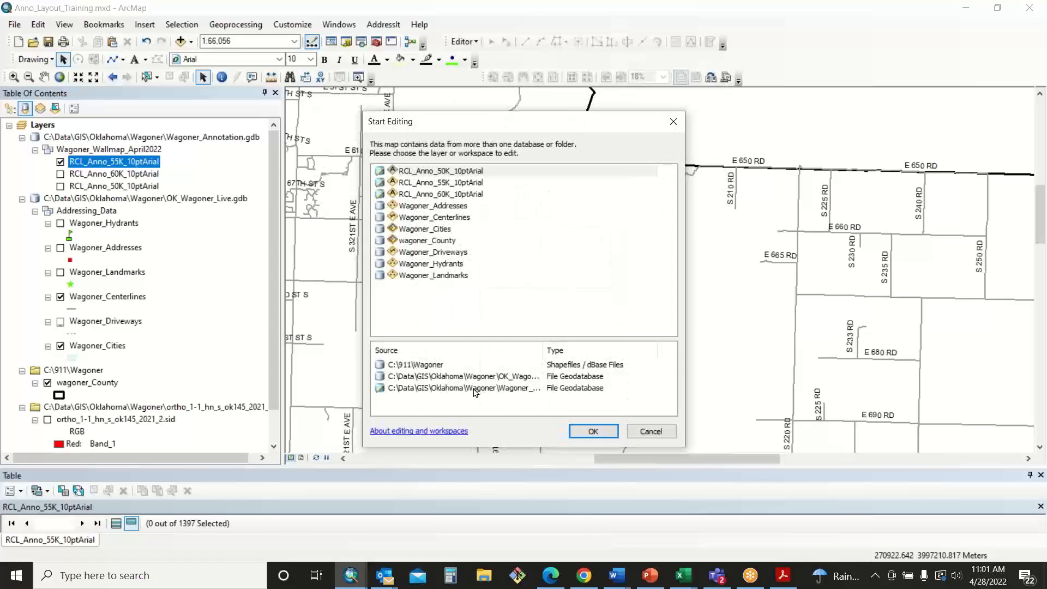
pyautogui.click(475, 389)
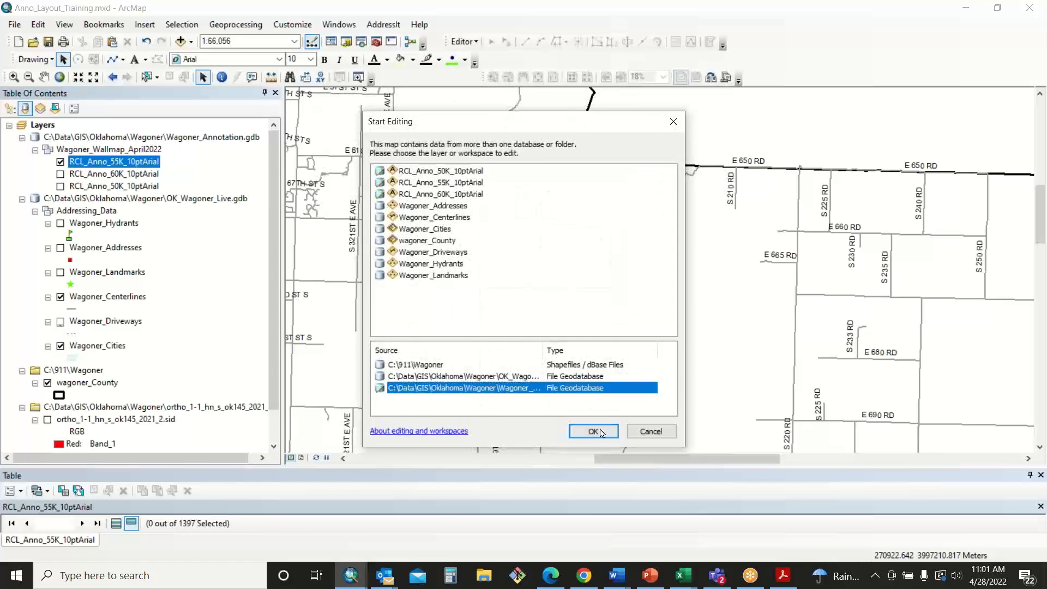
pyautogui.click(601, 433)
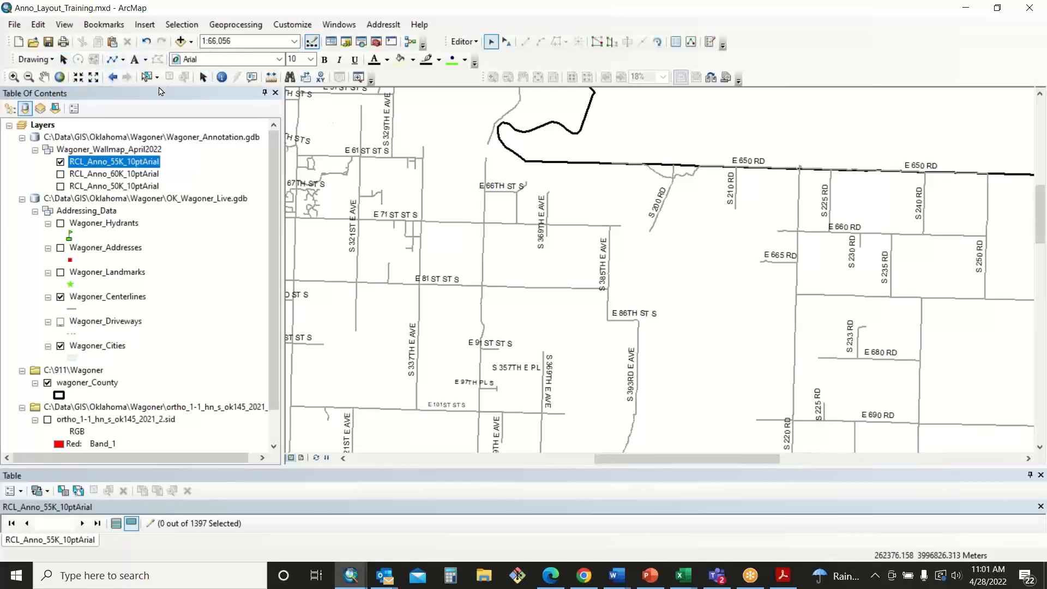
# Step: Shift the E 81ST ST S label slightly east and the S 385TH E AVE label slightly north along their roads
pyautogui.click(203, 77)
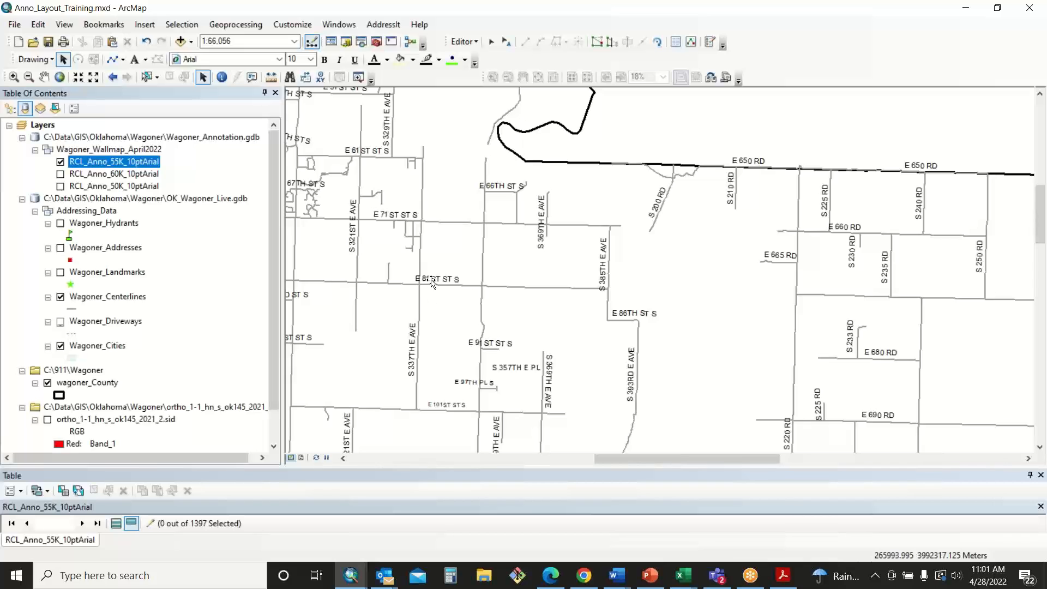
pyautogui.moveTo(437, 276); pyautogui.dragTo(448, 279)
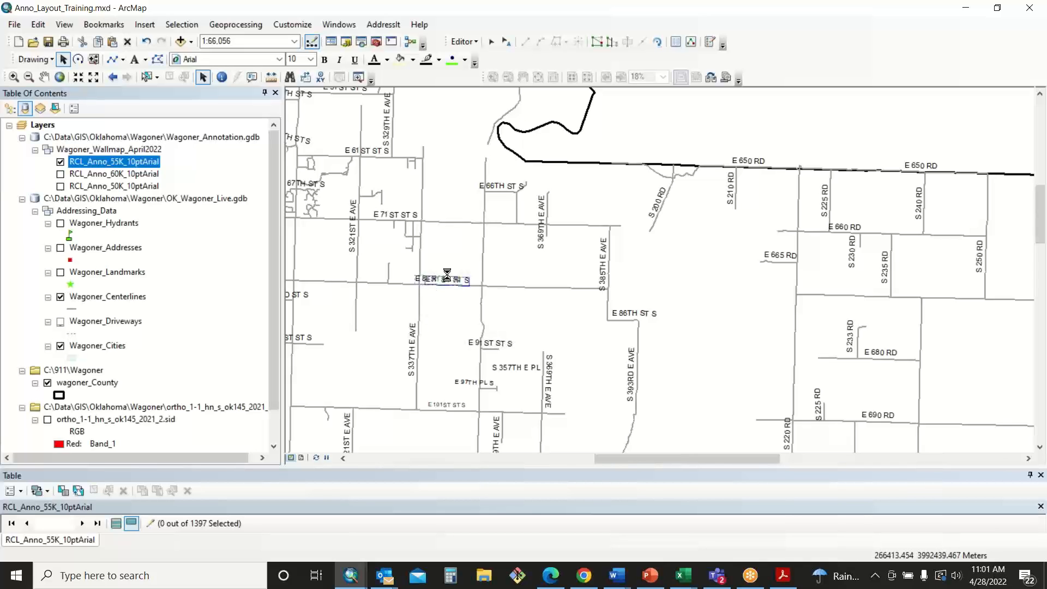
pyautogui.click(604, 271)
pyautogui.moveTo(605, 272); pyautogui.dragTo(604, 267)
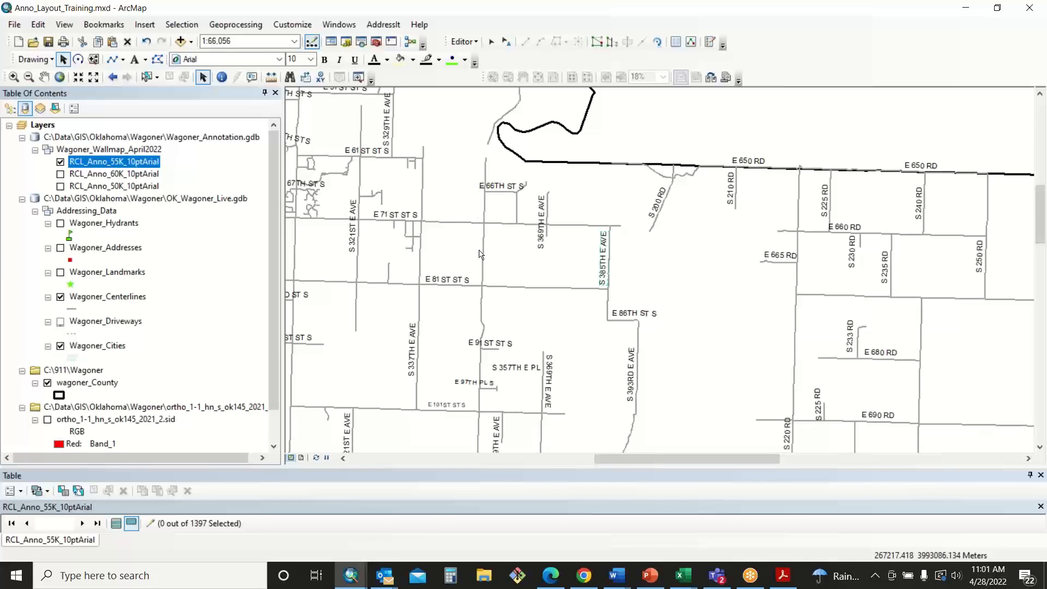
pyautogui.click(539, 295)
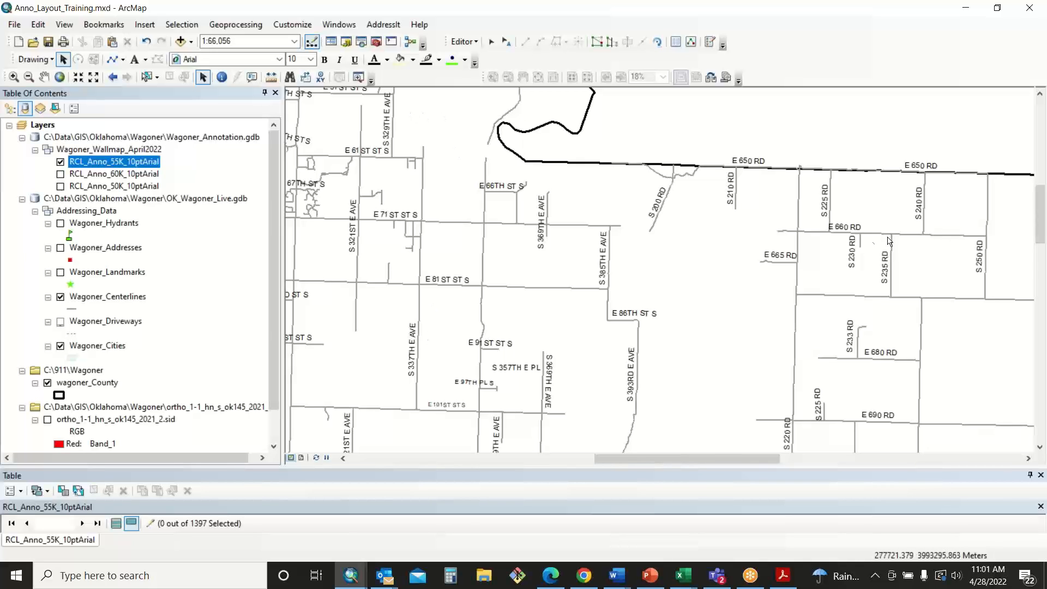
# Step: Move the E 660 RD label east along its road to sit between S 225 RD and S 240 RD
pyautogui.click(506, 43)
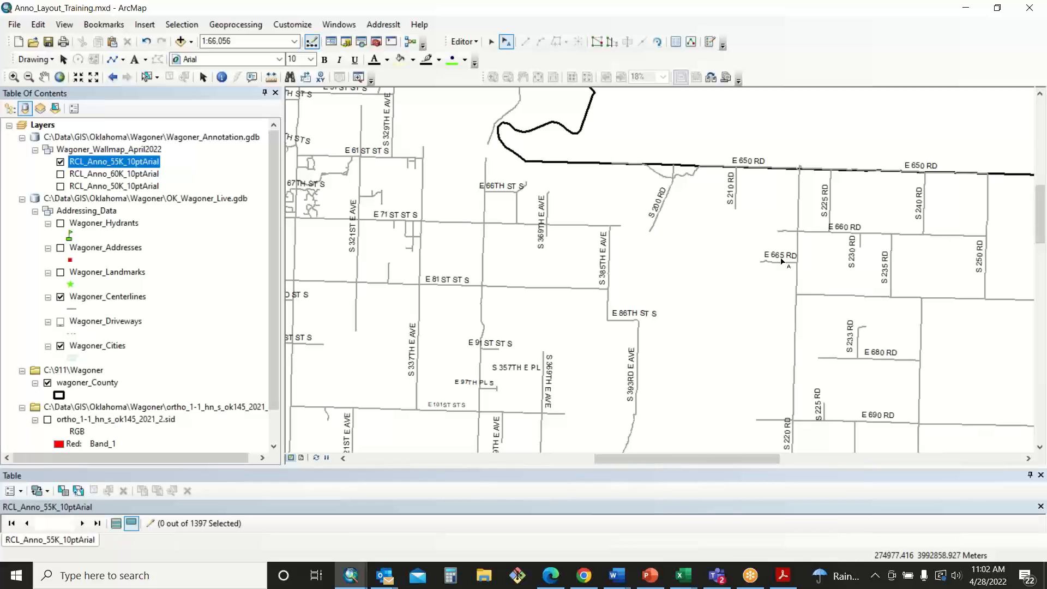
pyautogui.click(845, 228)
pyautogui.moveTo(846, 228); pyautogui.dragTo(878, 228)
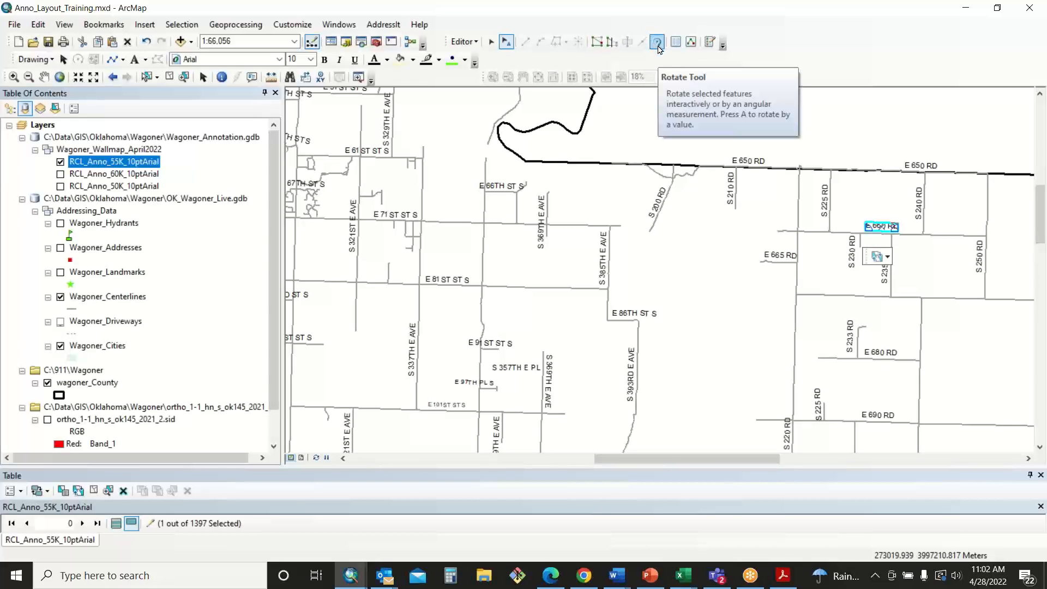
# Step: Inspect the E 660 RD label's annotation attributes, highlight the RD suffix in its text, and close them without applying a change
pyautogui.doubleClick(884, 229)
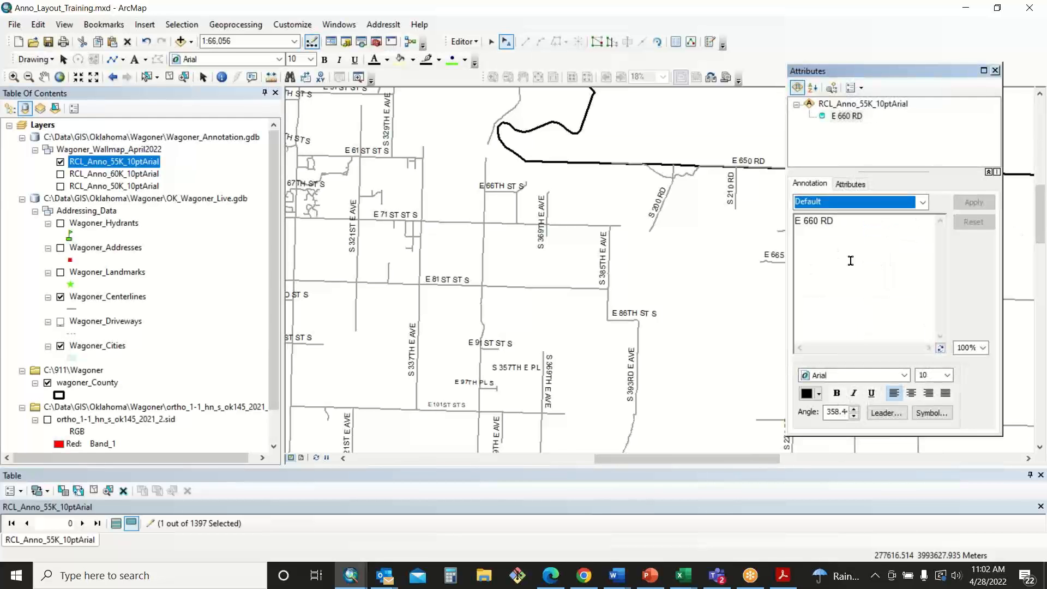
pyautogui.moveTo(895, 74); pyautogui.dragTo(647, 63)
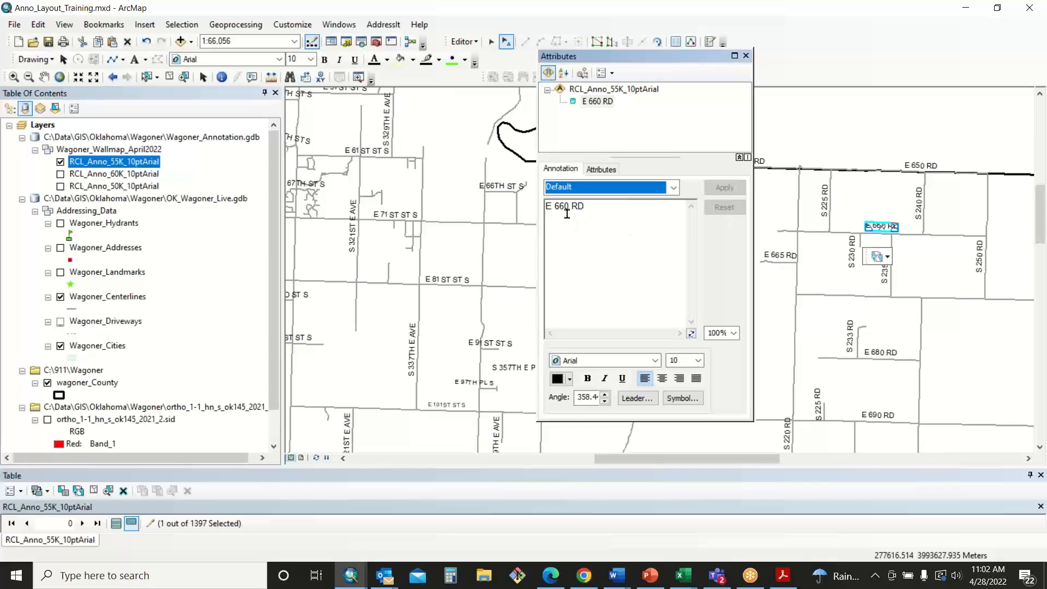
pyautogui.moveTo(570, 207); pyautogui.dragTo(603, 204)
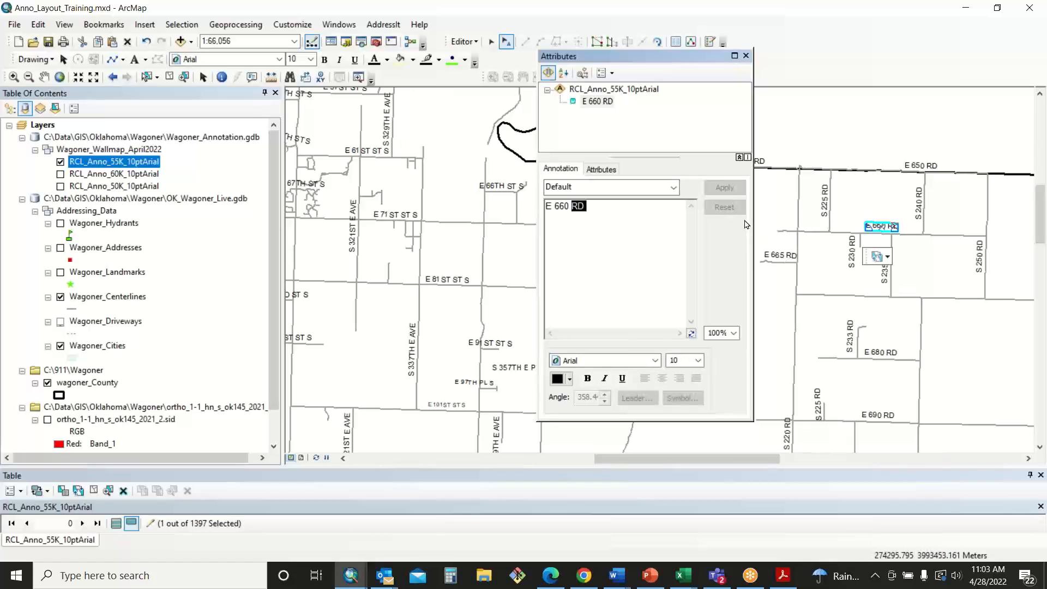
pyautogui.click(746, 56)
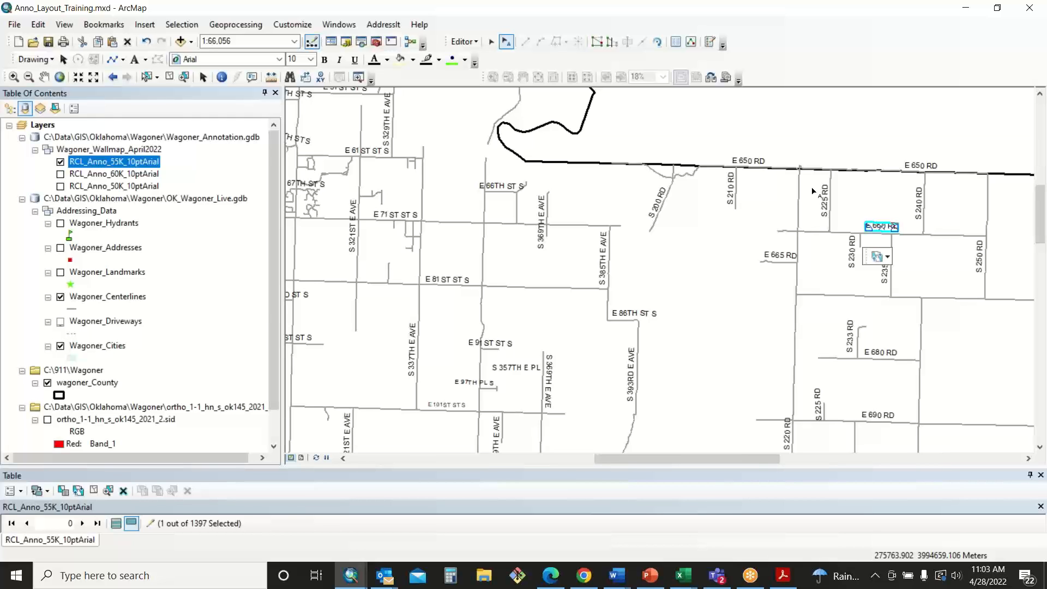
# Step: Move the S 369TH E AVE label north along its road so it sits above E 71ST ST S
pyautogui.click(14, 77)
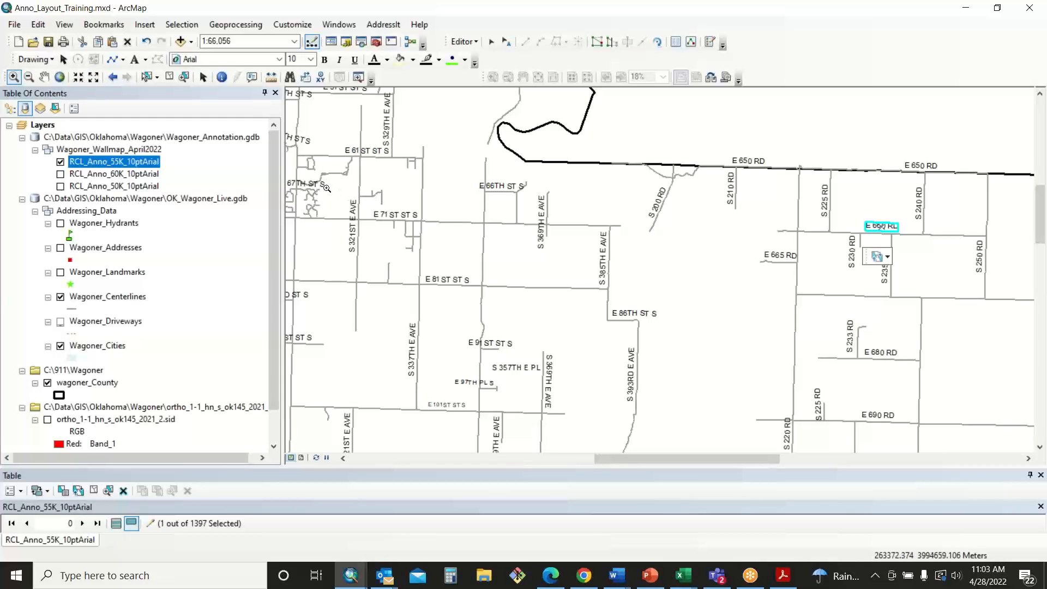
pyautogui.click(205, 80)
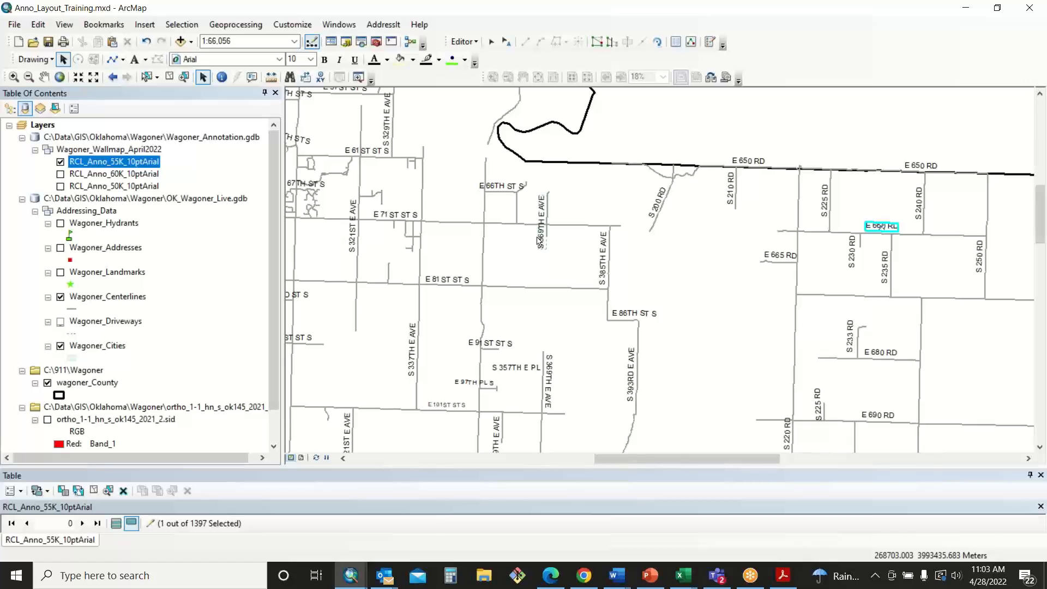
pyautogui.moveTo(539, 240); pyautogui.dragTo(543, 222)
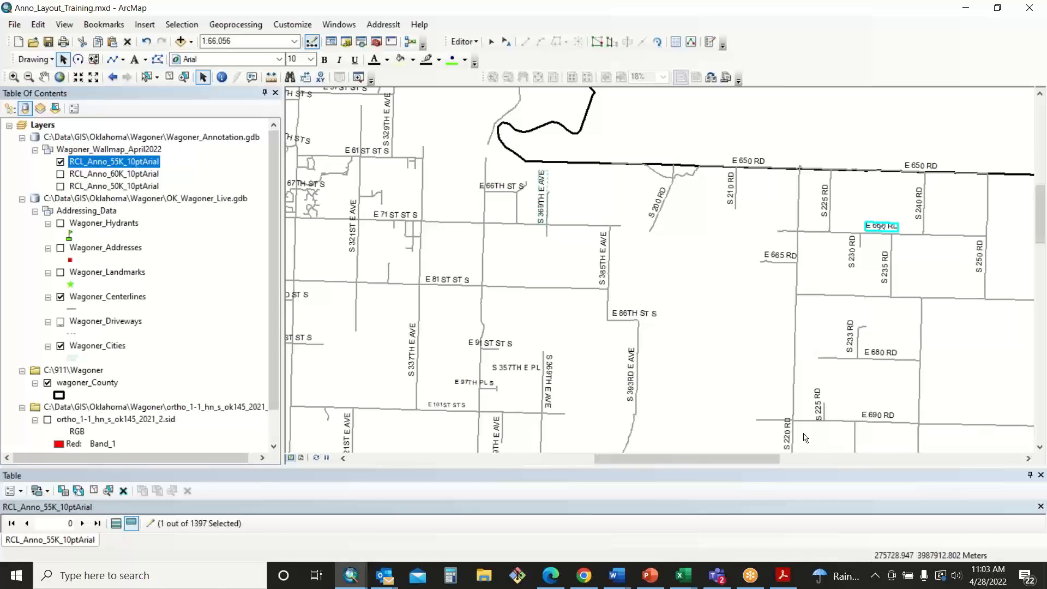
# Step: Nudge the S 225 RD label near E 690 RD slightly north and the S 230 RD label slightly east toward its road
pyautogui.click(818, 407)
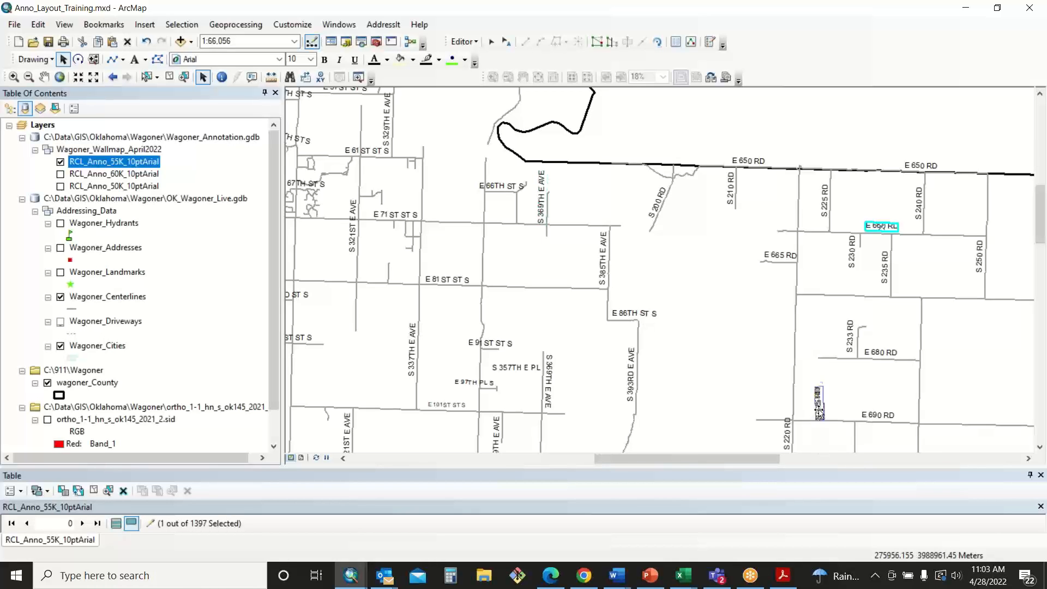
pyautogui.moveTo(819, 411); pyautogui.dragTo(819, 407)
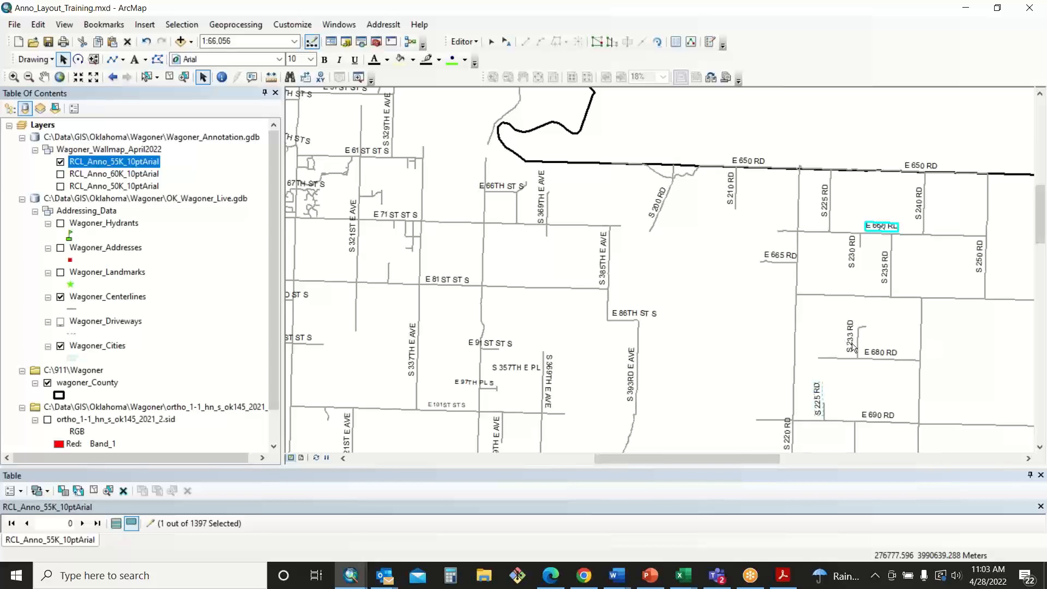
pyautogui.click(851, 267)
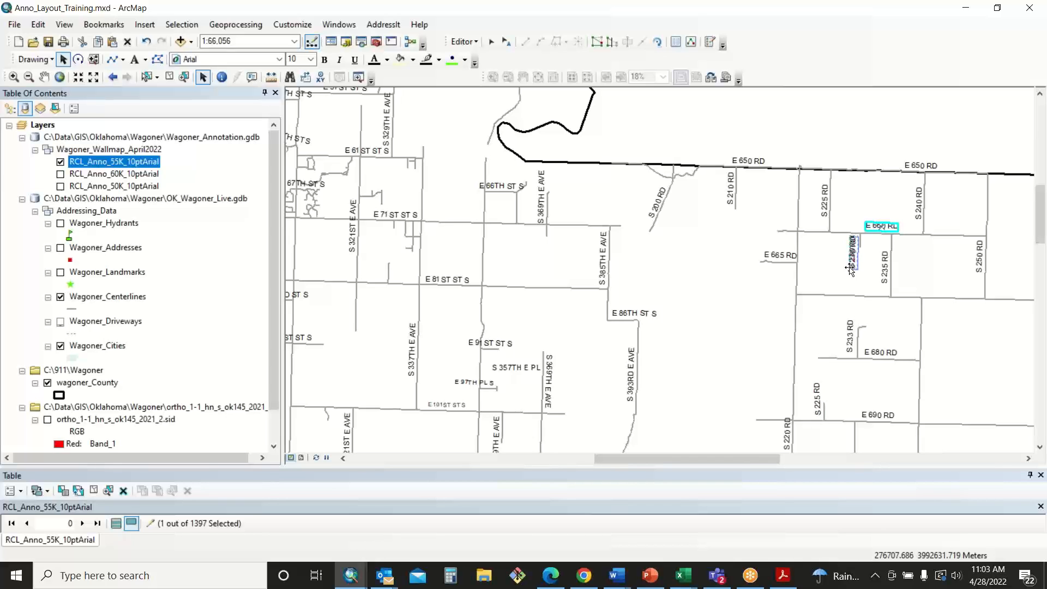
pyautogui.moveTo(851, 267); pyautogui.dragTo(854, 269)
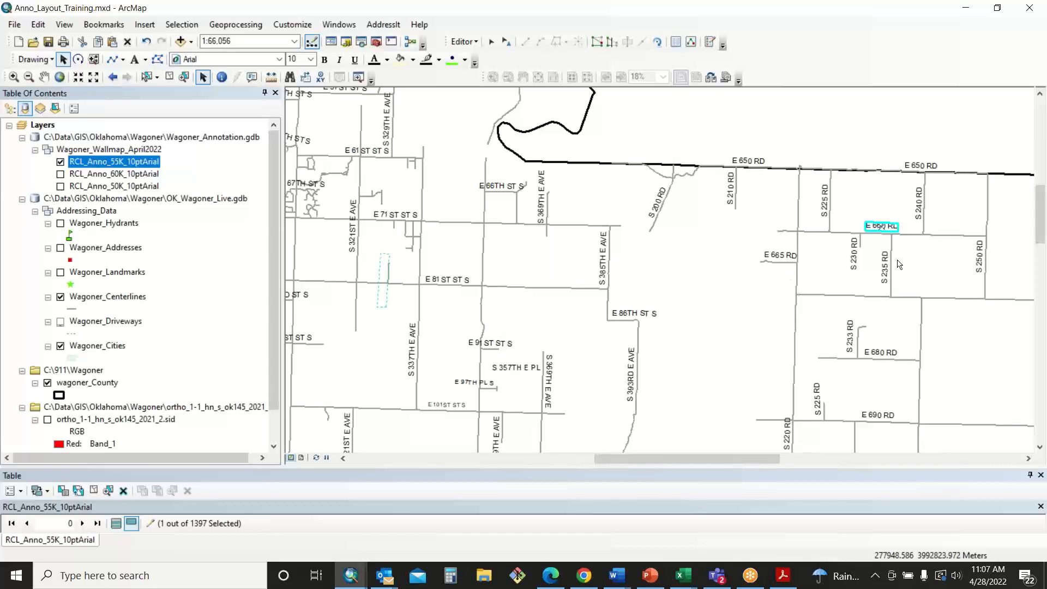
# Step: Check the road annotation in the page layout with the data frame deselected, and return to the data view
pyautogui.click(779, 26)
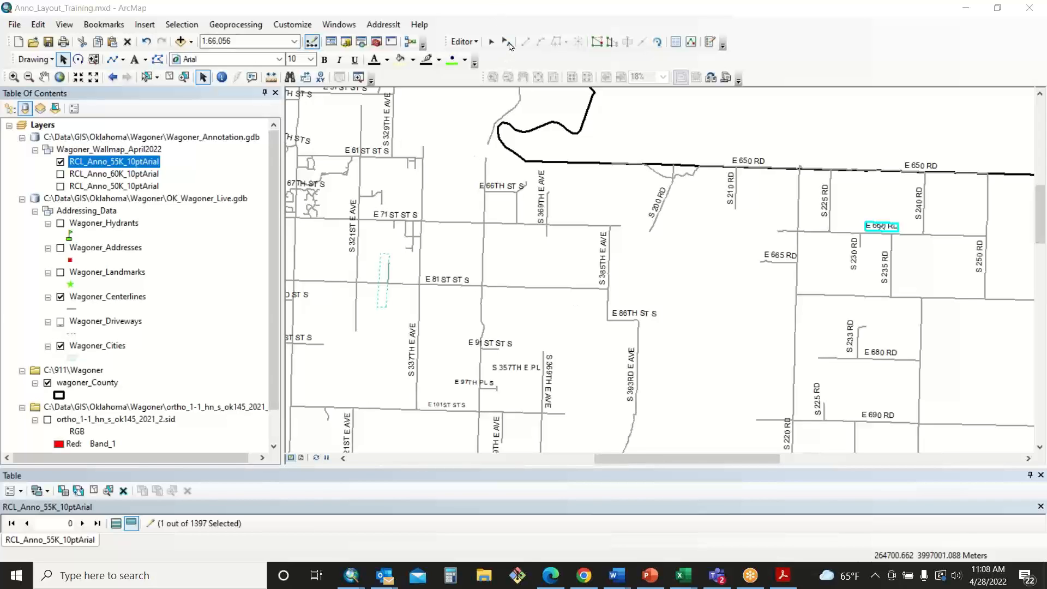
pyautogui.click(301, 458)
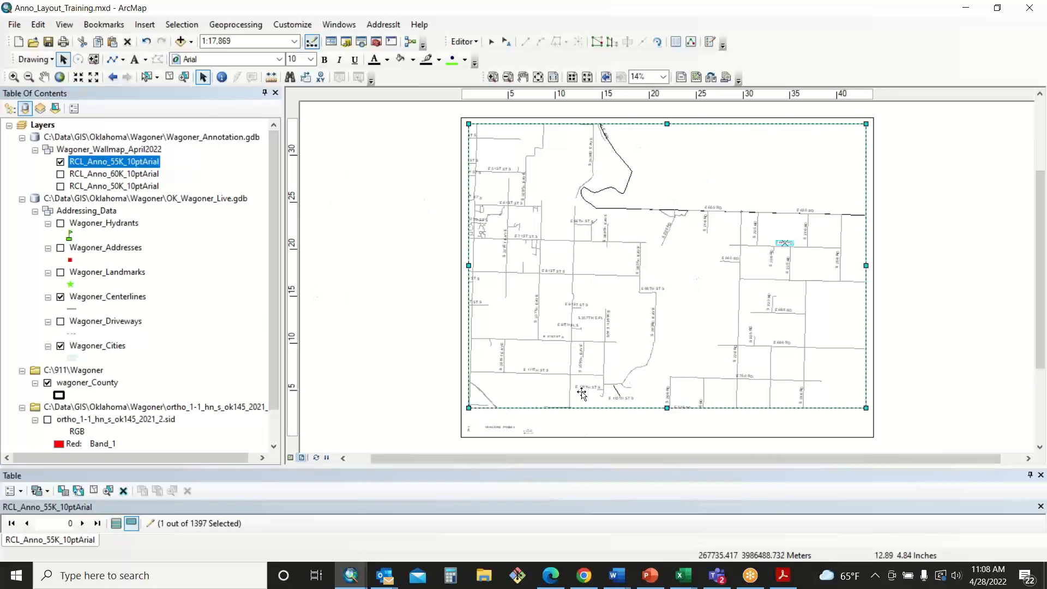
pyautogui.click(398, 248)
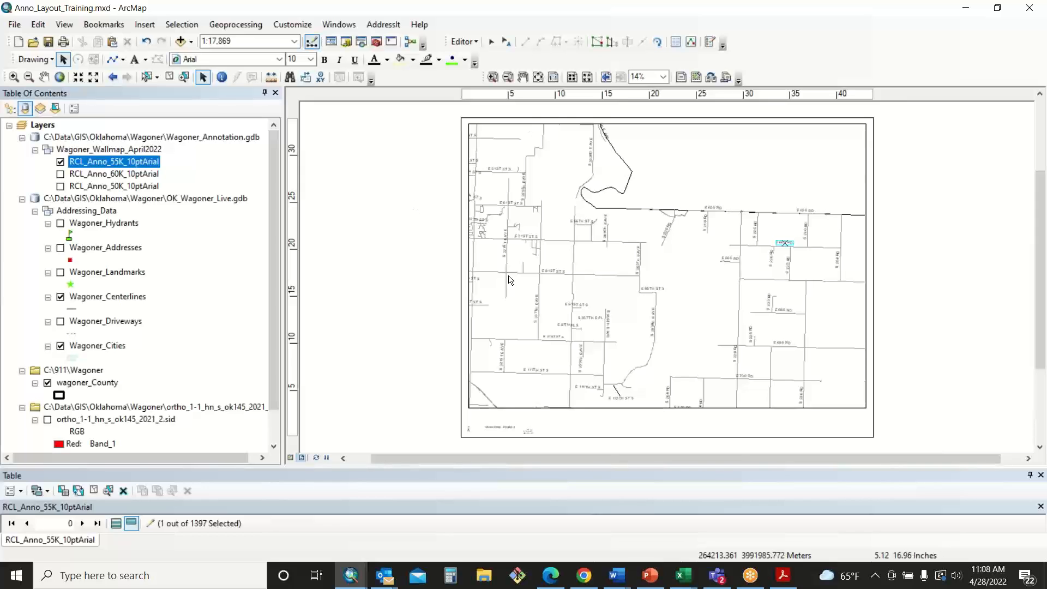
pyautogui.click(290, 463)
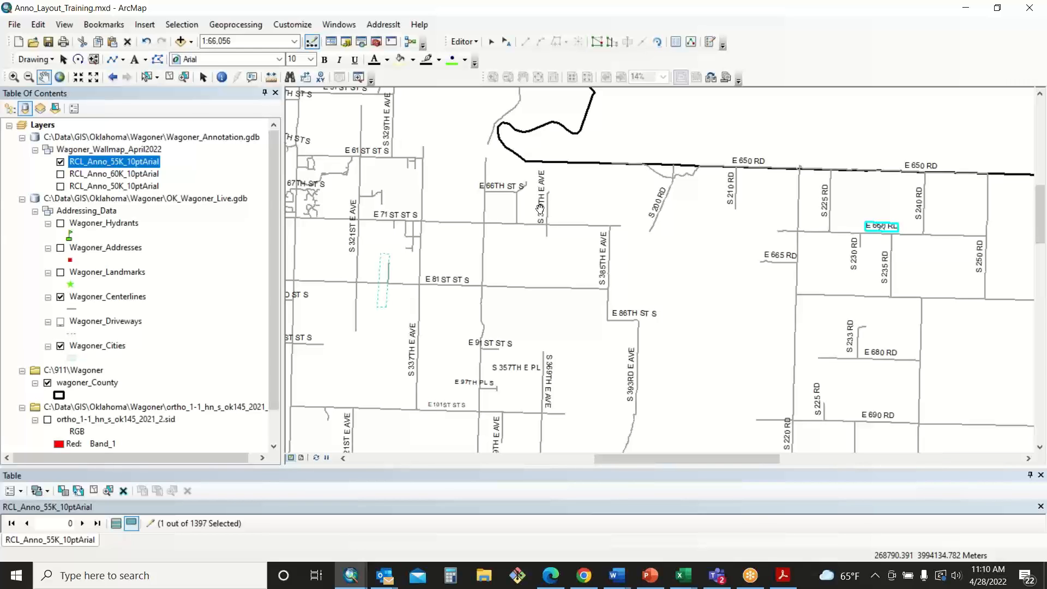
# Step: Hide the RCL_Anno_55K_10ptArial annotation layer and turn on feature labels for Wagoner_Centerlines
pyautogui.click(60, 163)
pyautogui.rightClick(103, 301)
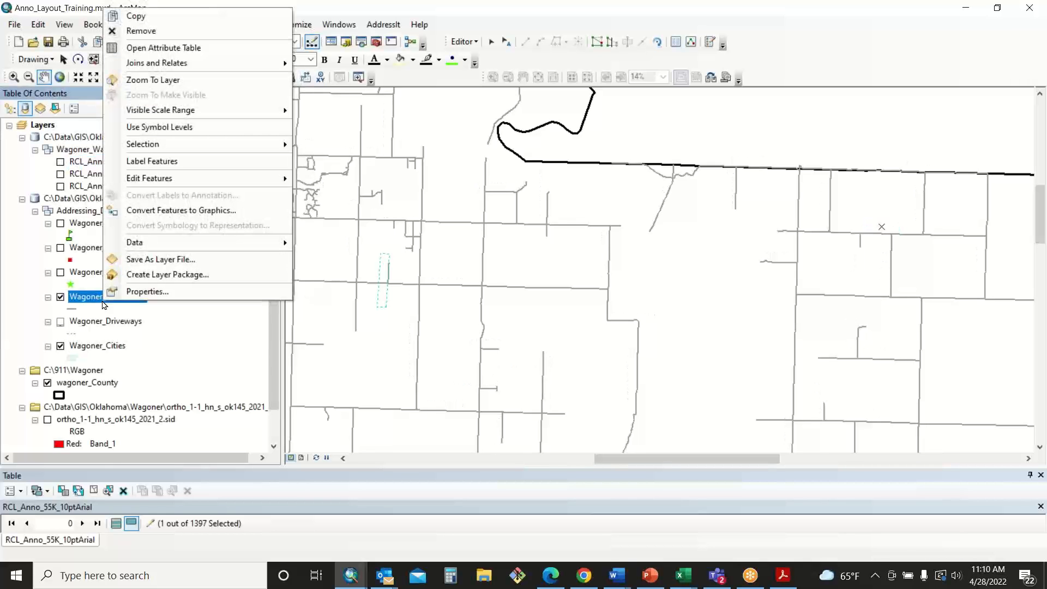
pyautogui.click(144, 162)
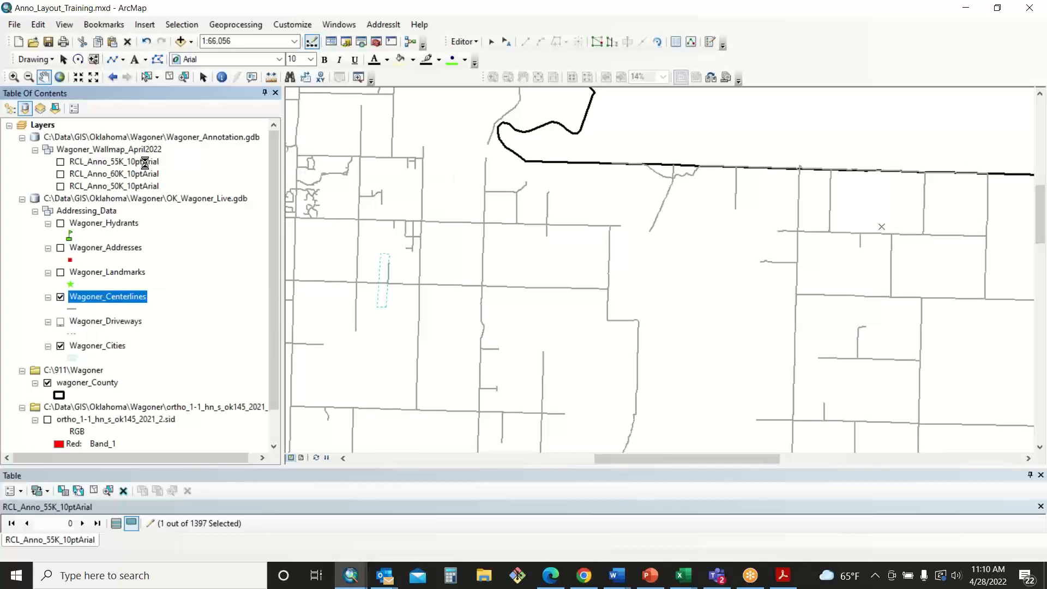
# Step: Convert the Wagoner_Centerlines labels to annotation stored in the map for features in the current extent, and close the overflow annotation list
pyautogui.rightClick(127, 299)
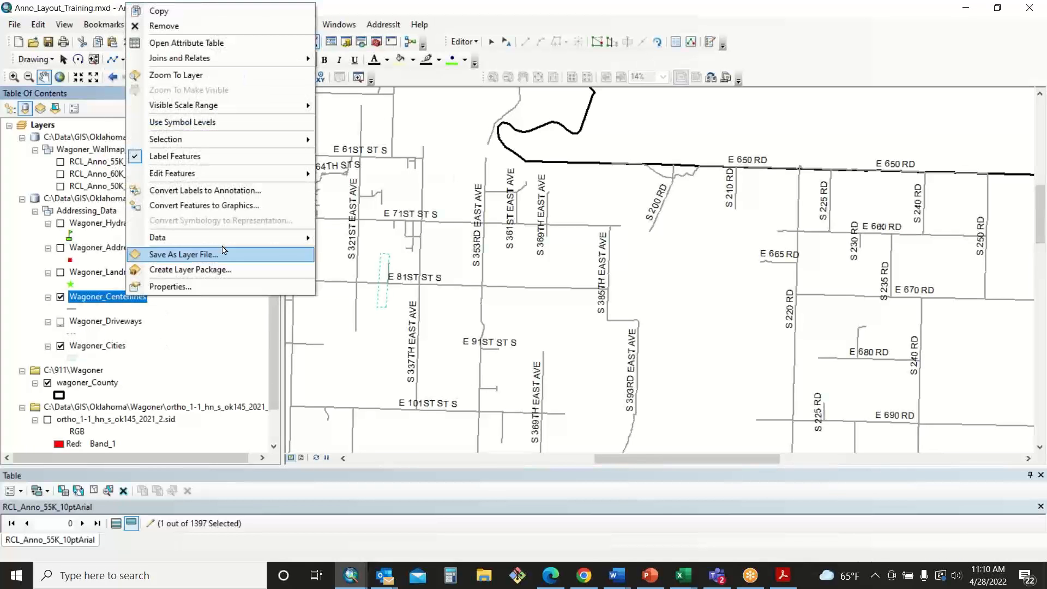
pyautogui.click(204, 192)
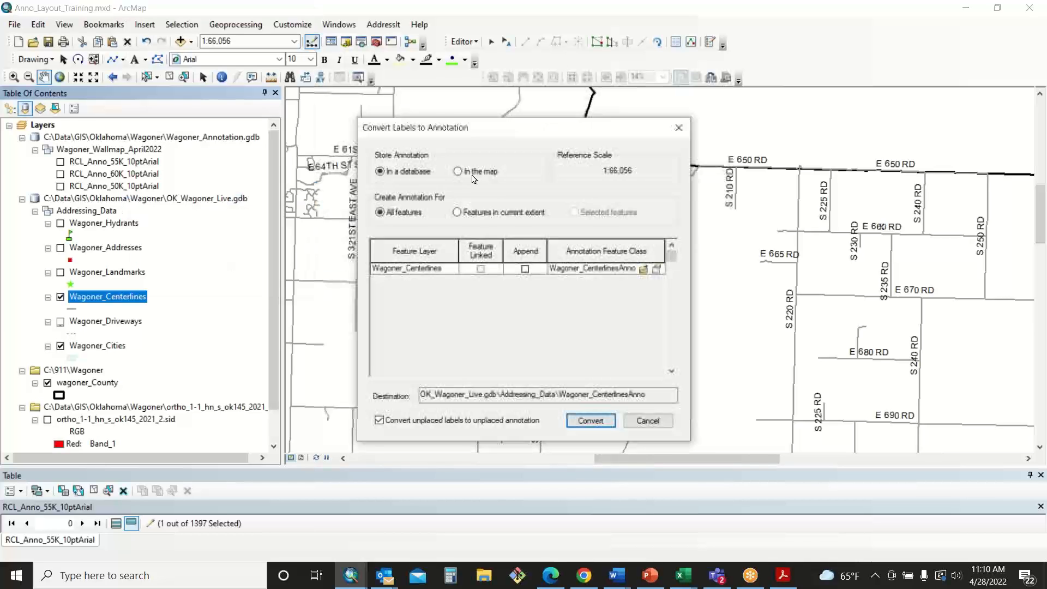
pyautogui.click(457, 171)
pyautogui.click(457, 213)
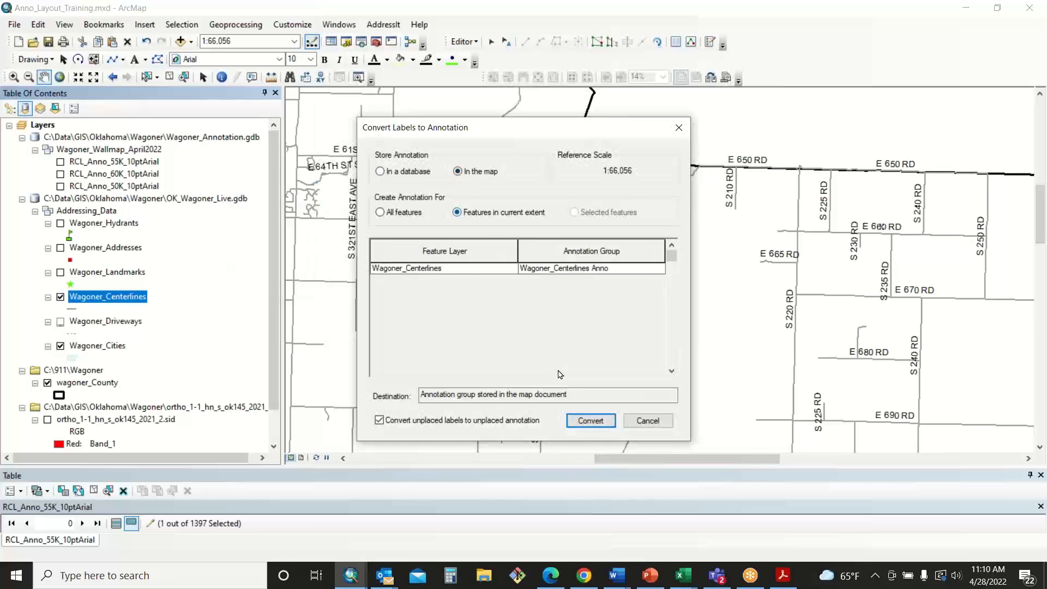
pyautogui.click(590, 420)
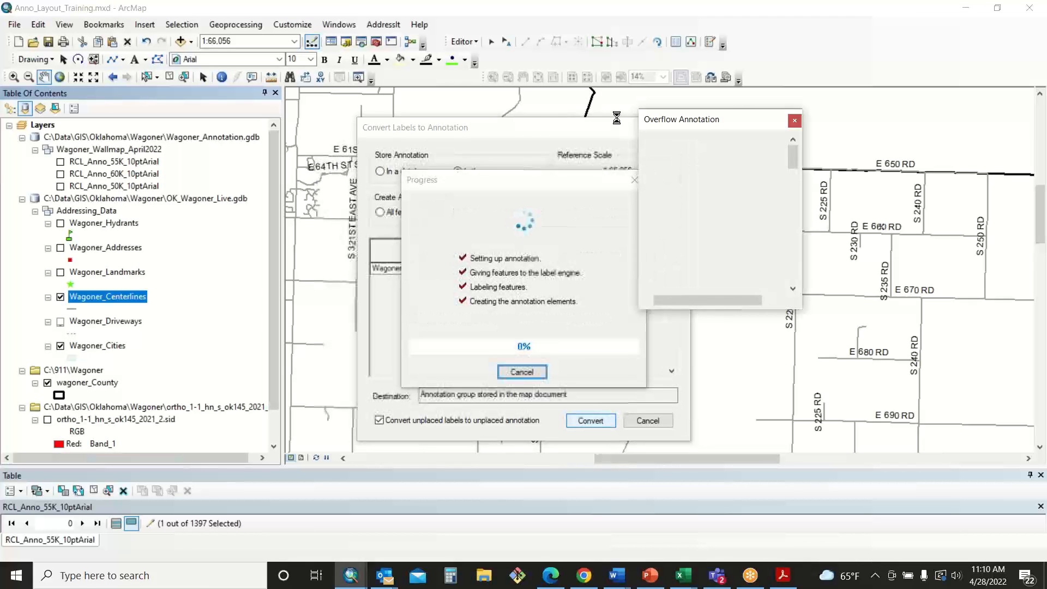
pyautogui.moveTo(731, 130); pyautogui.dragTo(473, 137)
pyautogui.click(539, 133)
# Step: Move the S 353RD EAST AVE label south along its road and the E 91ST ST S label east
pyautogui.click(203, 77)
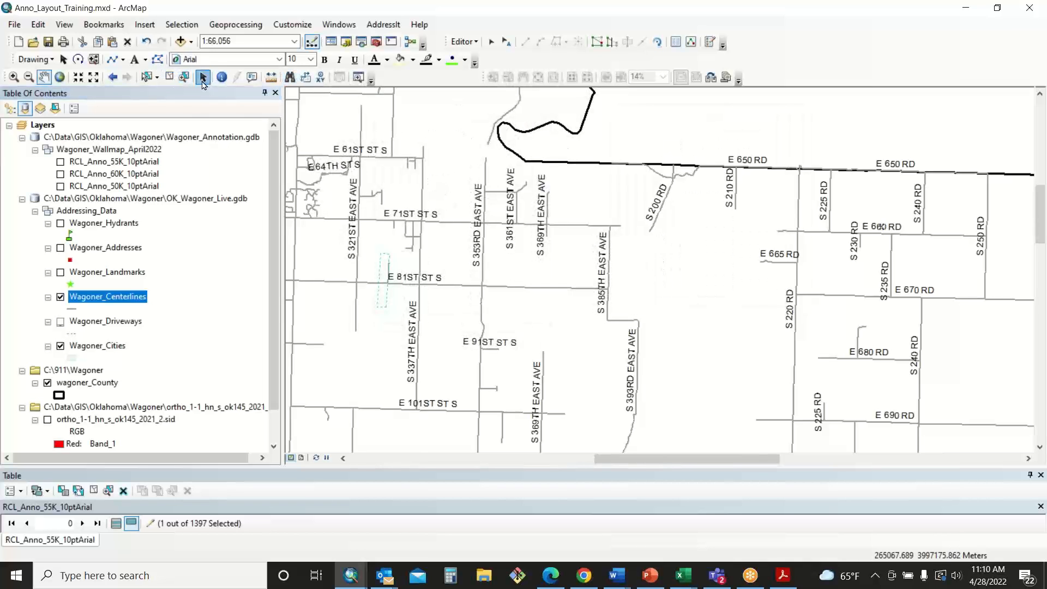
pyautogui.moveTo(477, 235); pyautogui.dragTo(475, 260)
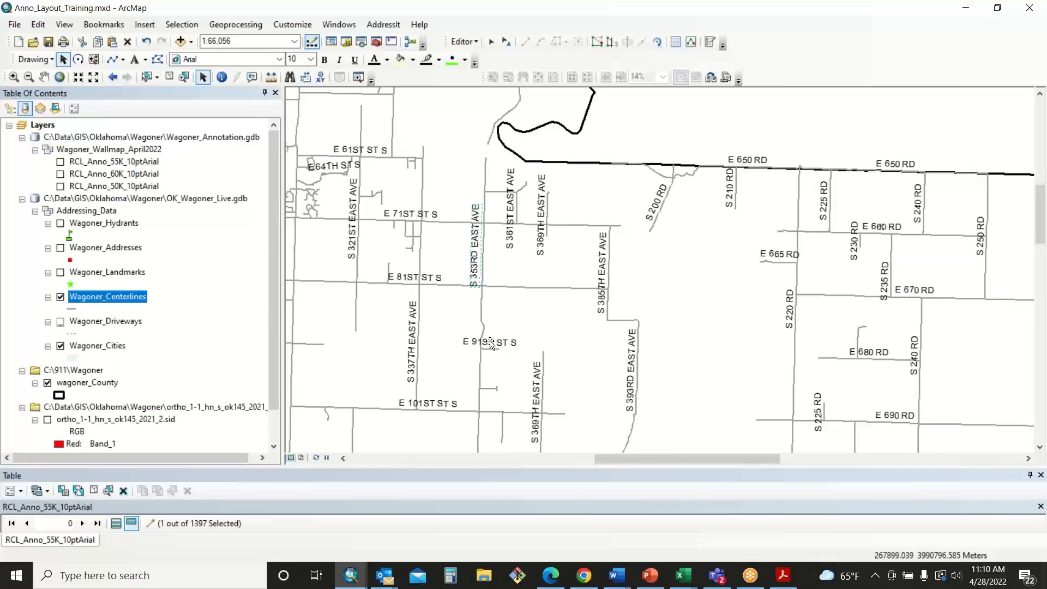
pyautogui.moveTo(513, 344); pyautogui.dragTo(534, 342)
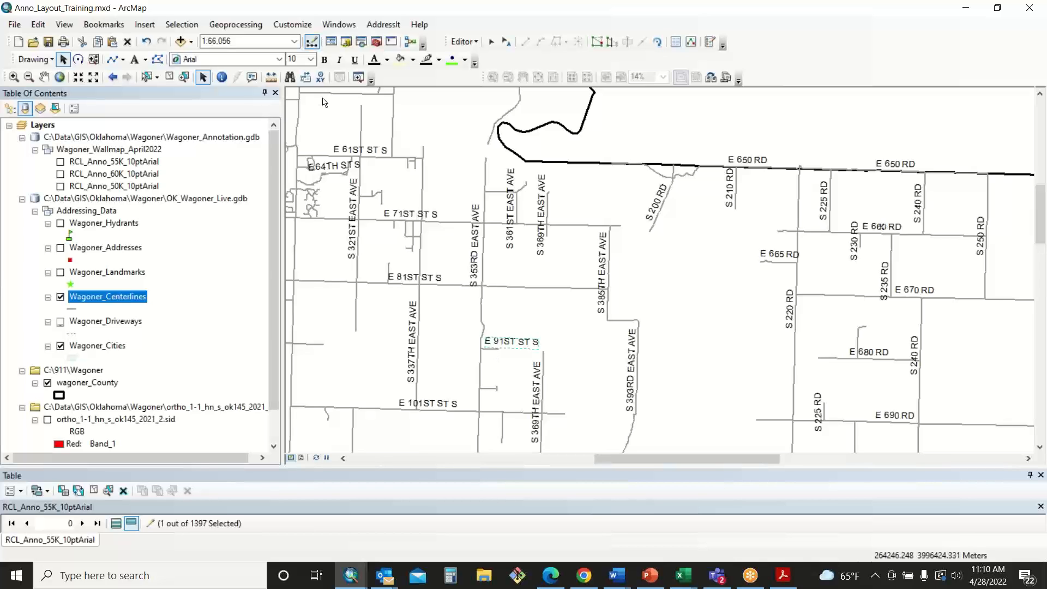
# Step: Delete the converted map annotation west of S 250 RD, including E 64TH ST S and the labels between E 650 RD and E 690 RD
pyautogui.moveTo(312, 93); pyautogui.dragTo(772, 452)
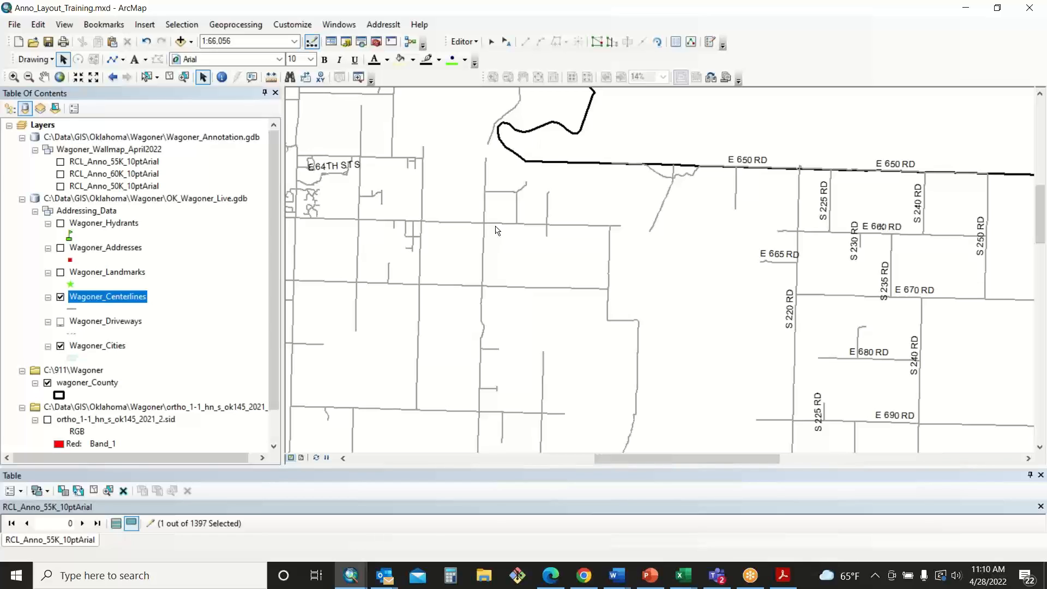
pyautogui.click(341, 167)
pyautogui.click(452, 241)
pyautogui.moveTo(679, 140); pyautogui.dragTo(936, 452)
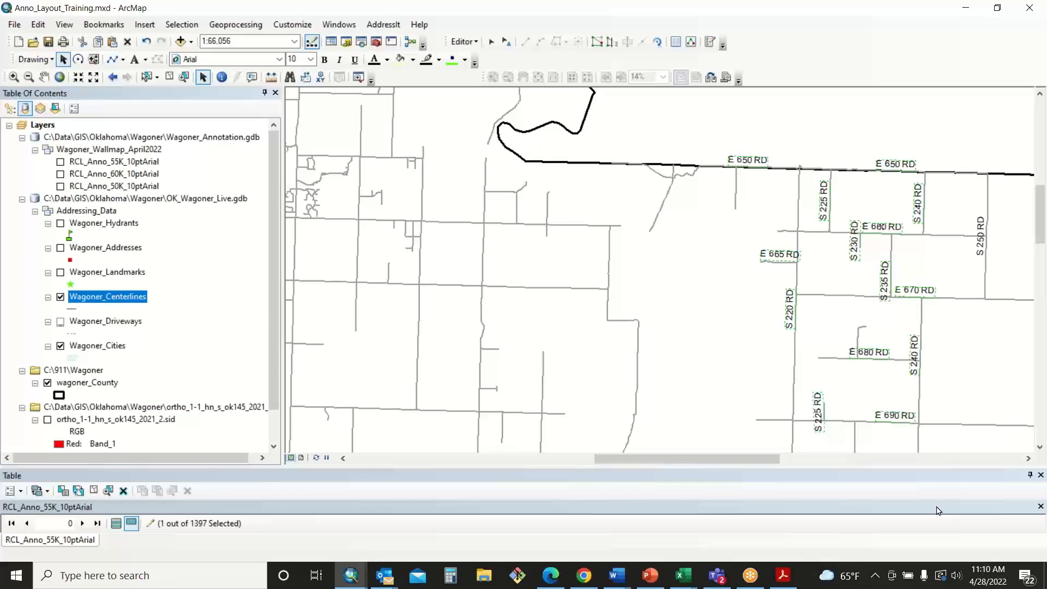
pyautogui.press('Delete')
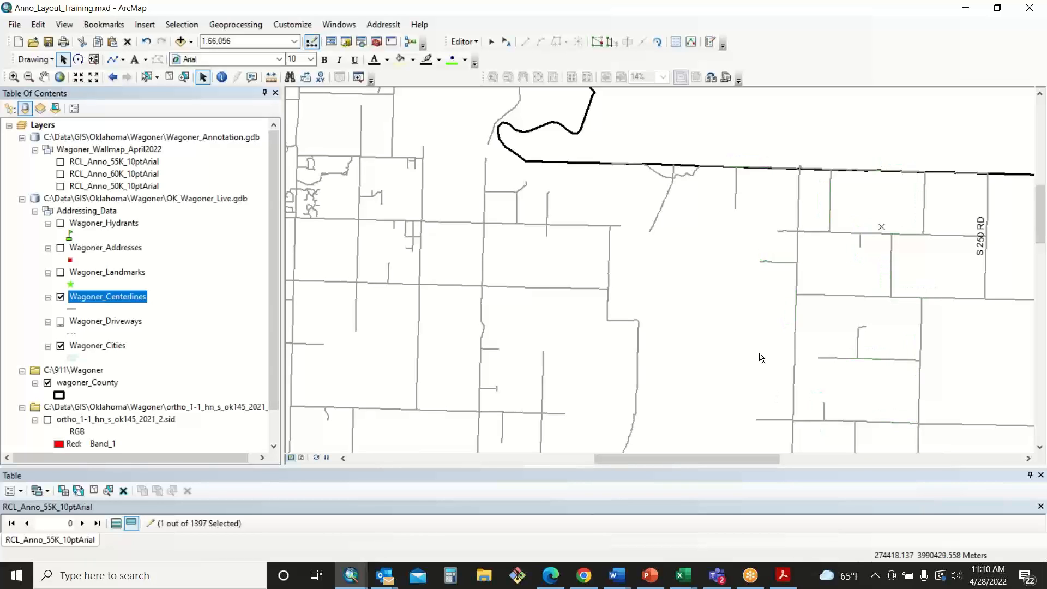